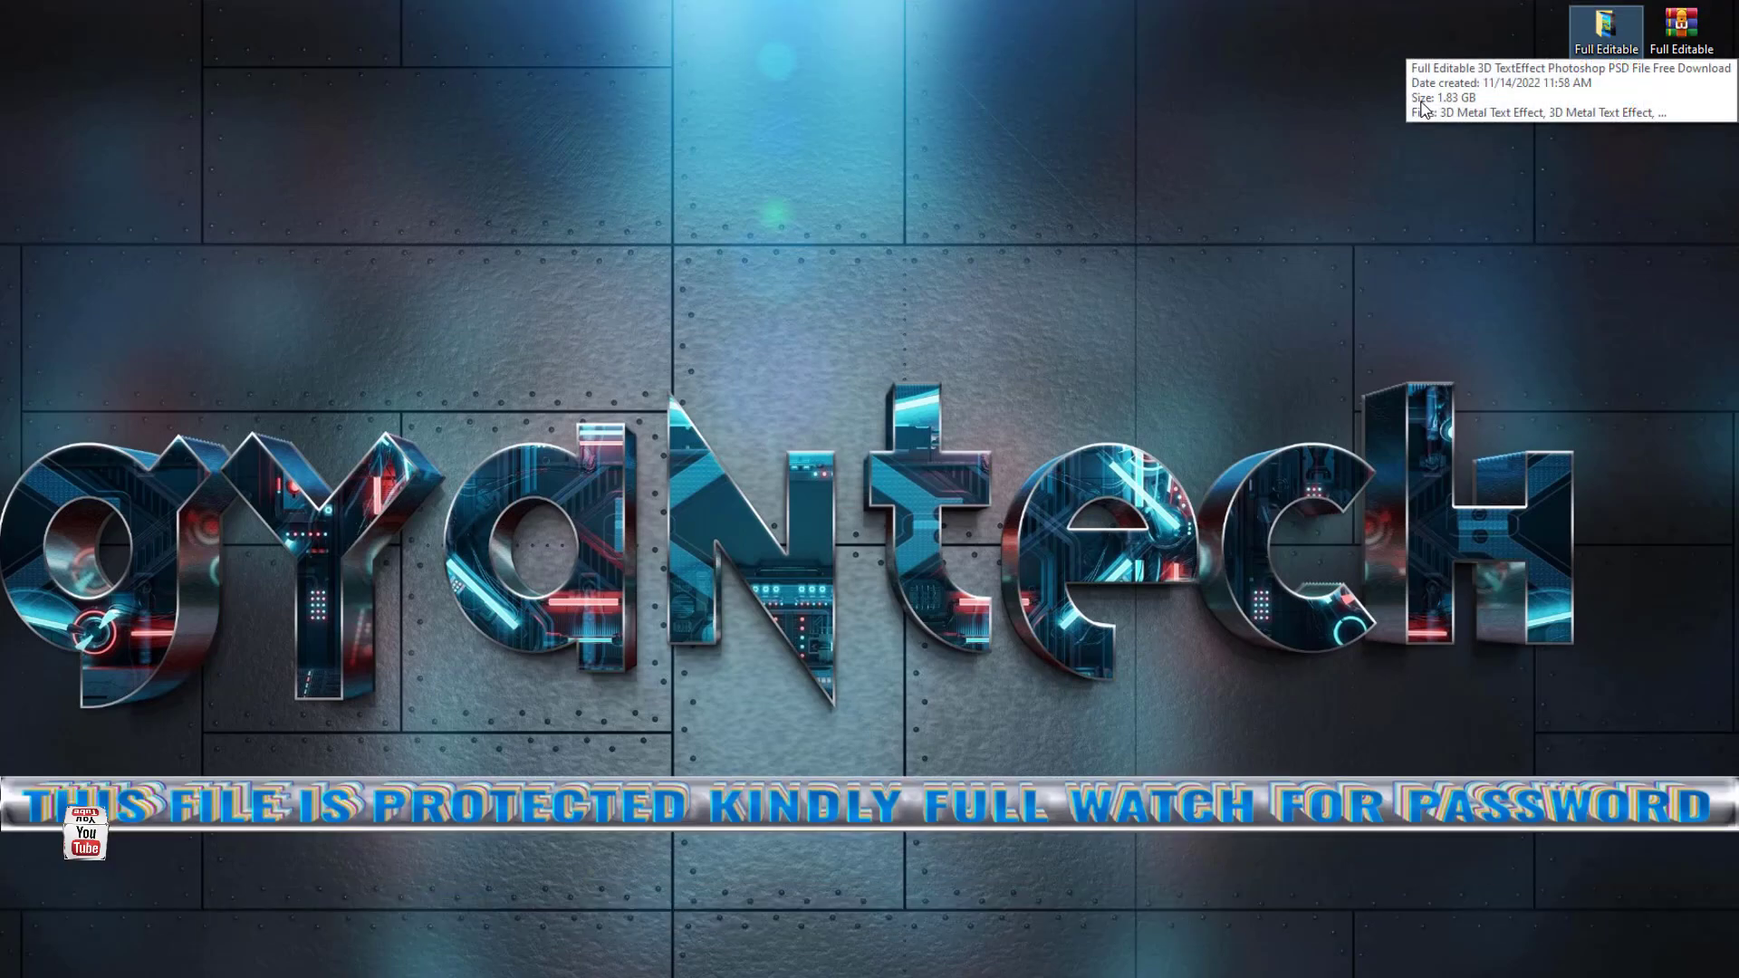
Open the editable 3D text-effect folder and its 3D Metal Text Effect preview image.
double_click(1606, 27)
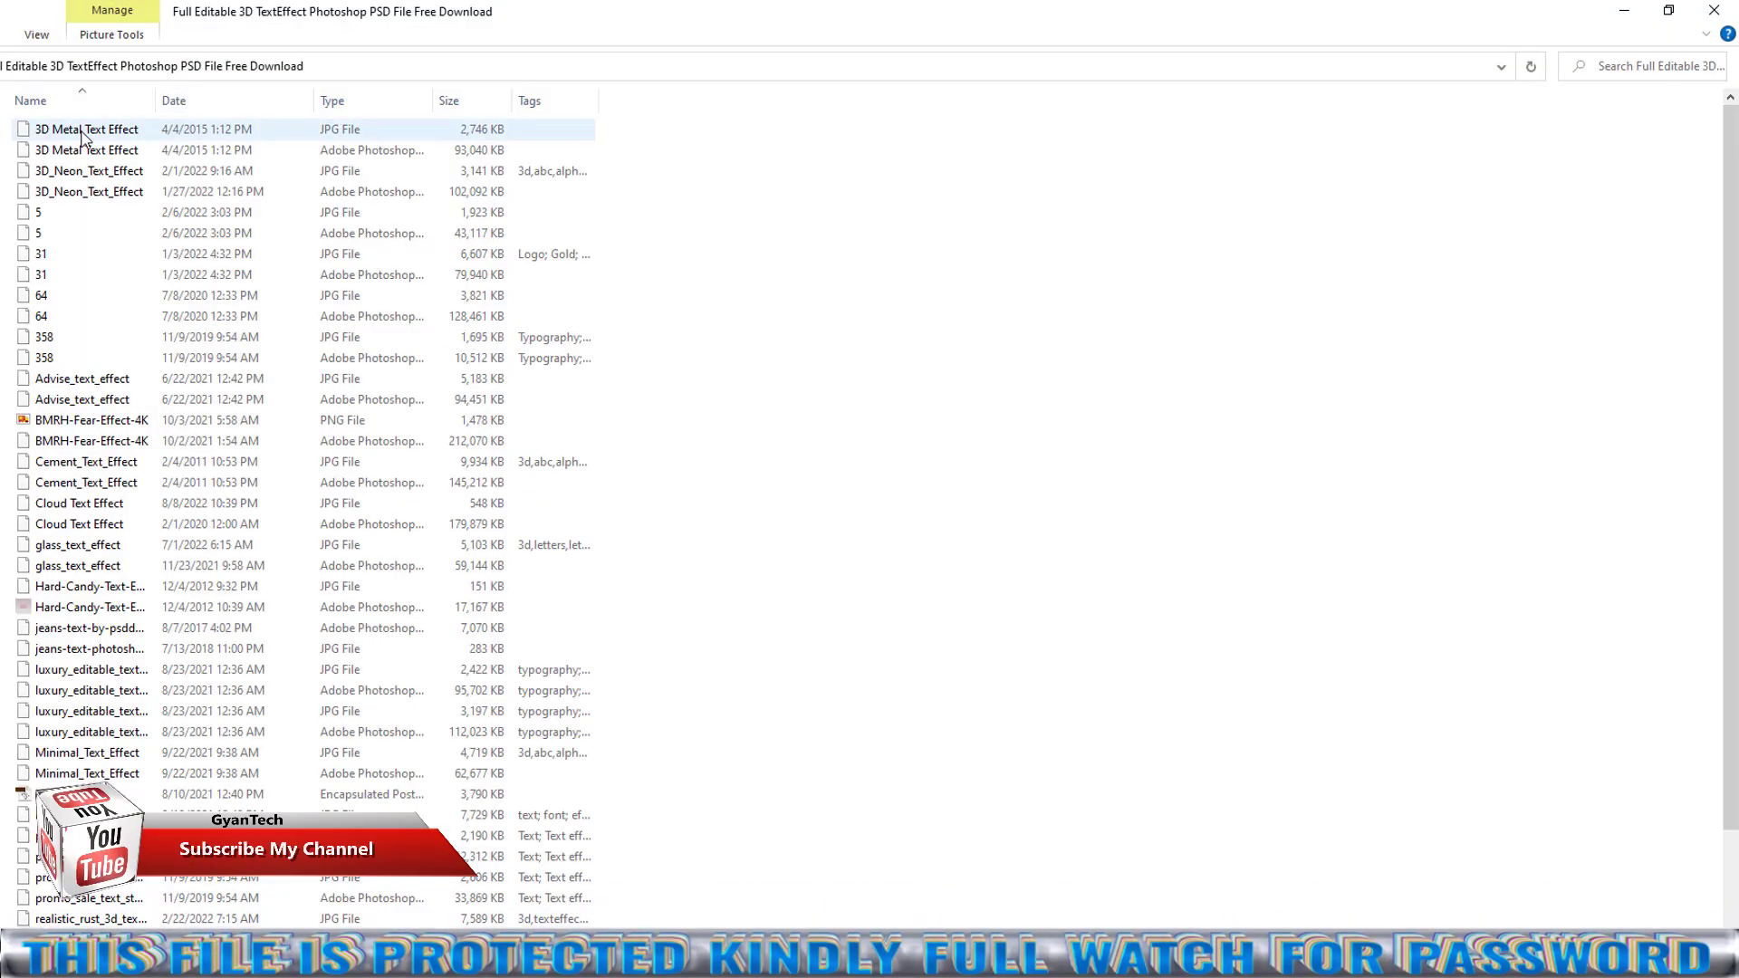
double_click(84, 134)
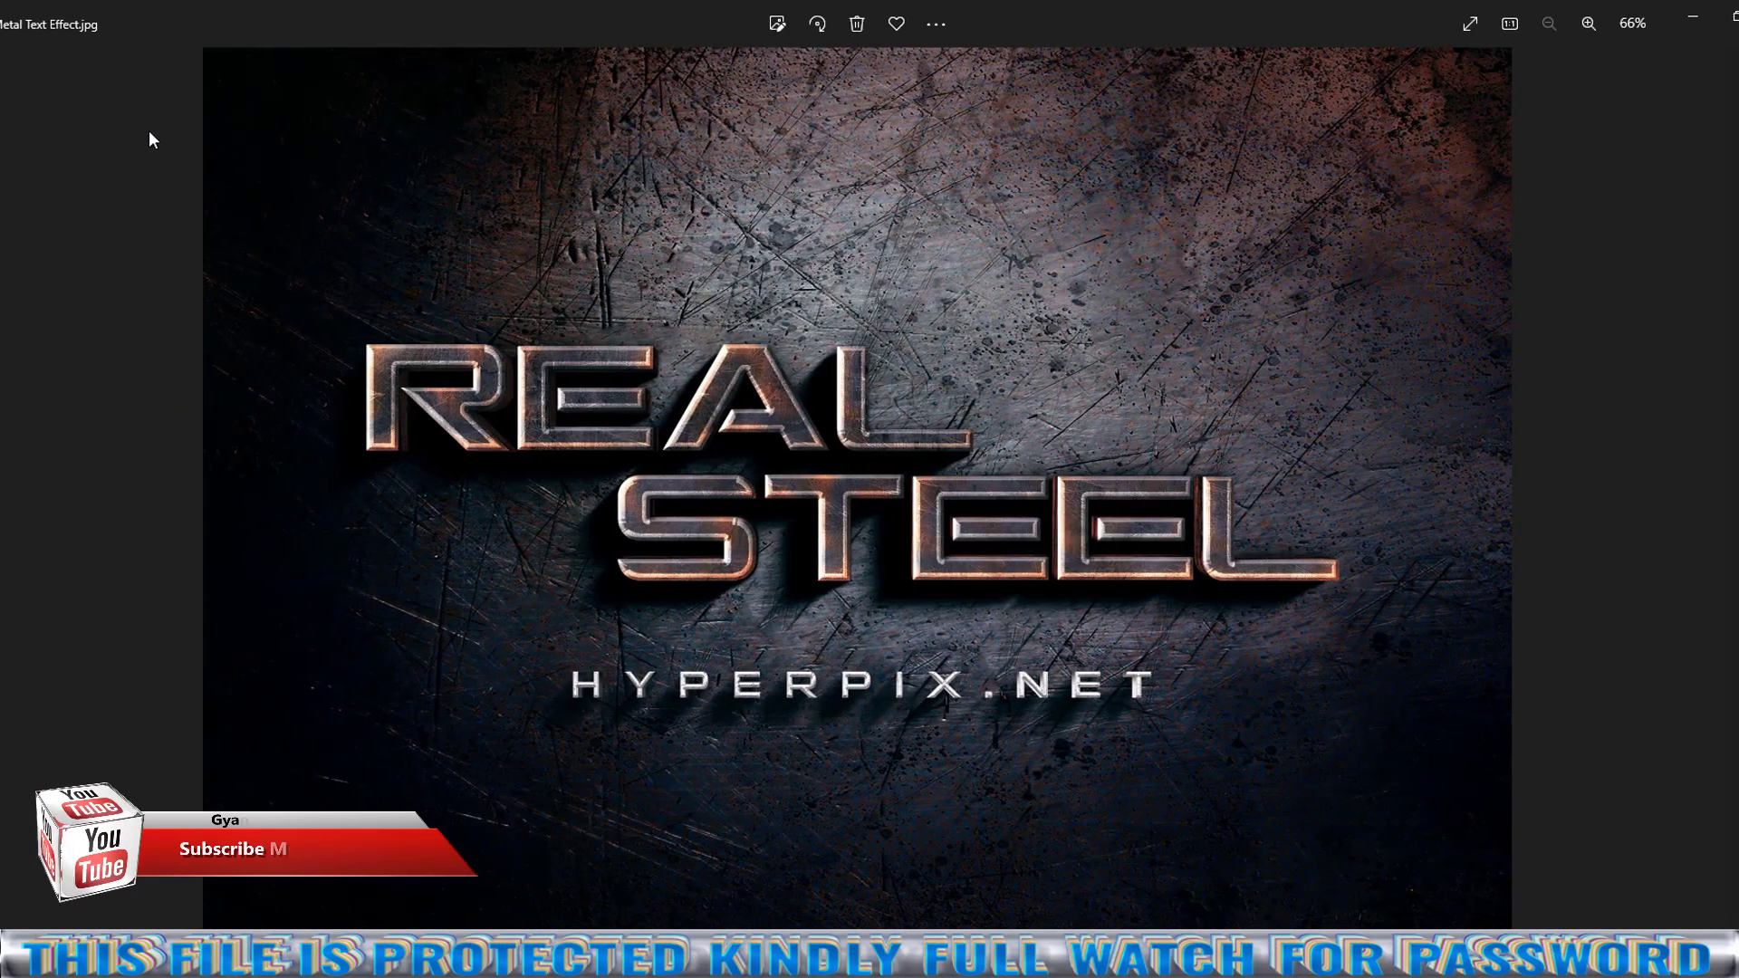
Zoom in on the 3D Metal Text Effect preview and back out.
scroll(1000, 580, up, 3)
scroll(1000, 580, up, 2)
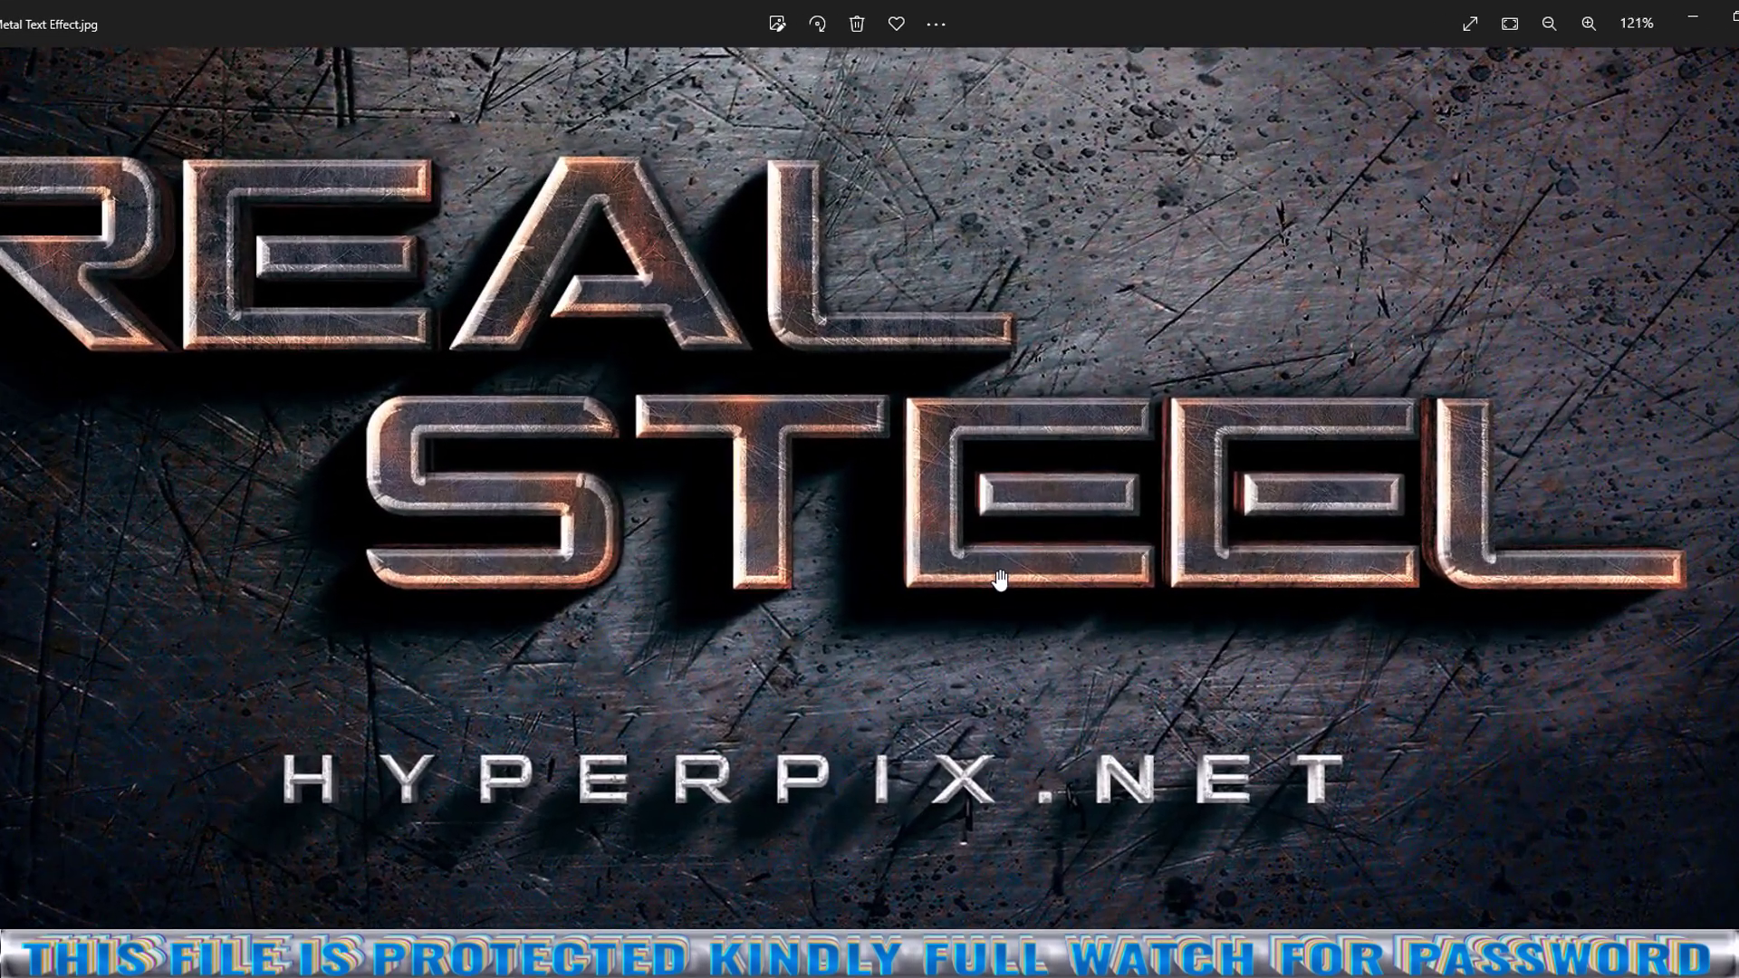
scroll(911, 504, up, 2)
scroll(1242, 668, up, 2)
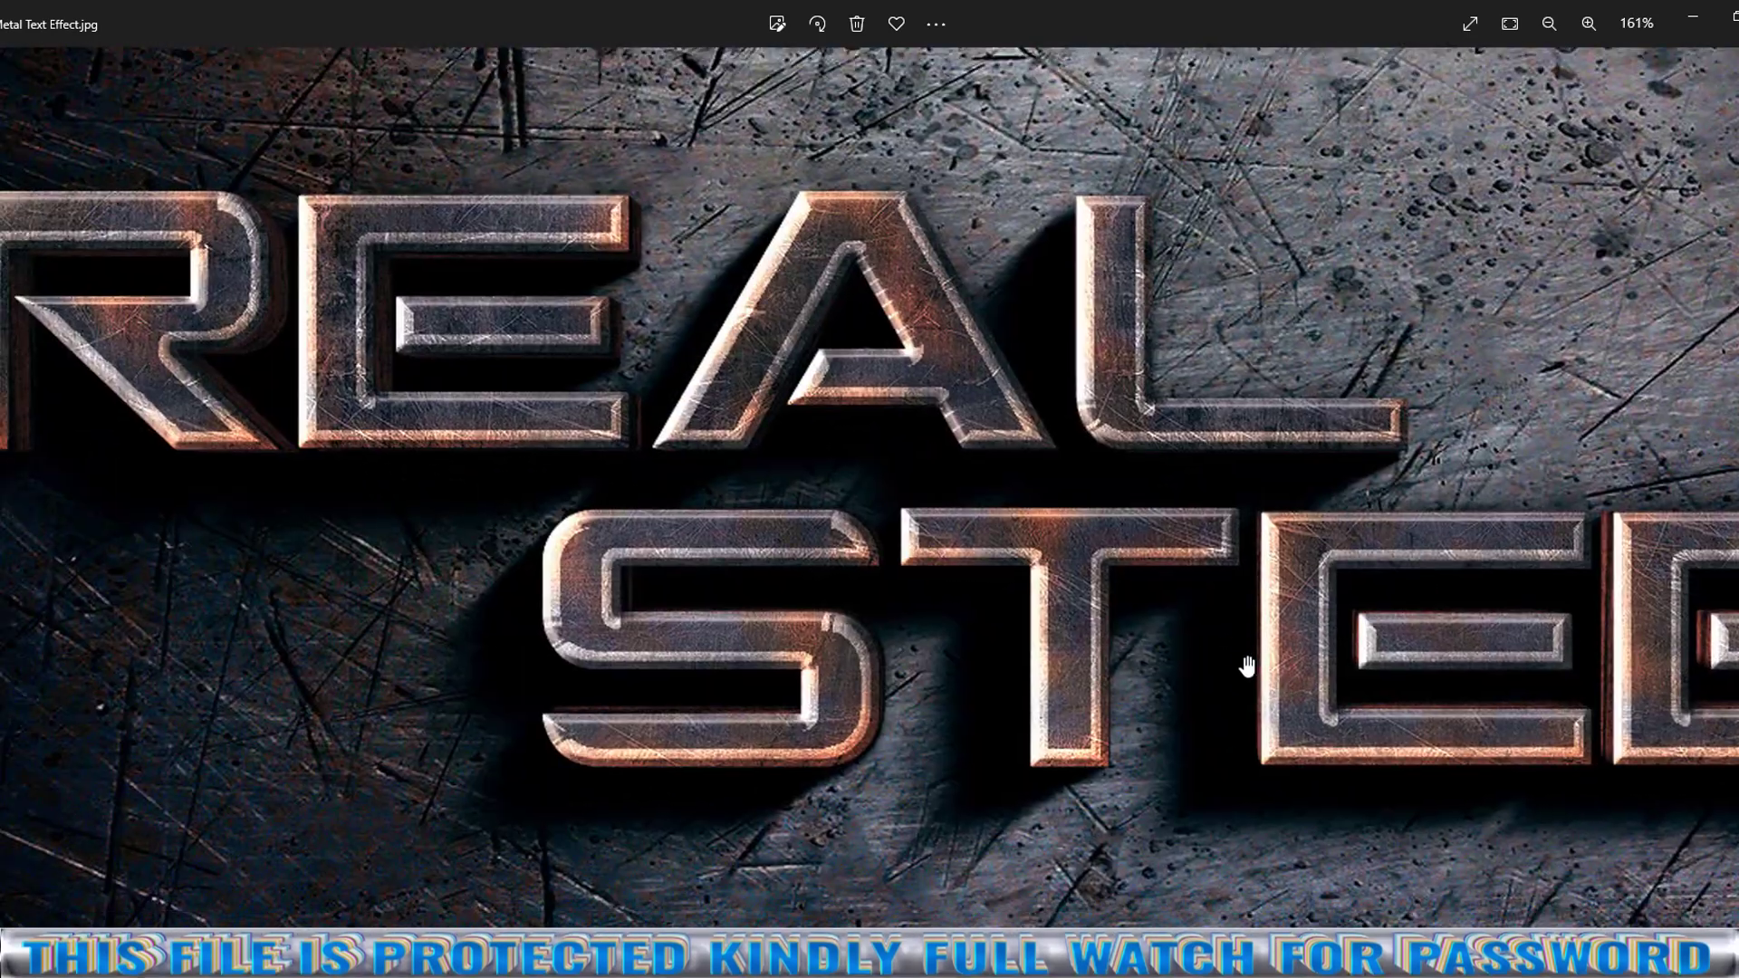
scroll(1211, 640, down, 2)
scroll(1211, 638, down, 2)
scroll(1211, 638, down, 3)
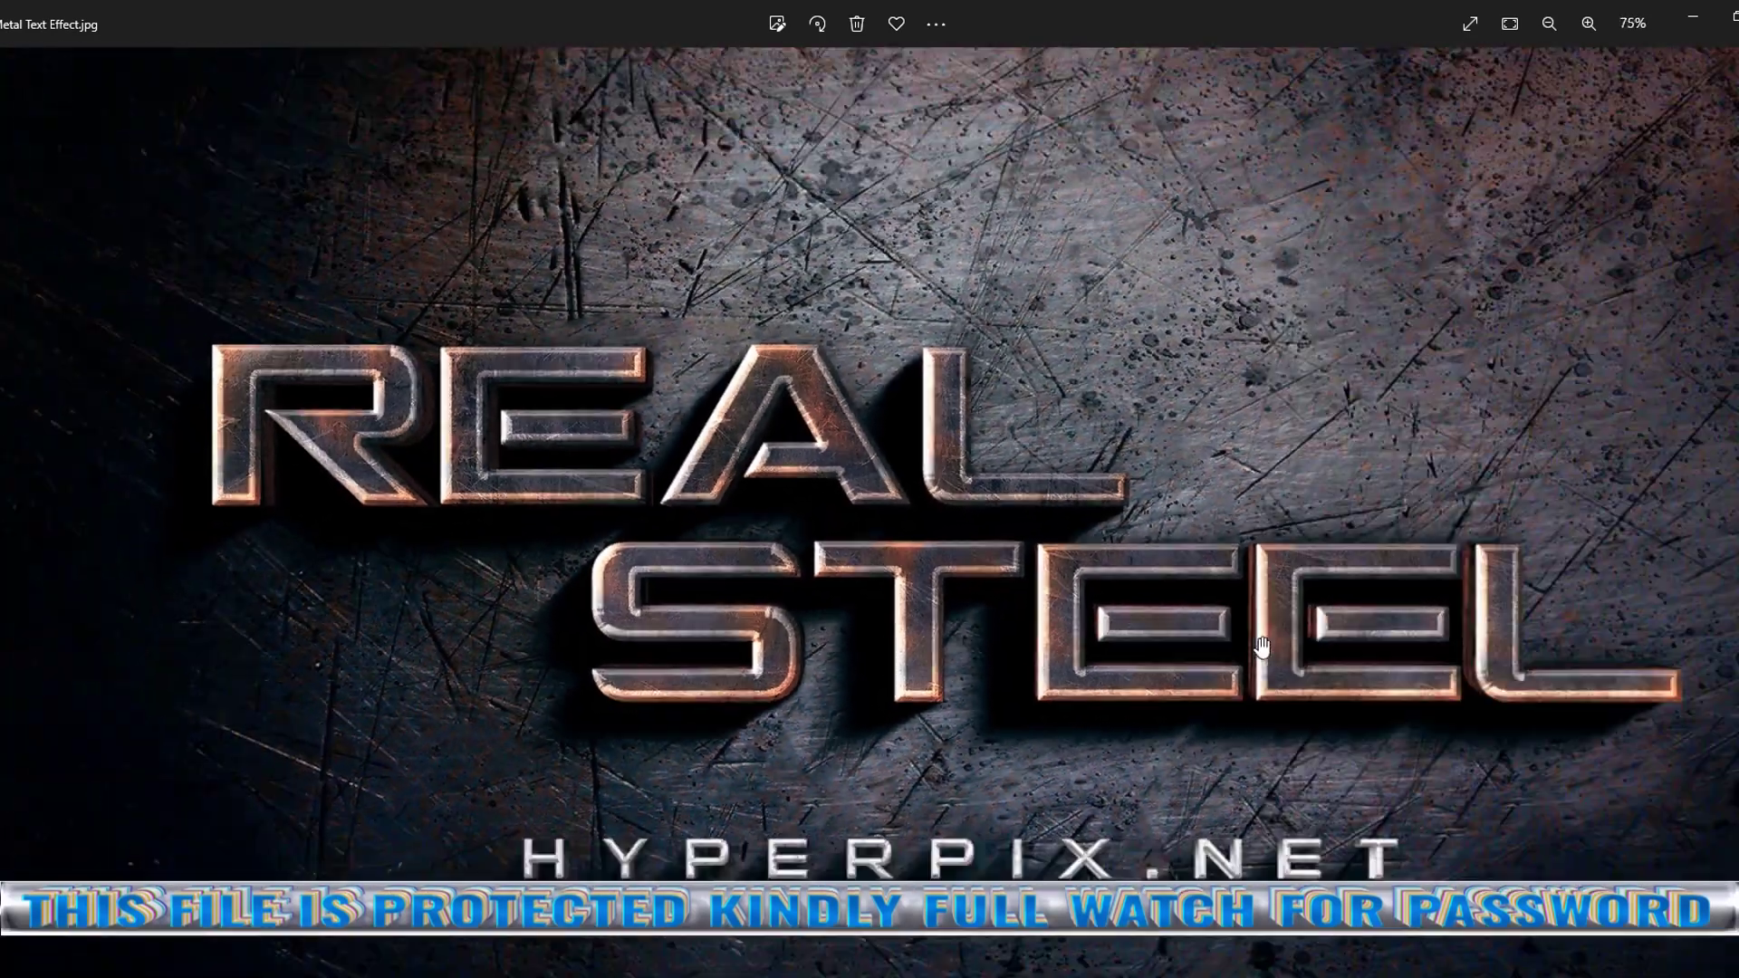
Enlarge the neon text preview and pan across its NE letters.
key(Right)
scroll(1153, 631, up, 3)
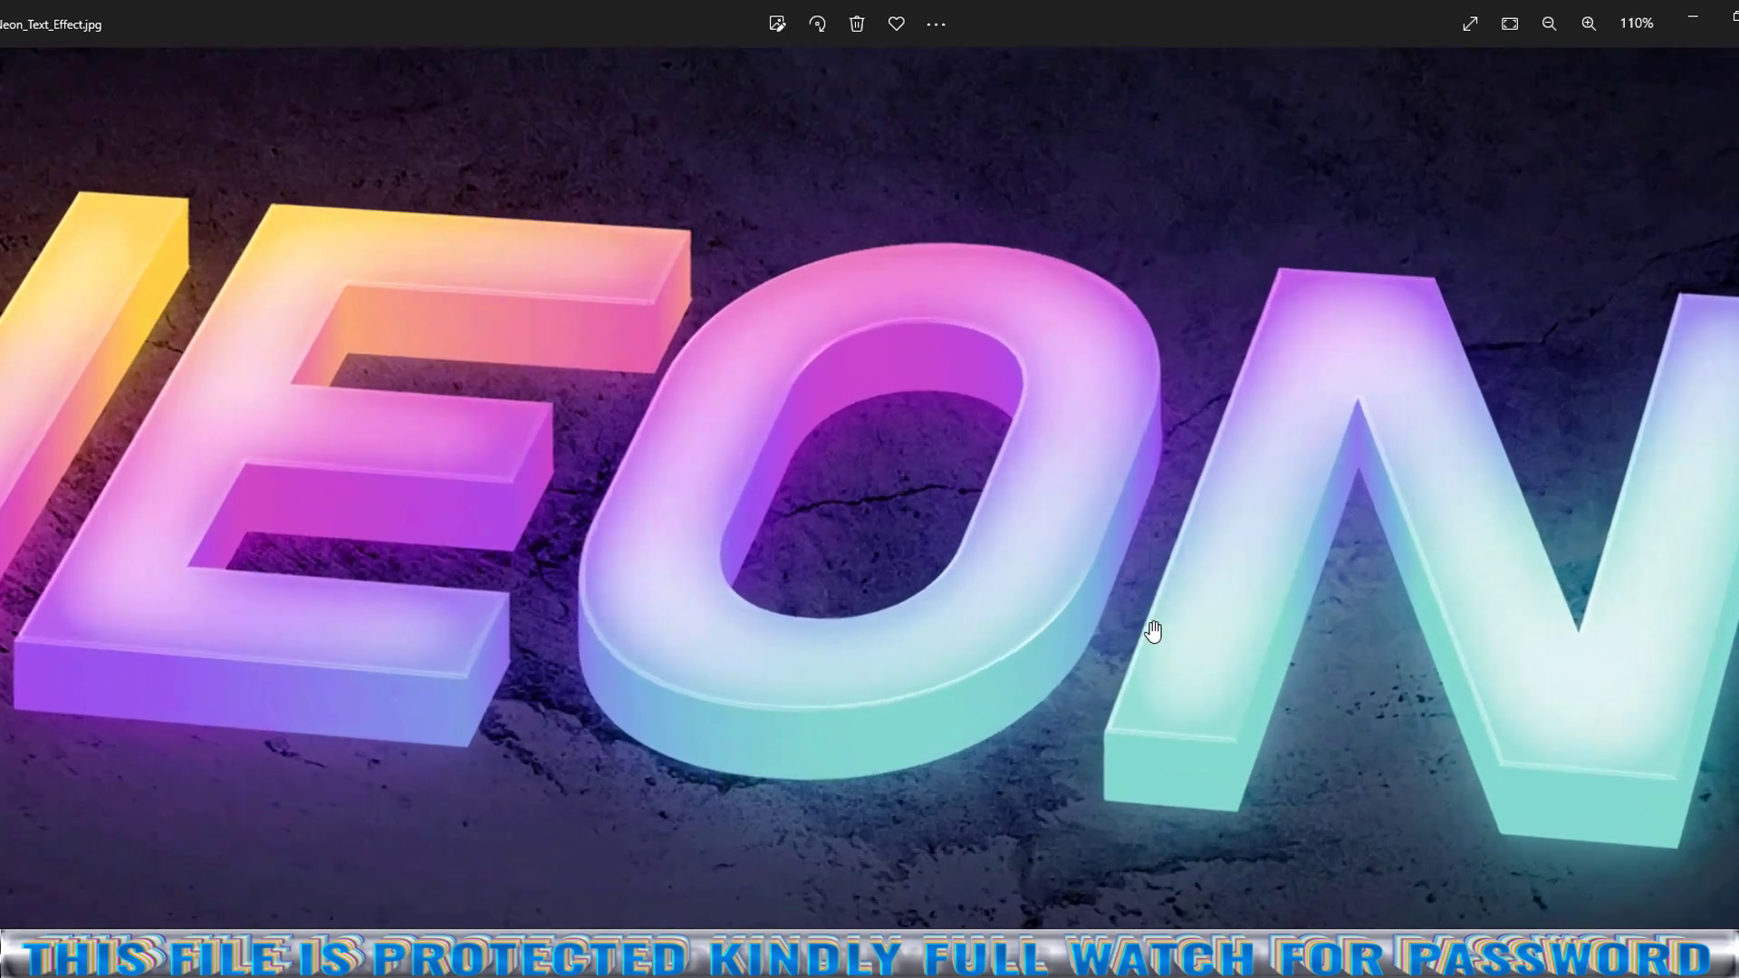
scroll(1087, 630, up, 2)
drag(1024, 636, 1474, 637)
drag(799, 562, 1146, 807)
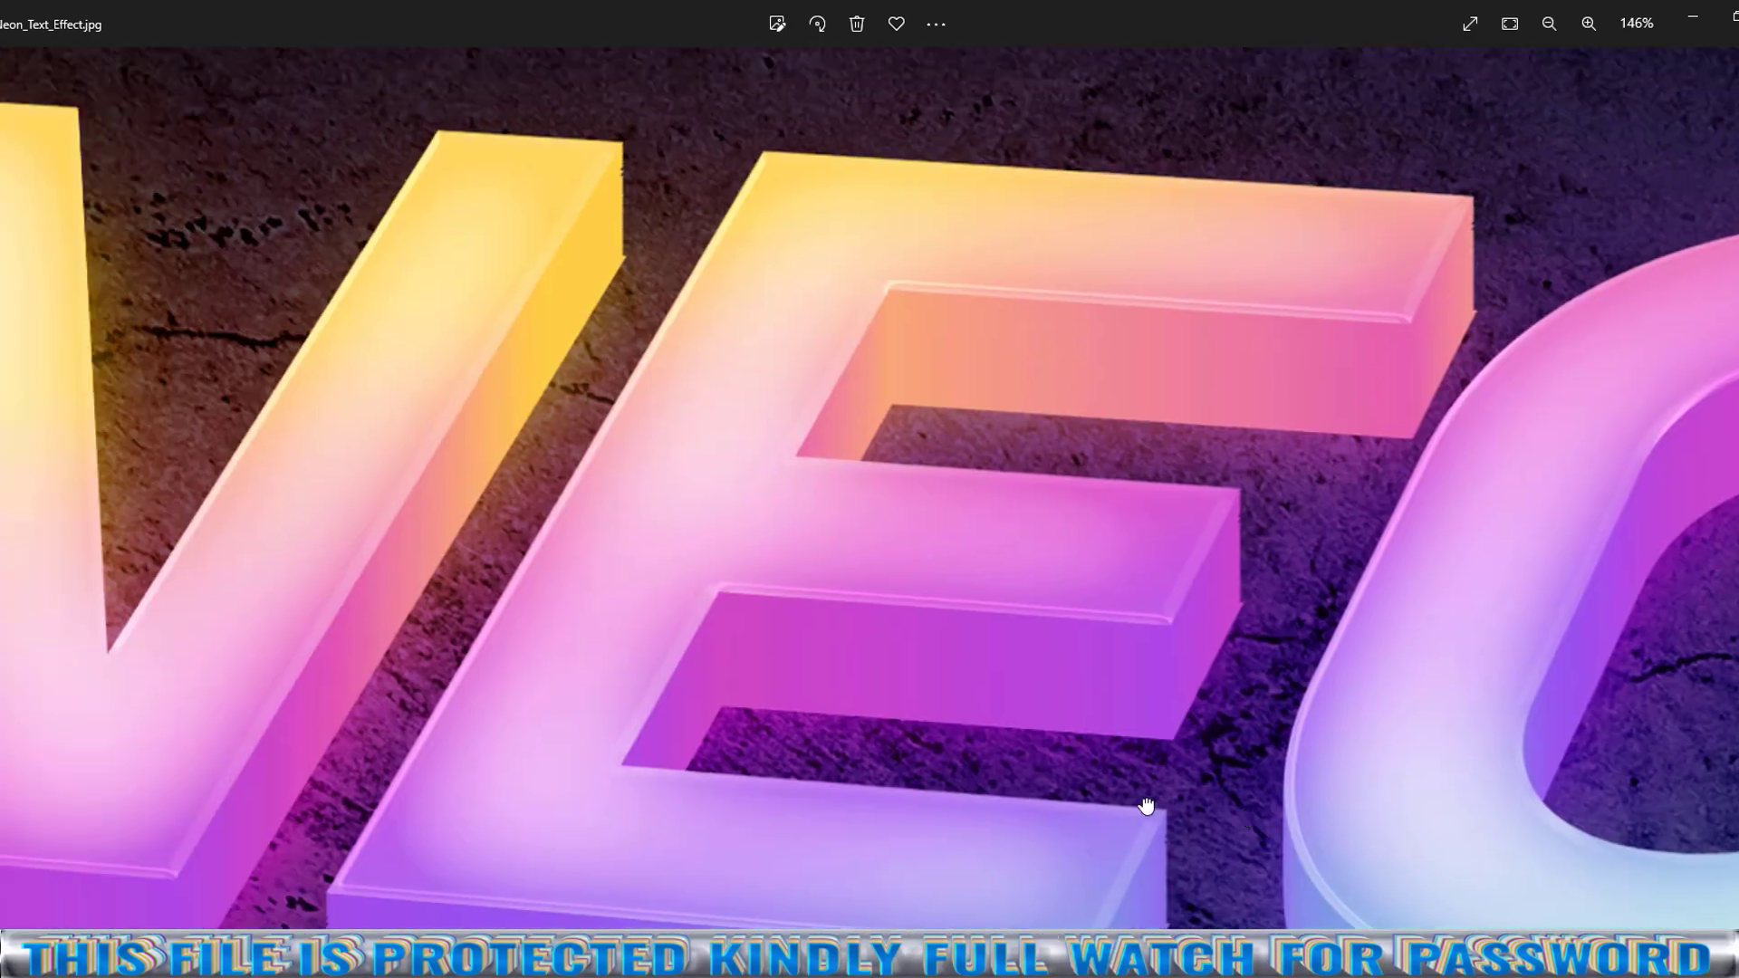
scroll(823, 699, down, 1)
scroll(520, 668, down, 1)
drag(520, 668, 903, 743)
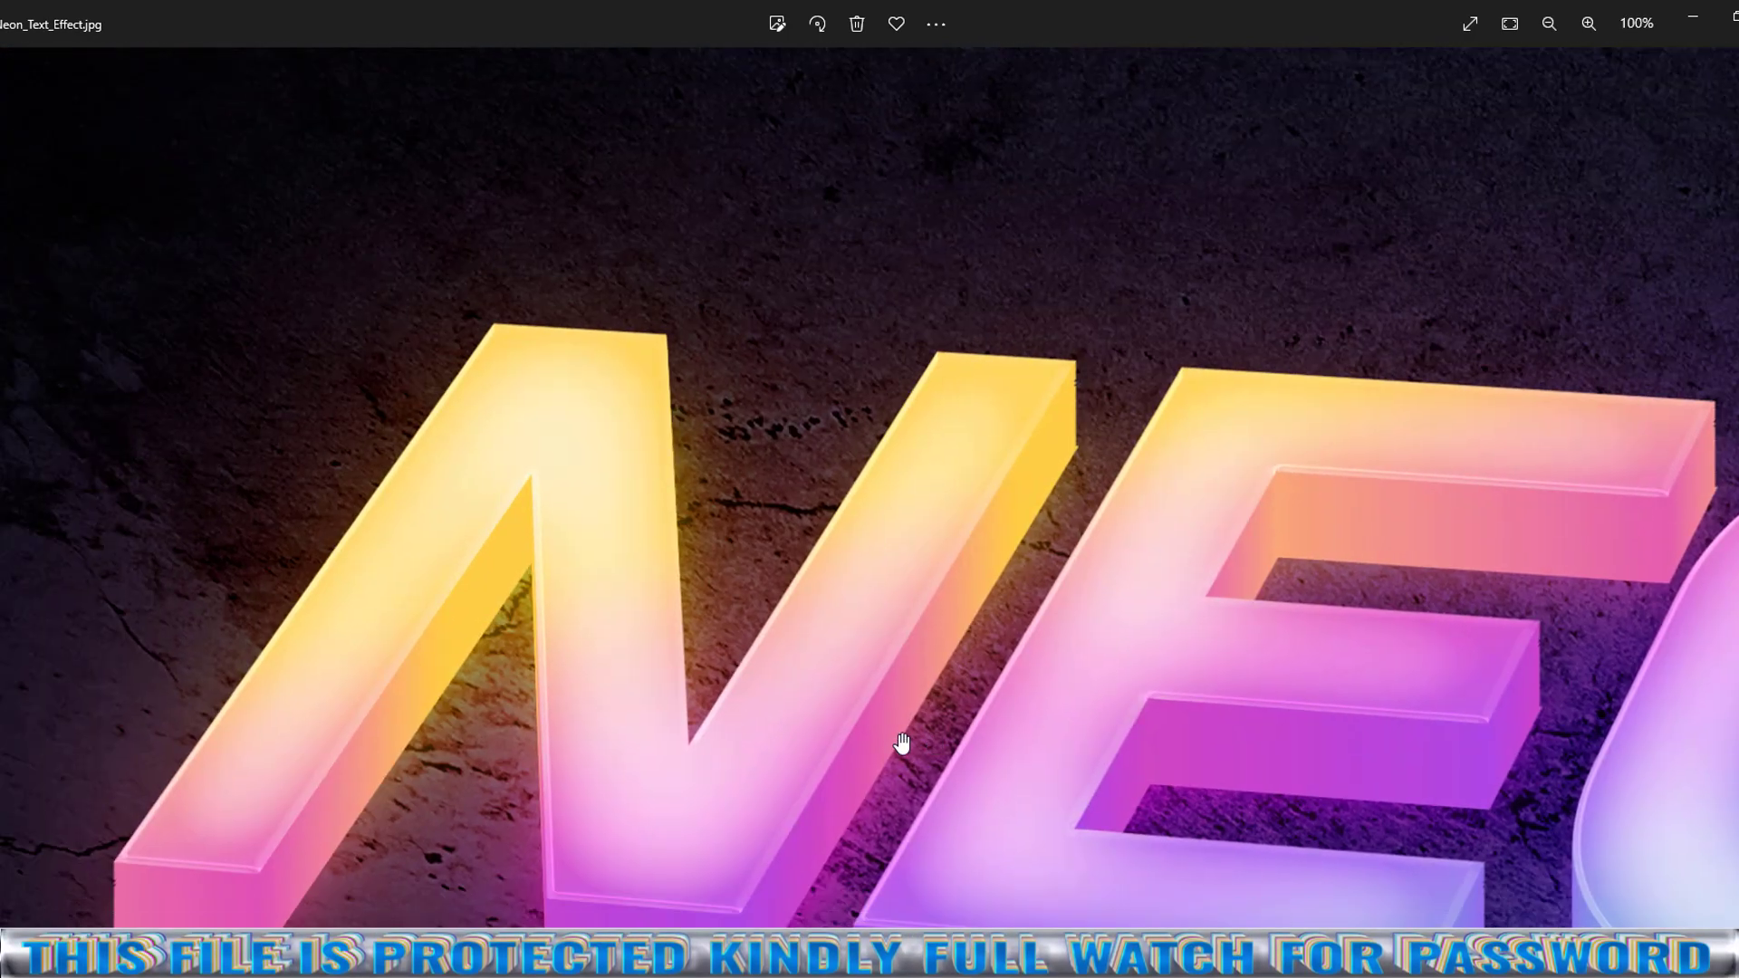
scroll(906, 738, down, 3)
Glance at the Your Title Goes Here preview, then zoom into the Peace graffiti preview.
key(Right)
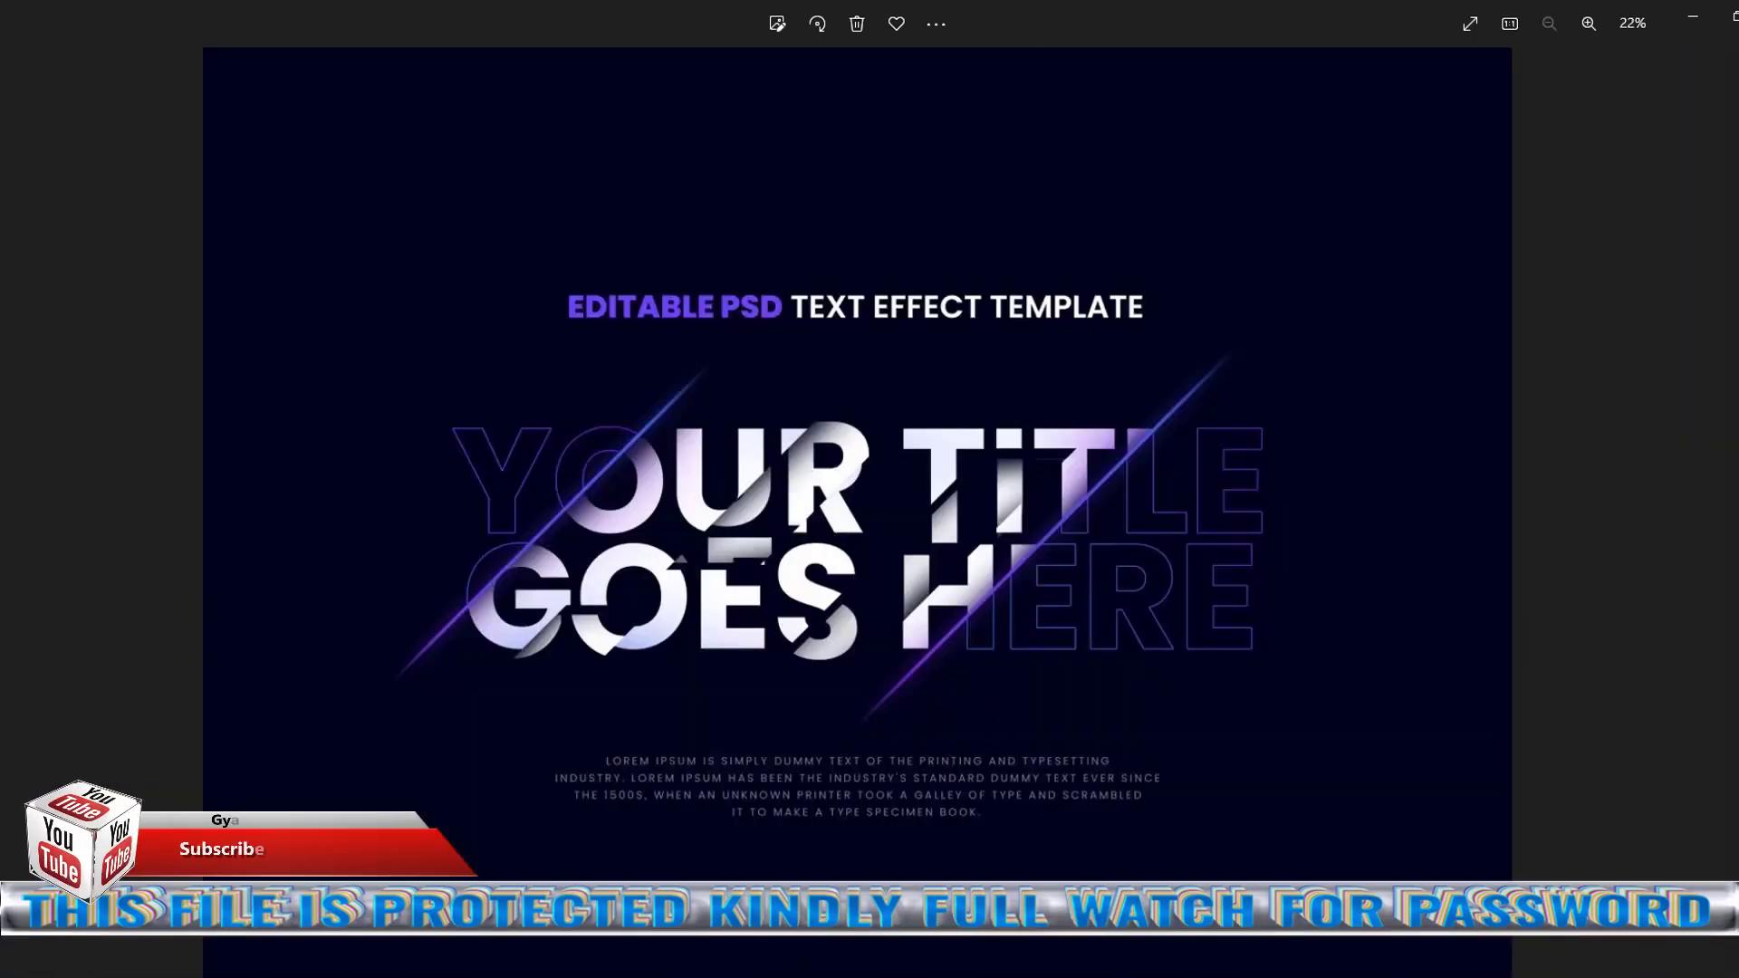
scroll(981, 641, up, 2)
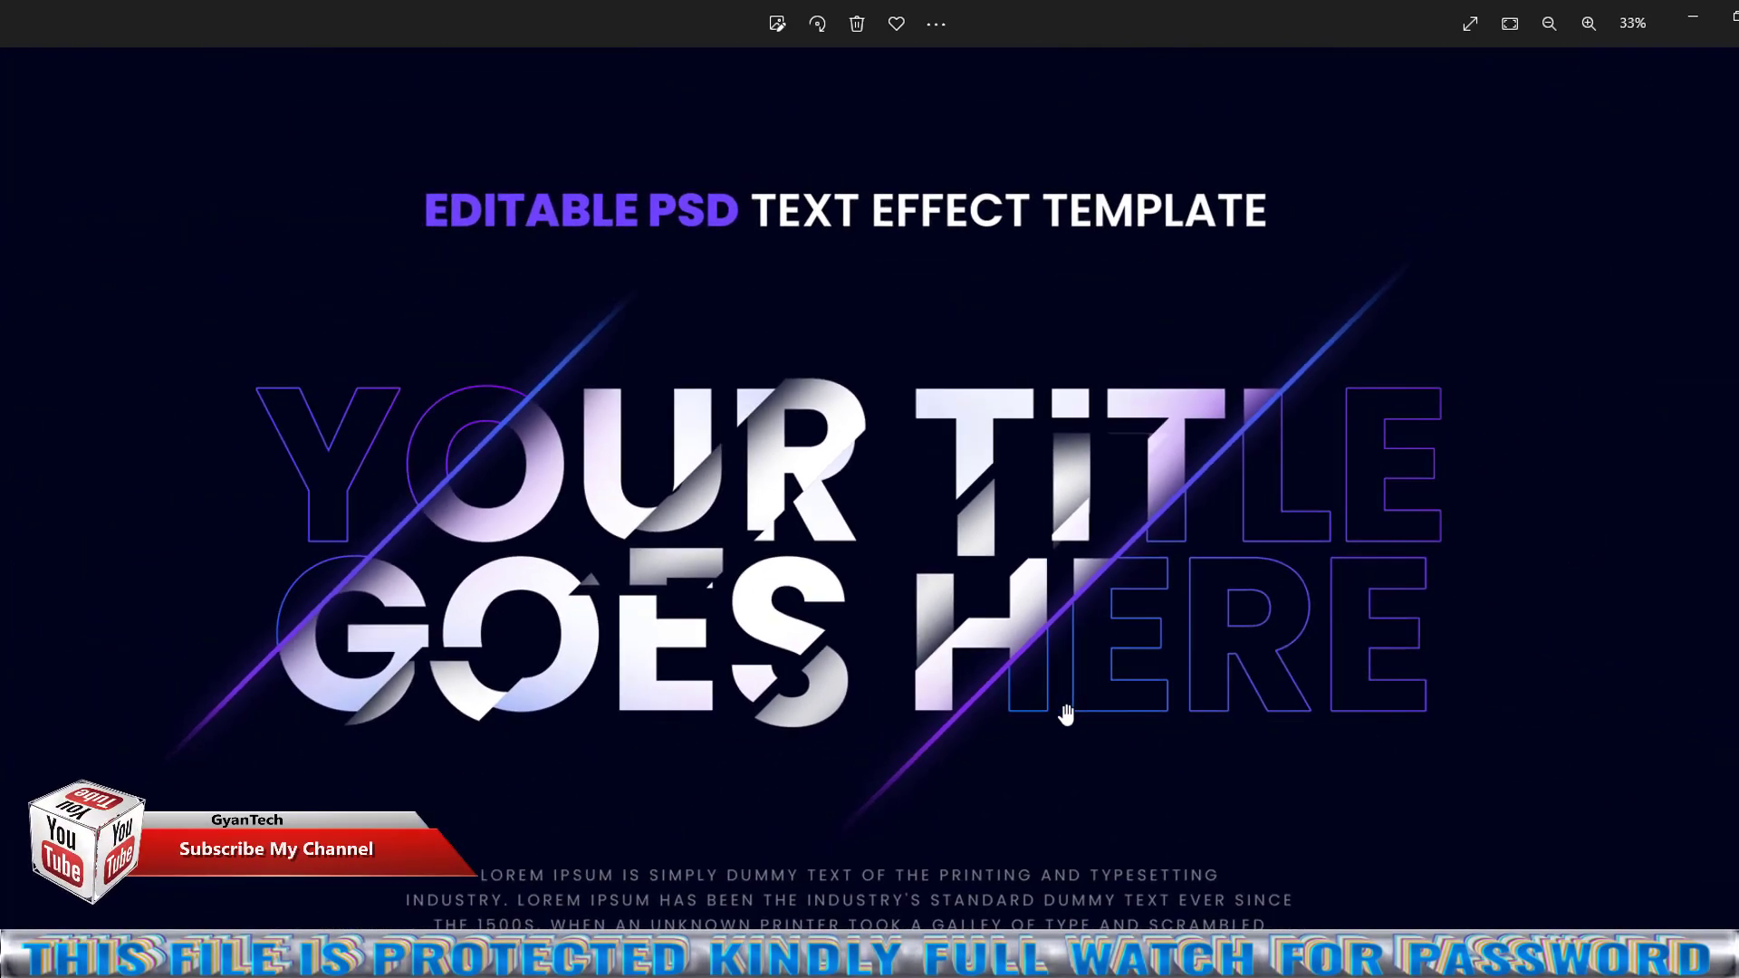
key(Right)
scroll(764, 734, up, 3)
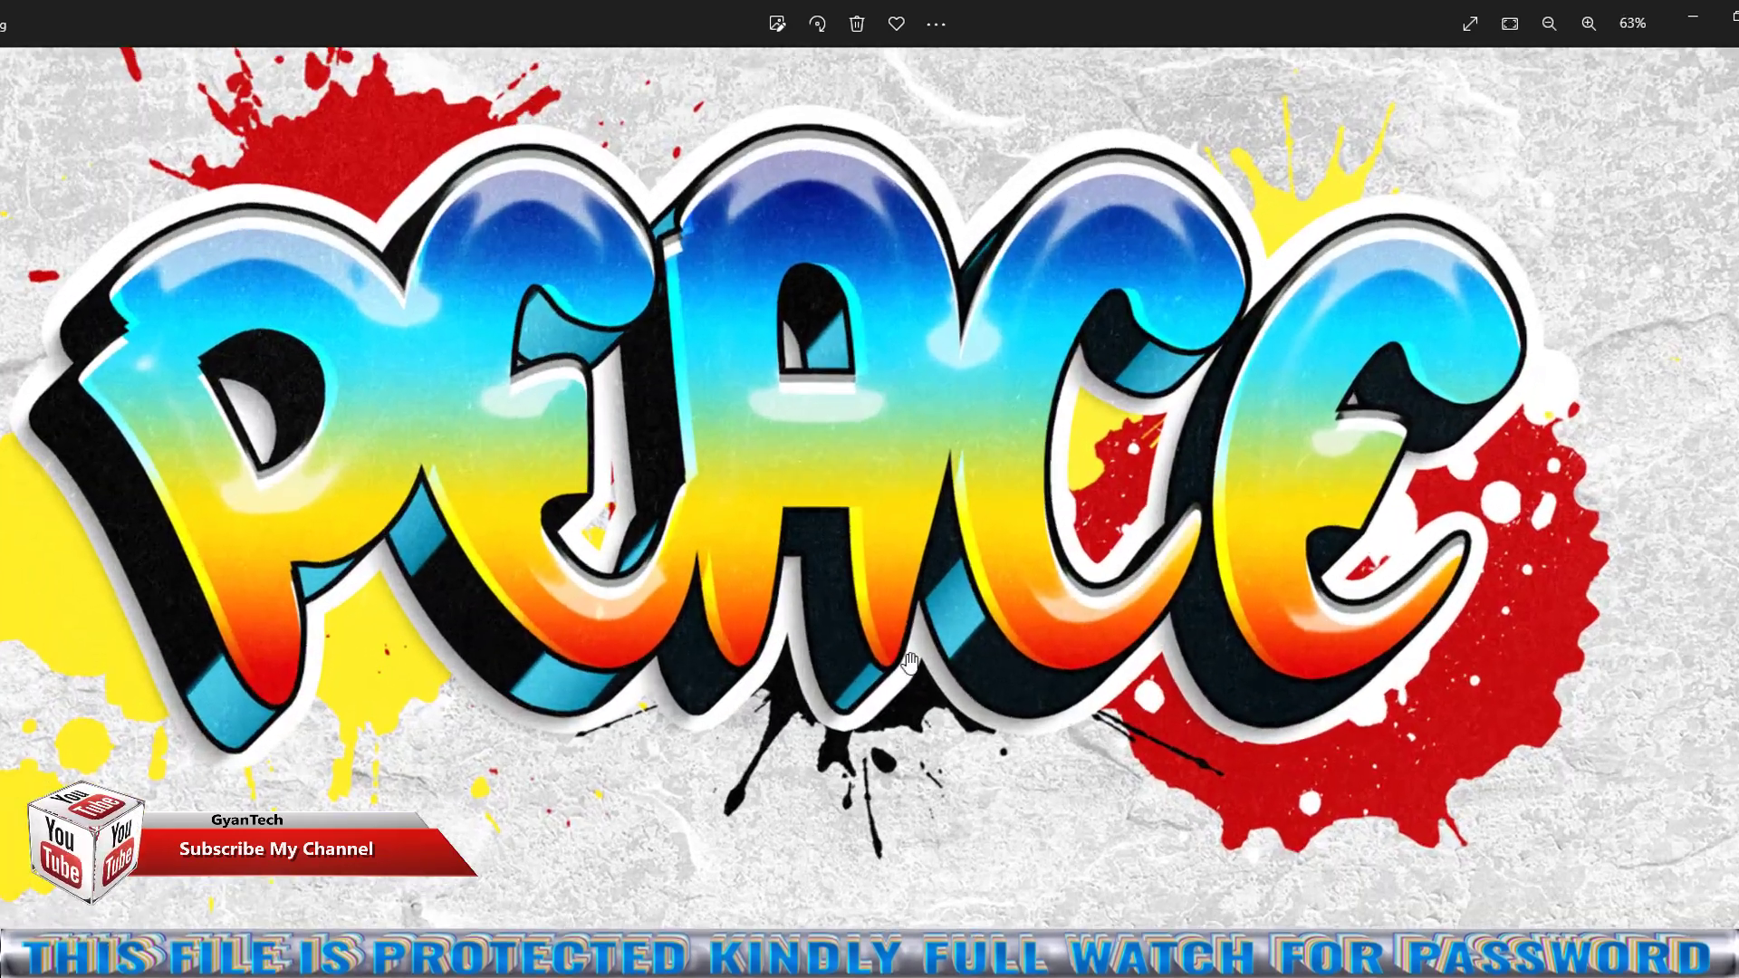
scroll(1297, 630, up, 3)
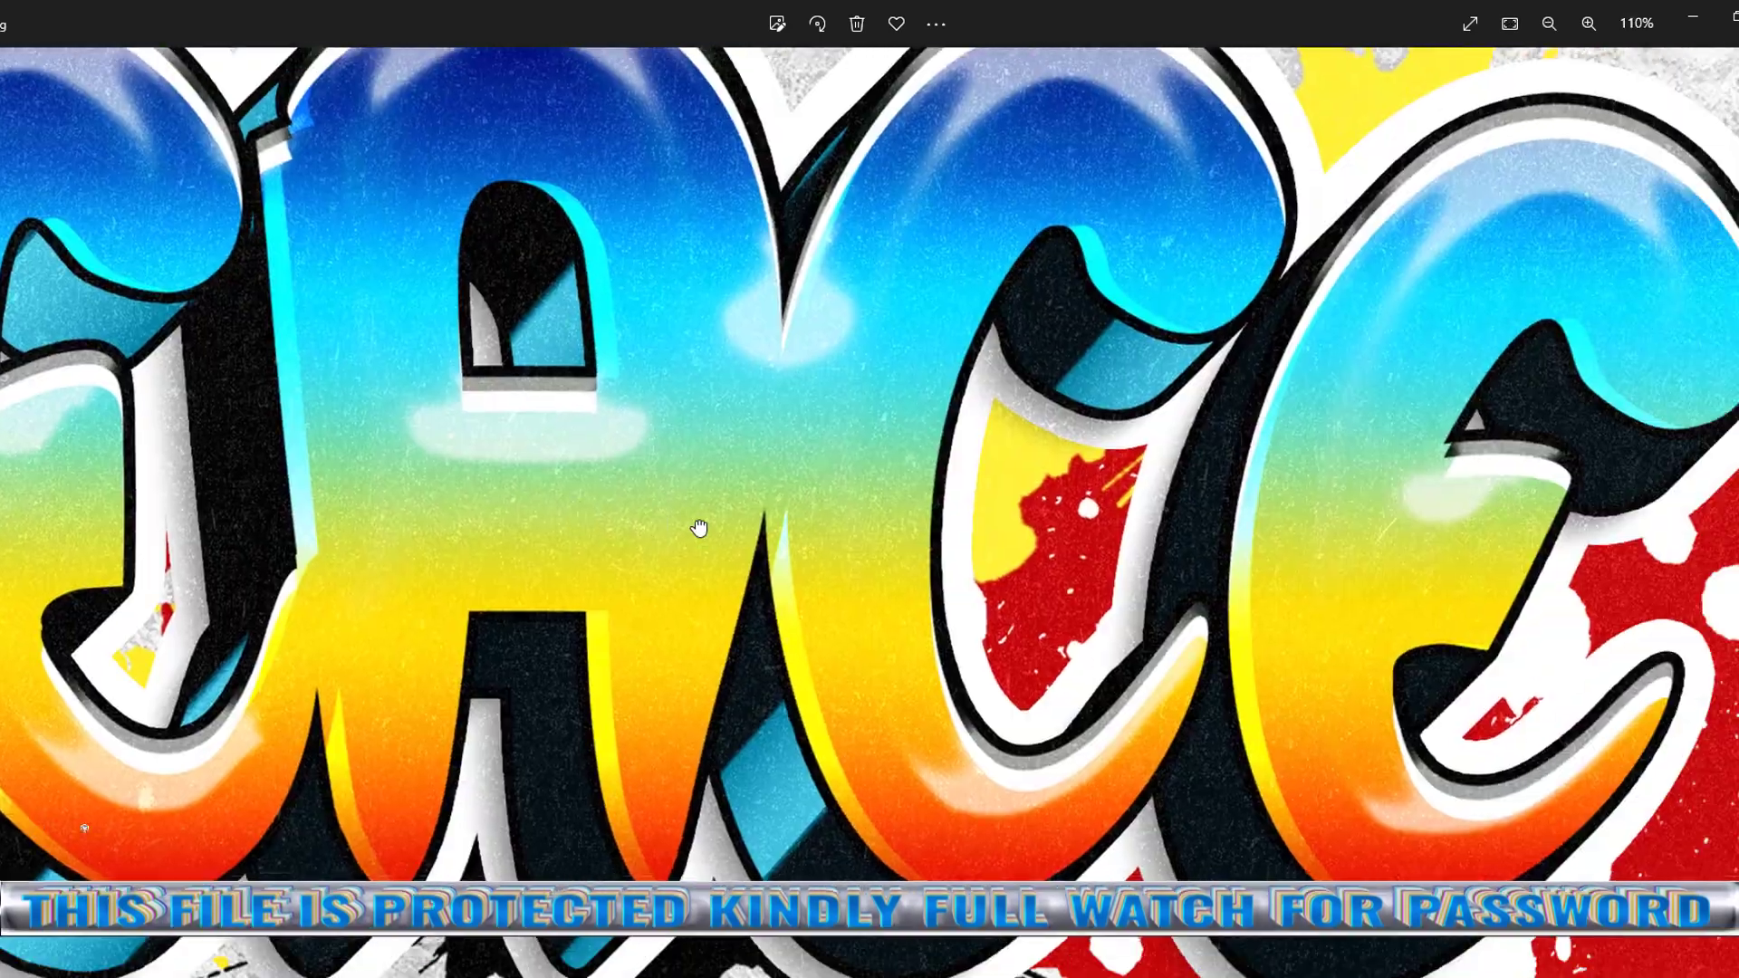
scroll(1076, 575, down, 2)
scroll(933, 634, down, 2)
scroll(1071, 698, down, 1)
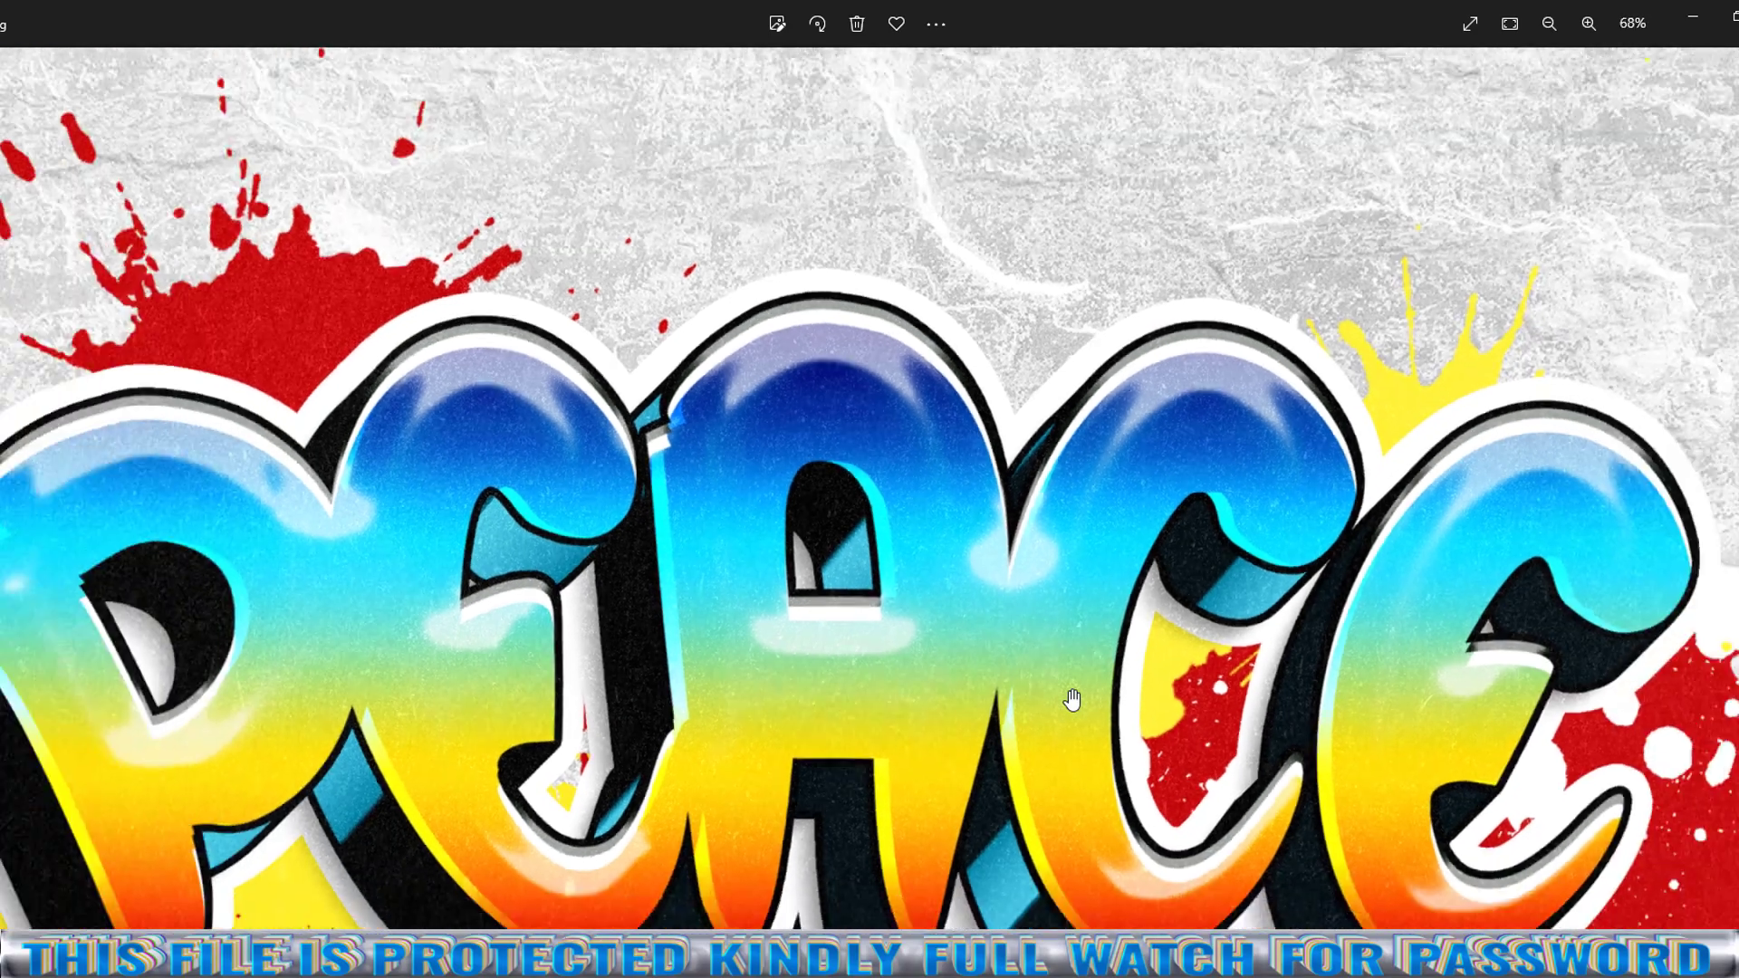
Inspect the Watercolor preview up close, then advance to Hyper Active.
key(Right)
scroll(1148, 682, up, 3)
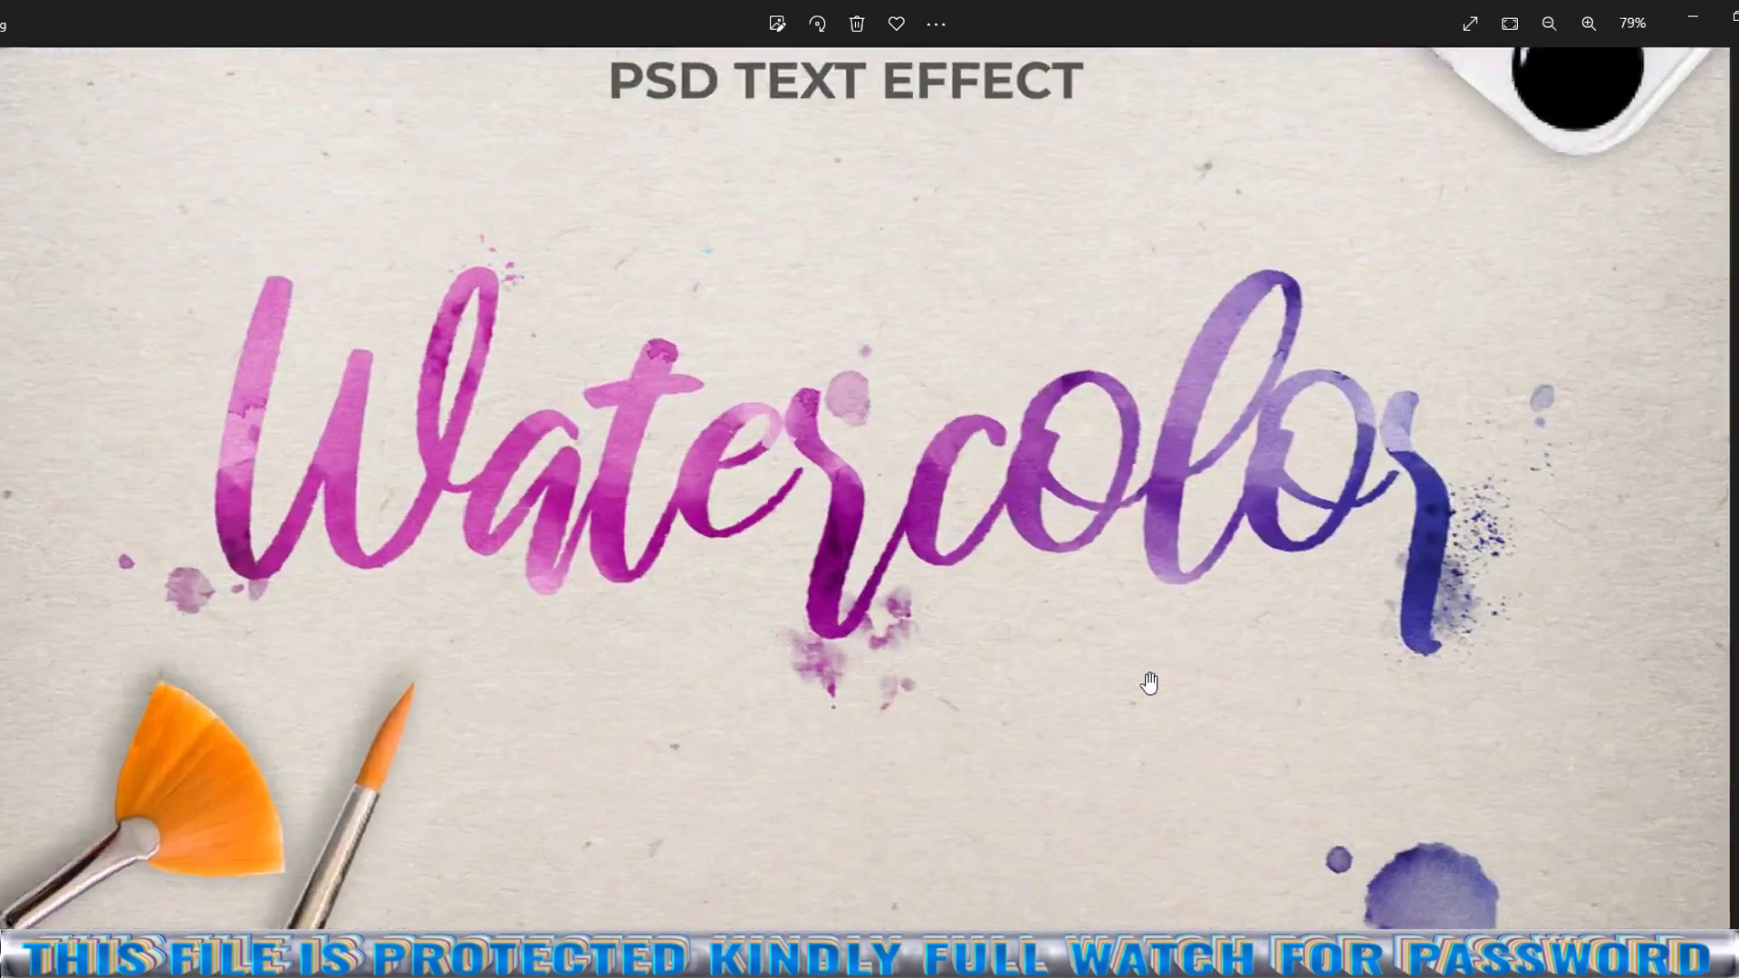
drag(1066, 495, 1399, 358)
scroll(905, 535, up, 1)
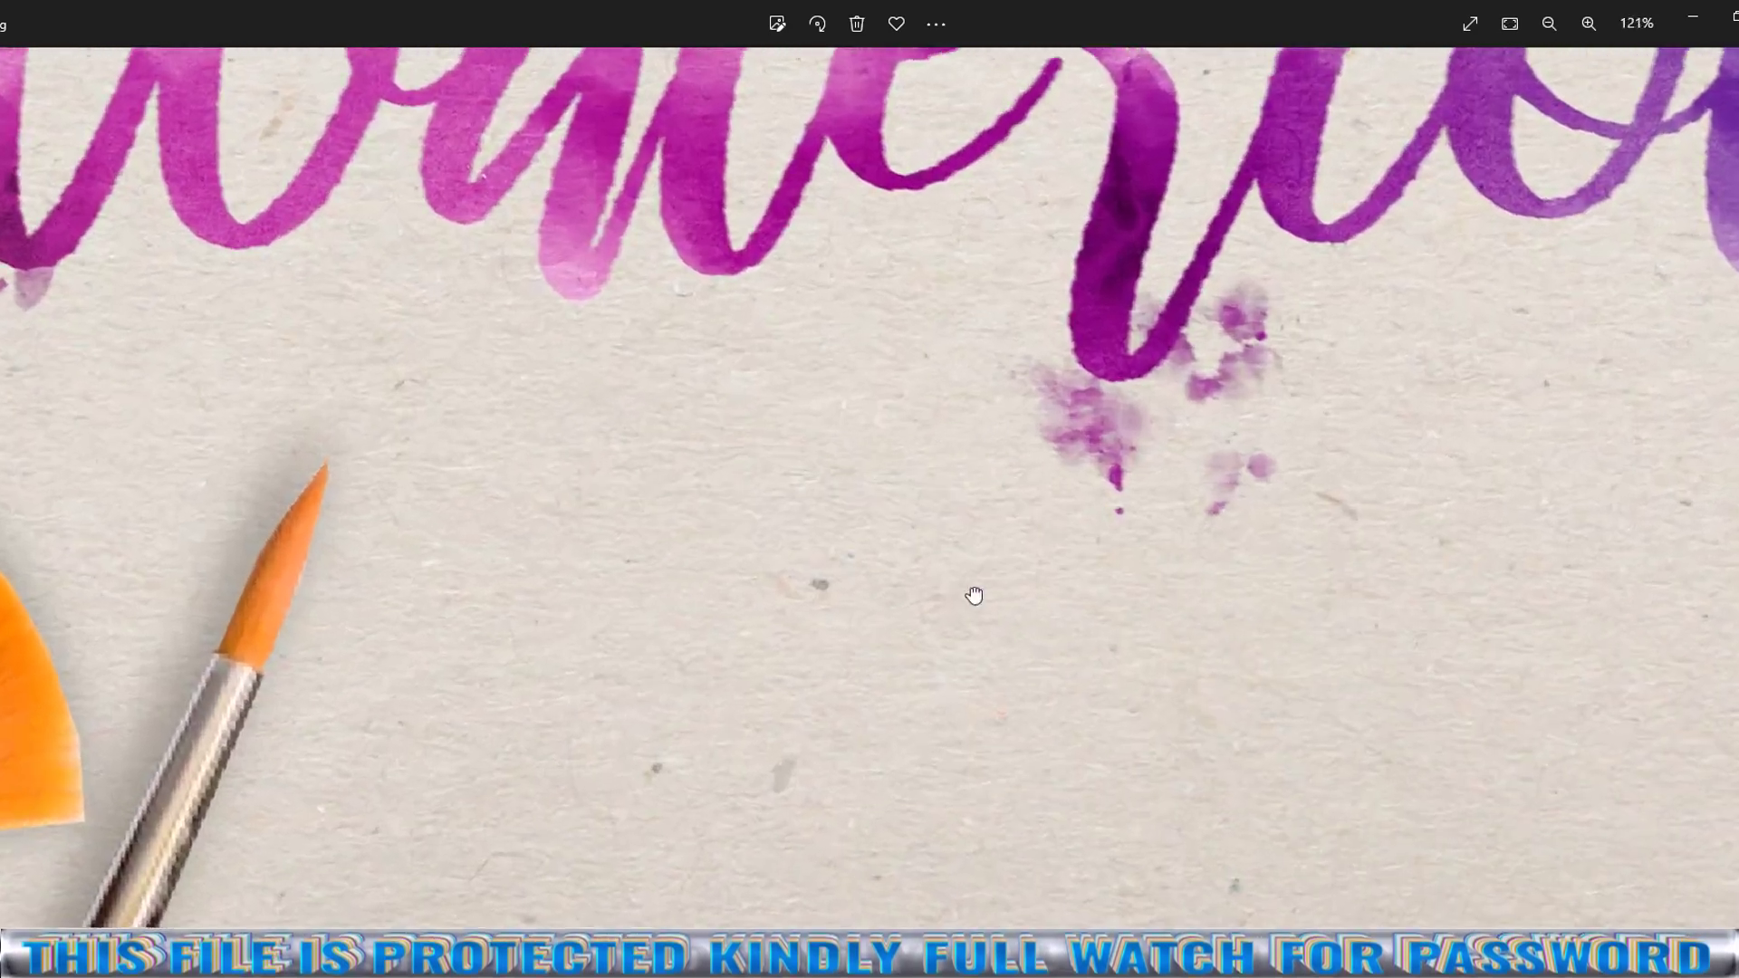
scroll(1496, 508, down, 2)
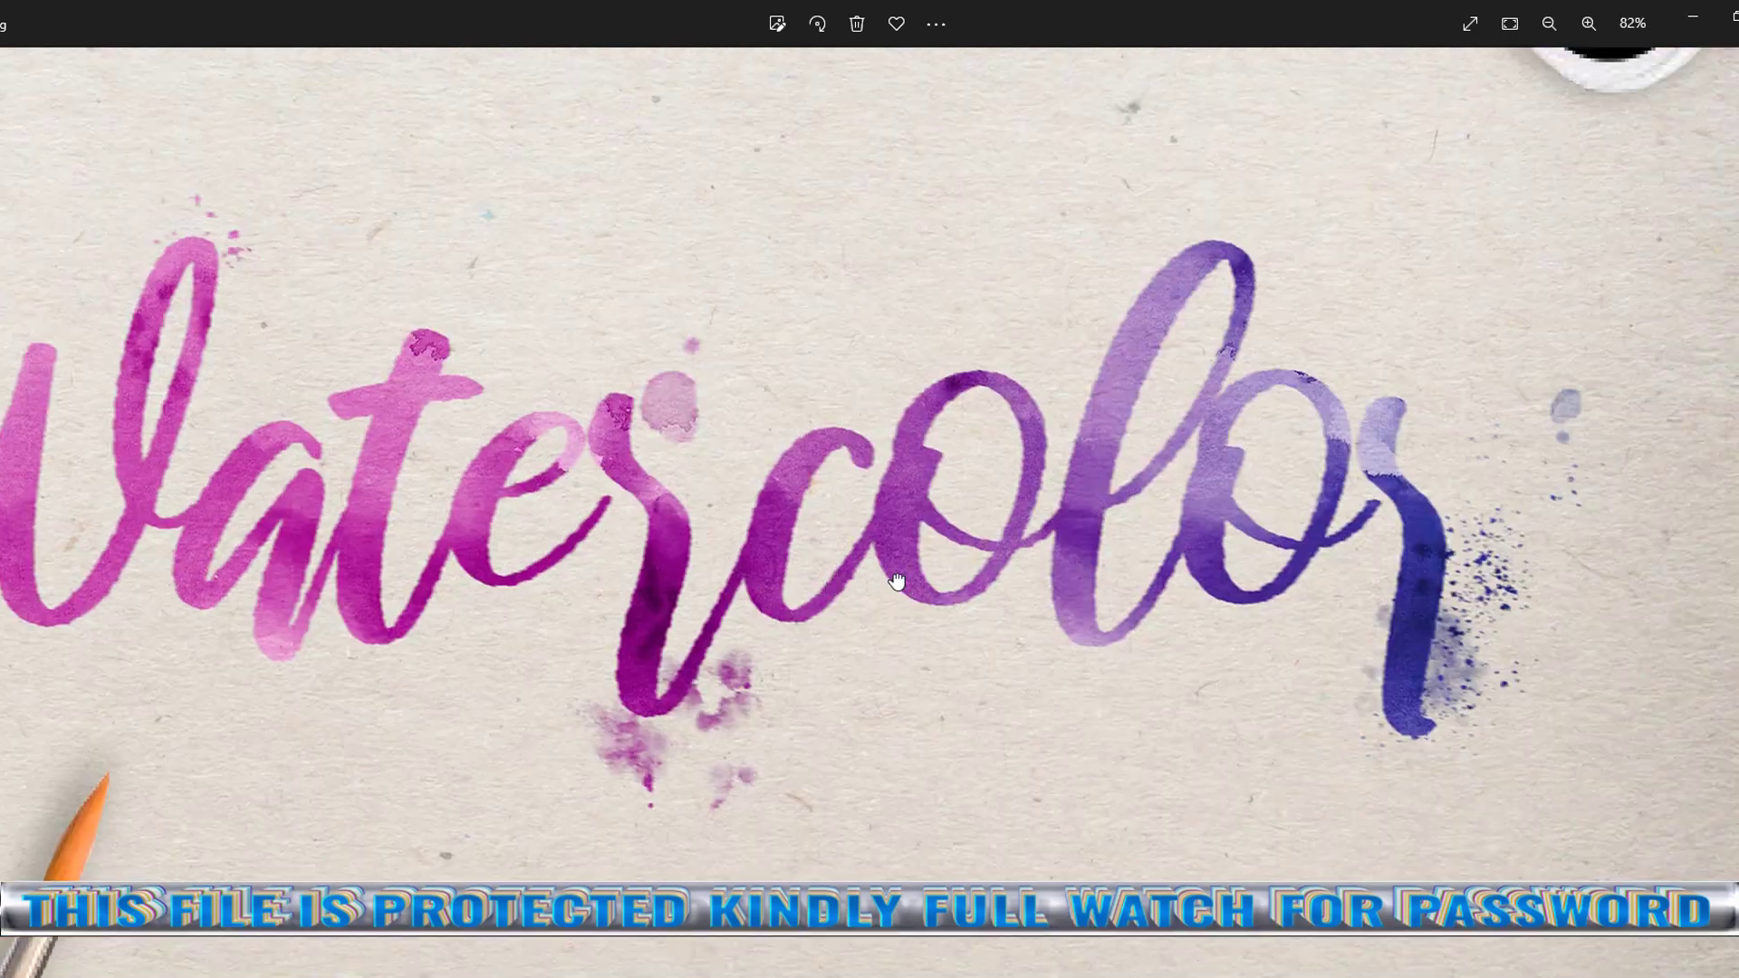
scroll(1494, 544, down, 2)
key(Right)
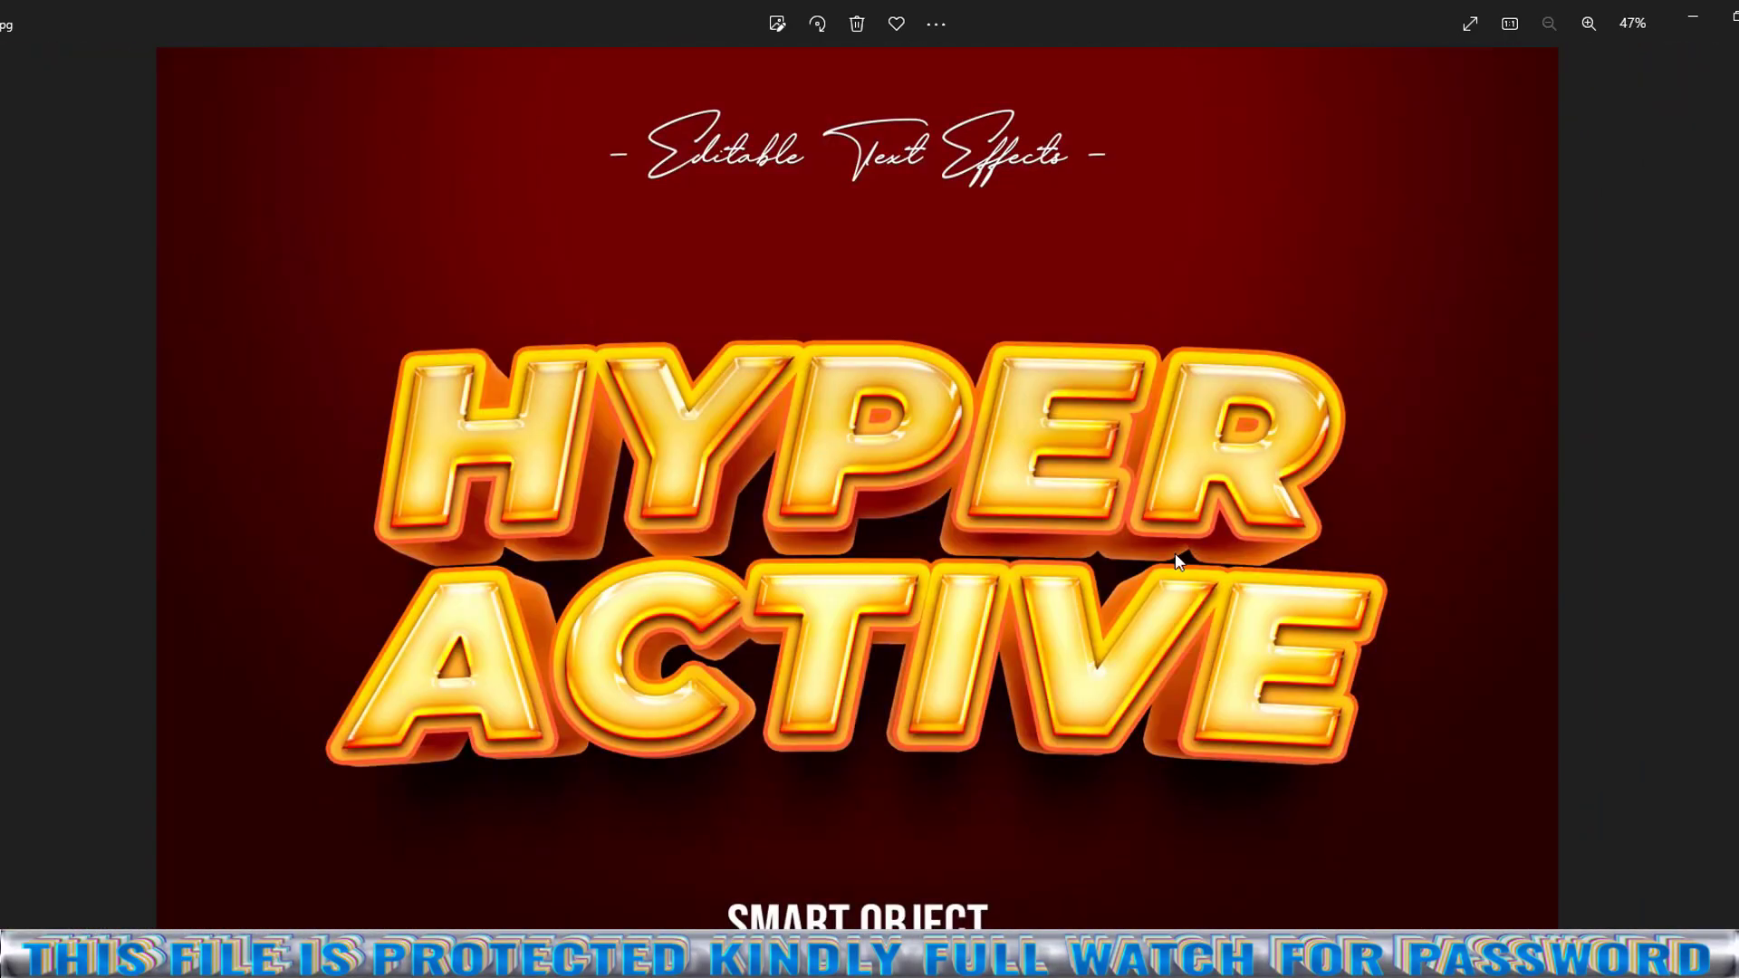
Zoom in and pan across the Hyper Active lettering, then zoom back out.
scroll(1176, 567, up, 2)
scroll(1094, 544, up, 2)
drag(660, 531, 873, 580)
scroll(1242, 567, up, 2)
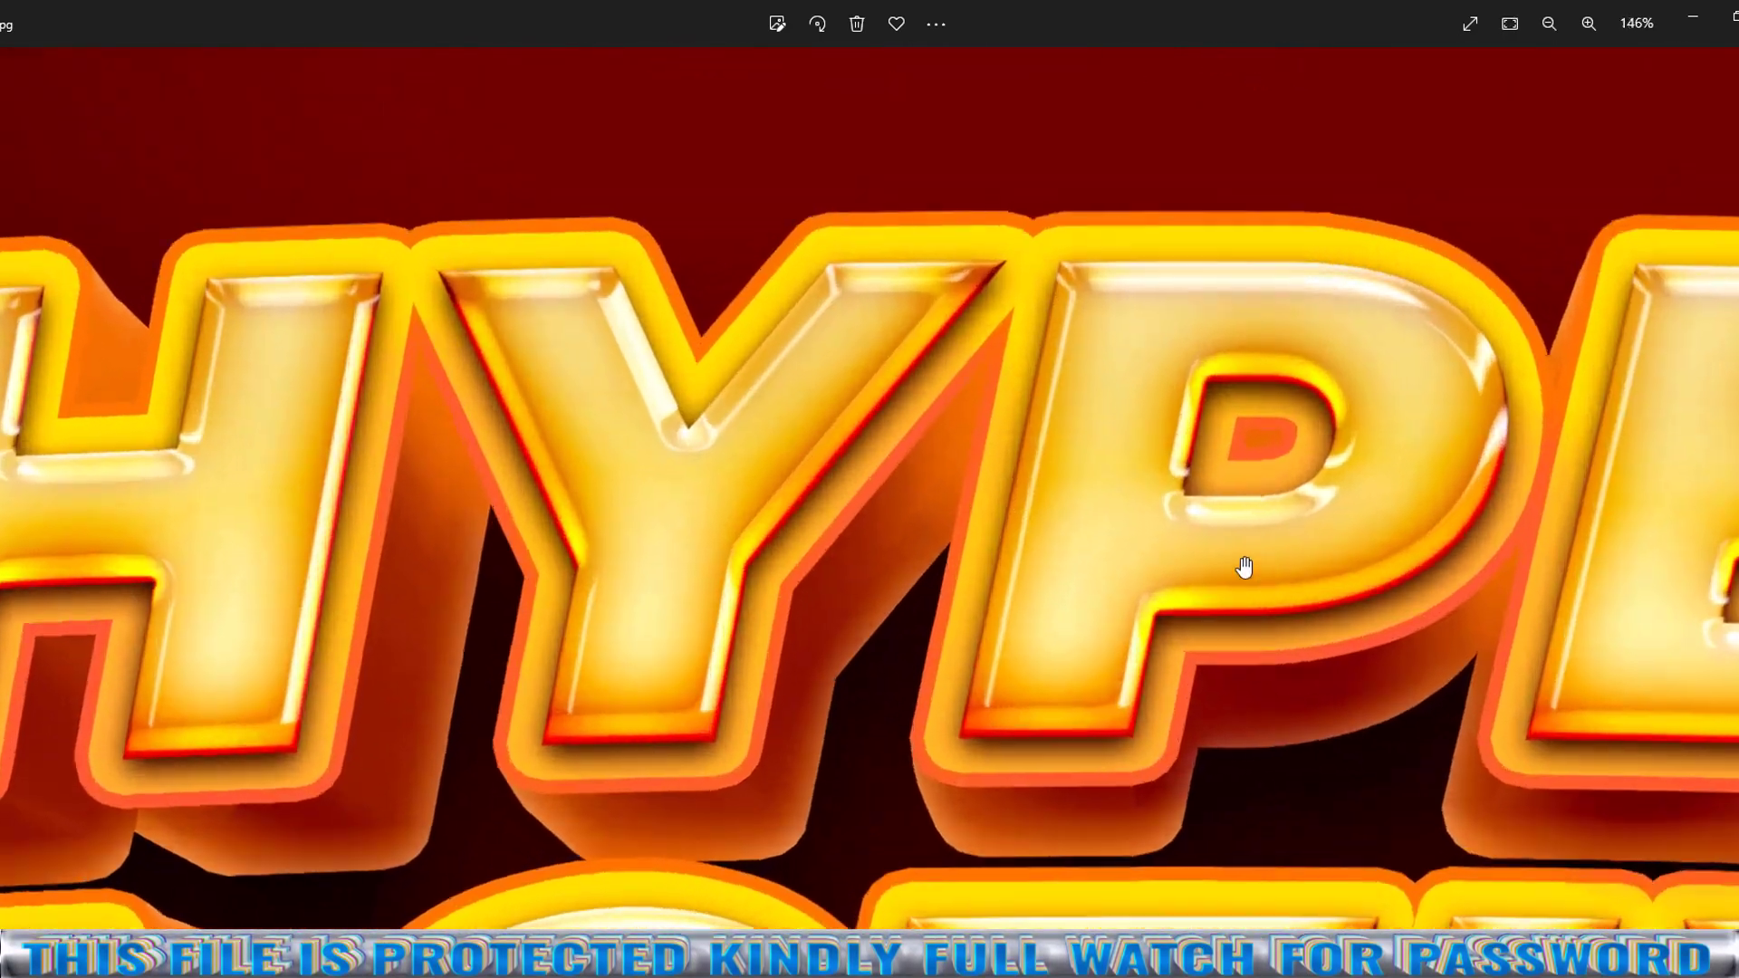
scroll(788, 535, up, 2)
scroll(1494, 574, down, 2)
scroll(1495, 574, down, 2)
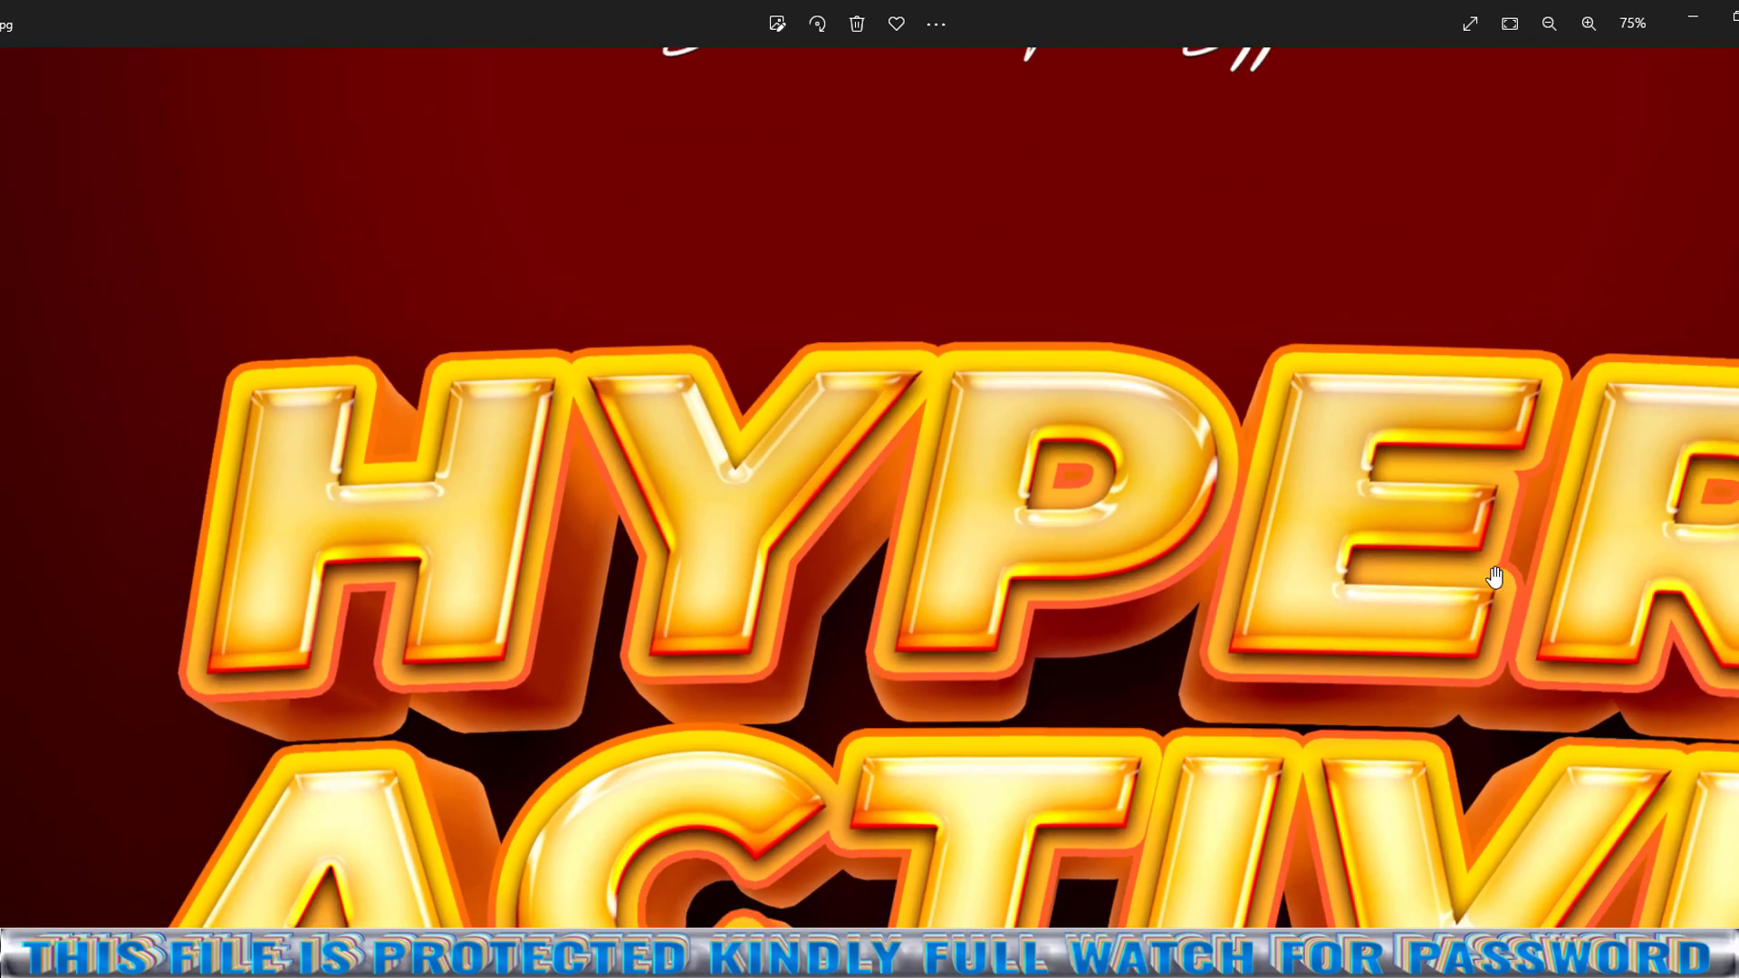
scroll(1522, 603, down, 2)
Zoom in and out on the Advise text-effect preview.
key(Right)
scroll(1486, 612, up, 1)
scroll(1320, 609, up, 2)
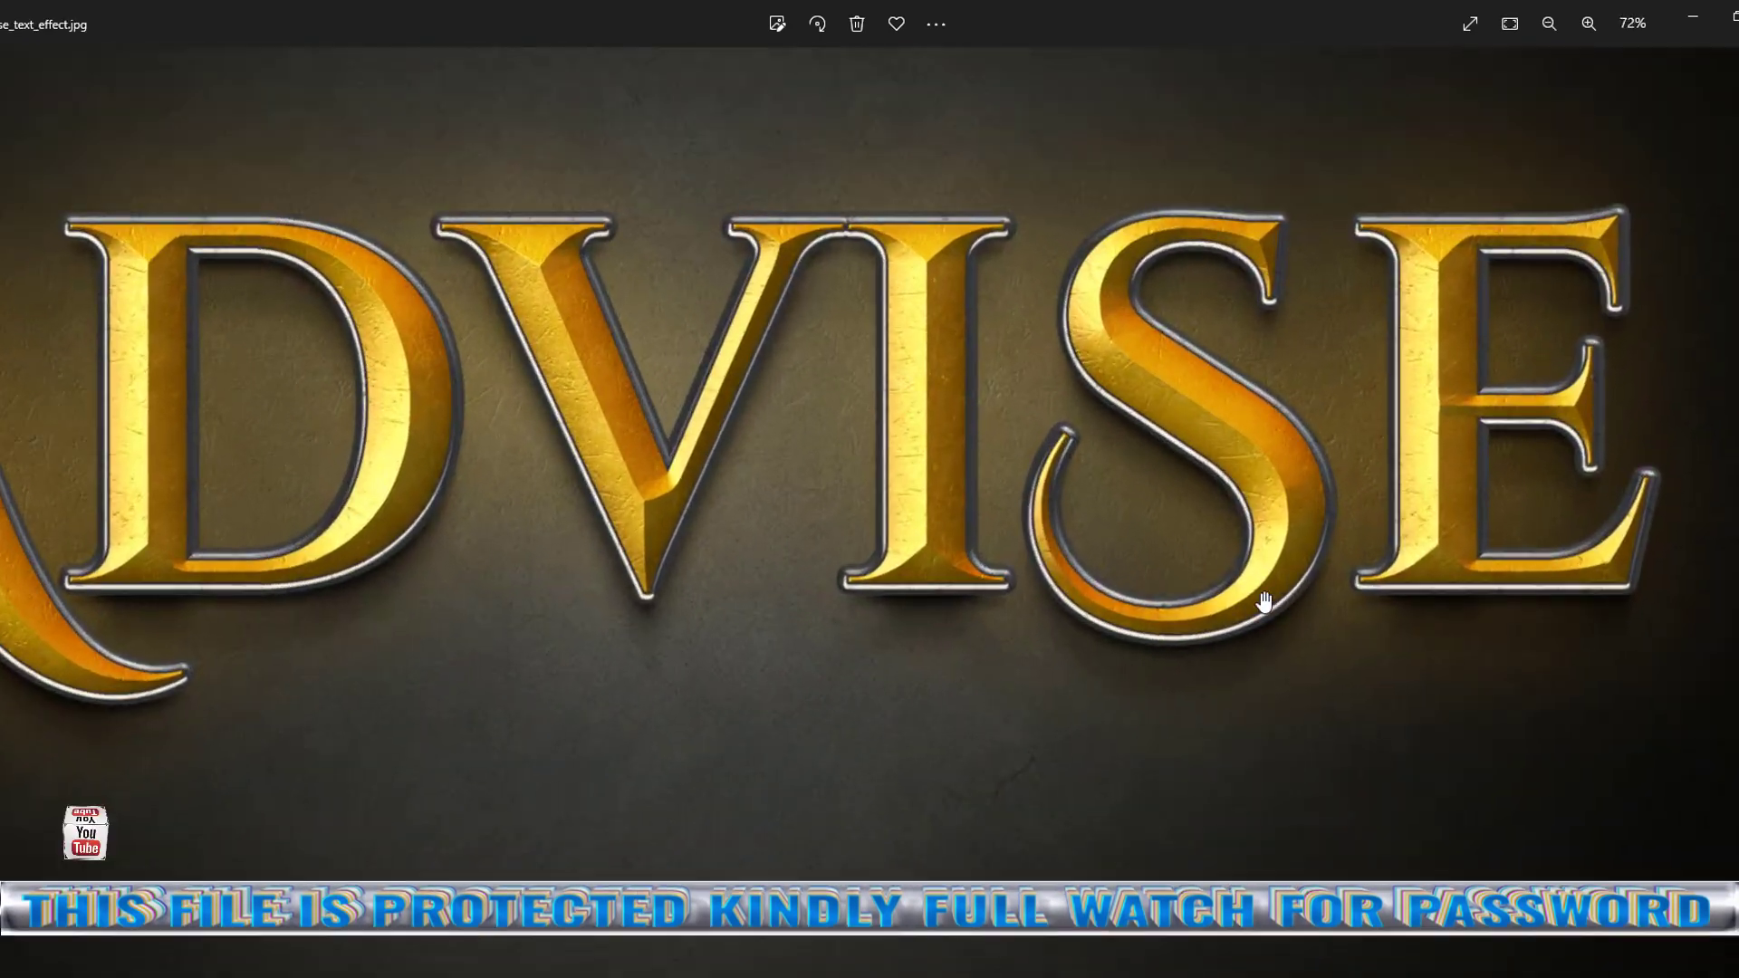
scroll(1262, 601, up, 2)
scroll(1233, 600, down, 2)
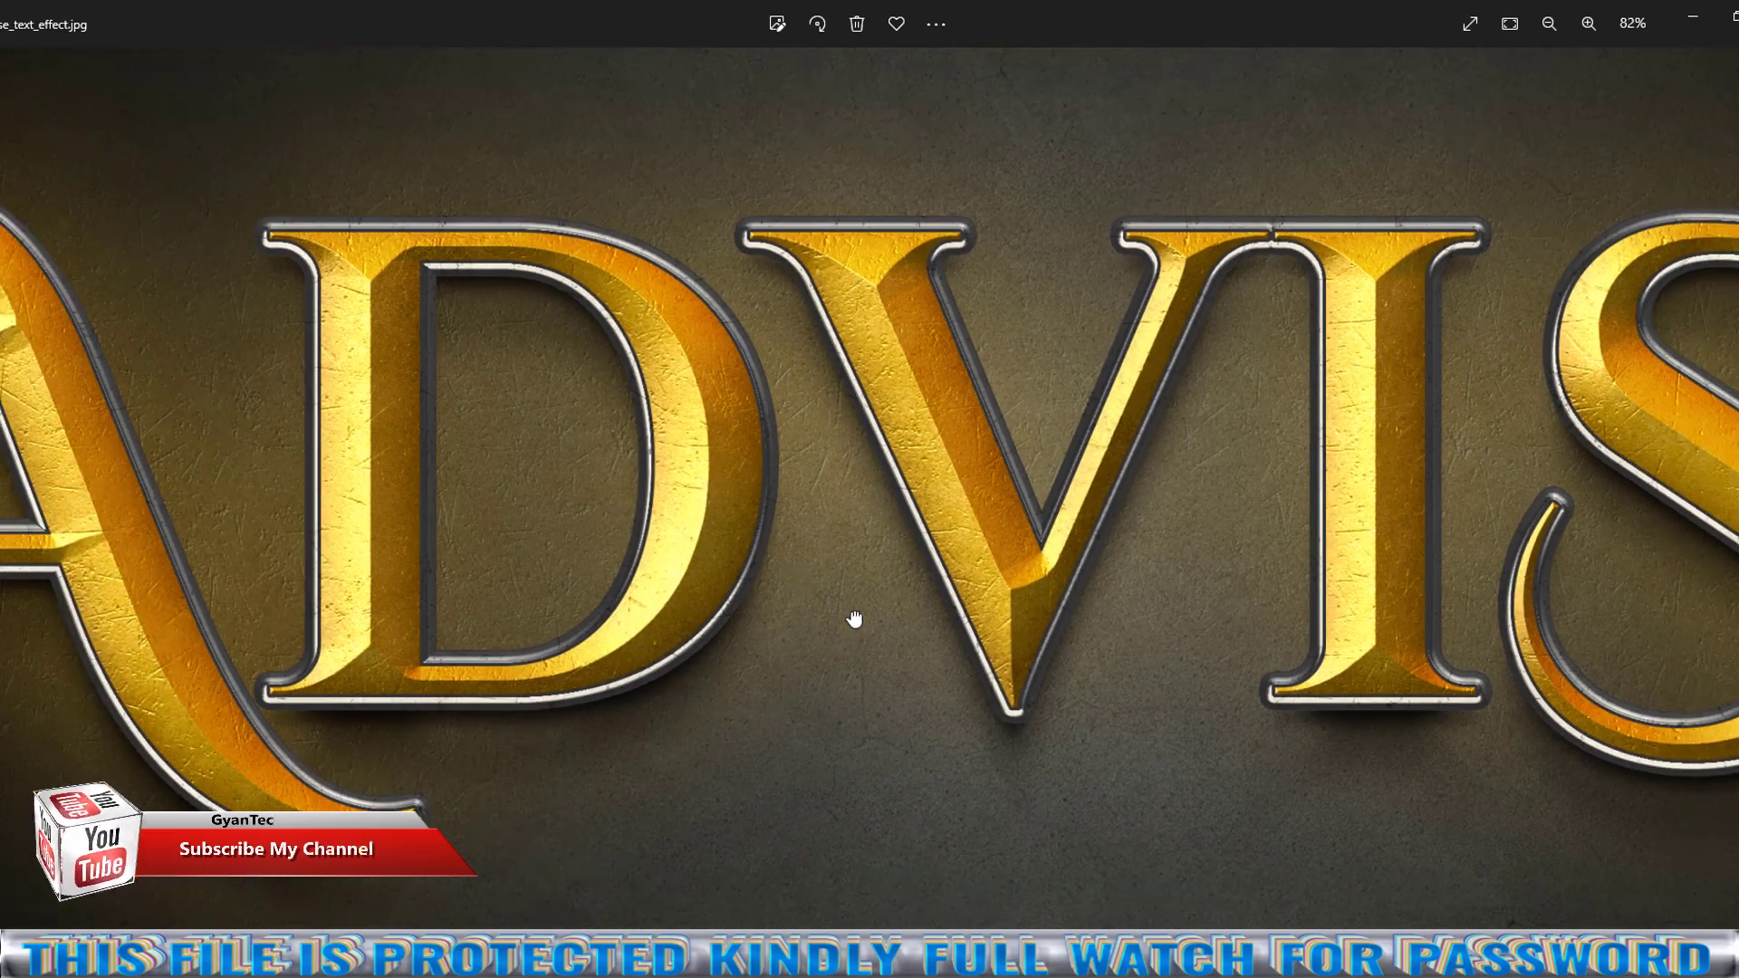
scroll(1269, 660, up, 1)
scroll(1184, 660, down, 1)
scroll(1517, 663, down, 1)
scroll(1507, 660, down, 2)
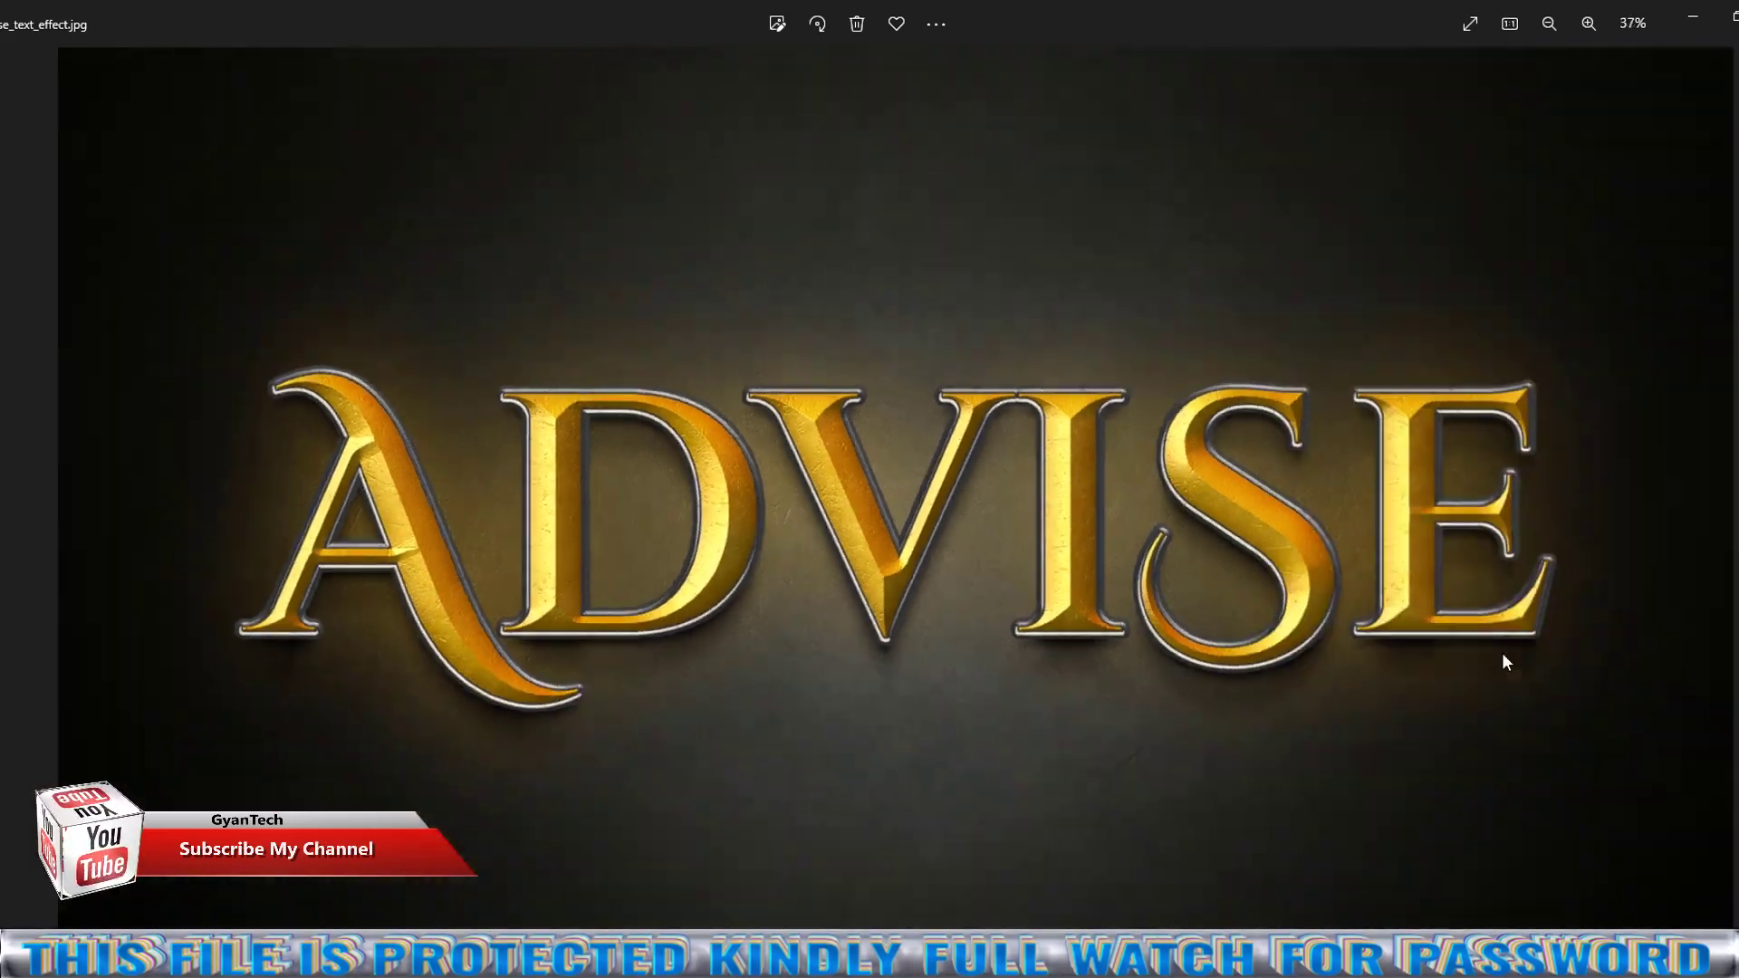
scroll(1690, 671, down, 2)
Zoom in and out on the Fear text-effect preview.
key(Right)
scroll(1128, 668, up, 2)
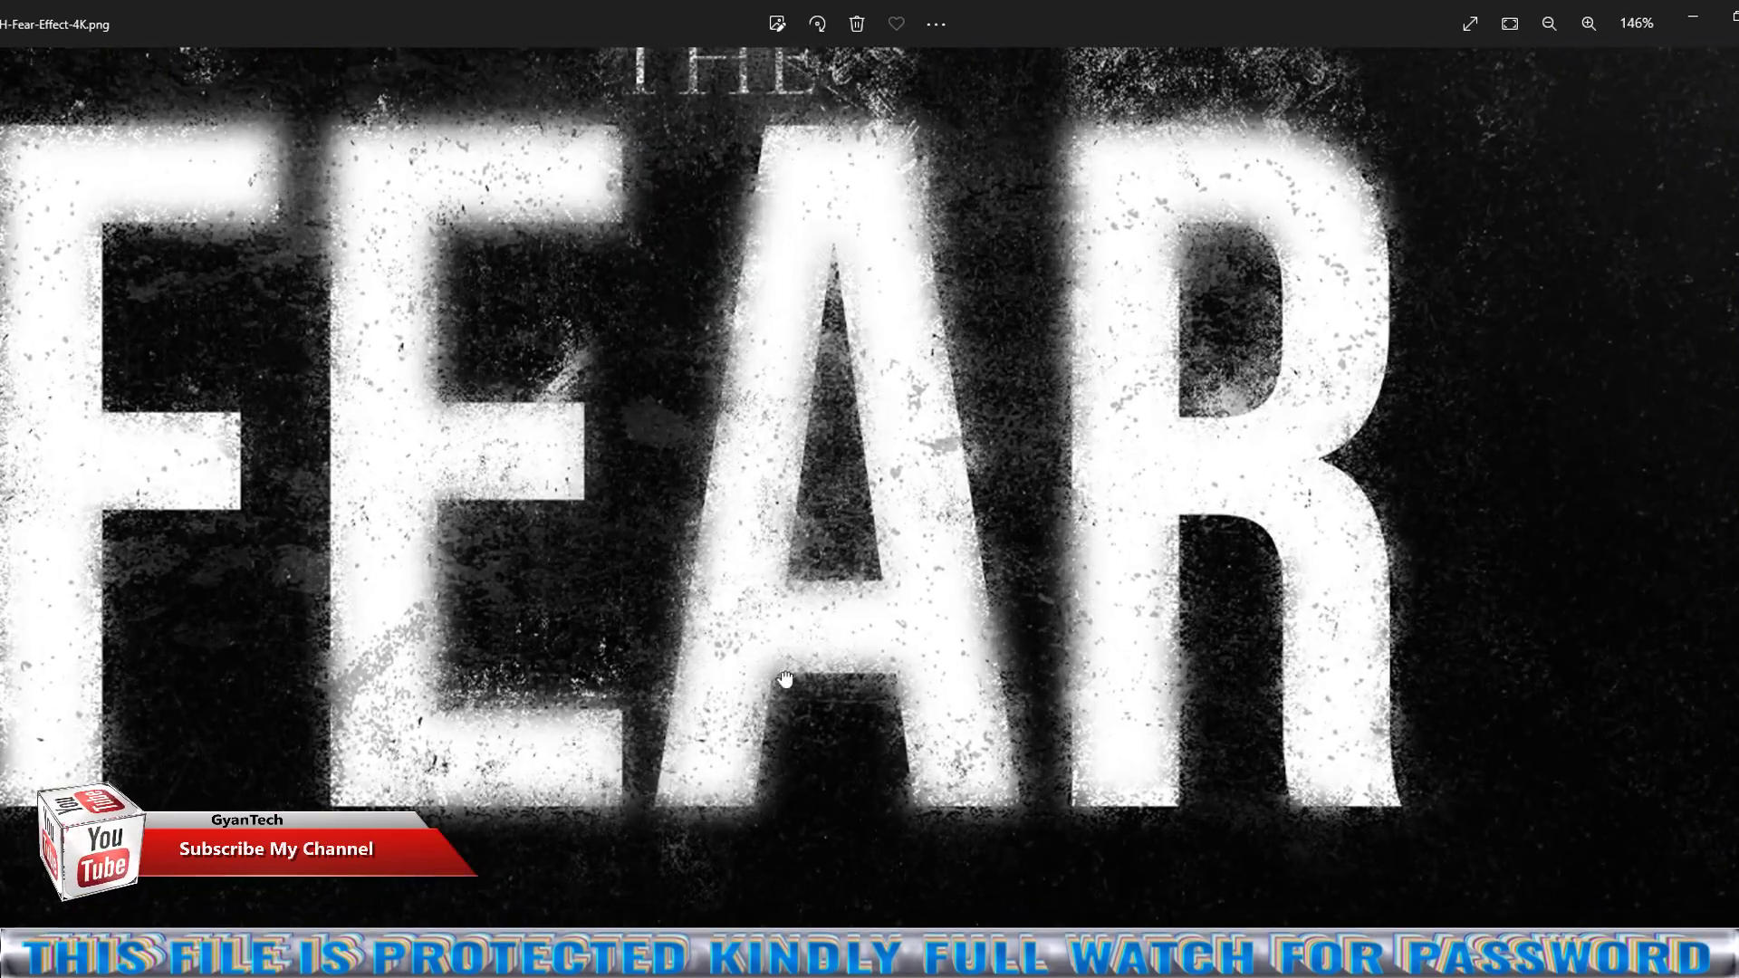
scroll(1107, 668, down, 1)
scroll(1107, 668, up, 2)
scroll(1217, 280, up, 1)
scroll(1216, 280, down, 1)
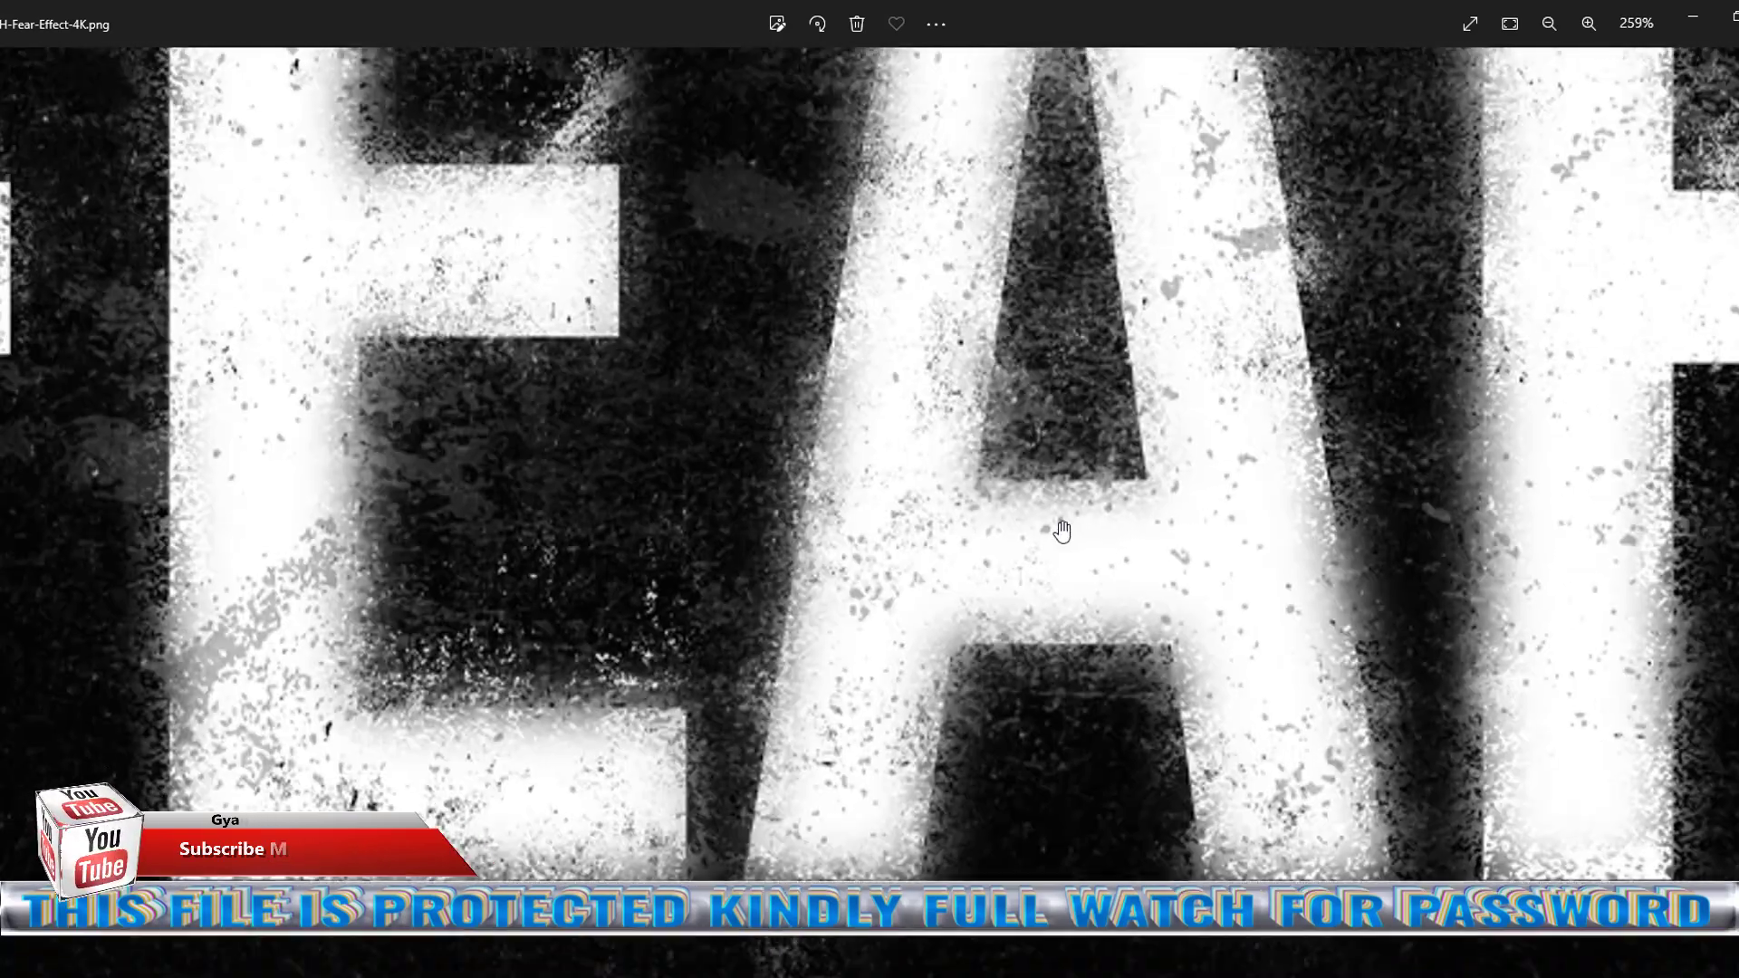
scroll(1280, 525, down, 1)
scroll(1266, 459, down, 1)
scroll(1062, 602, down, 1)
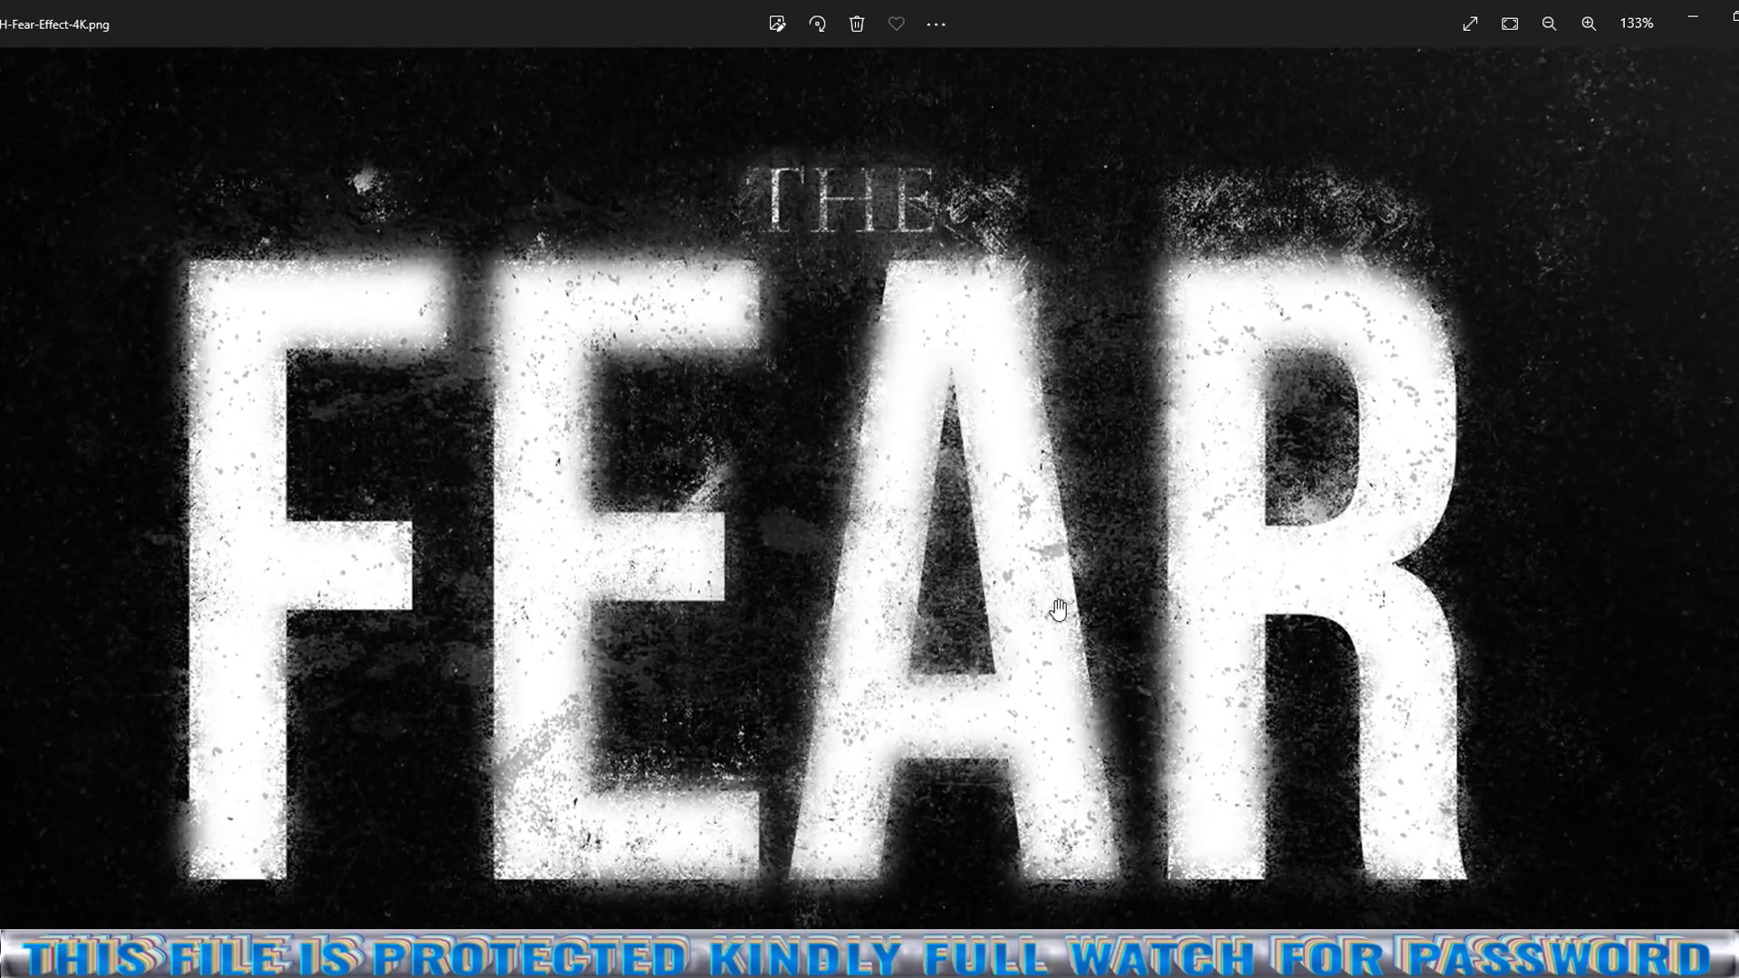
scroll(1155, 629, down, 1)
Zoom deep into the Cement text preview and back out.
key(Right)
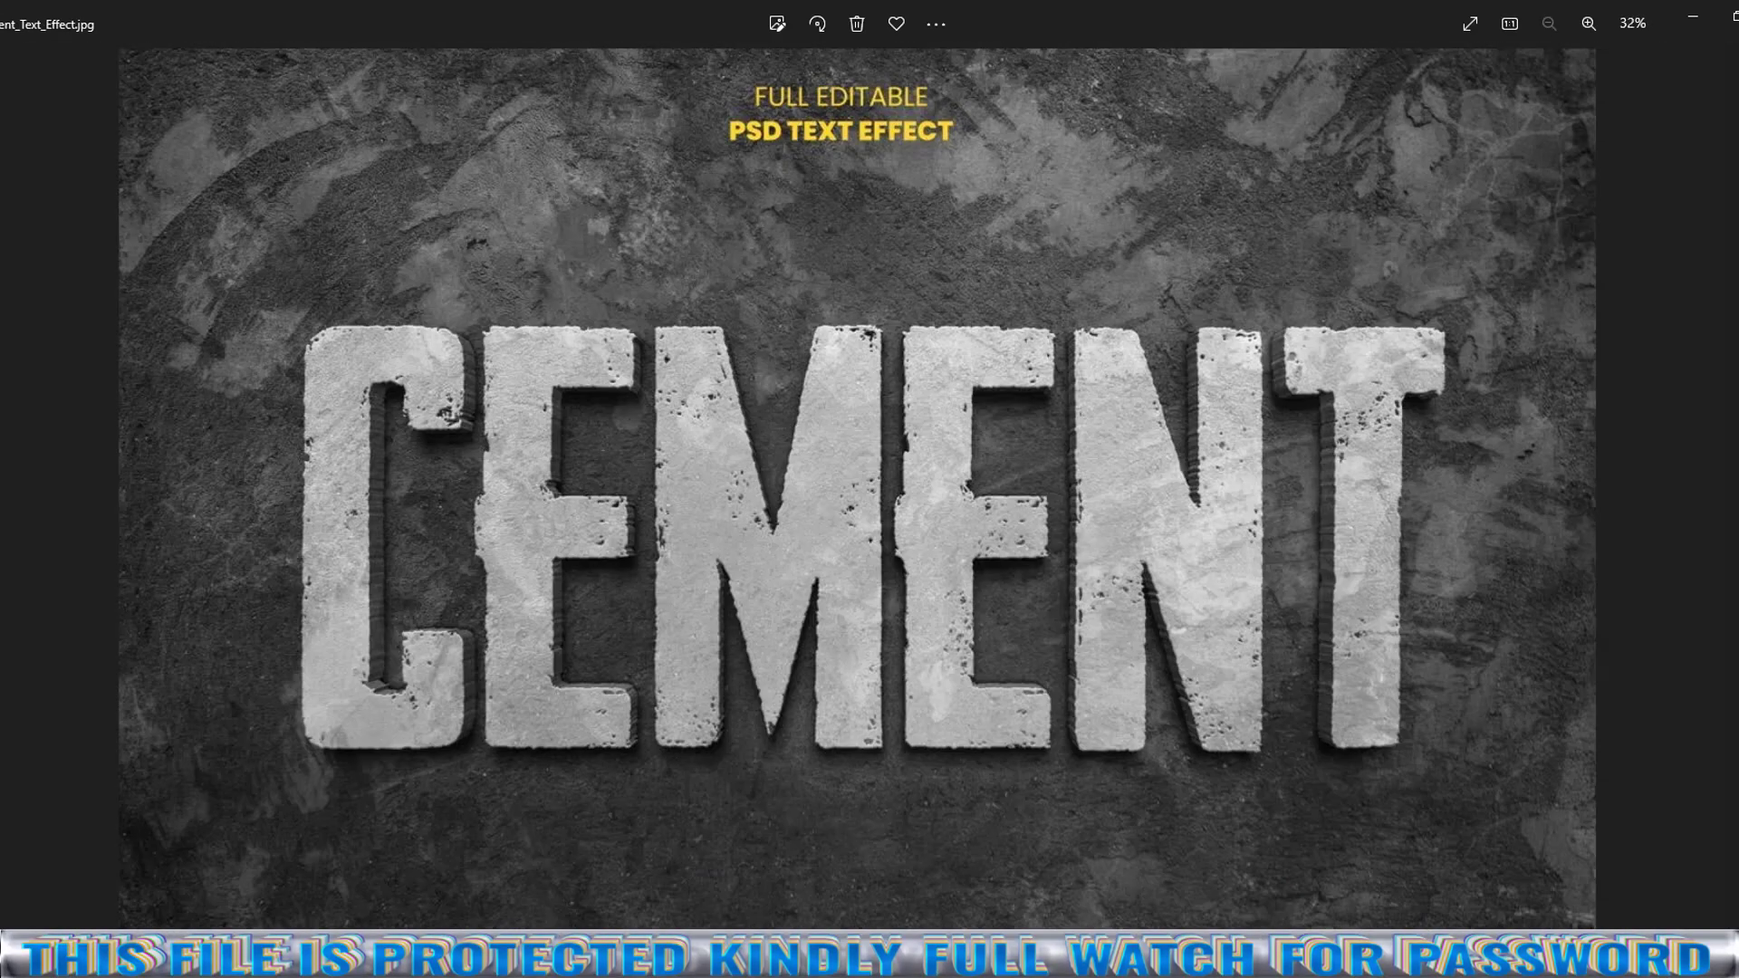
scroll(1211, 727, up, 1)
scroll(979, 633, up, 1)
scroll(1129, 771, up, 1)
scroll(996, 715, up, 1)
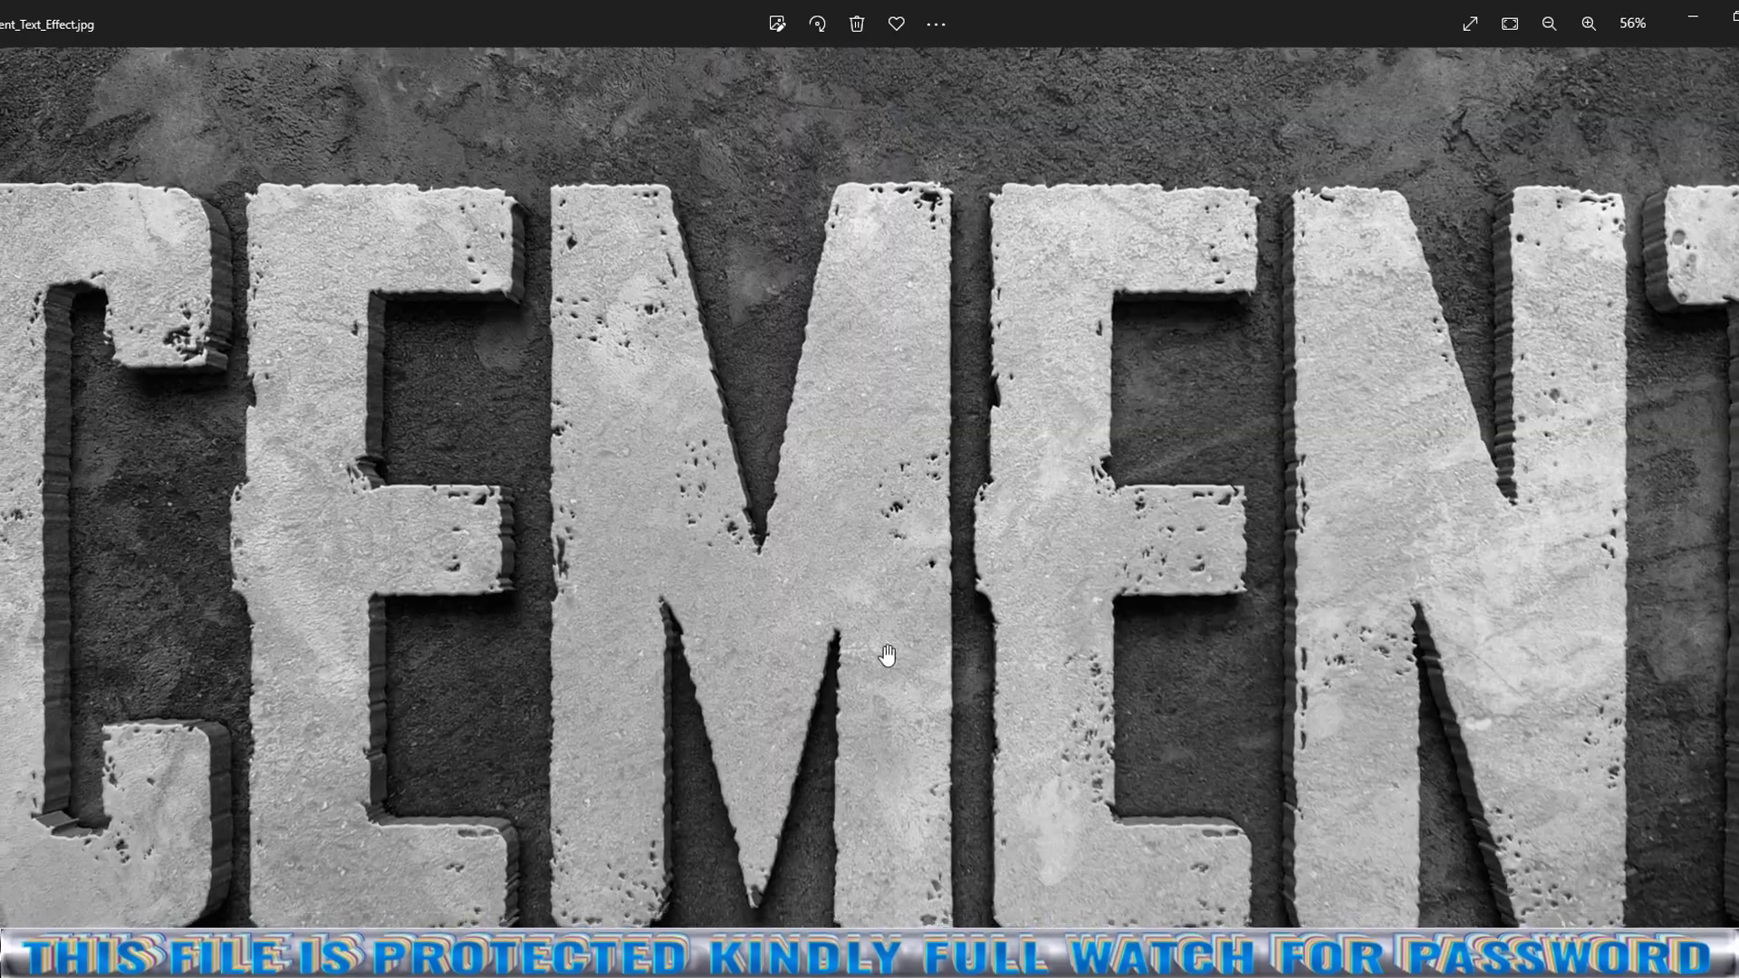
scroll(1126, 660, up, 1)
scroll(757, 517, up, 1)
scroll(1062, 673, down, 1)
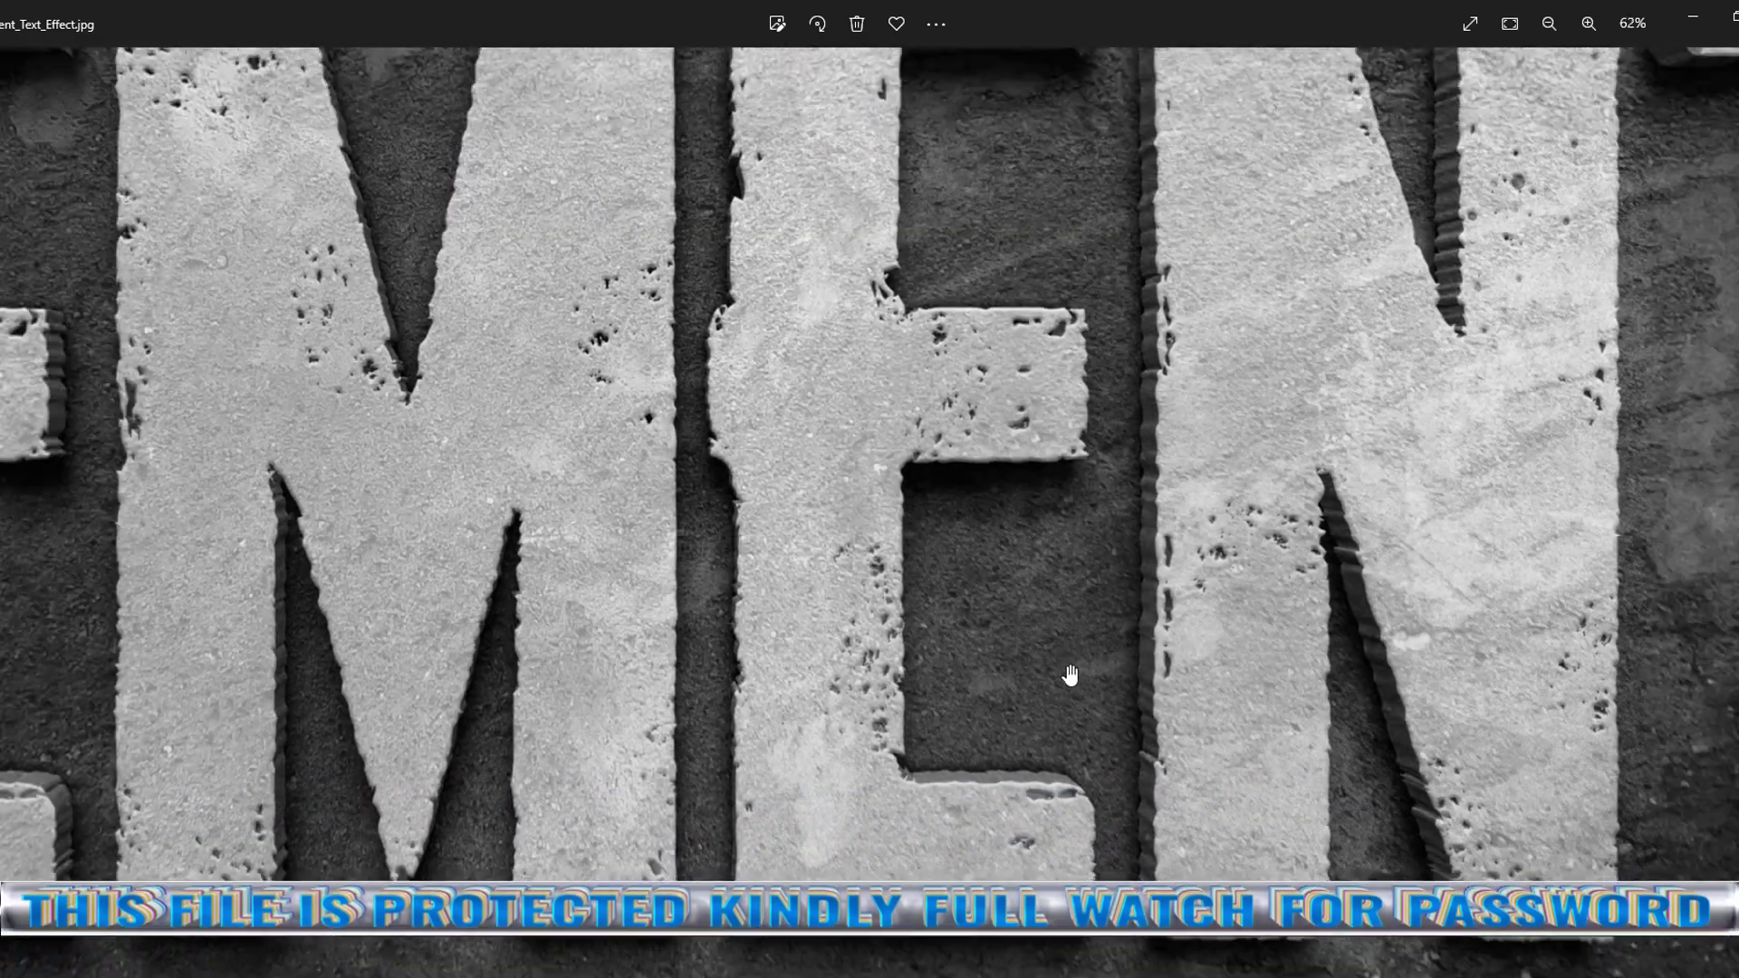
scroll(1314, 693, down, 2)
scroll(1413, 716, down, 1)
scroll(1335, 769, down, 1)
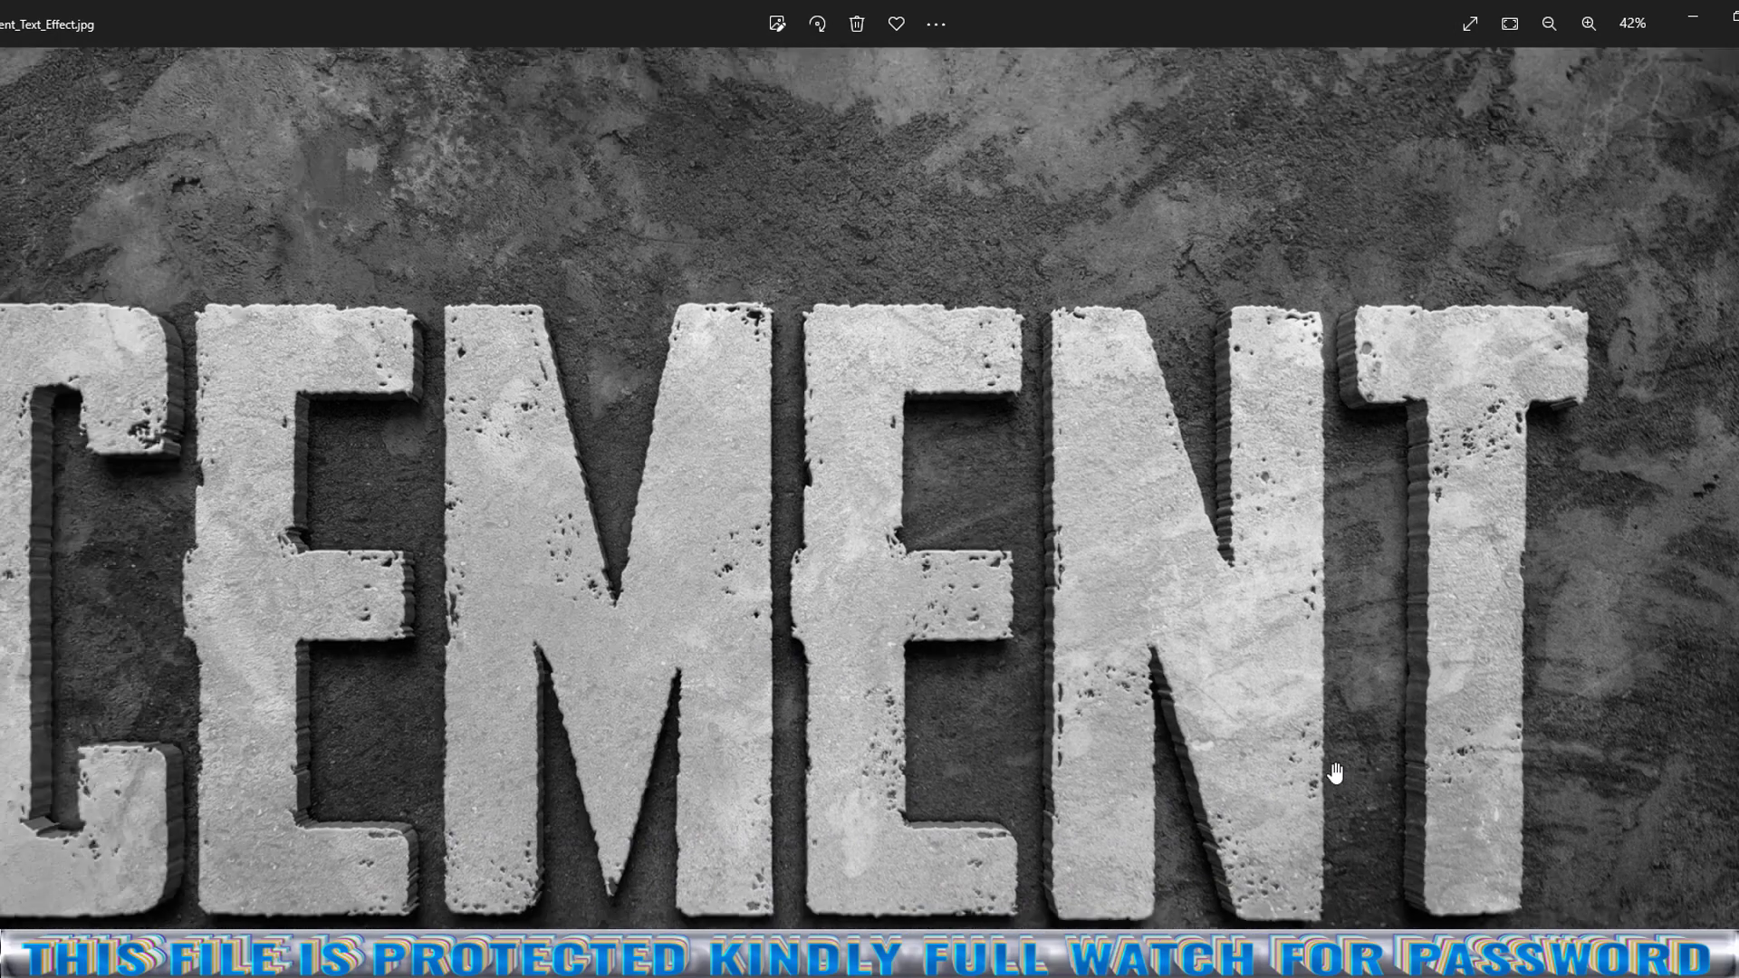
scroll(1464, 770, down, 2)
Zoom in and out on the Cloud text preview.
key(Right)
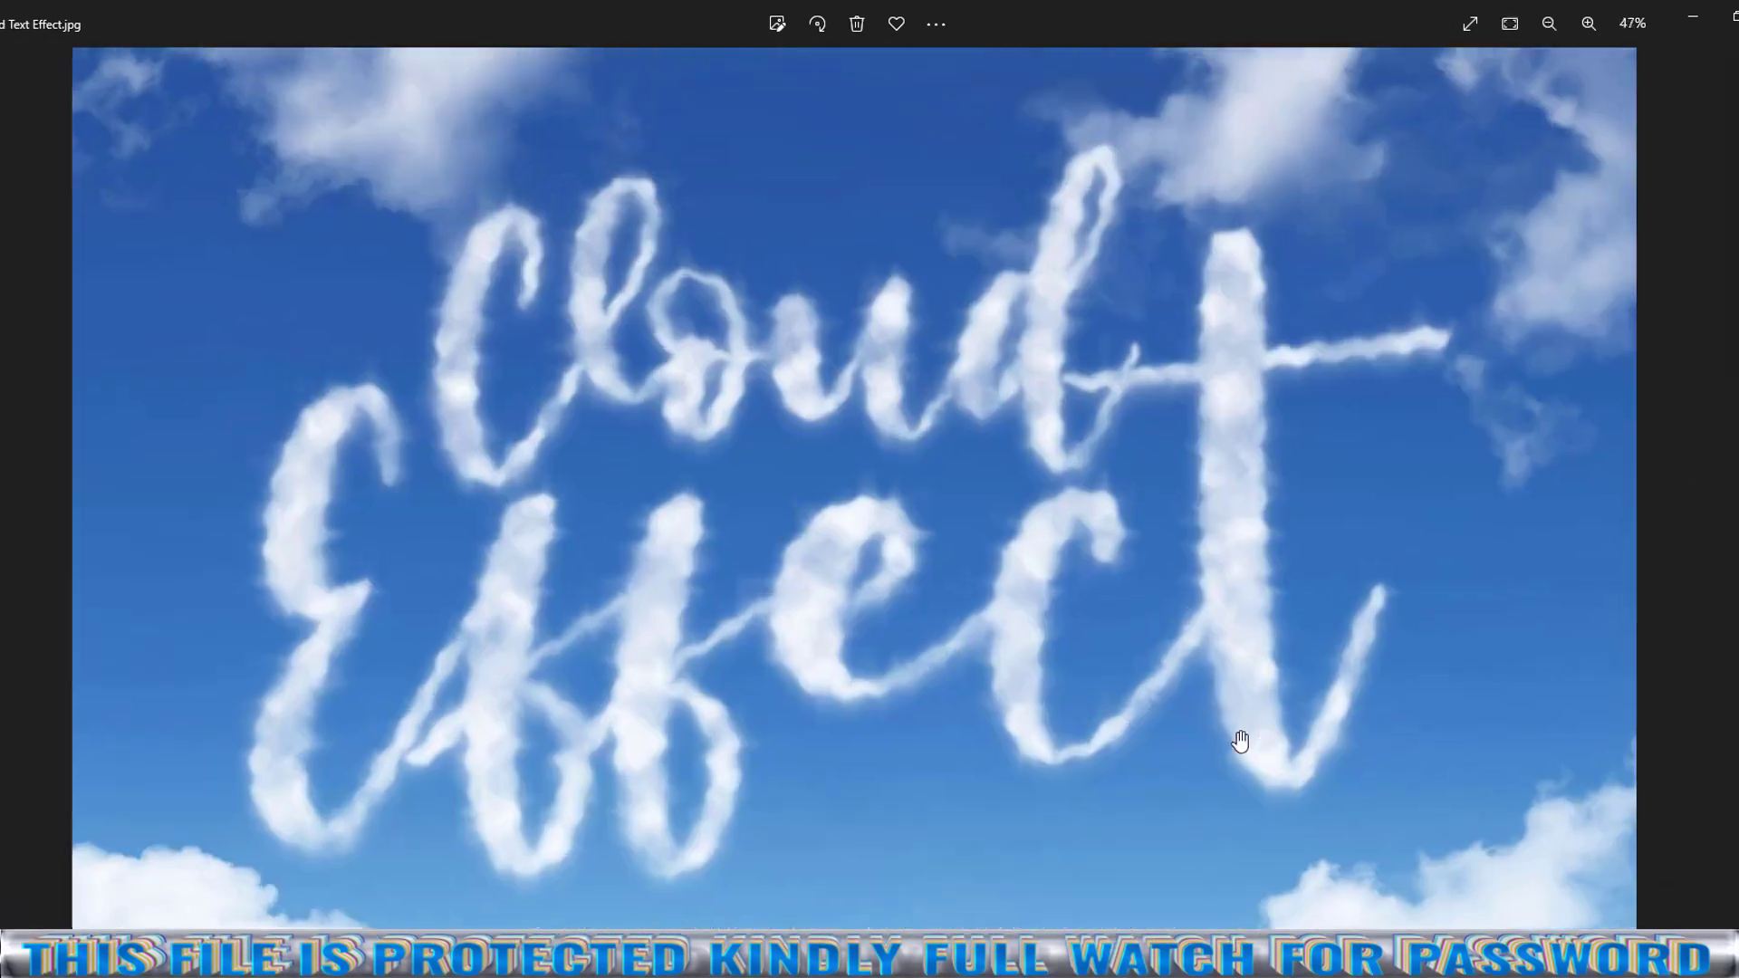
scroll(1240, 741, up, 1)
scroll(1060, 753, up, 1)
scroll(869, 703, up, 1)
scroll(1063, 707, up, 1)
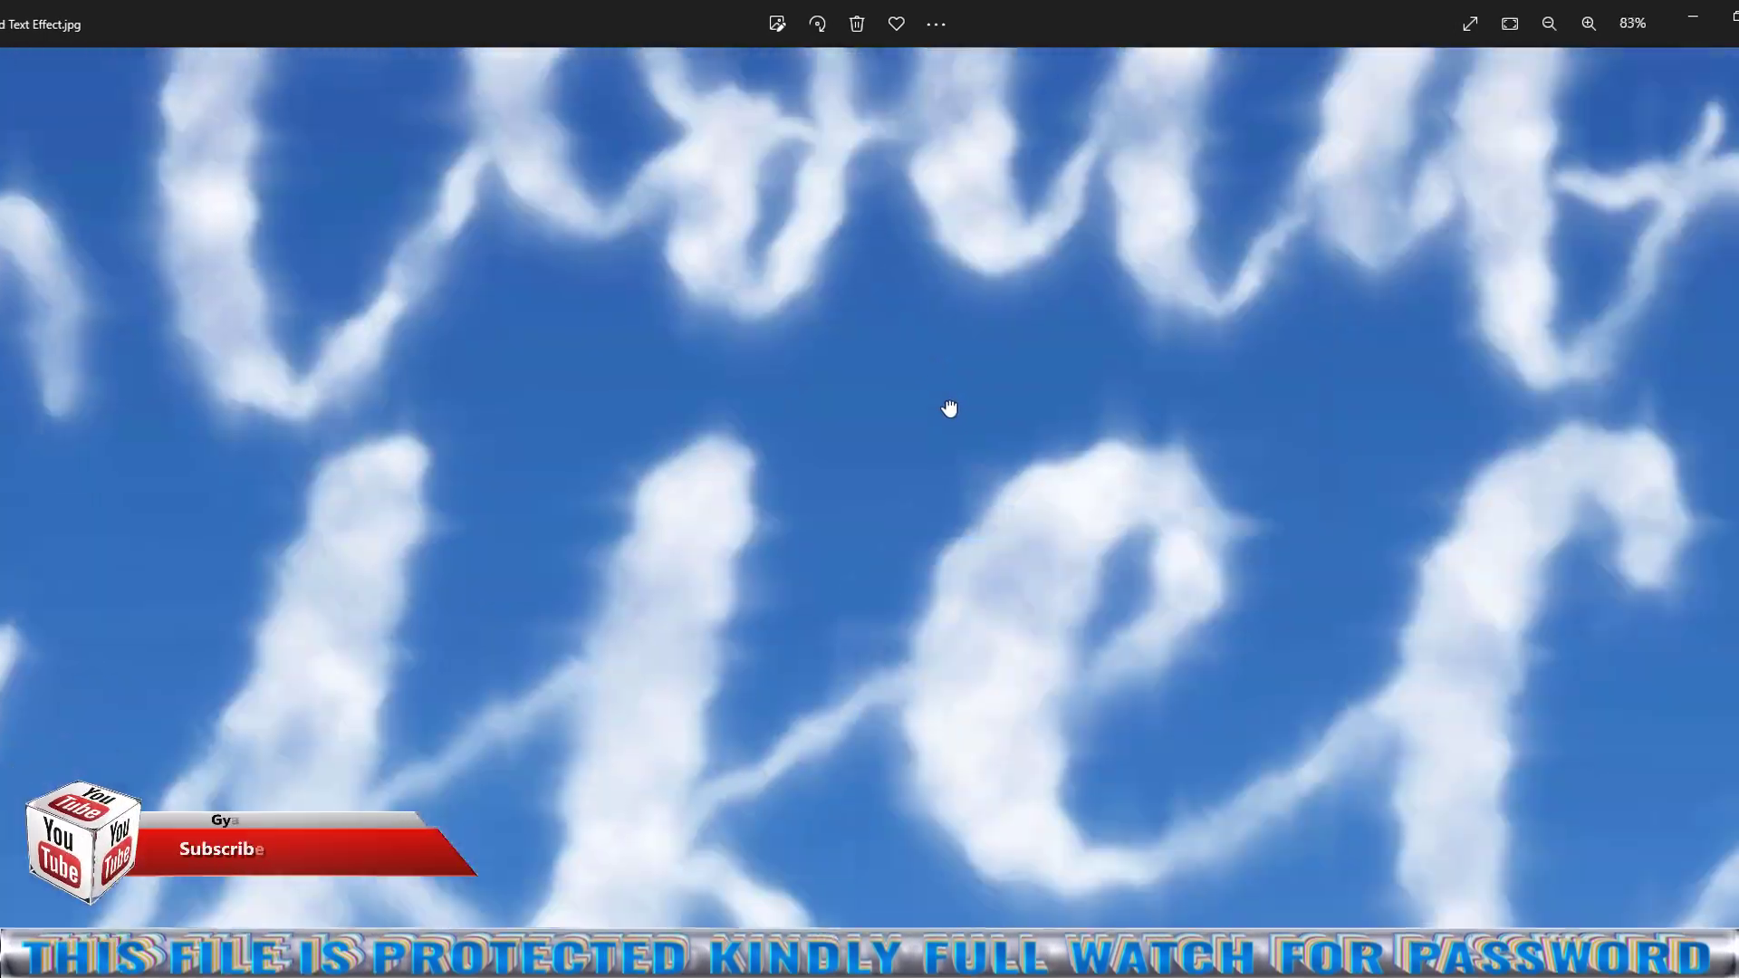
scroll(996, 507, down, 2)
scroll(1142, 616, down, 1)
scroll(1332, 627, down, 1)
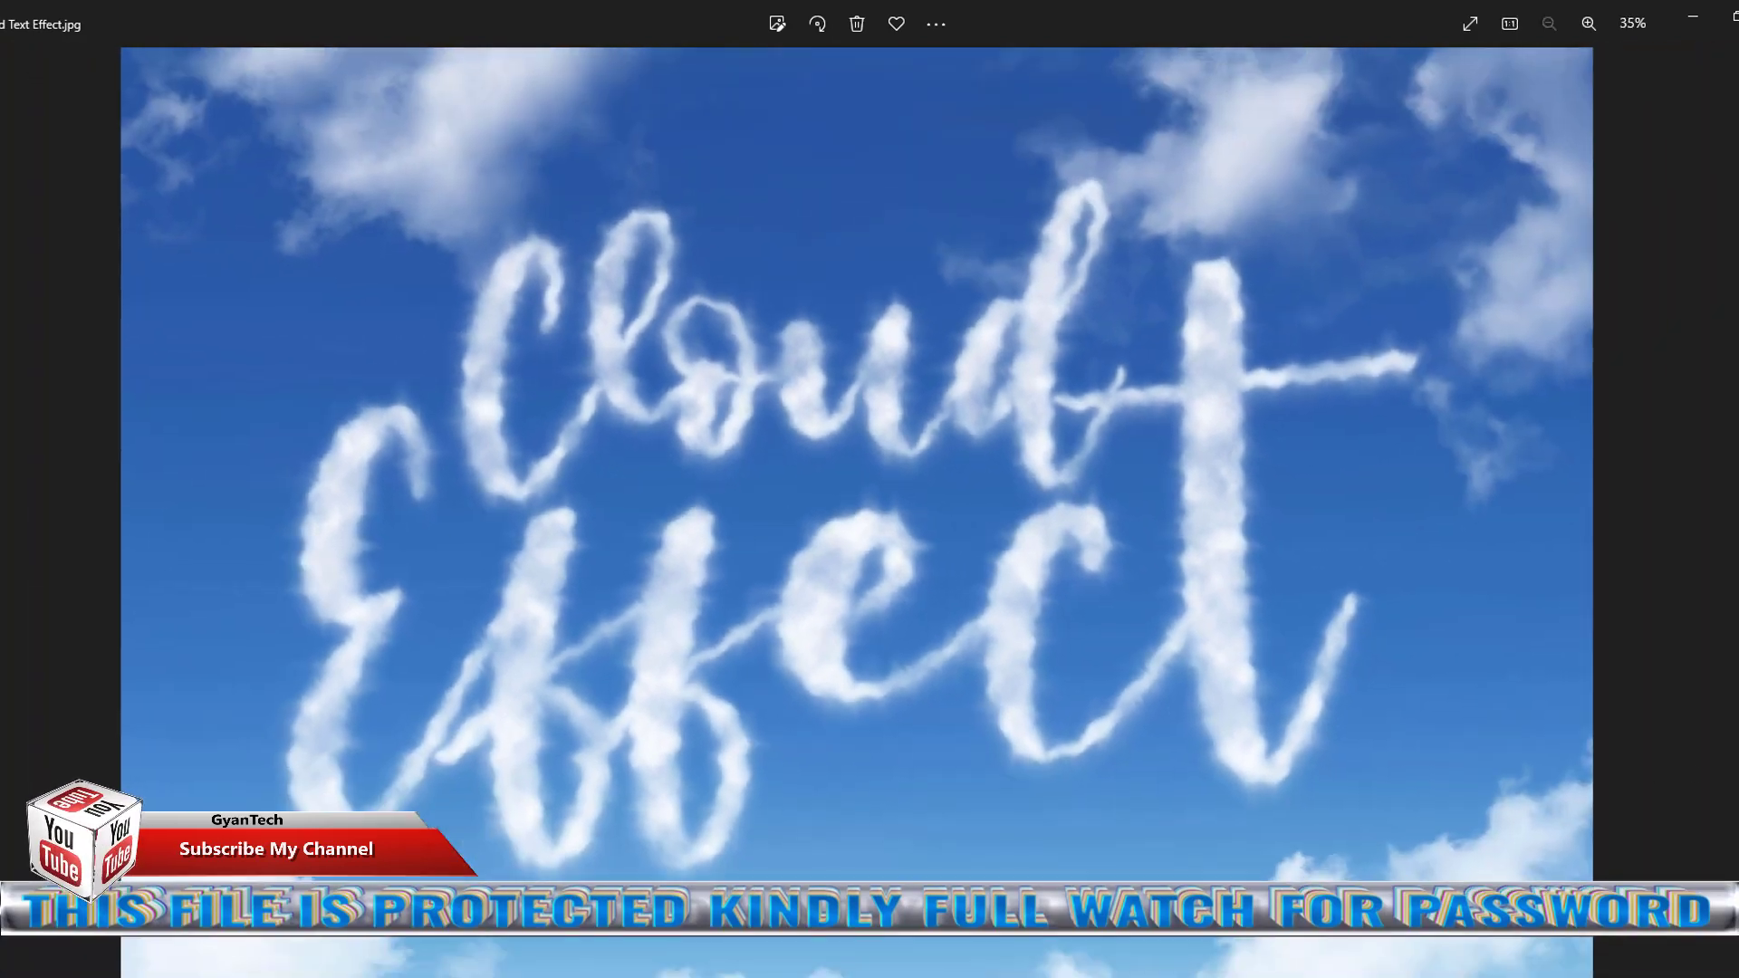
Enlarge the Glass text effect and pan across its LASS letters.
key(Right)
scroll(996, 707, up, 3)
drag(921, 571, 1232, 909)
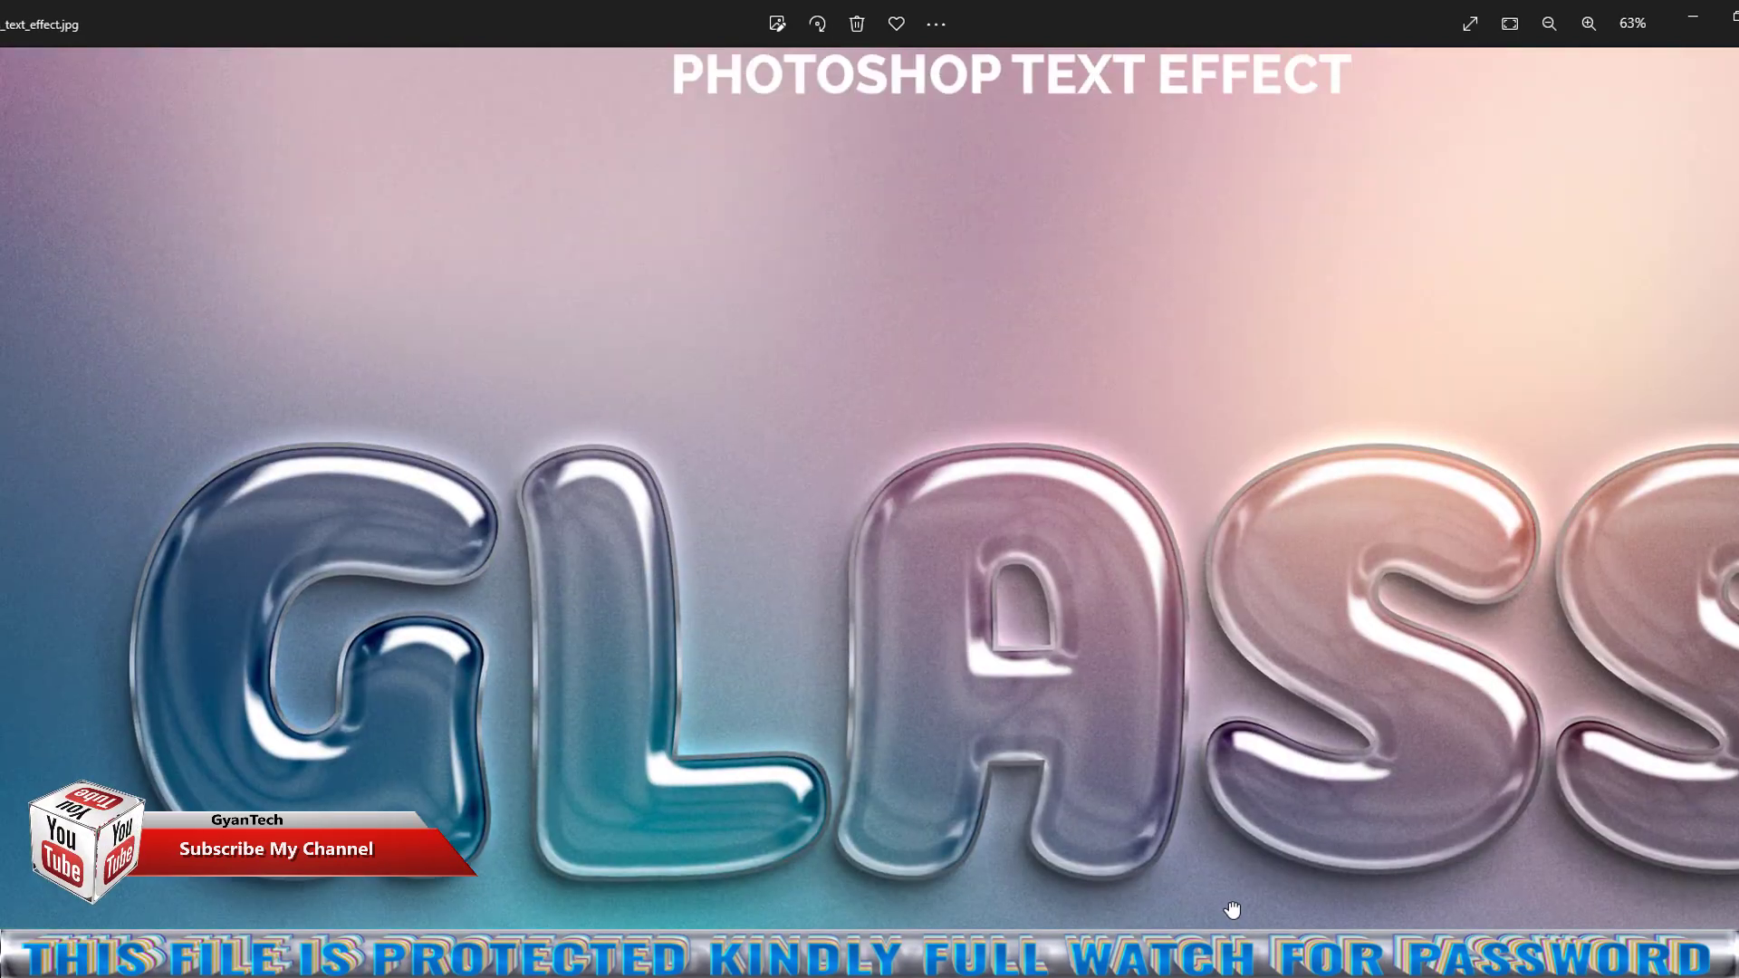
scroll(1140, 768, up, 1)
scroll(1017, 571, up, 1)
mouse_move(1017, 571)
mouse_down()
mouse_move(861, 582)
mouse_move(1465, 568)
mouse_up()
scroll(1465, 568, down, 2)
scroll(1085, 759, down, 2)
scroll(1546, 823, down, 1)
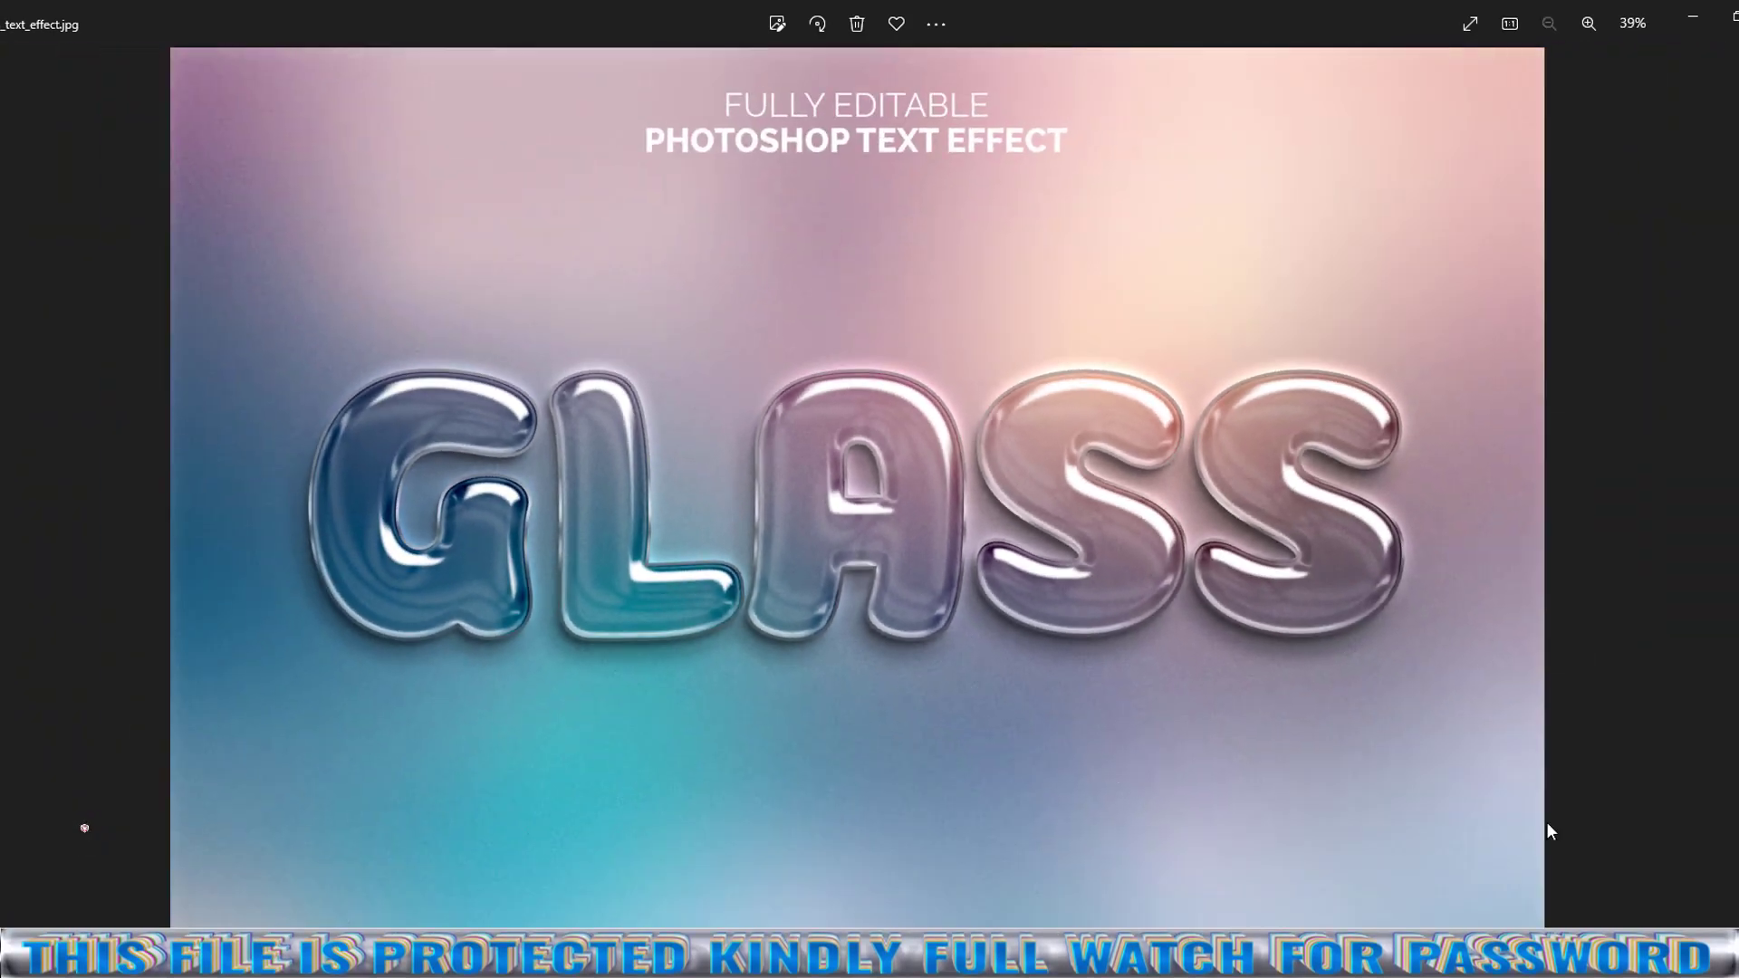
Enlarge the hard candy preview and pan around its letters and caption.
key(Right)
scroll(1048, 668, down, 1)
scroll(990, 660, up, 1)
scroll(901, 582, up, 2)
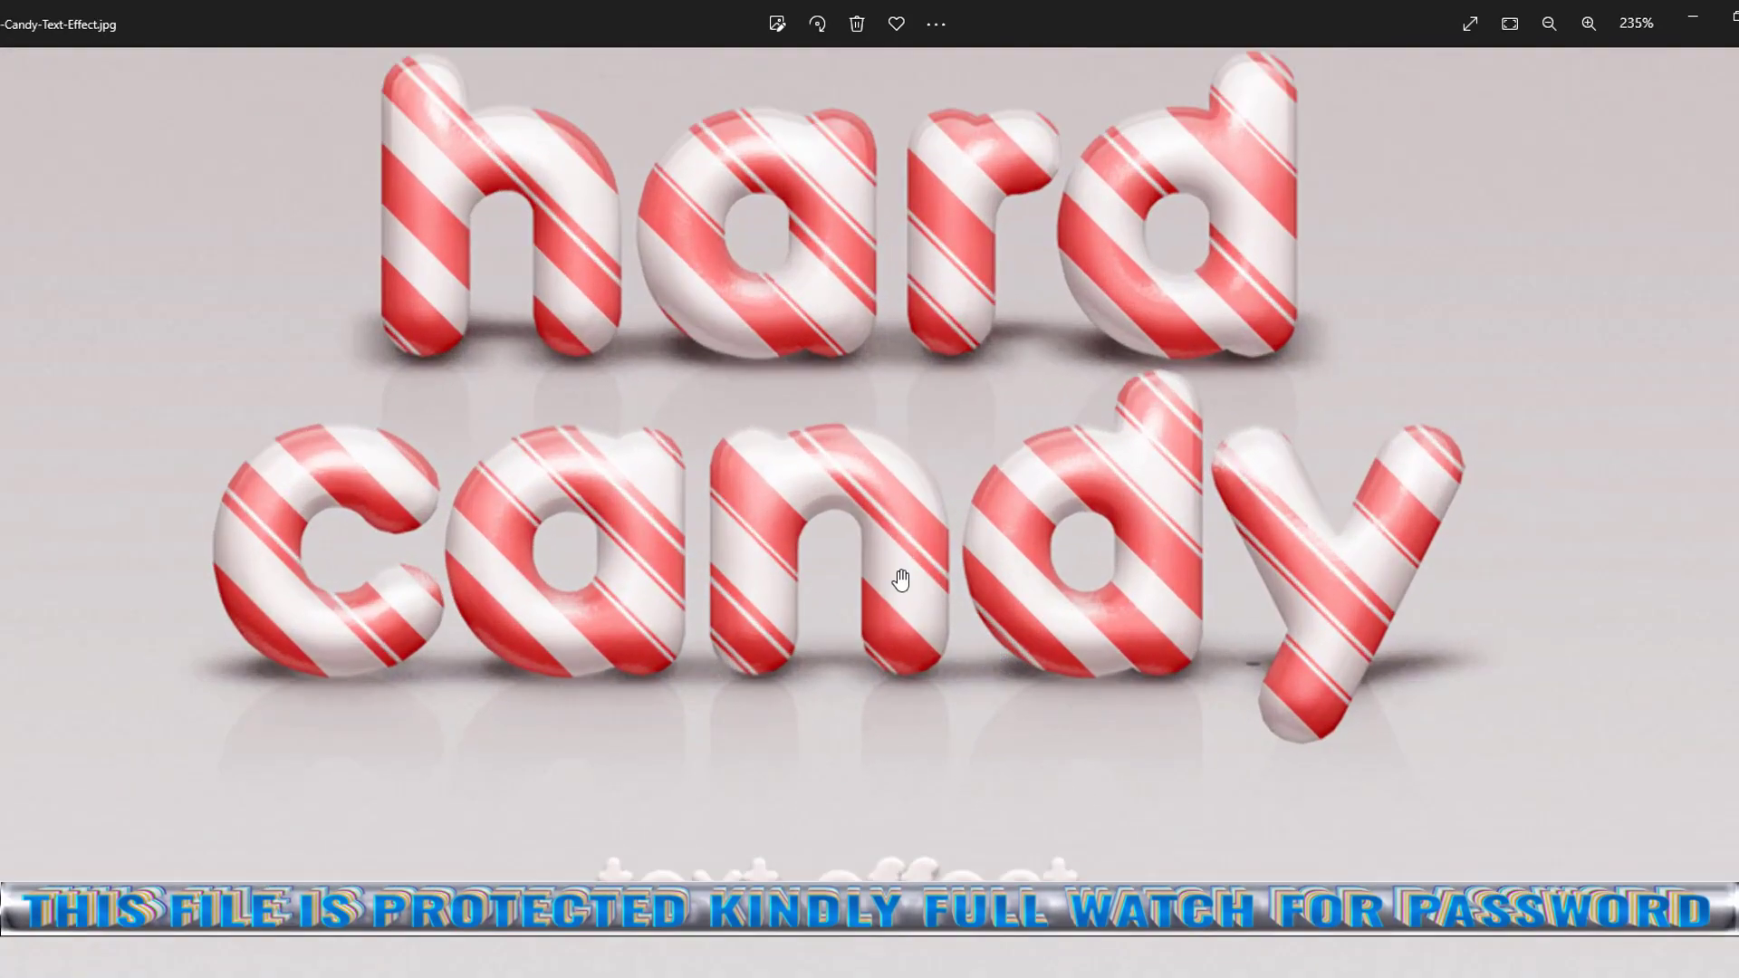
drag(901, 582, 917, 767)
drag(1327, 652, 1309, 357)
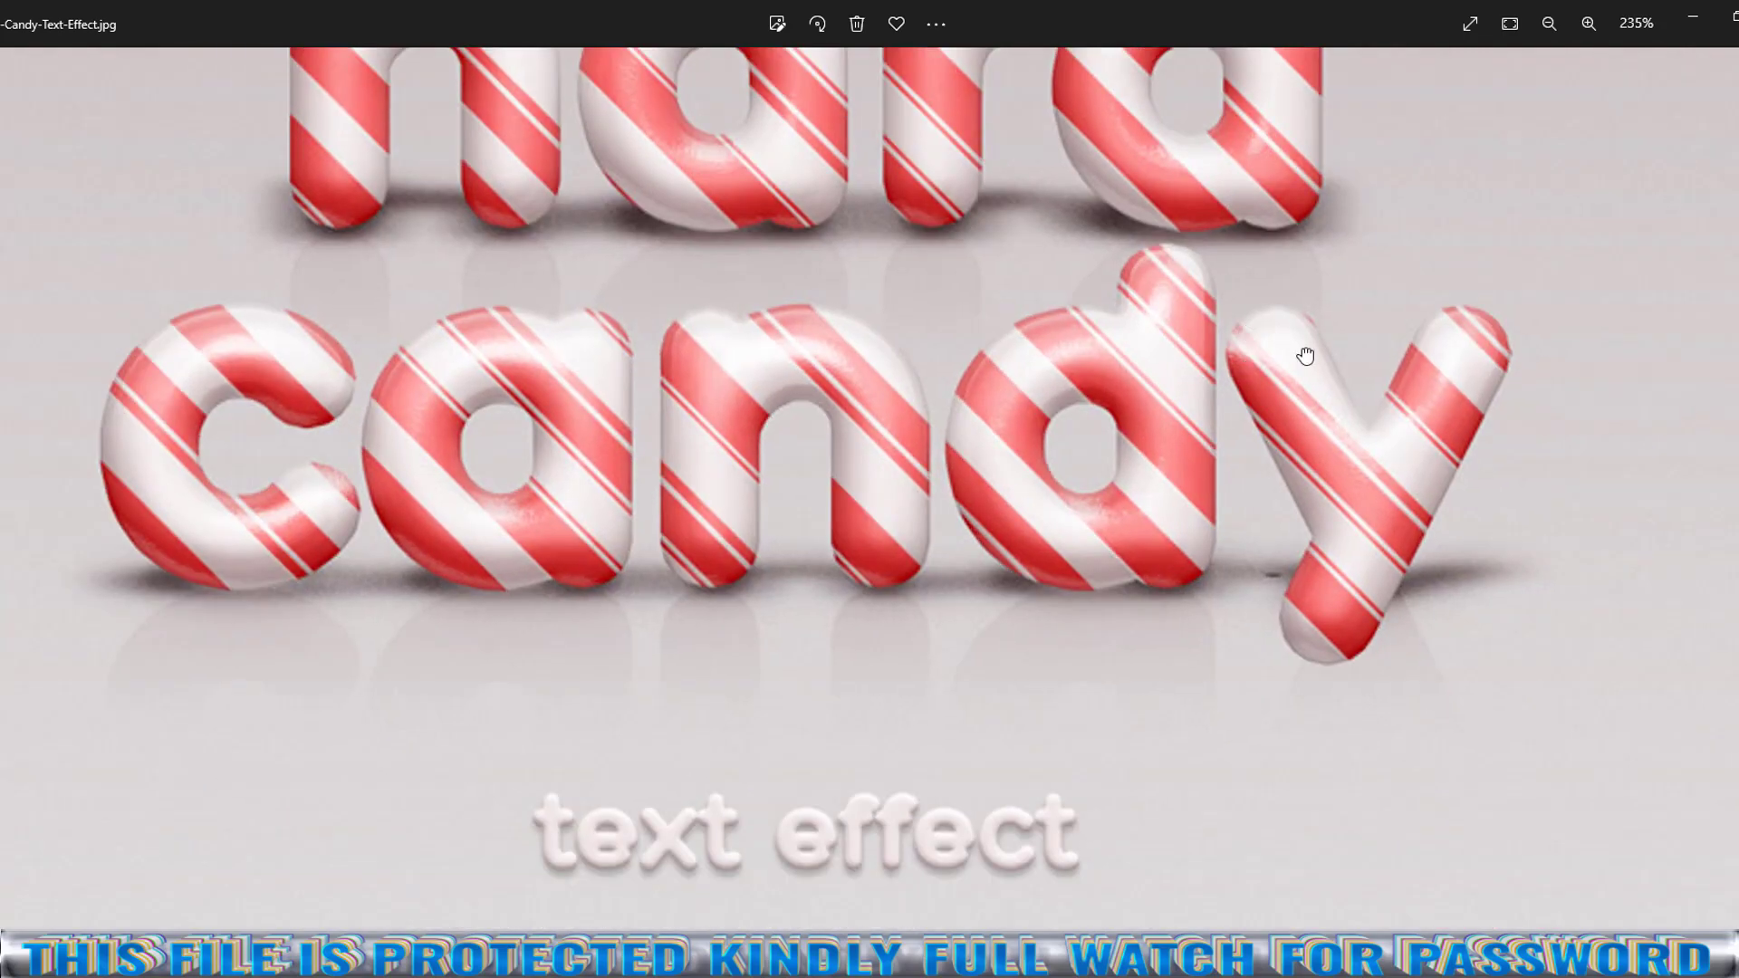
scroll(1262, 719, down, 2)
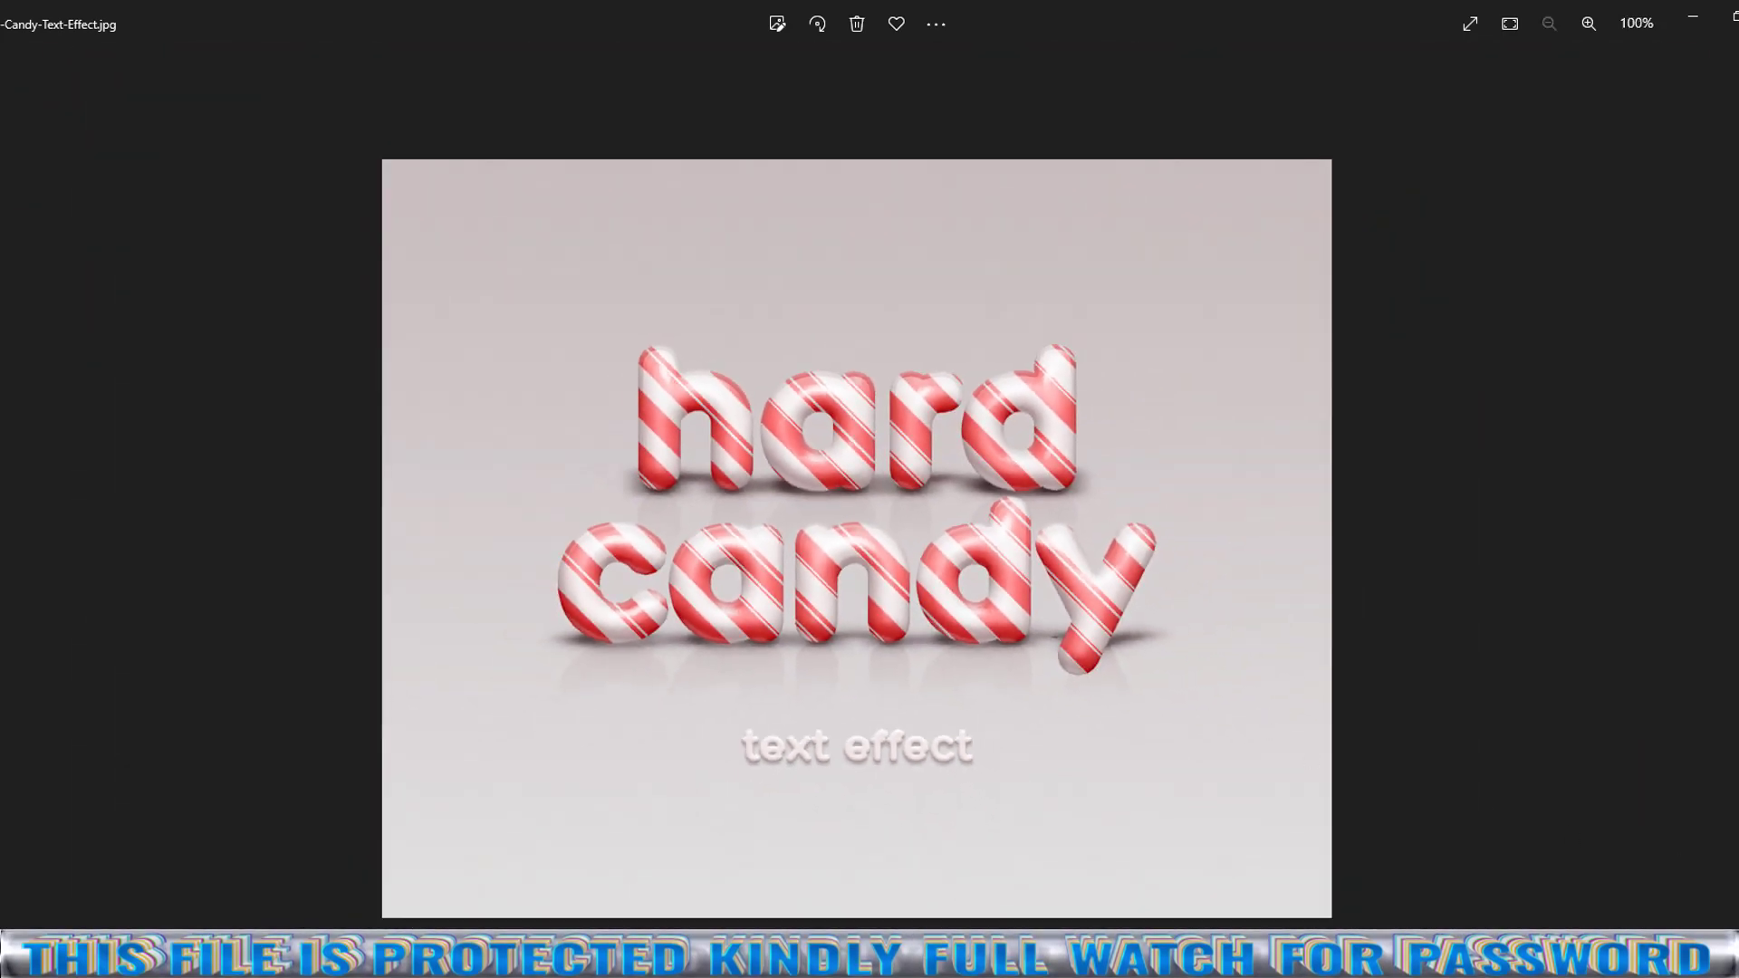
Zoom in briefly on the denim jeans text preview.
key(Right)
scroll(1095, 694, up, 1)
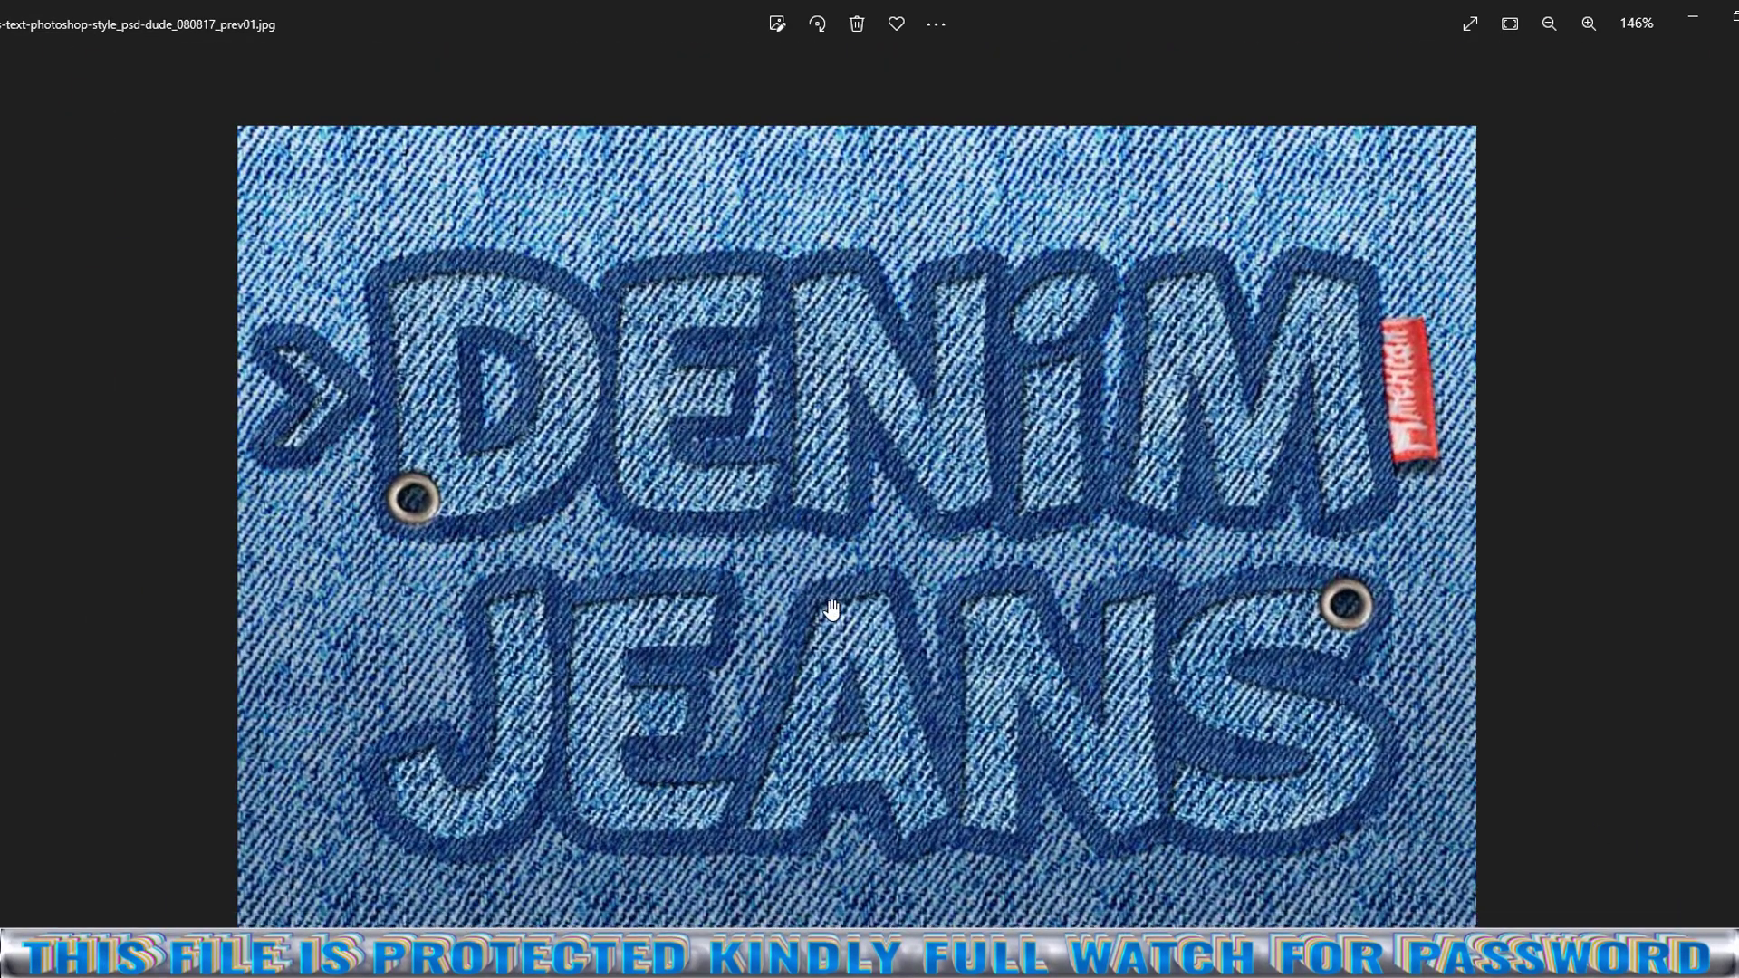
scroll(832, 609, up, 3)
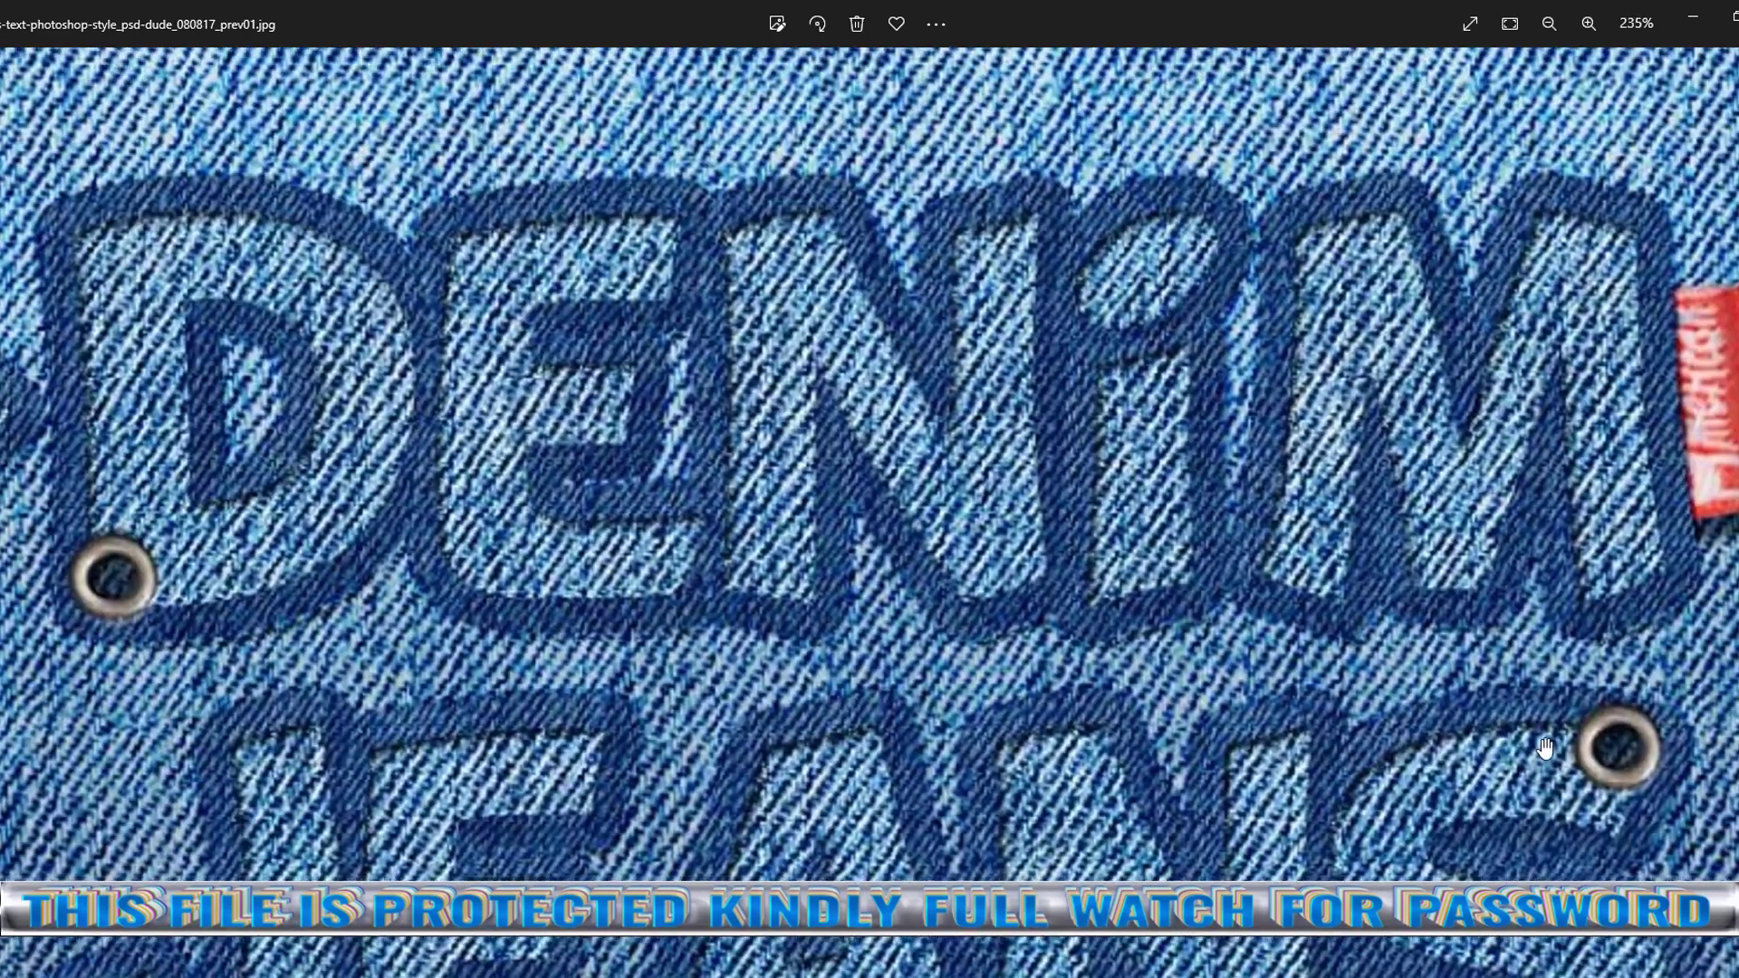
scroll(1545, 749, down, 3)
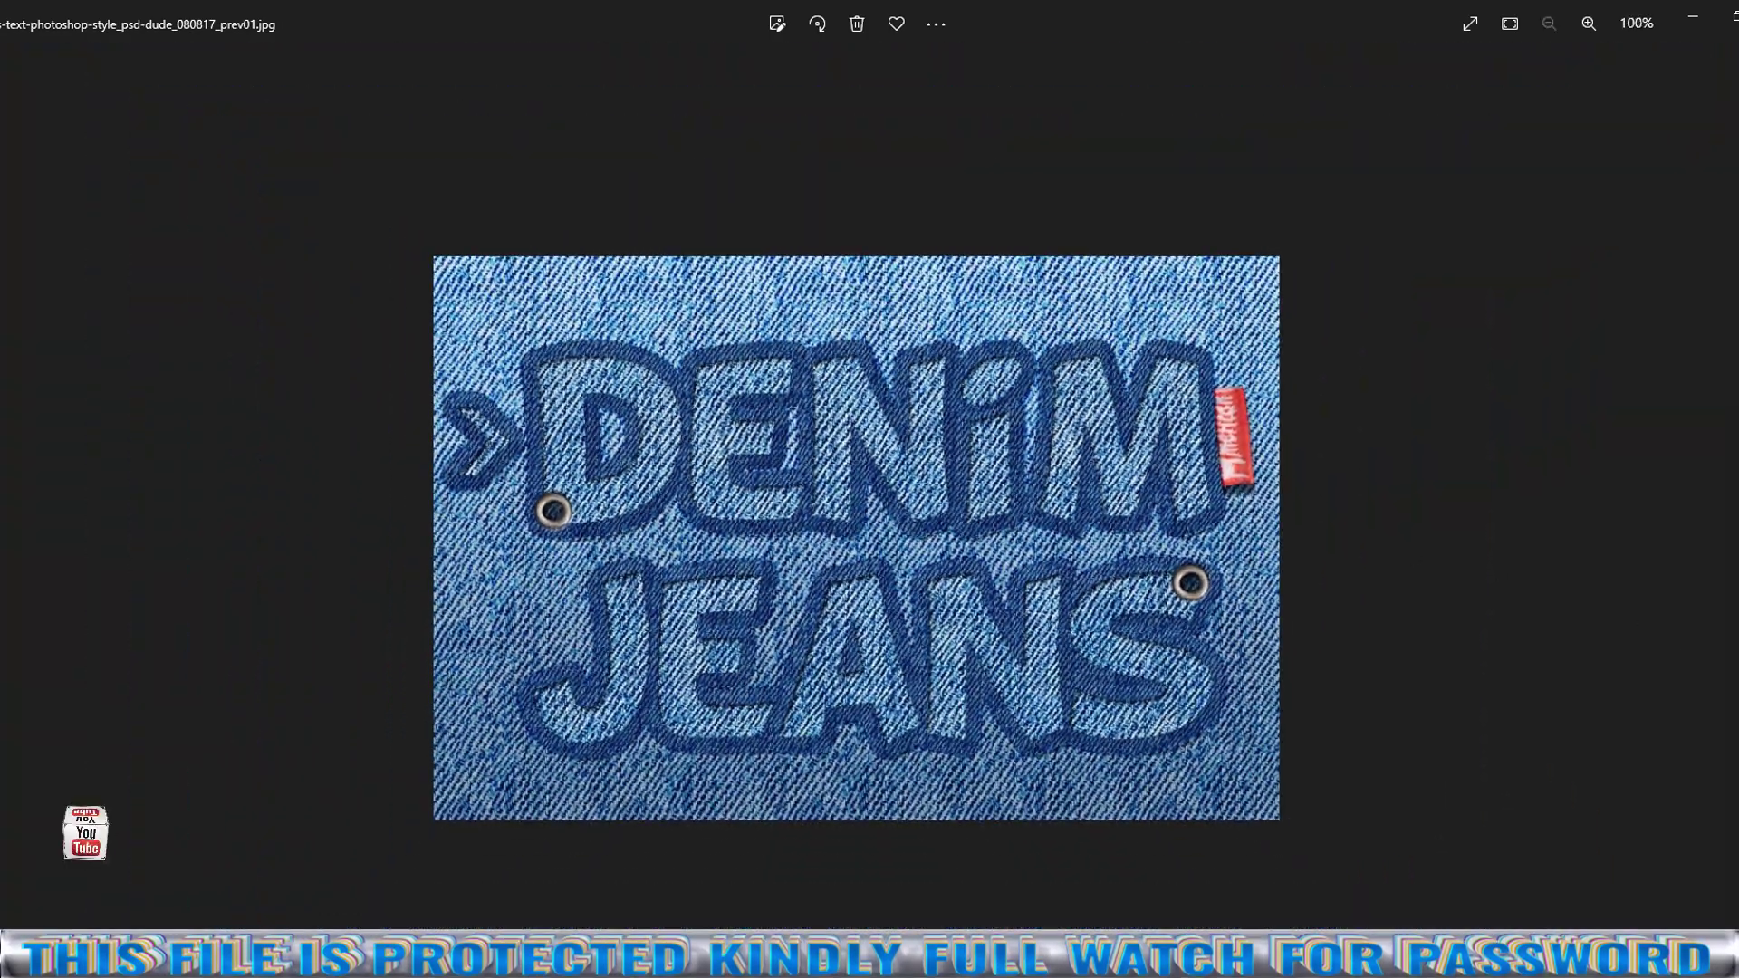
Enlarge the gold COMIC preview and pan across its lettering.
key(Right)
scroll(1242, 698, up, 2)
drag(950, 514, 1252, 541)
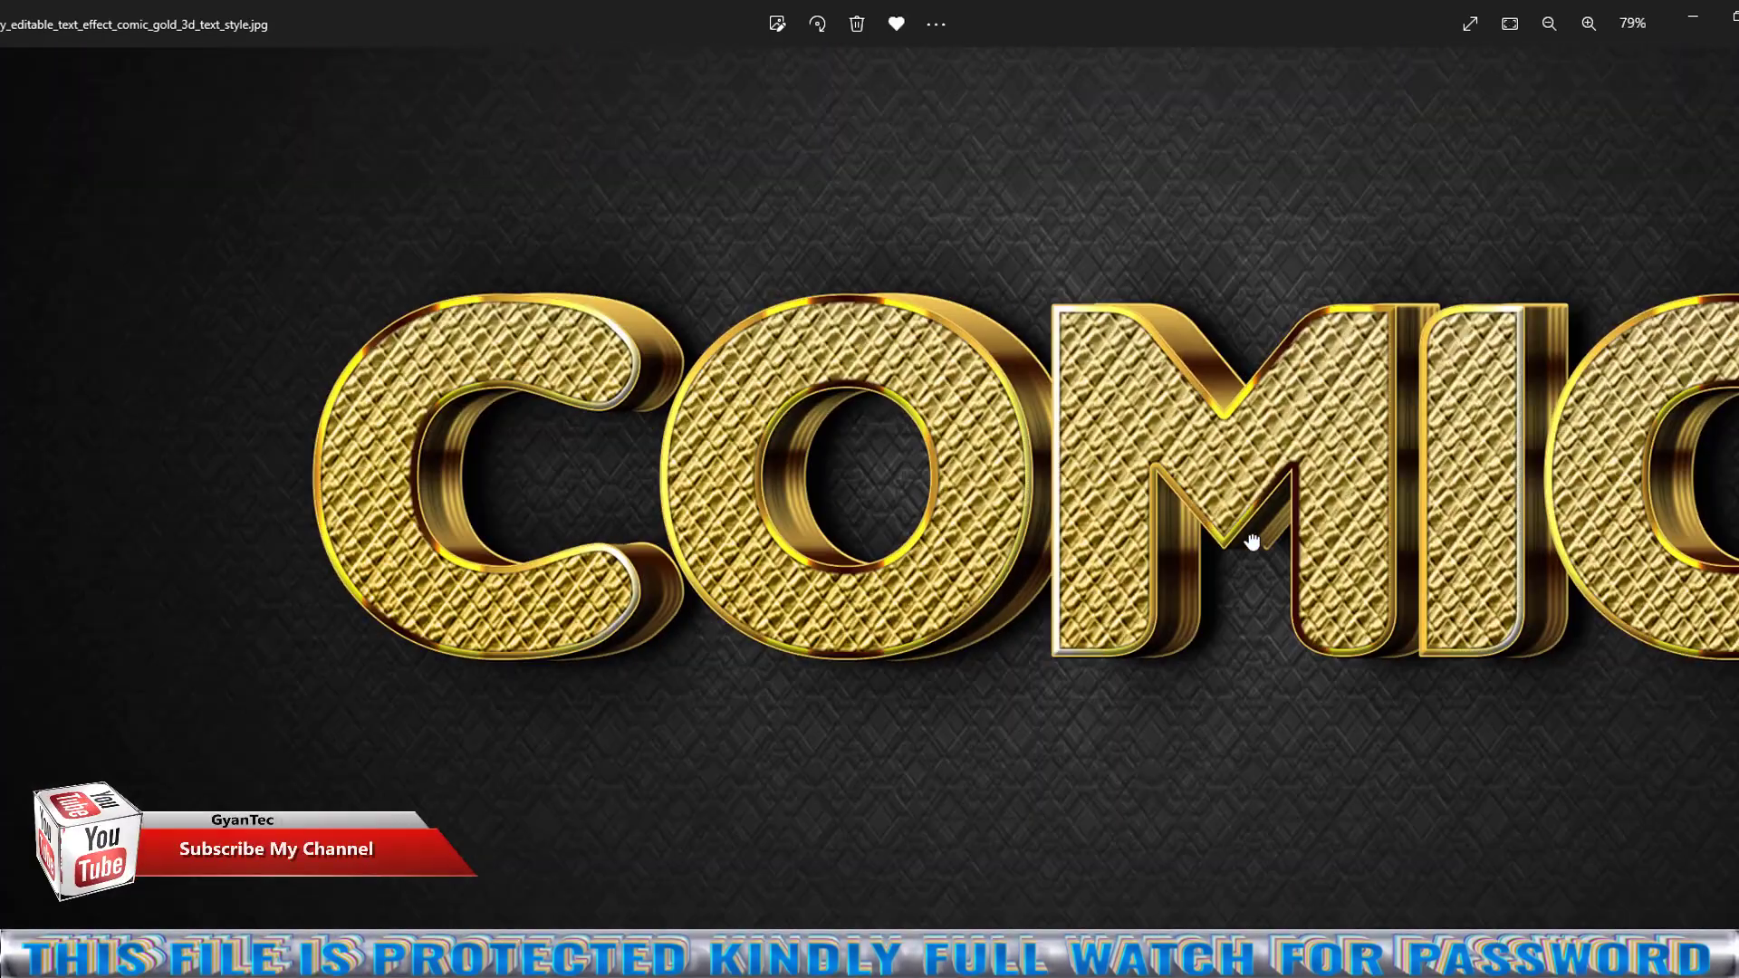
scroll(1252, 541, up, 2)
scroll(725, 633, up, 1)
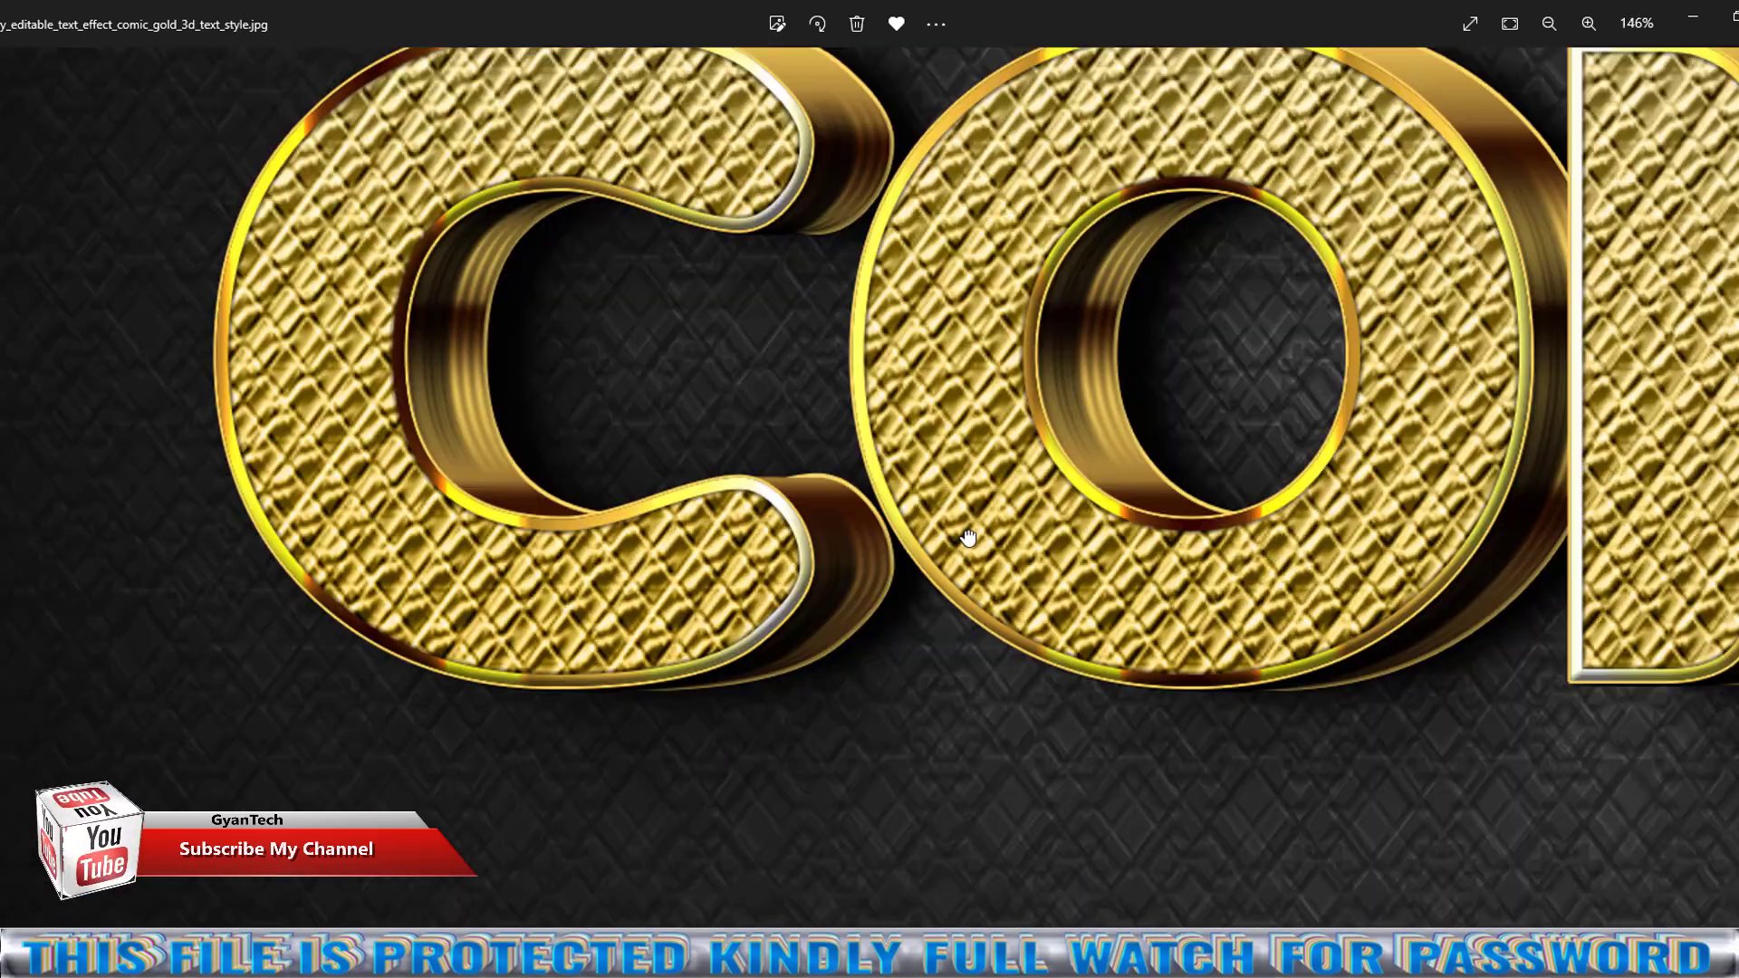
scroll(967, 538, down, 1)
scroll(388, 555, down, 1)
scroll(823, 652, down, 1)
scroll(1121, 660, down, 1)
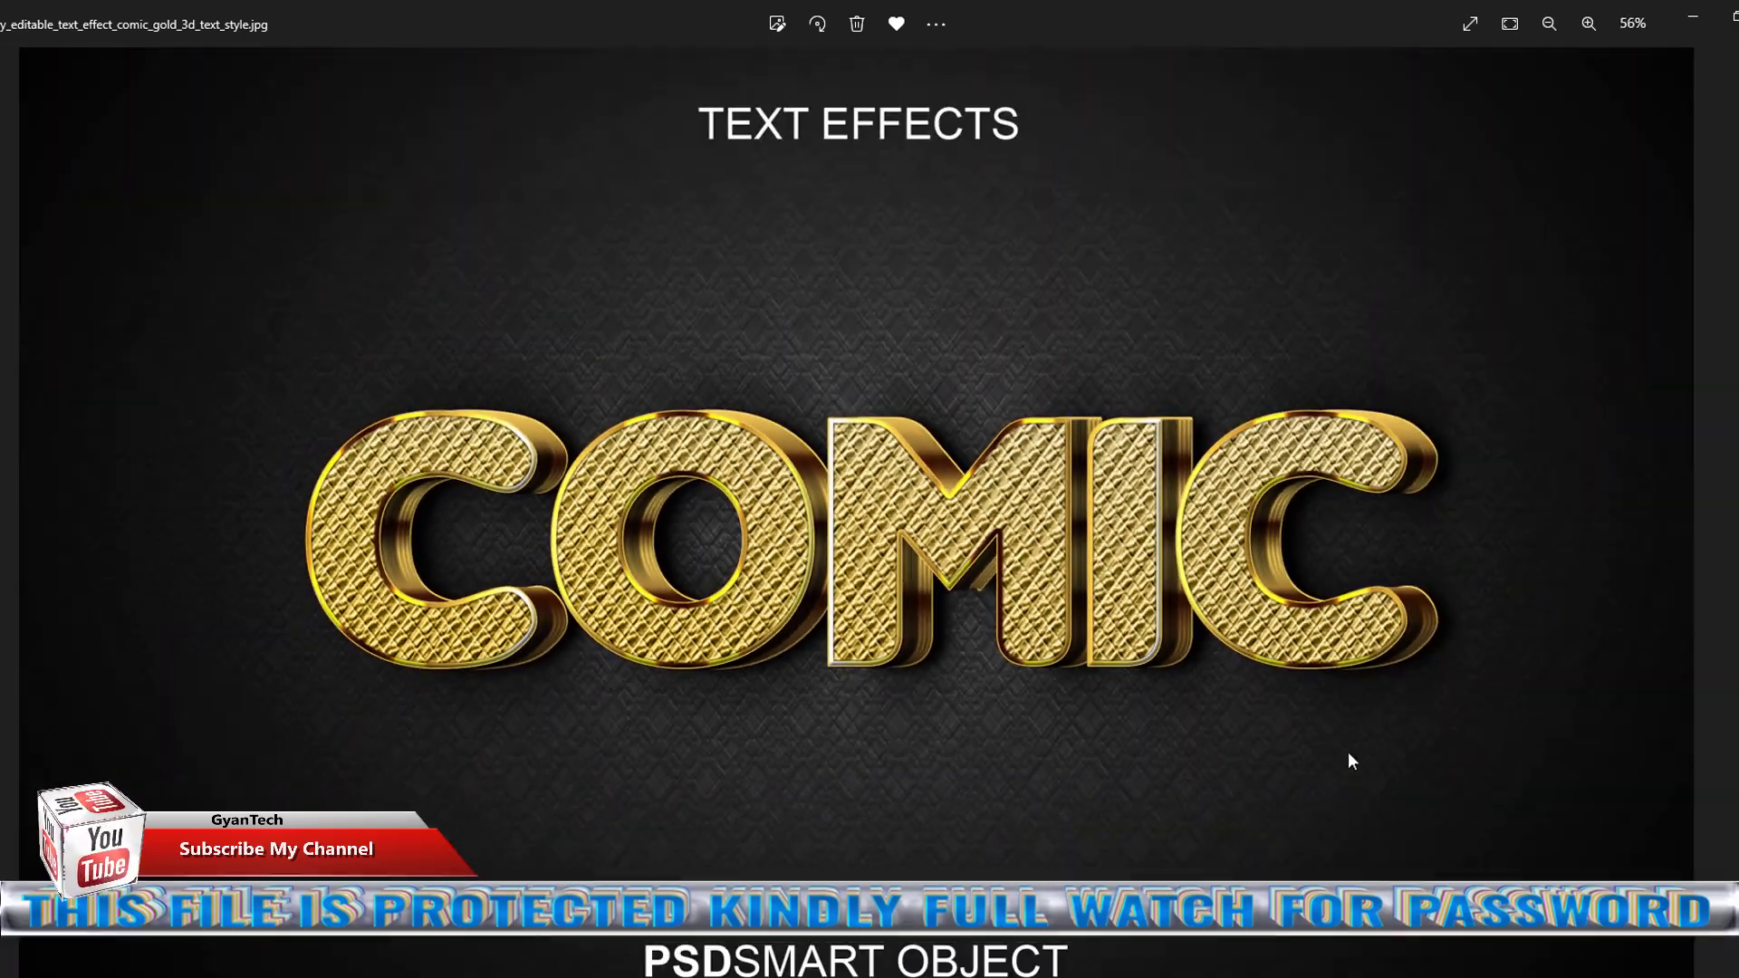
Zoom in and out on the purple Silver text preview.
click(1605, 779)
scroll(1172, 691, up, 2)
scroll(949, 512, up, 2)
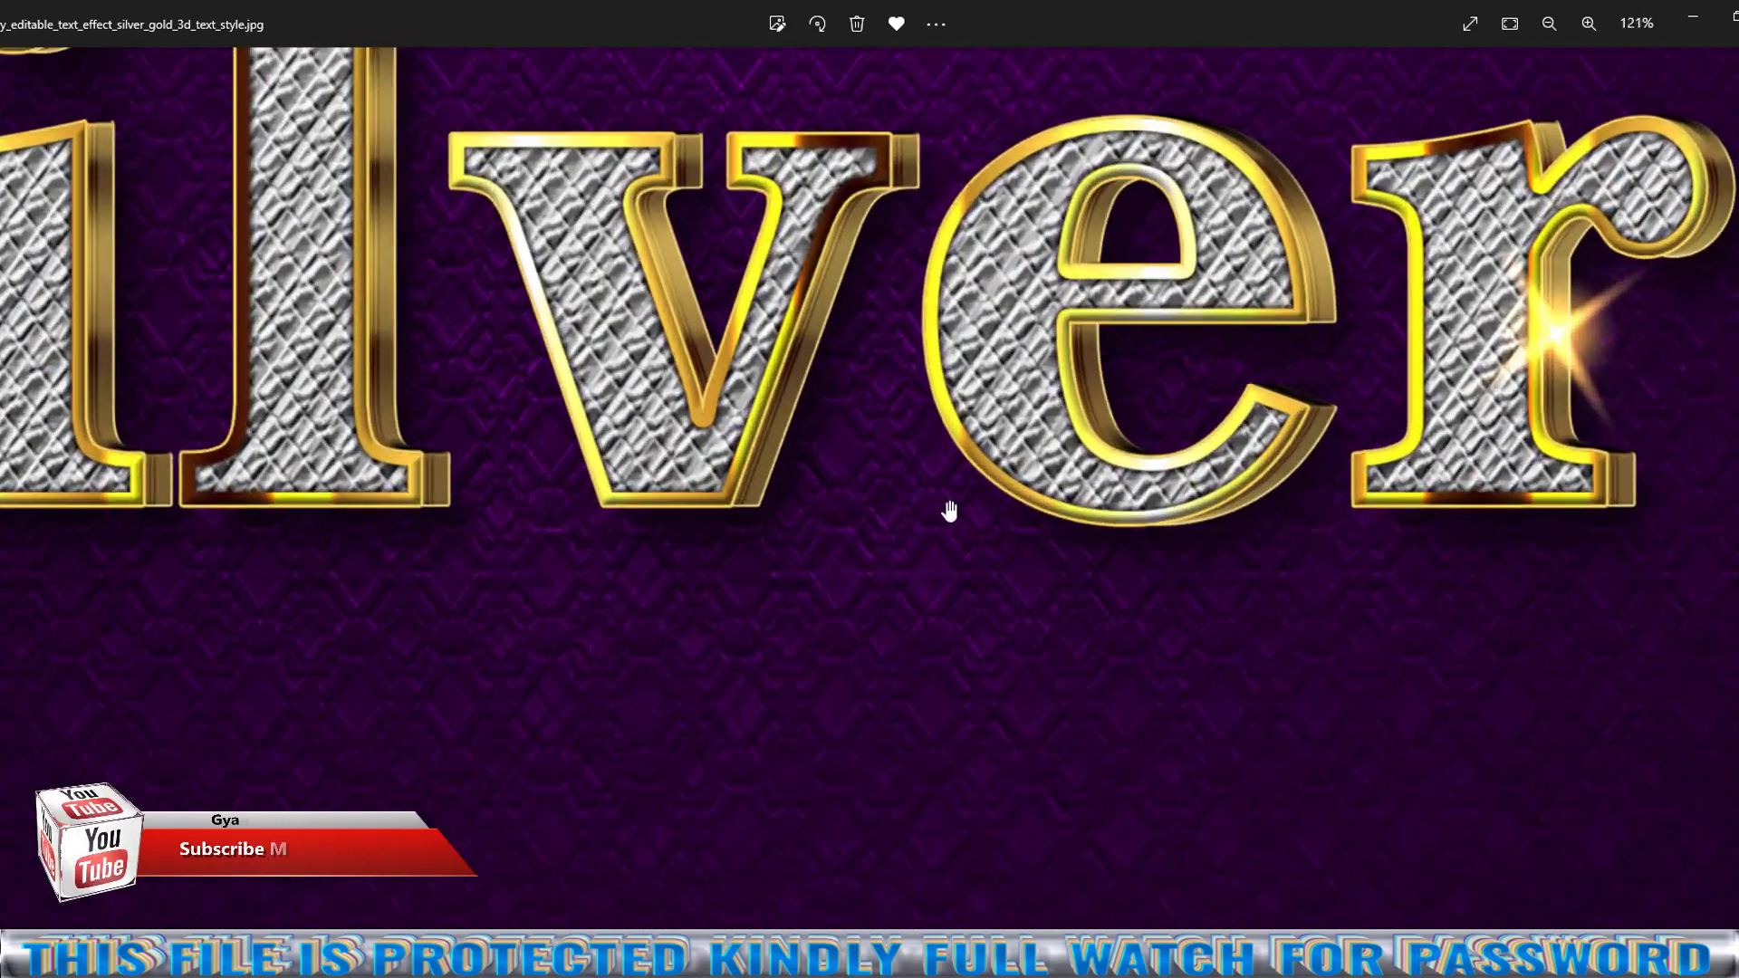
scroll(950, 512, down, 1)
scroll(1072, 699, down, 1)
scroll(1275, 701, down, 2)
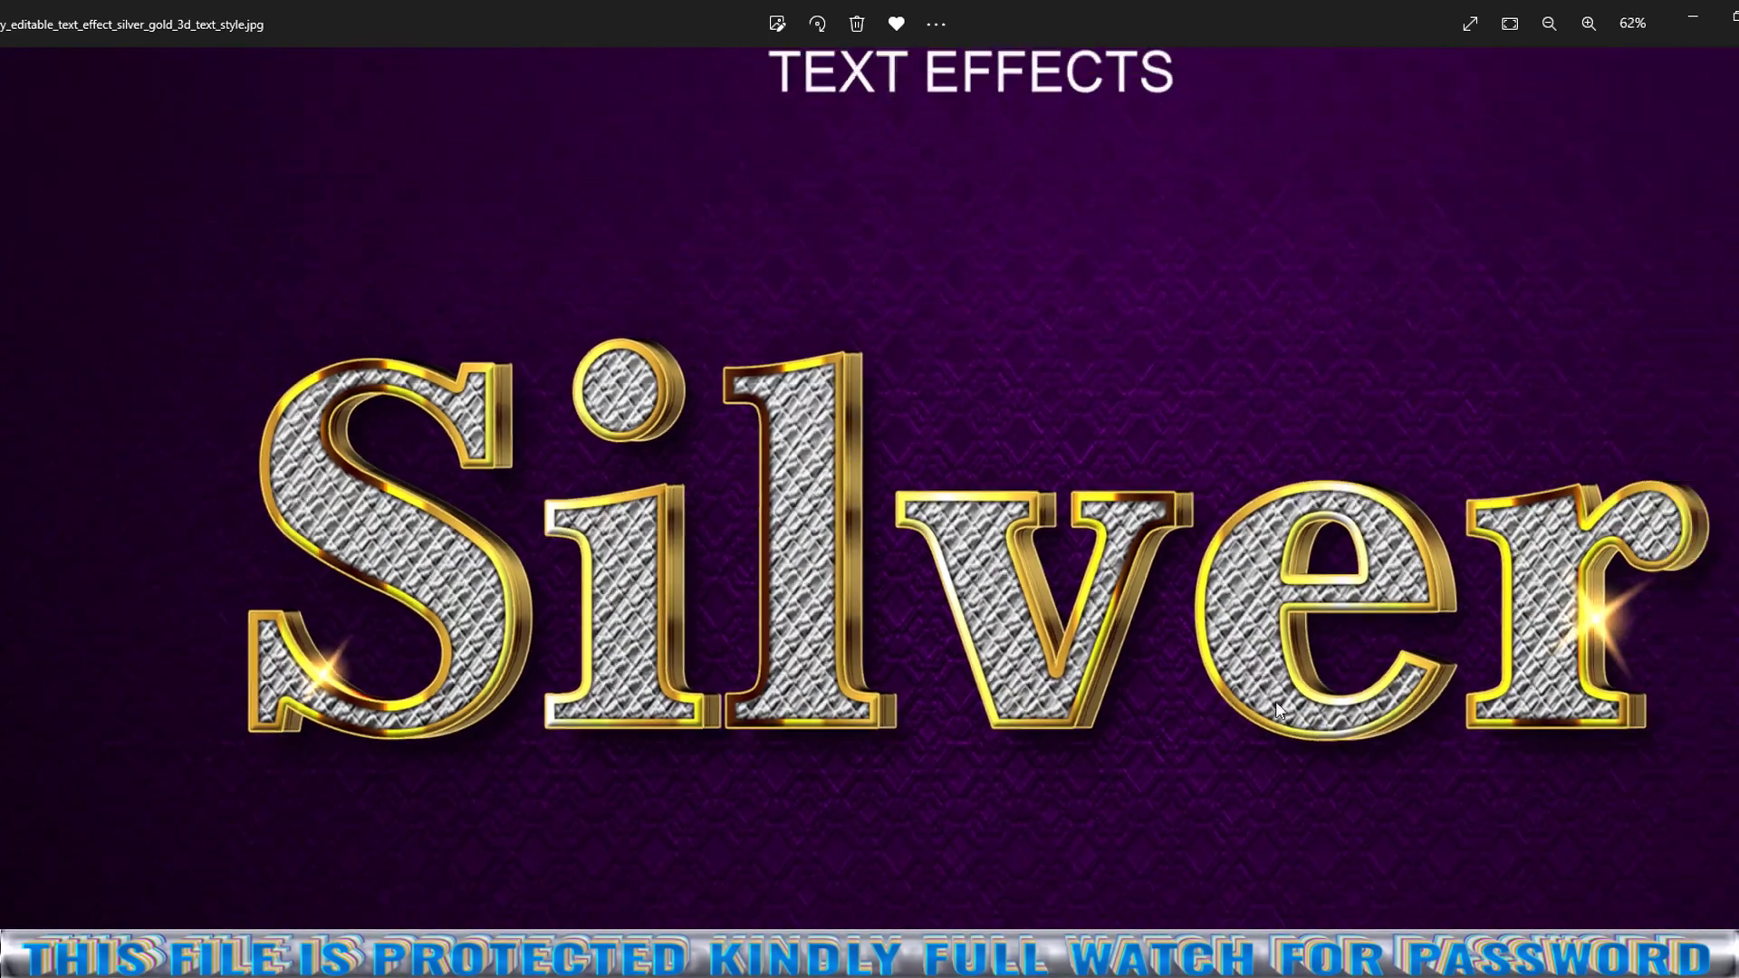
scroll(1286, 711, down, 2)
Enlarge the Minimal text effect and pan across its letters.
click(1699, 721)
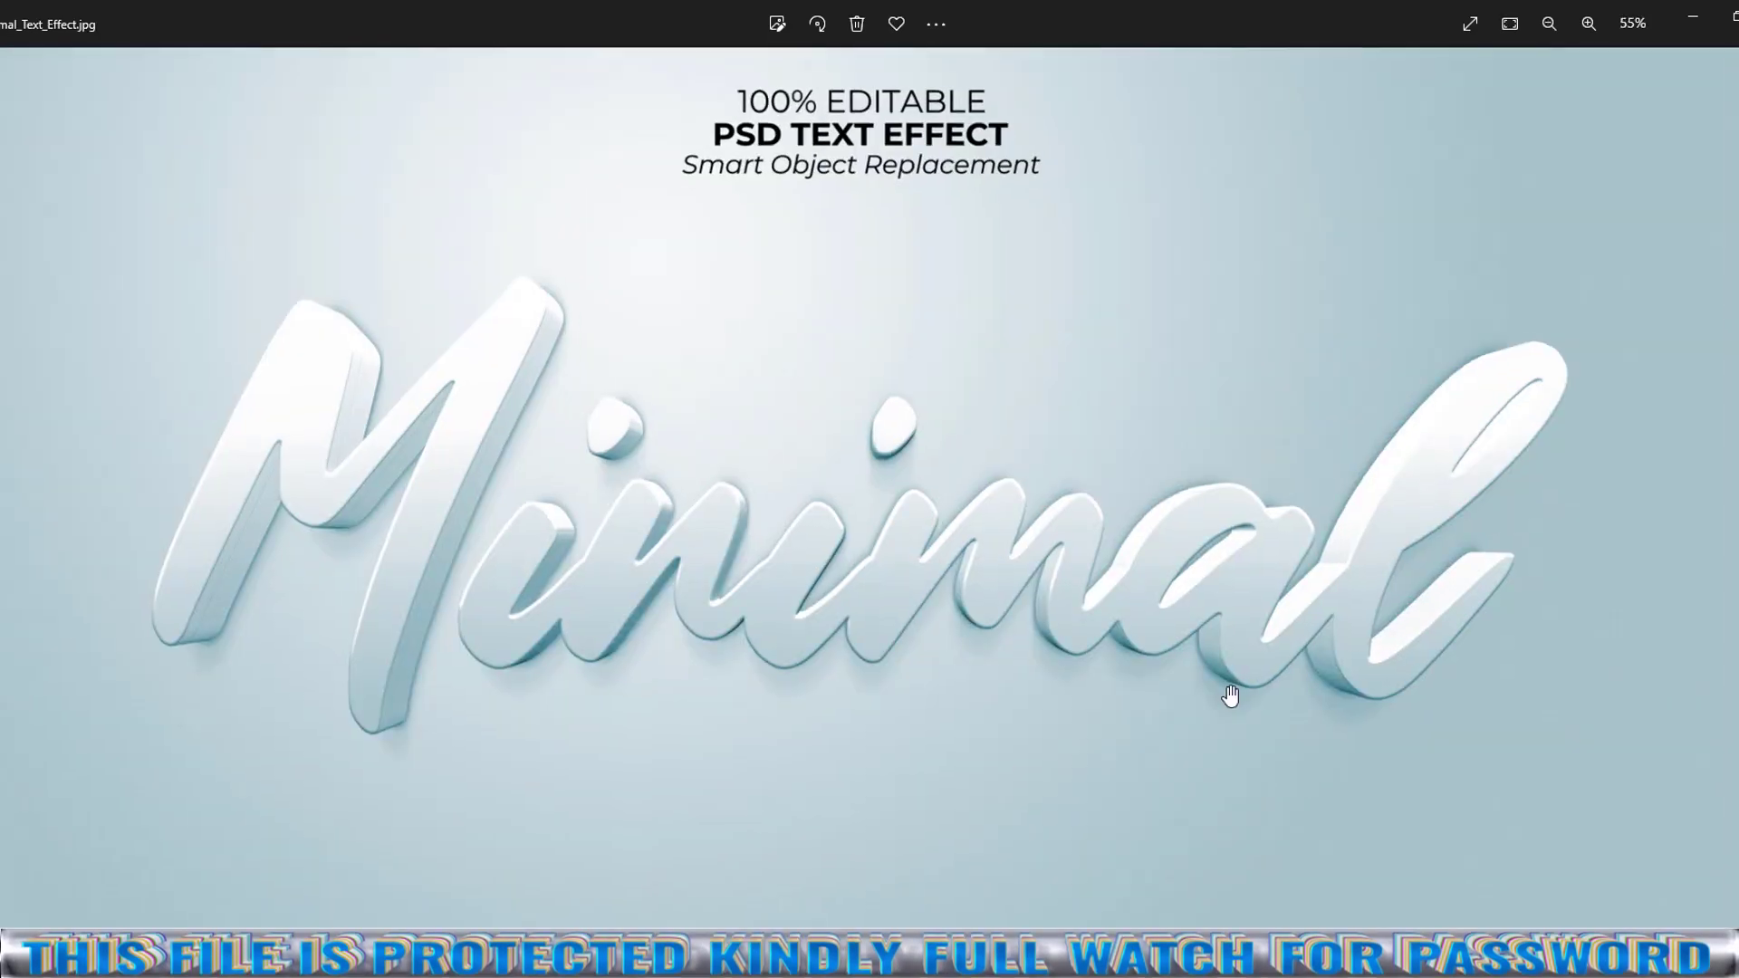
scroll(1230, 696, up, 2)
scroll(982, 671, up, 2)
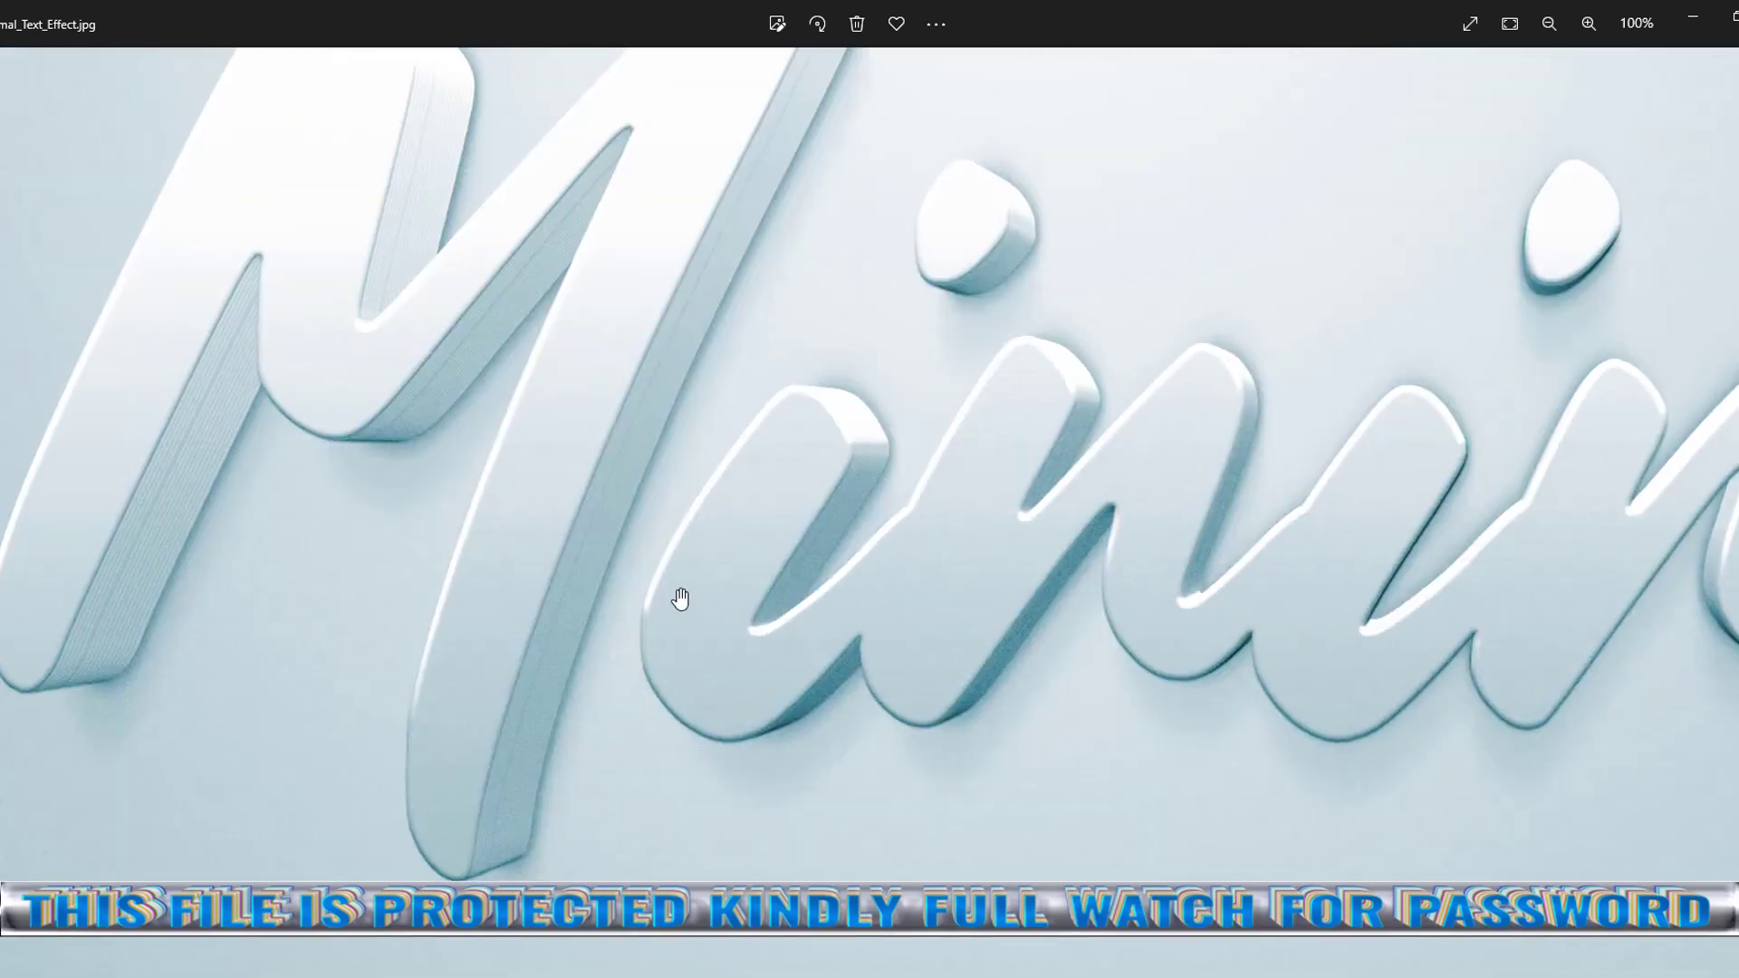
drag(680, 599, 641, 742)
scroll(1316, 722, down, 3)
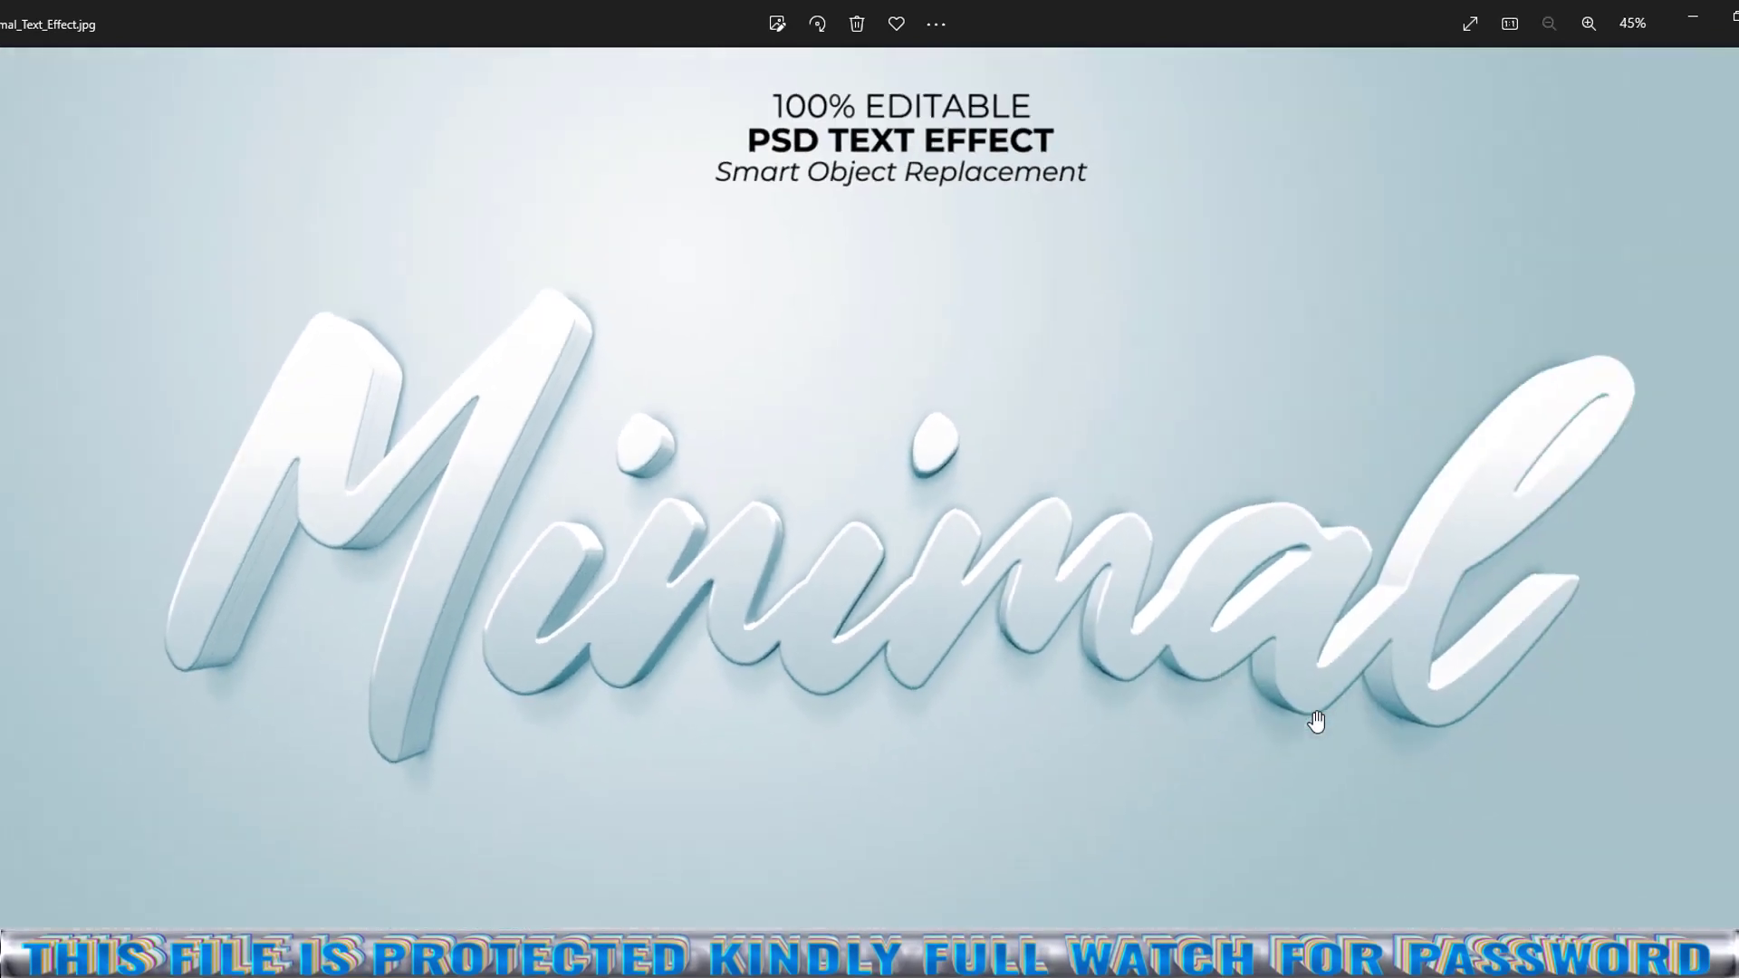
Zoom into the Slugs preview and pan over its S, L, U letters.
key(Right)
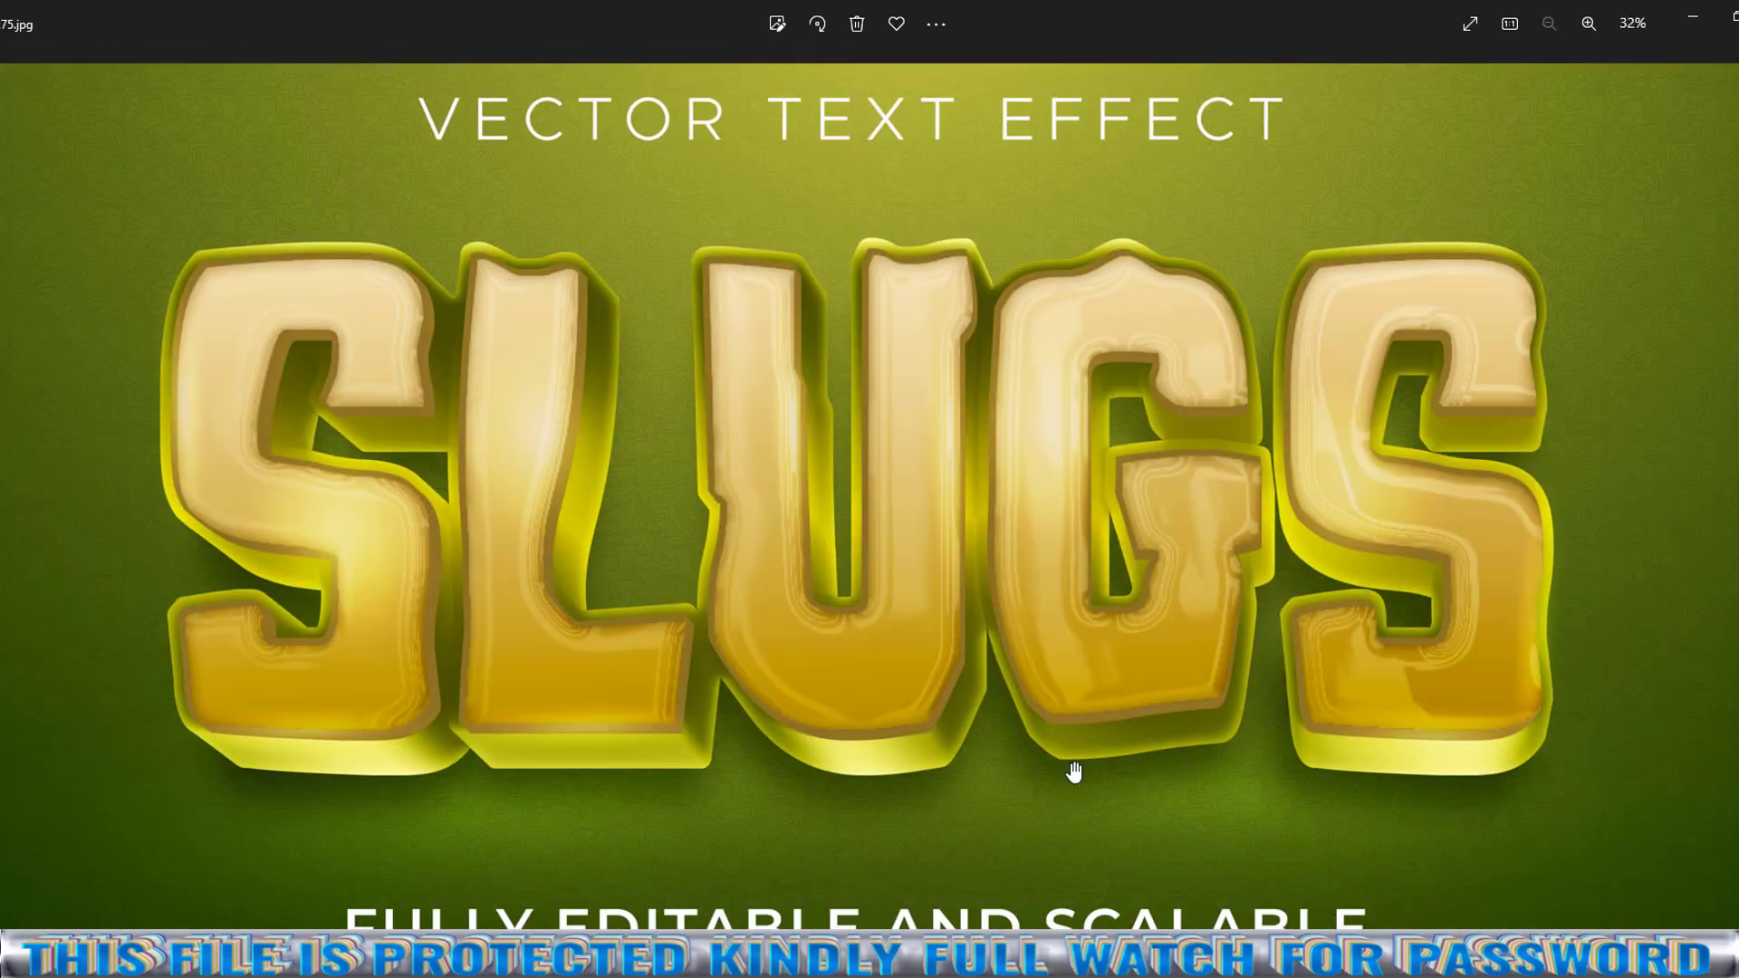
scroll(1074, 772, up, 2)
drag(553, 508, 1203, 793)
scroll(1005, 664, up, 2)
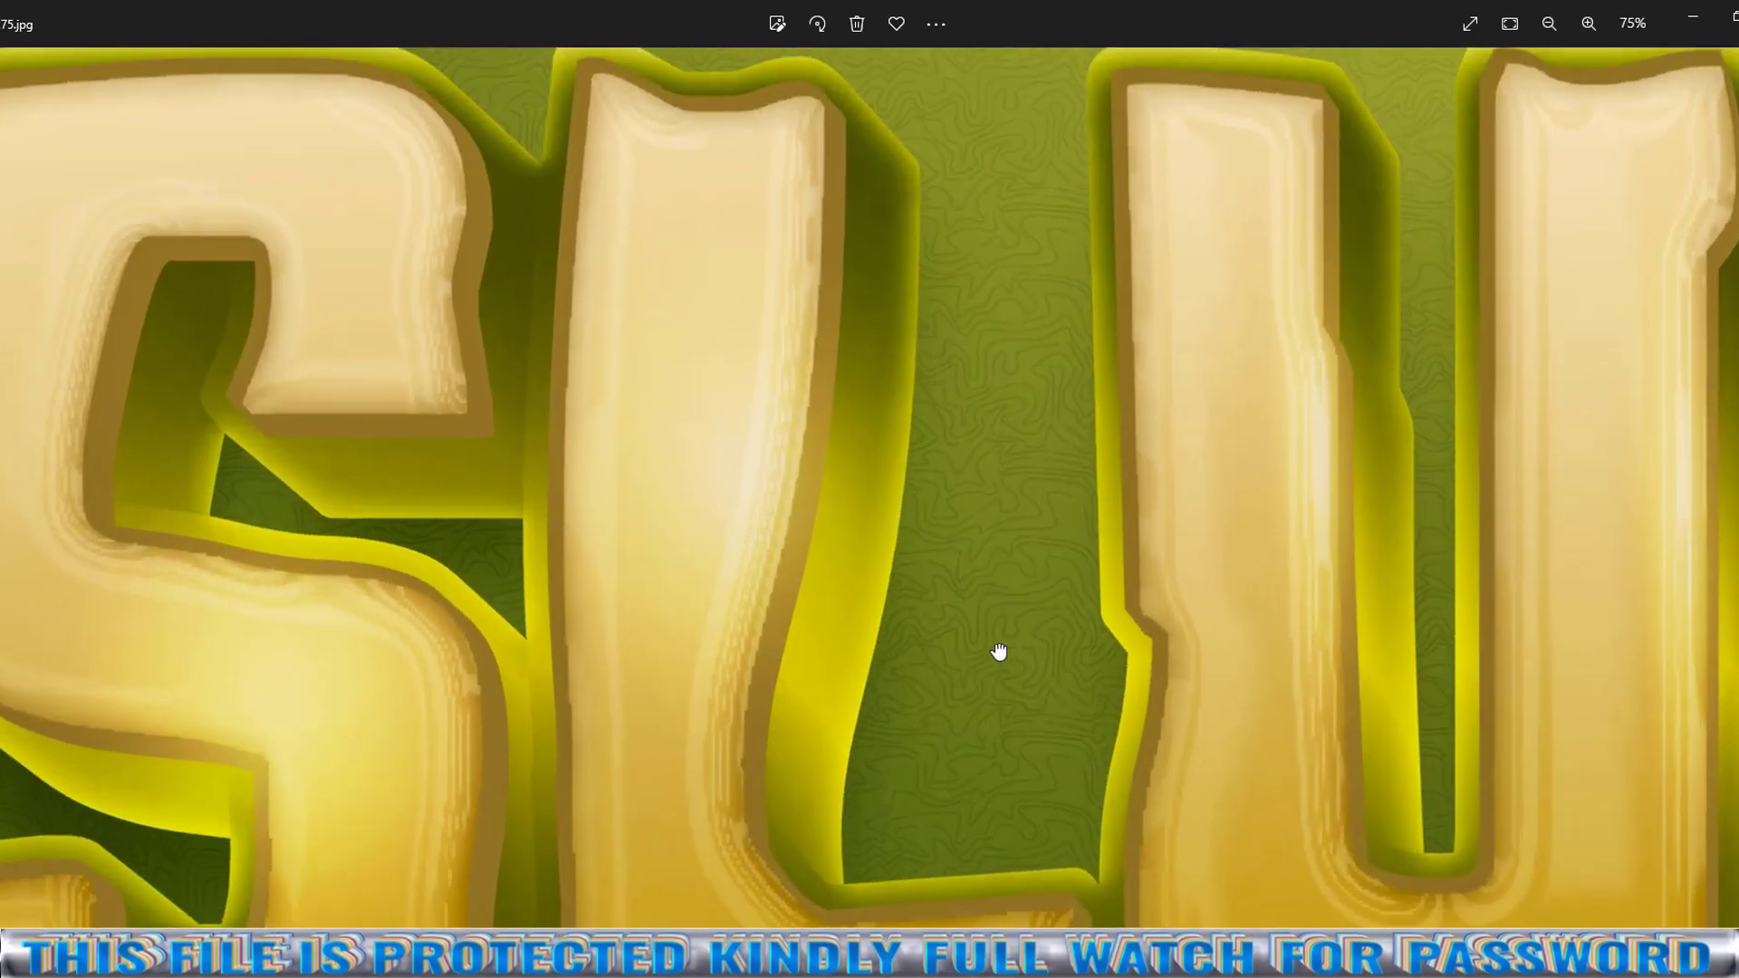
scroll(1023, 755, down, 2)
scroll(1371, 718, down, 2)
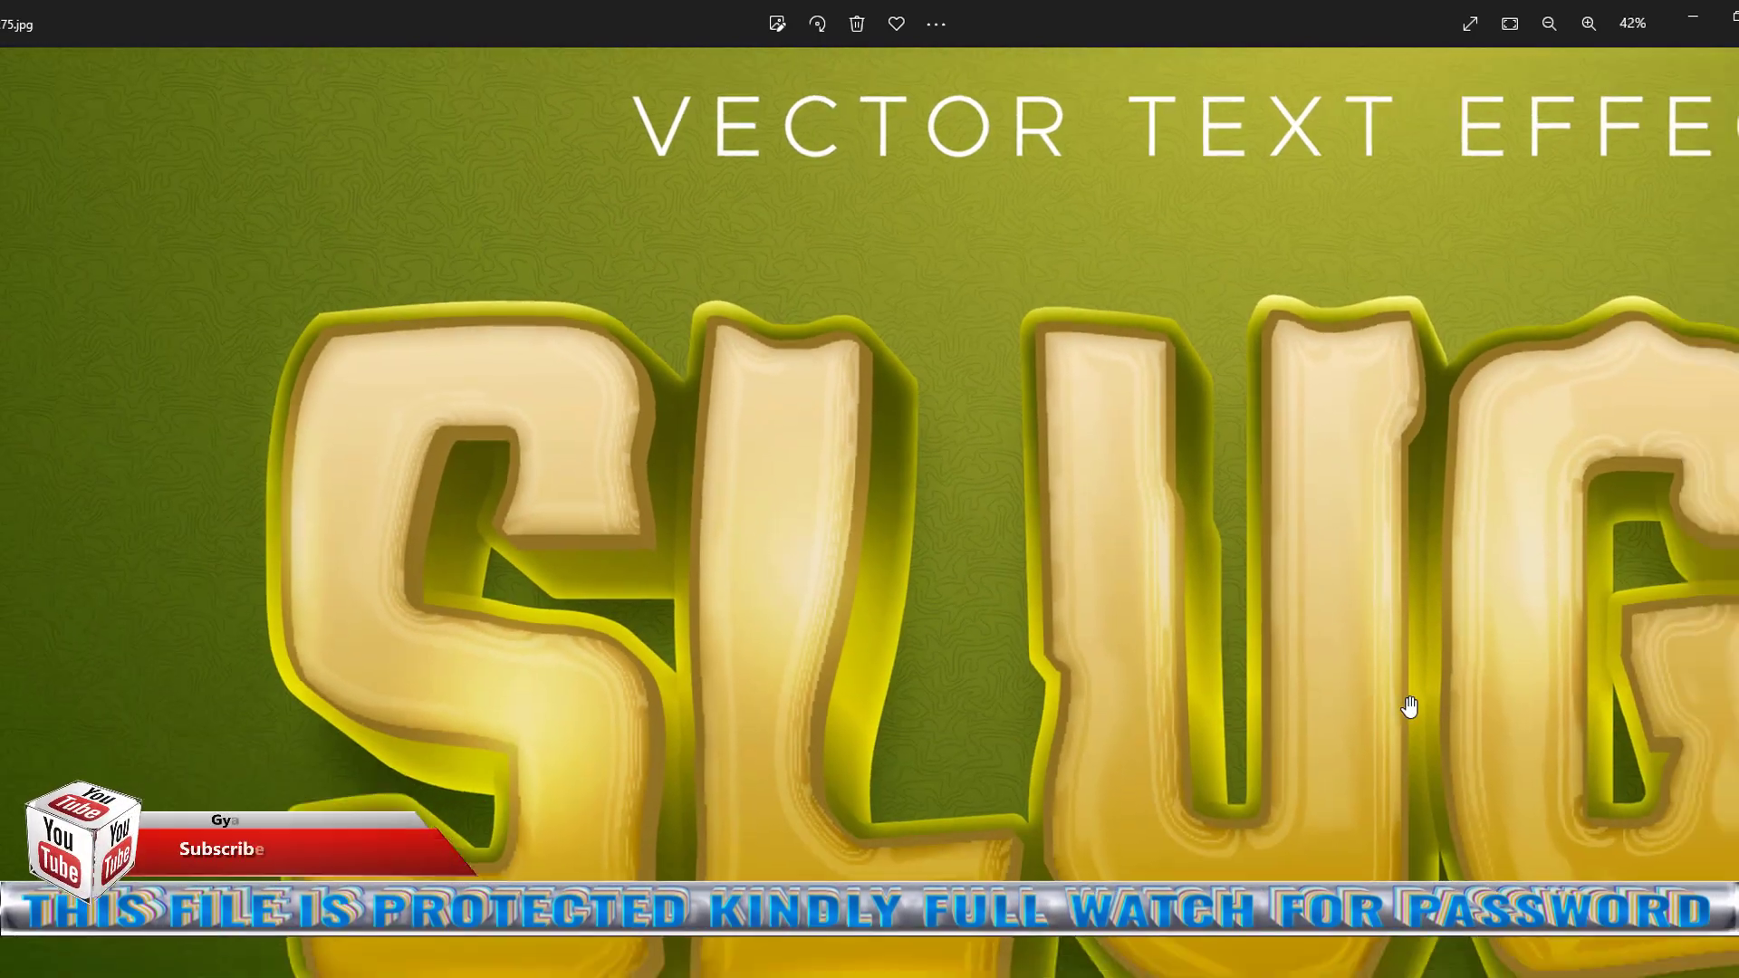
Advance to the gold Price preview and zoom in to inspect its lettering.
key(Right)
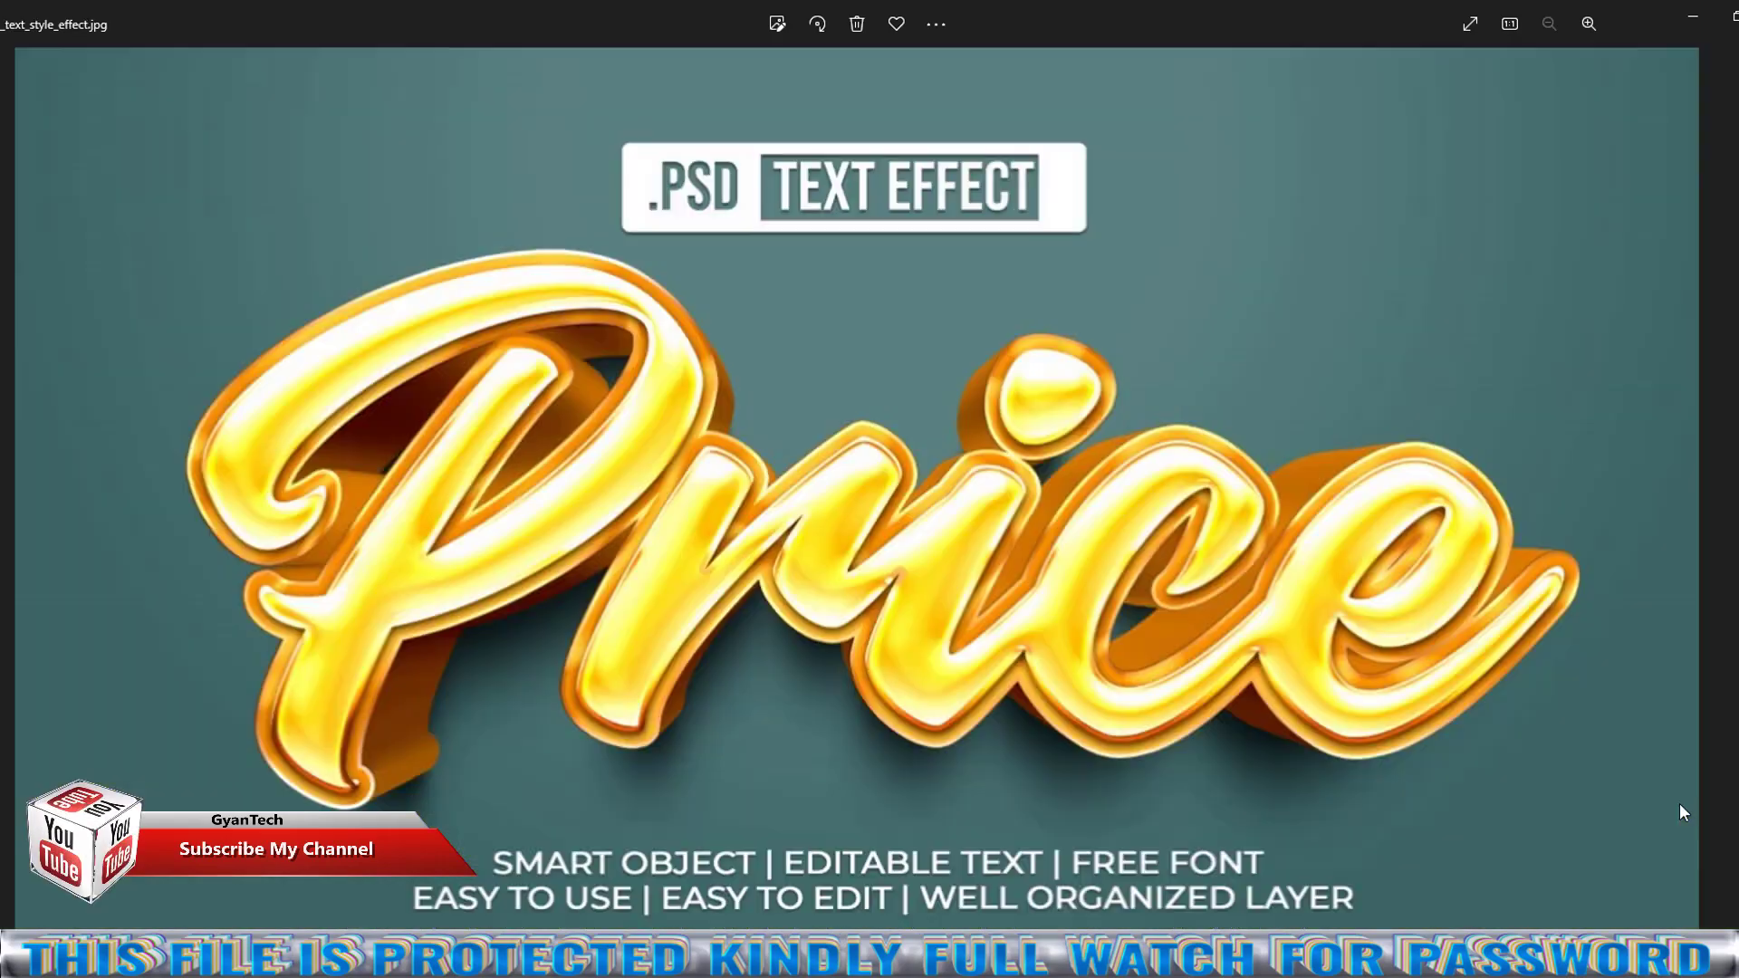
scroll(1037, 725, up, 1)
scroll(1036, 725, up, 1)
drag(568, 666, 977, 609)
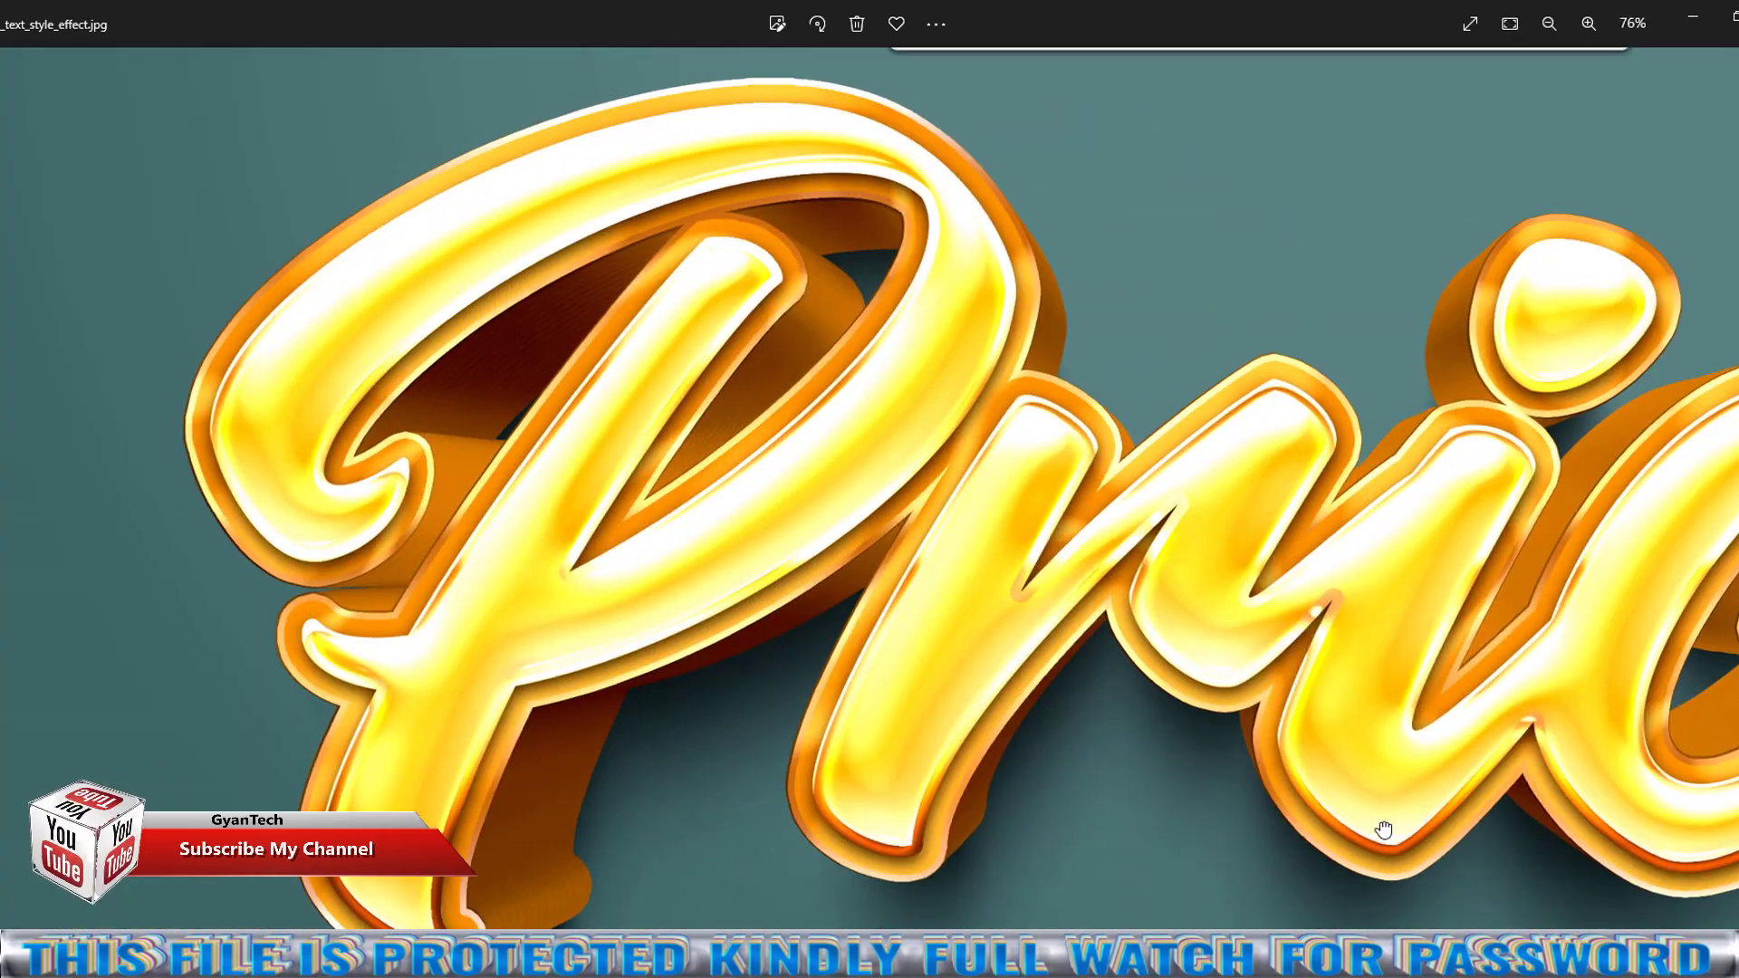
scroll(1002, 769, down, 1)
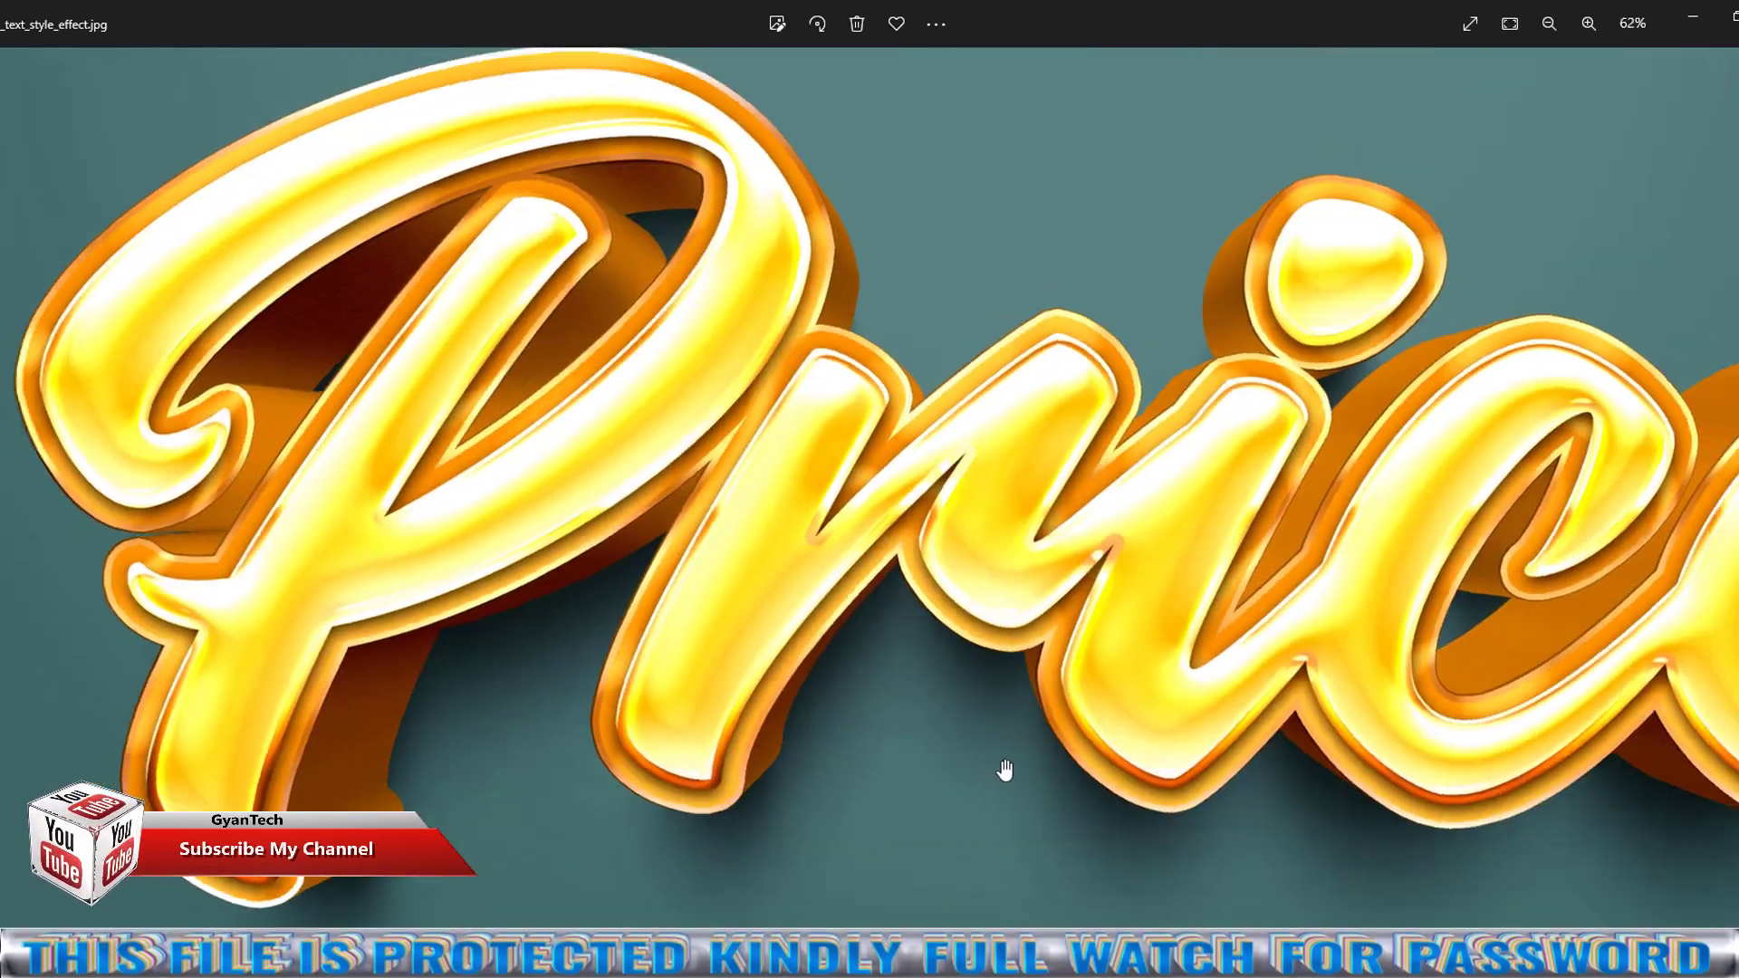
scroll(1002, 770, down, 2)
scroll(1386, 765, up, 3)
scroll(867, 781, up, 1)
scroll(867, 781, down, 1)
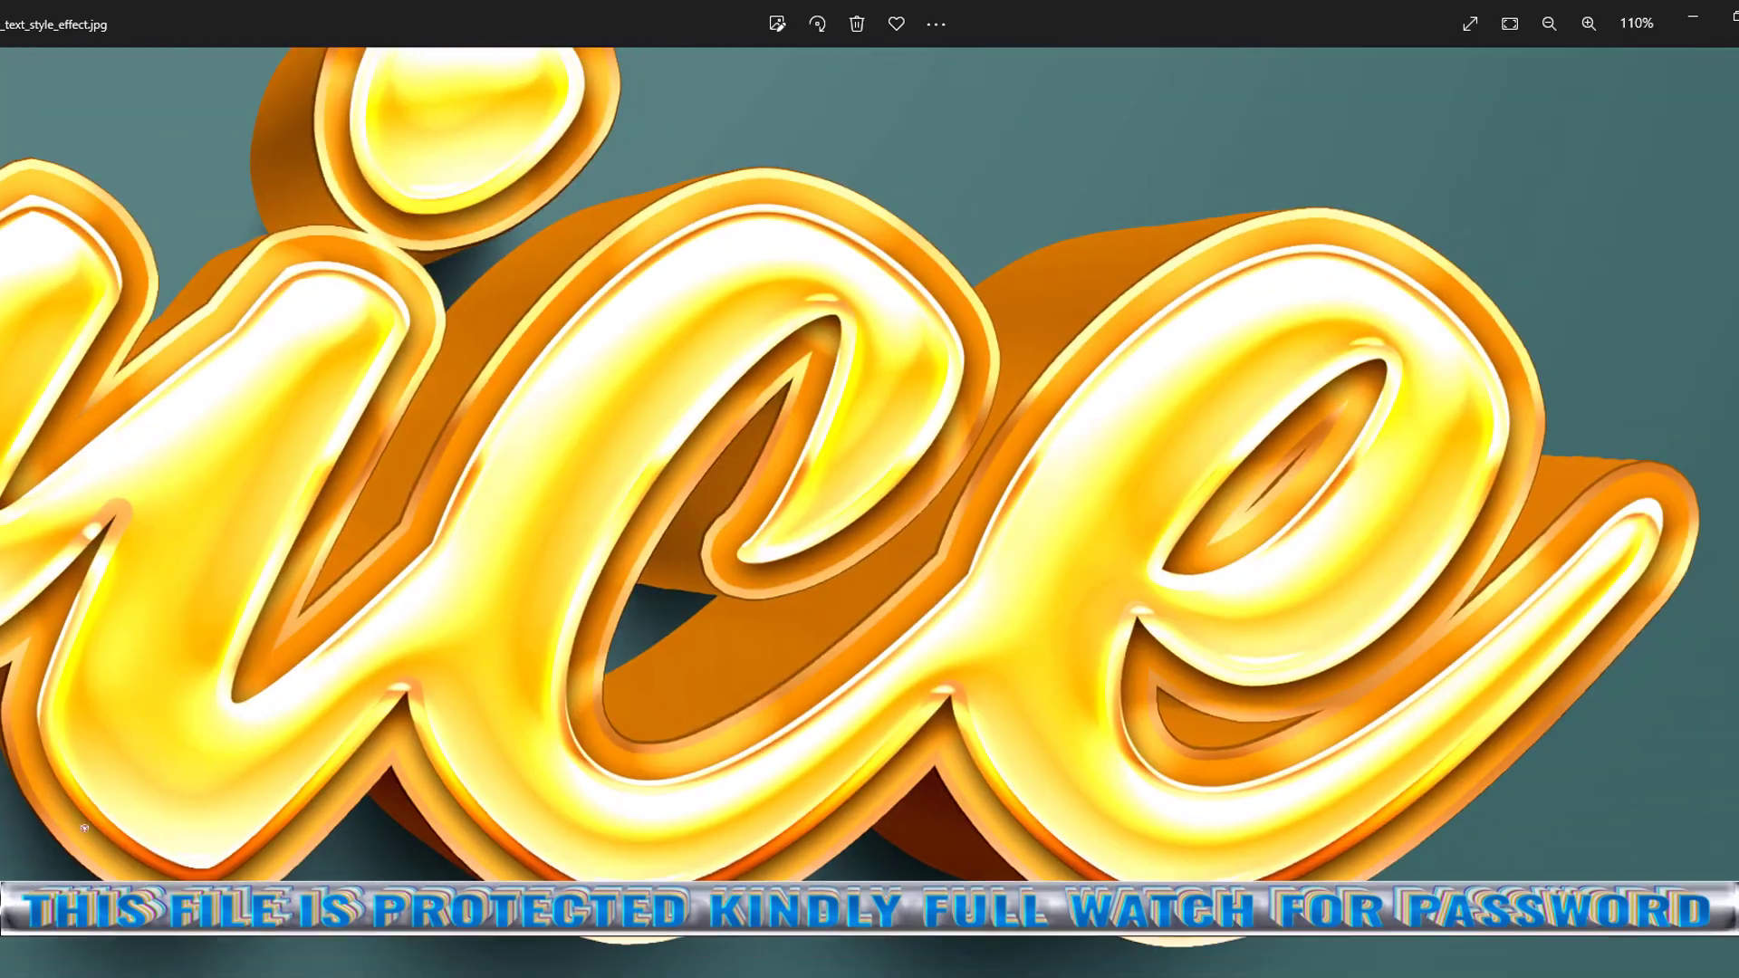
scroll(867, 781, down, 1)
scroll(997, 806, down, 1)
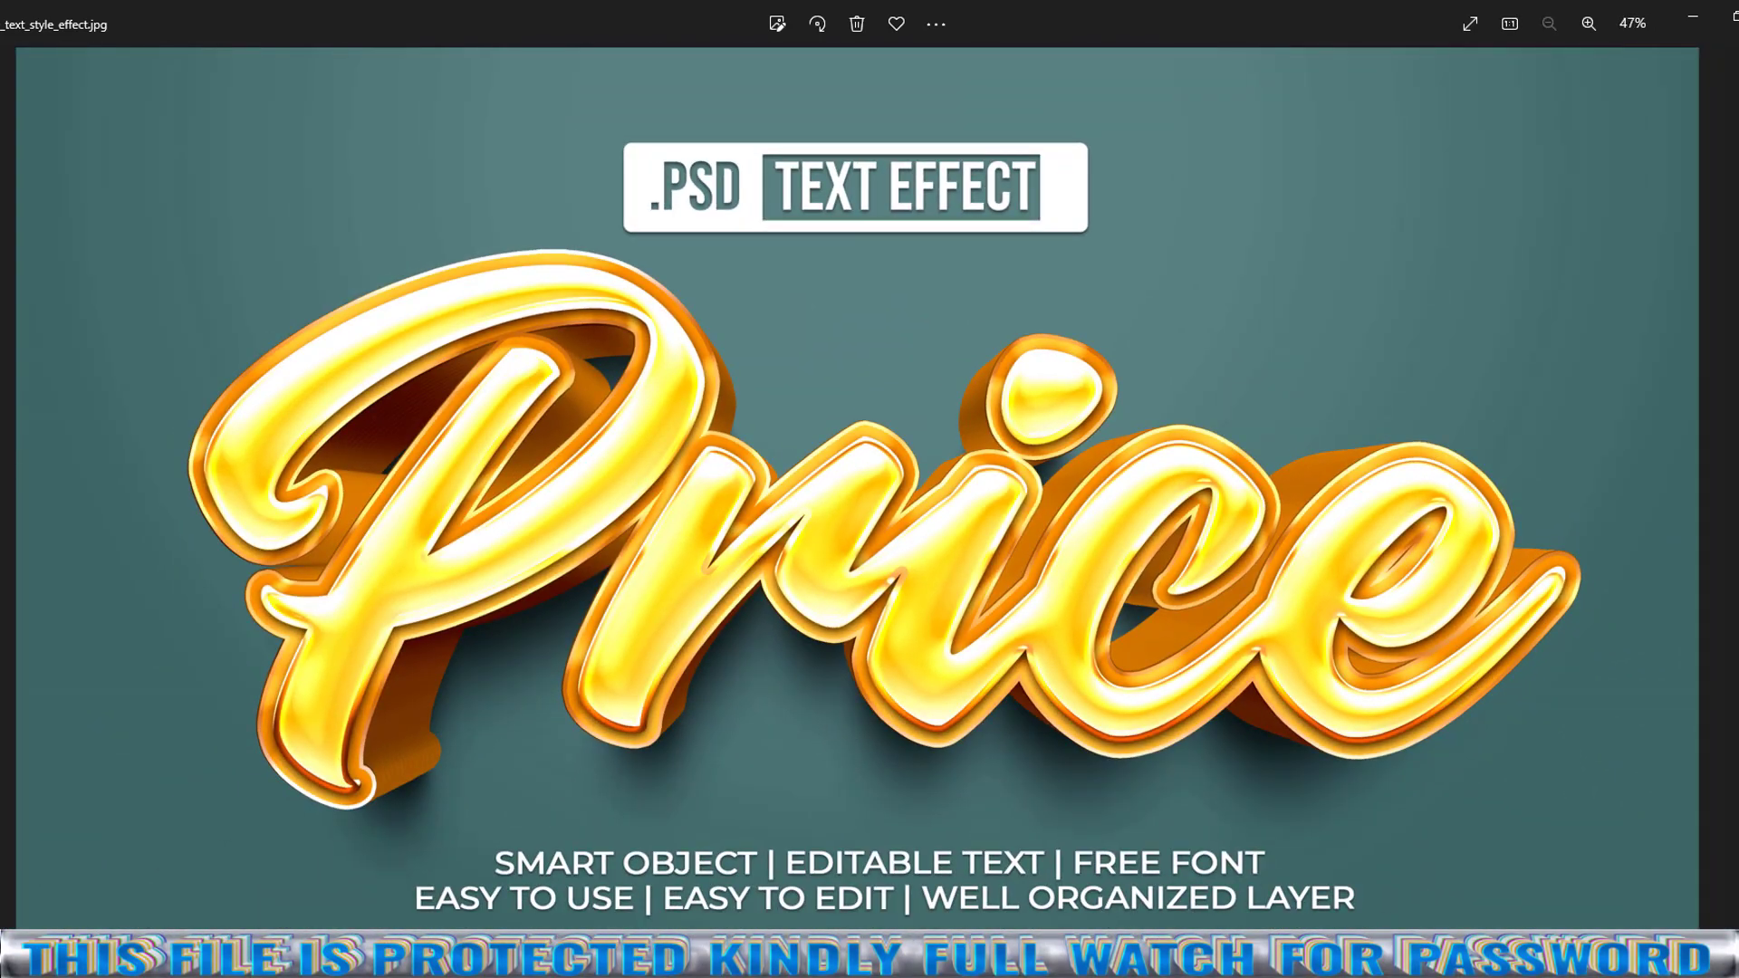
Move to the PROMO THIS YEAR preview and zoom across its lettering.
key(Right)
scroll(1312, 827, up, 1)
scroll(719, 621, up, 1)
drag(719, 621, 1270, 698)
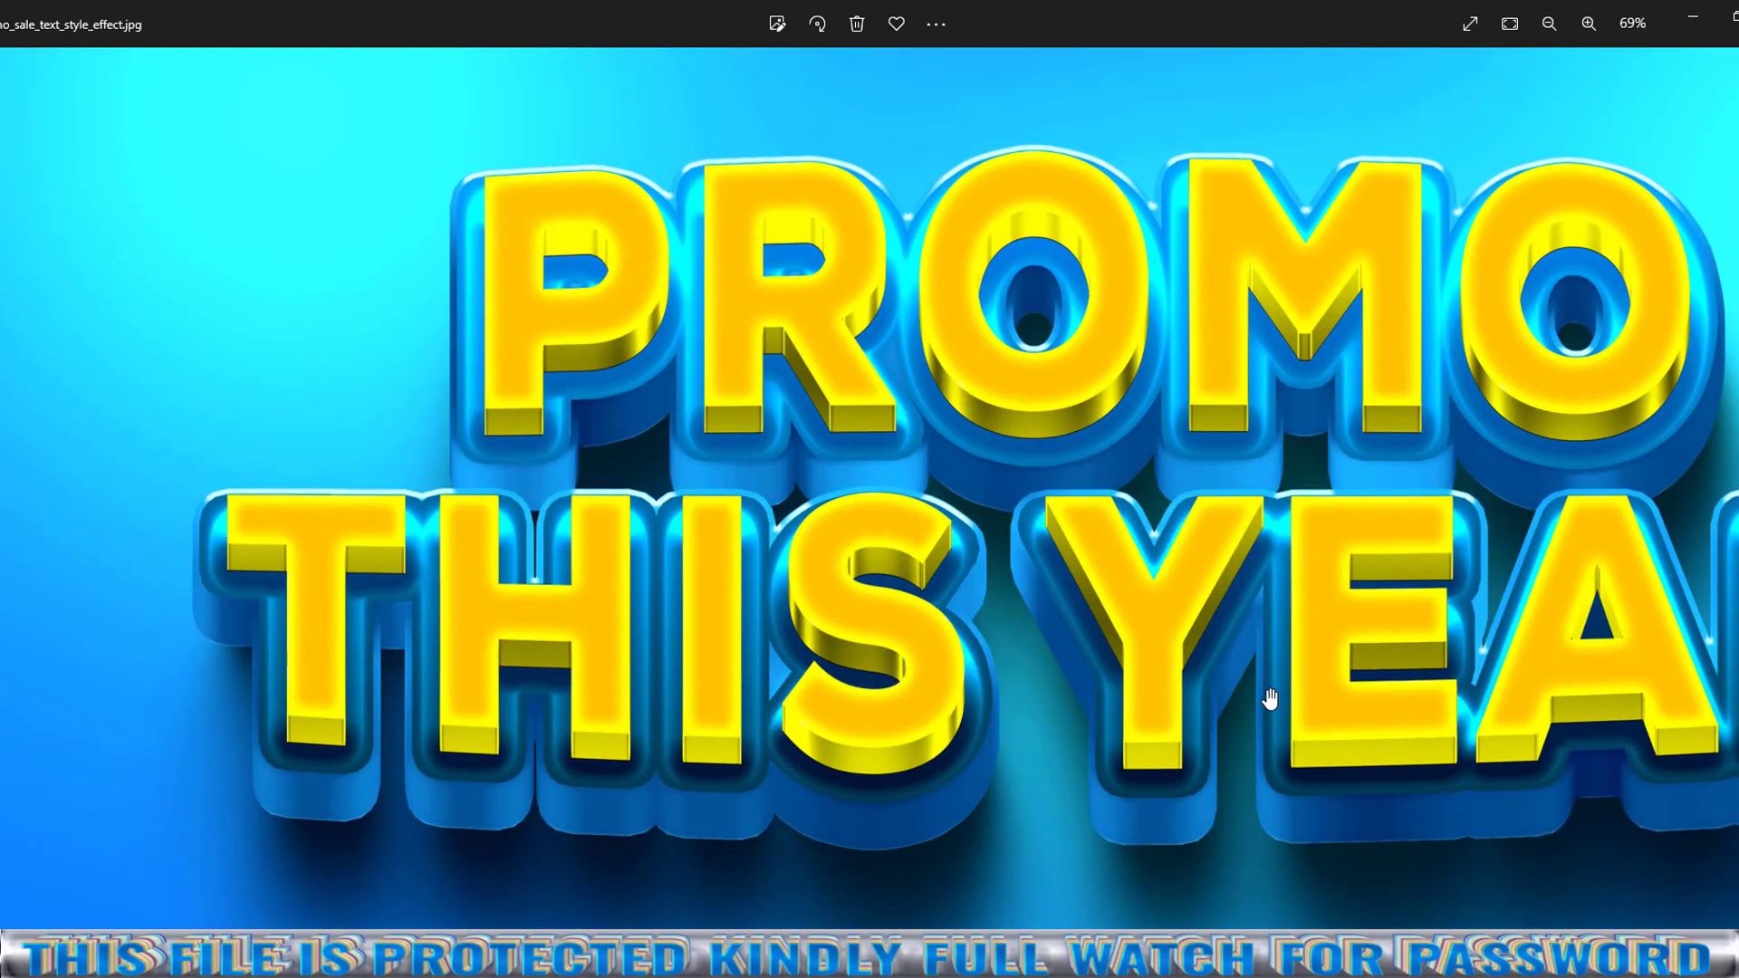
scroll(1156, 710, up, 1)
scroll(951, 594, up, 2)
scroll(1103, 687, up, 1)
scroll(1114, 706, down, 2)
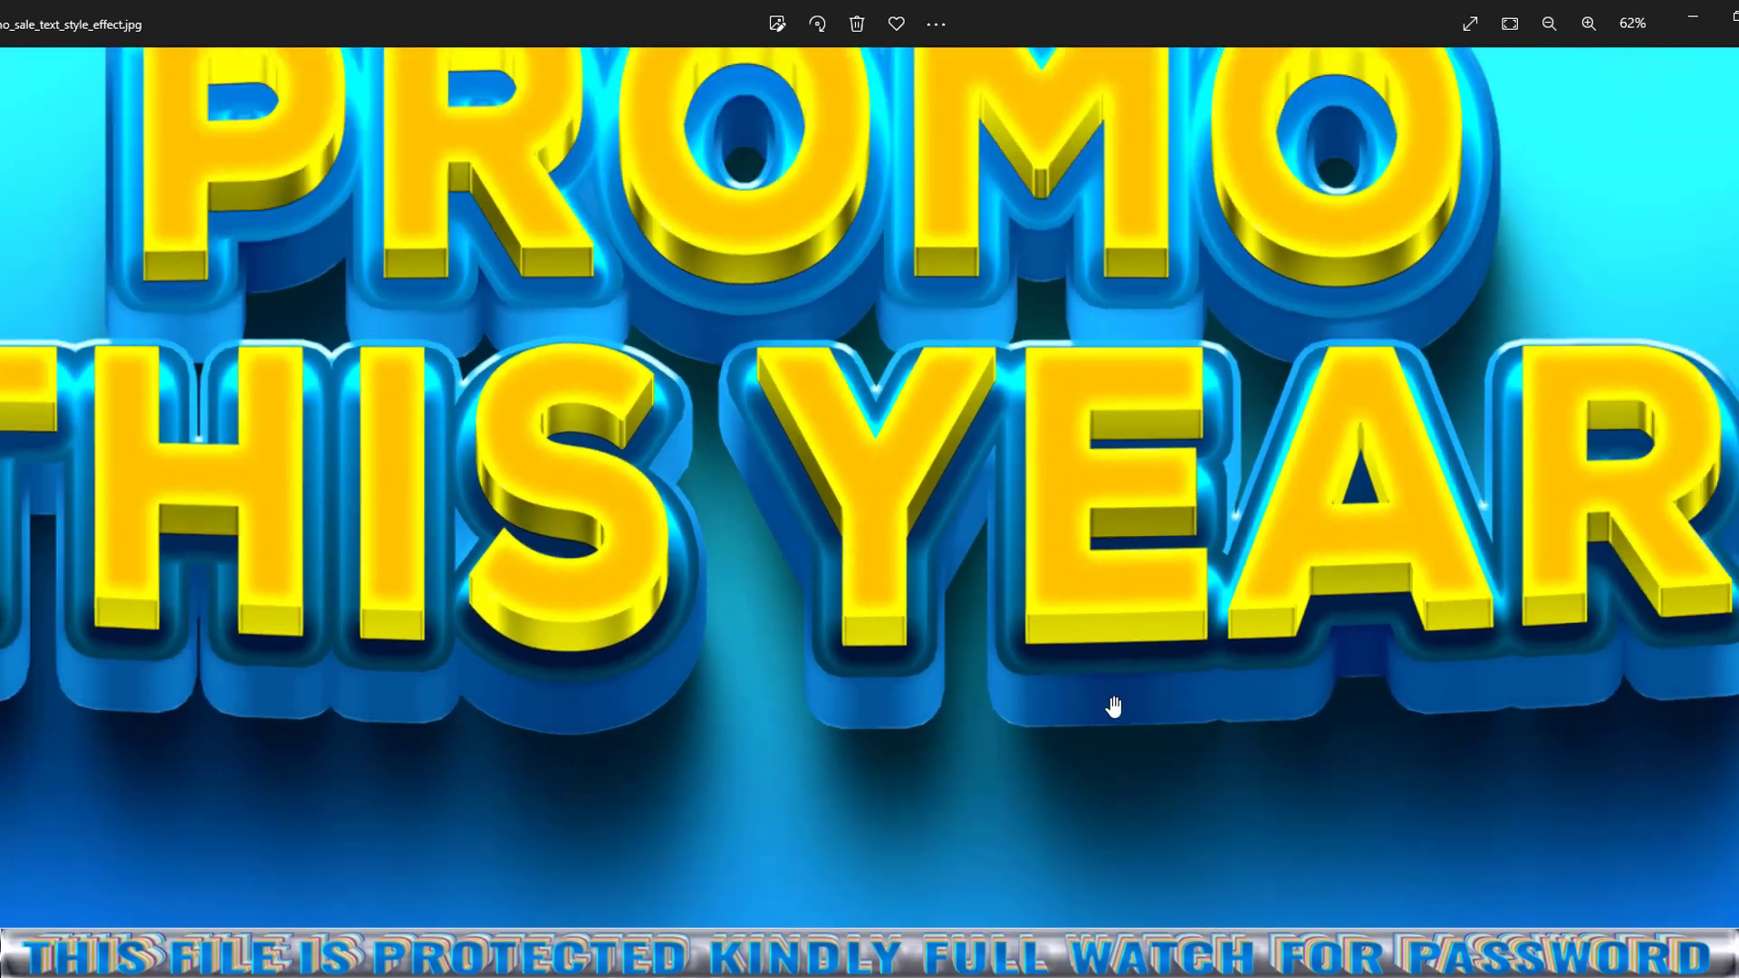
scroll(1114, 706, down, 1)
scroll(1184, 738, down, 1)
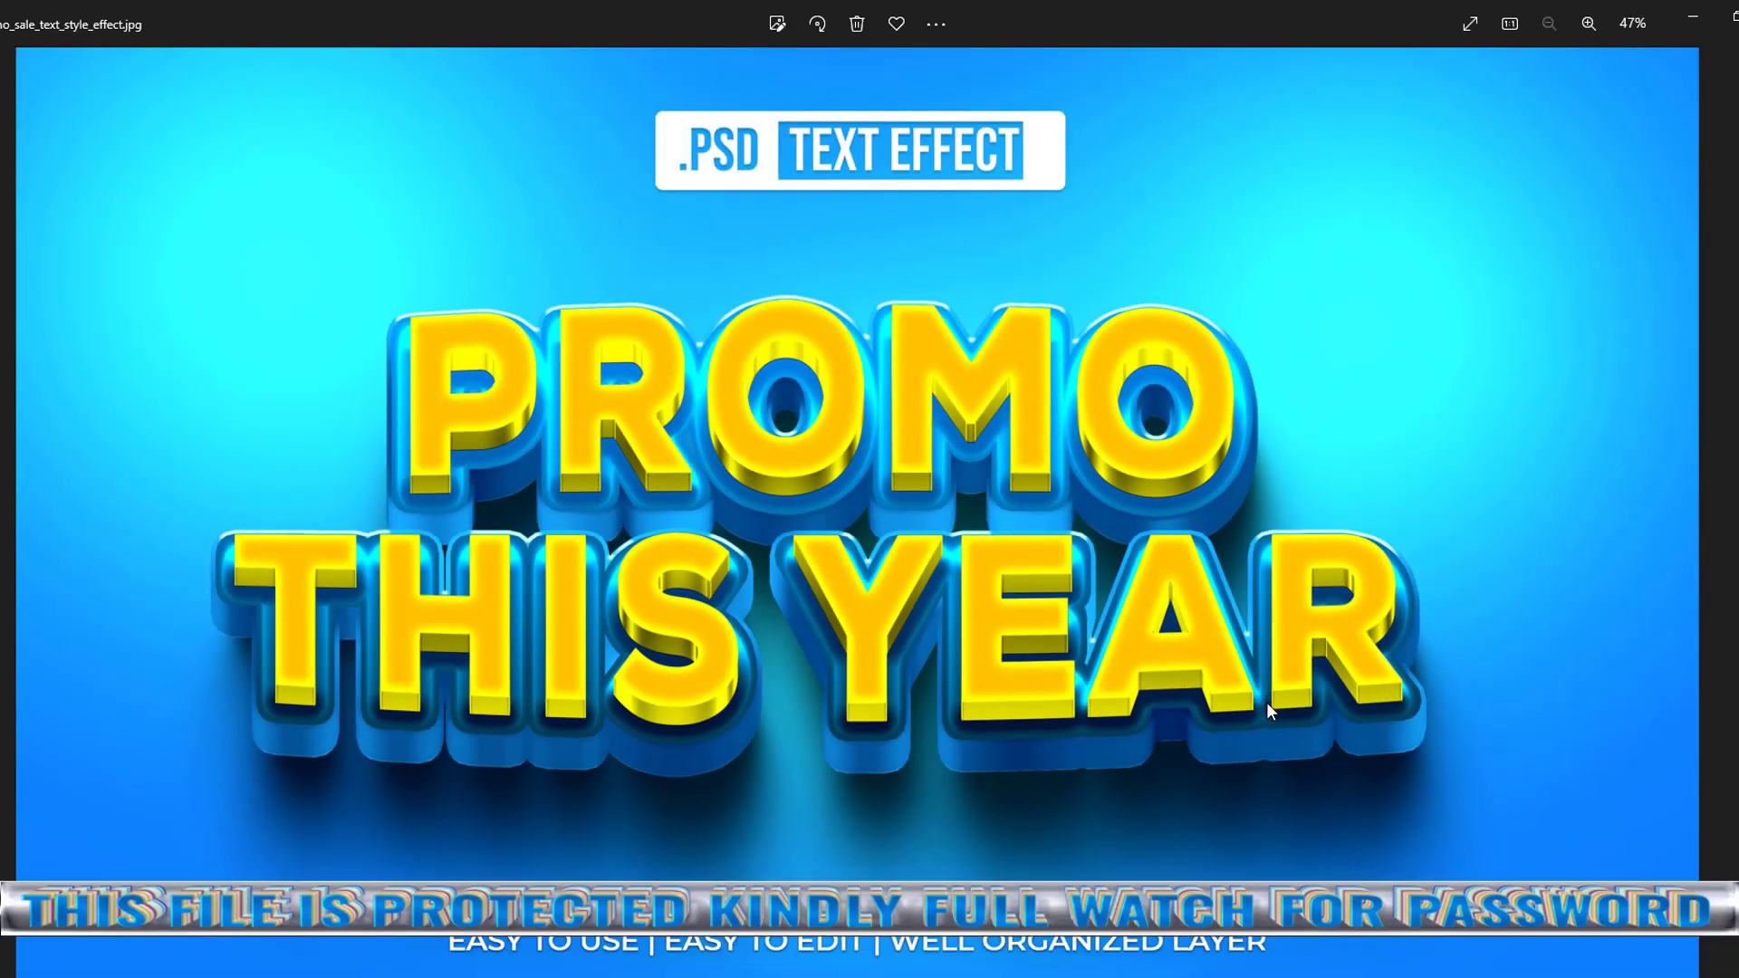
Move to the rusty OXYDE preview and inspect its enlarged letters.
key(Right)
scroll(1114, 765, up, 1)
scroll(741, 730, up, 1)
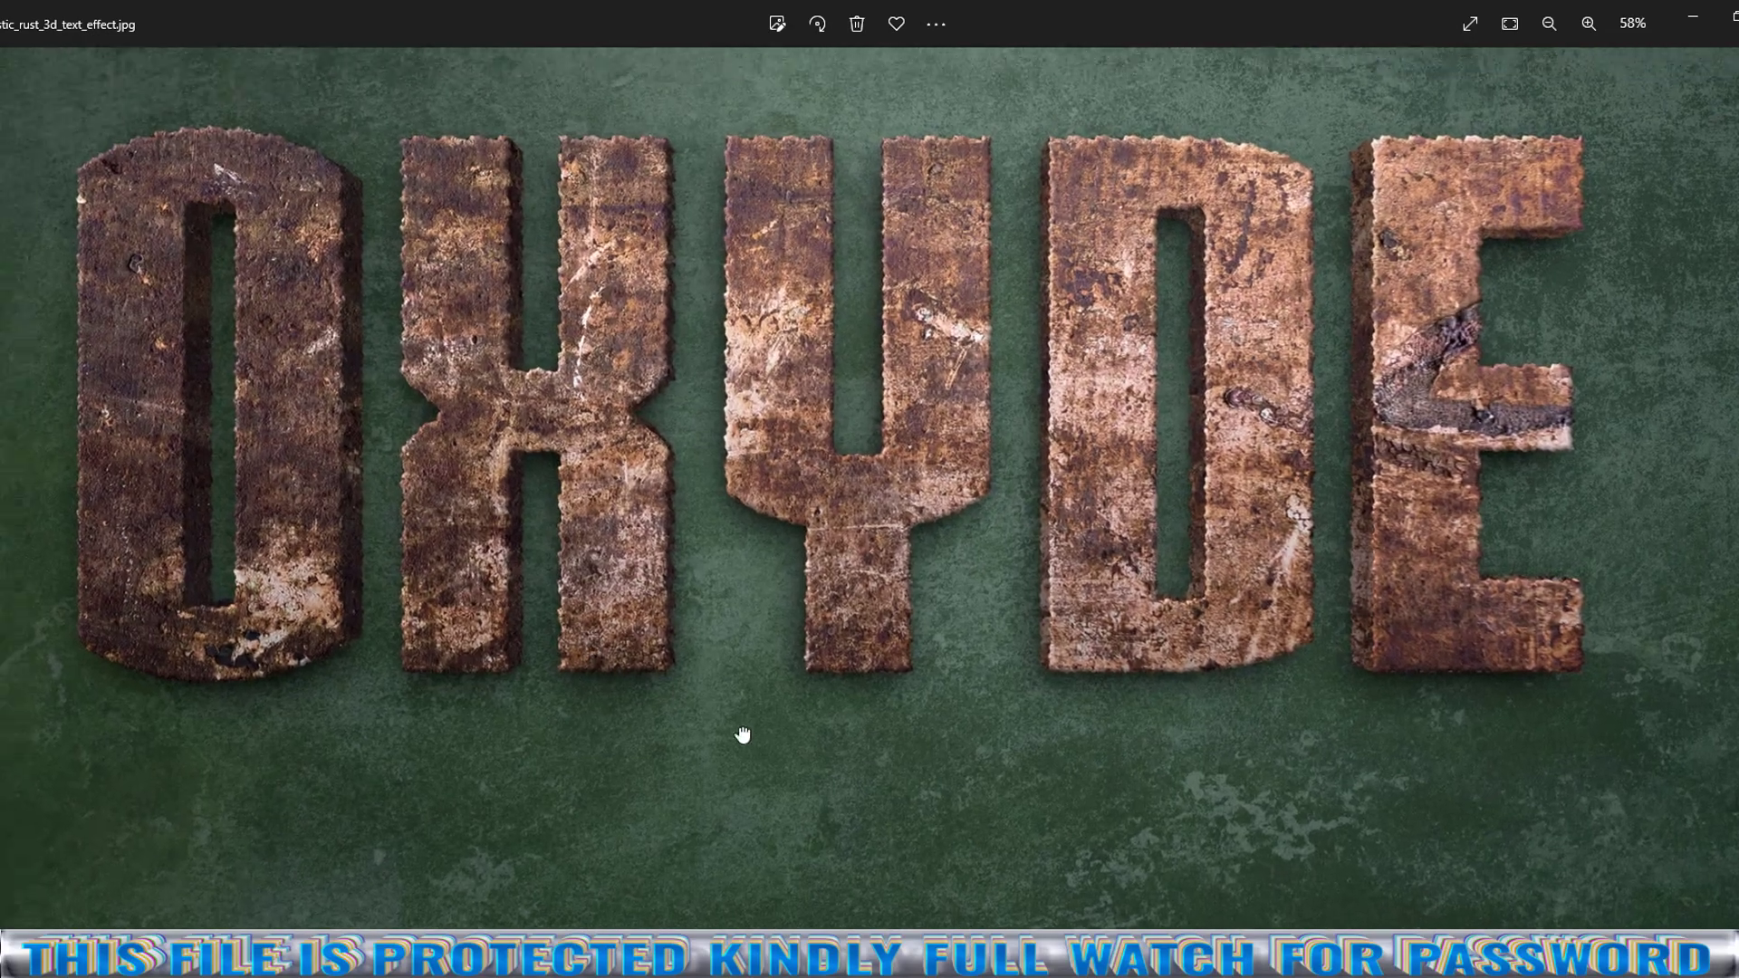
mouse_move(741, 730)
mouse_down()
mouse_move(839, 844)
mouse_move(1097, 791)
mouse_up()
scroll(840, 843, up, 1)
scroll(841, 842, up, 1)
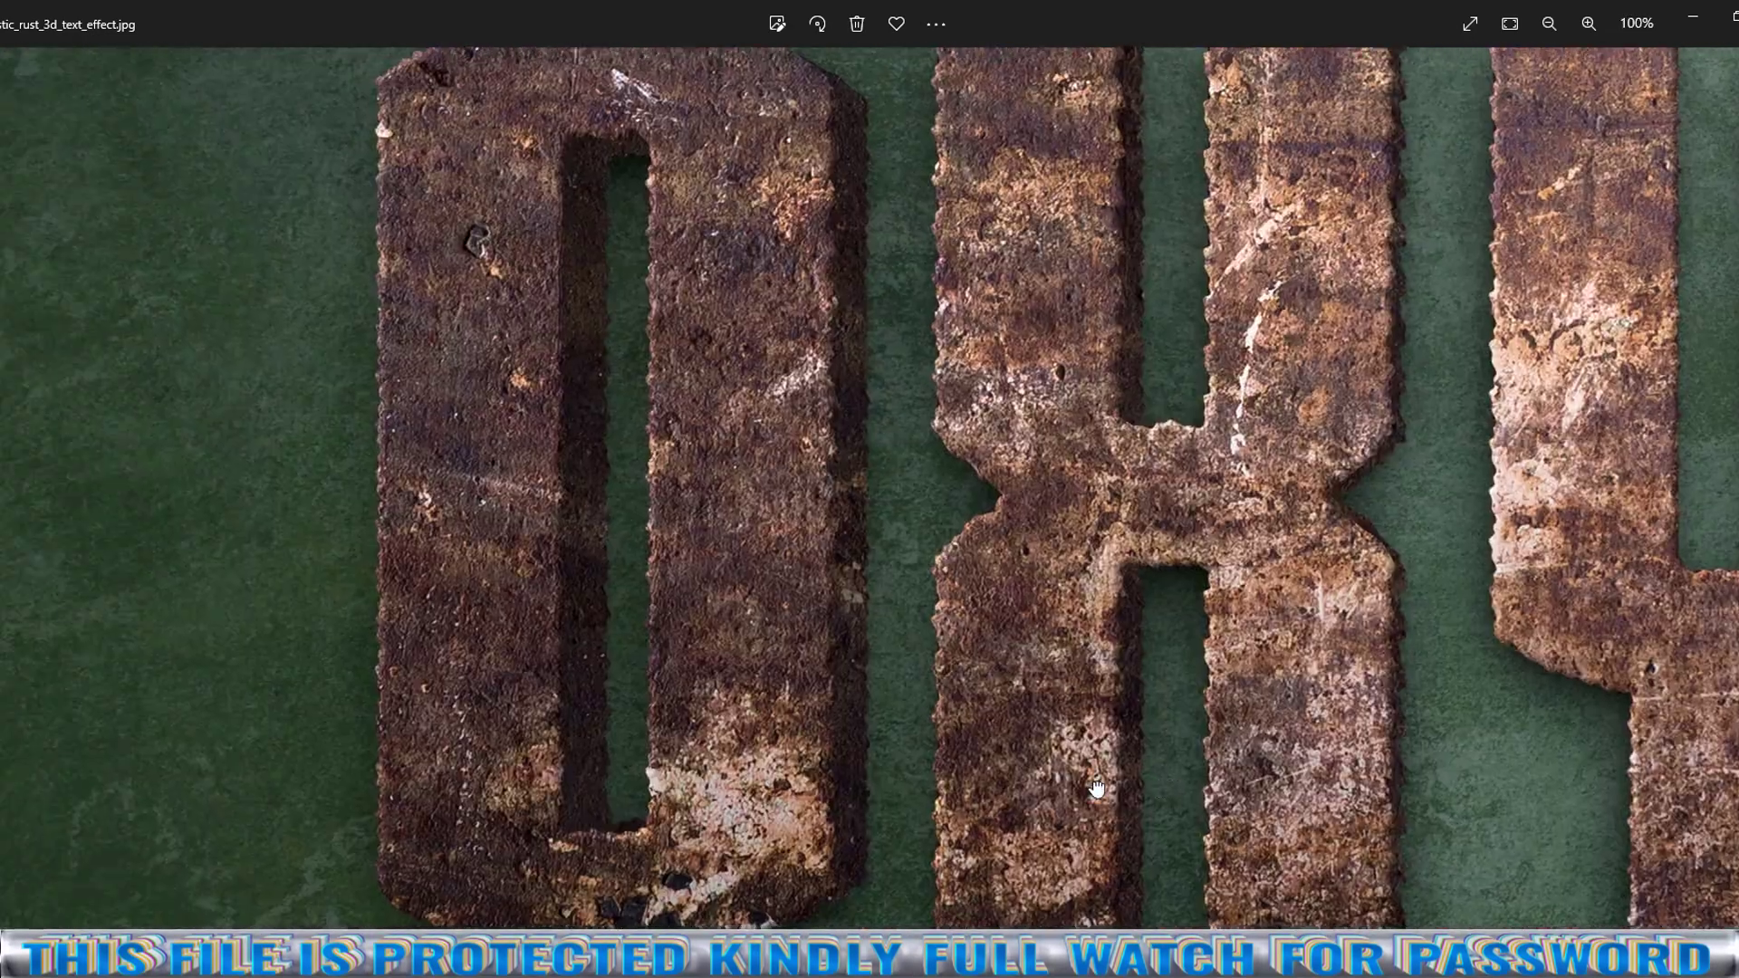
scroll(1097, 791, down, 2)
scroll(1098, 788, down, 2)
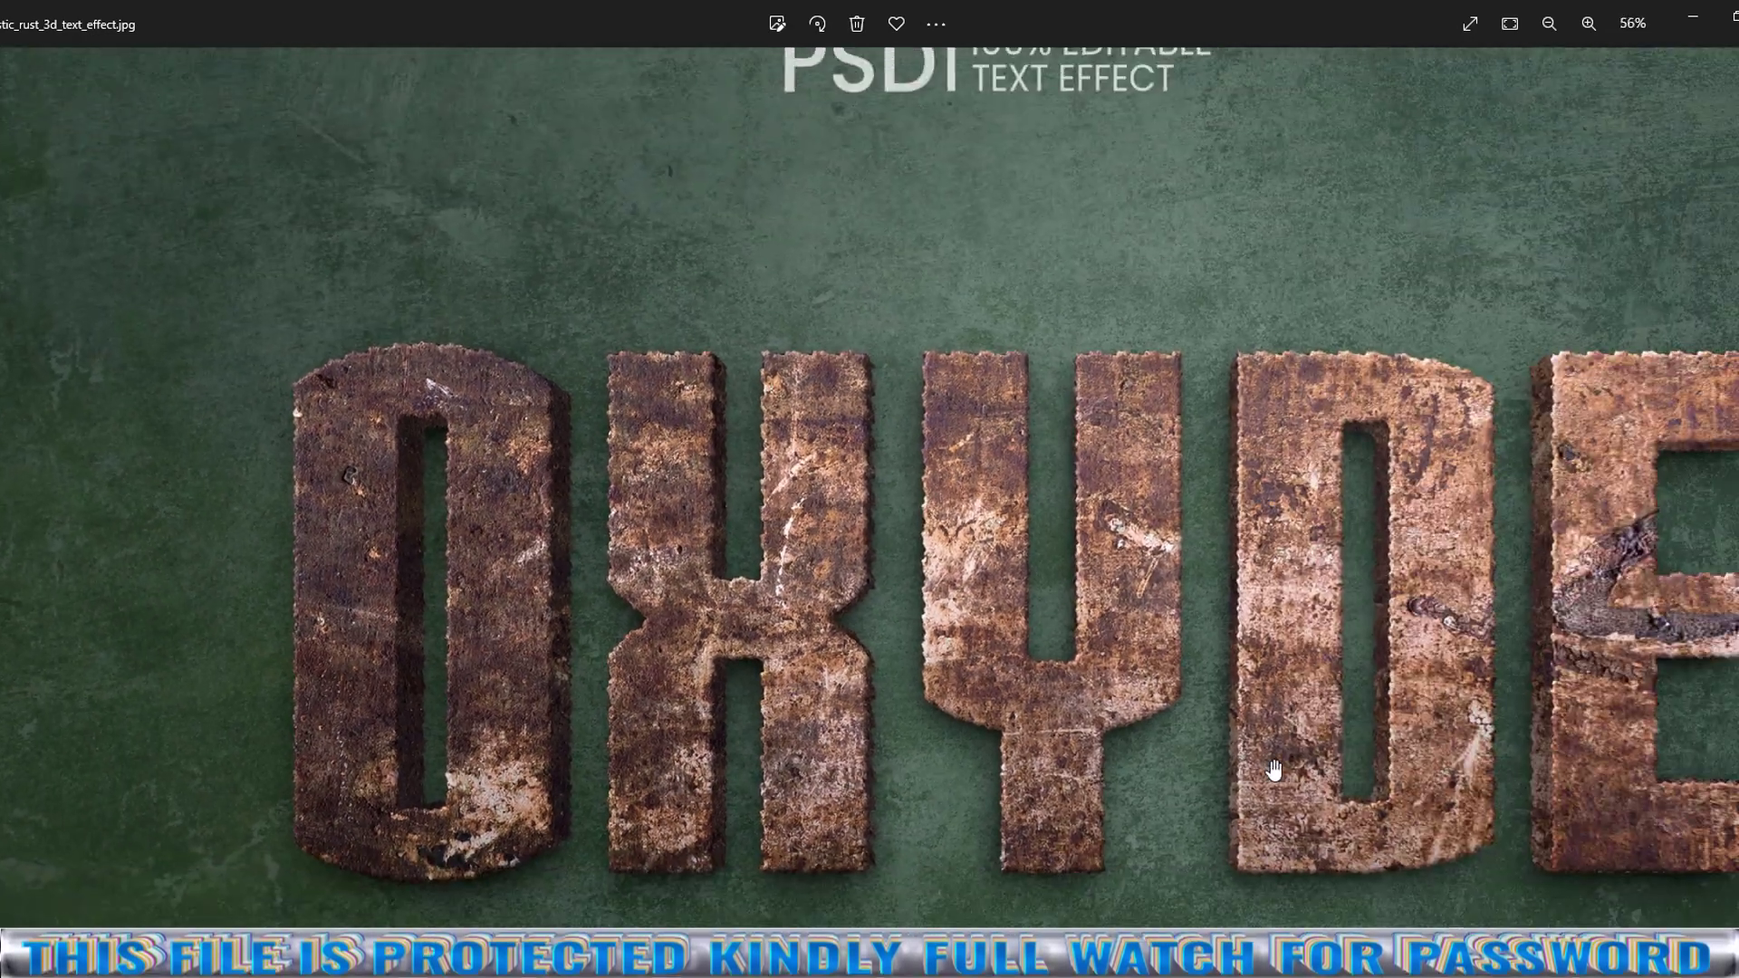
scroll(1263, 766, down, 1)
Move to the SHINY preview and inspect the letters close up.
key(Right)
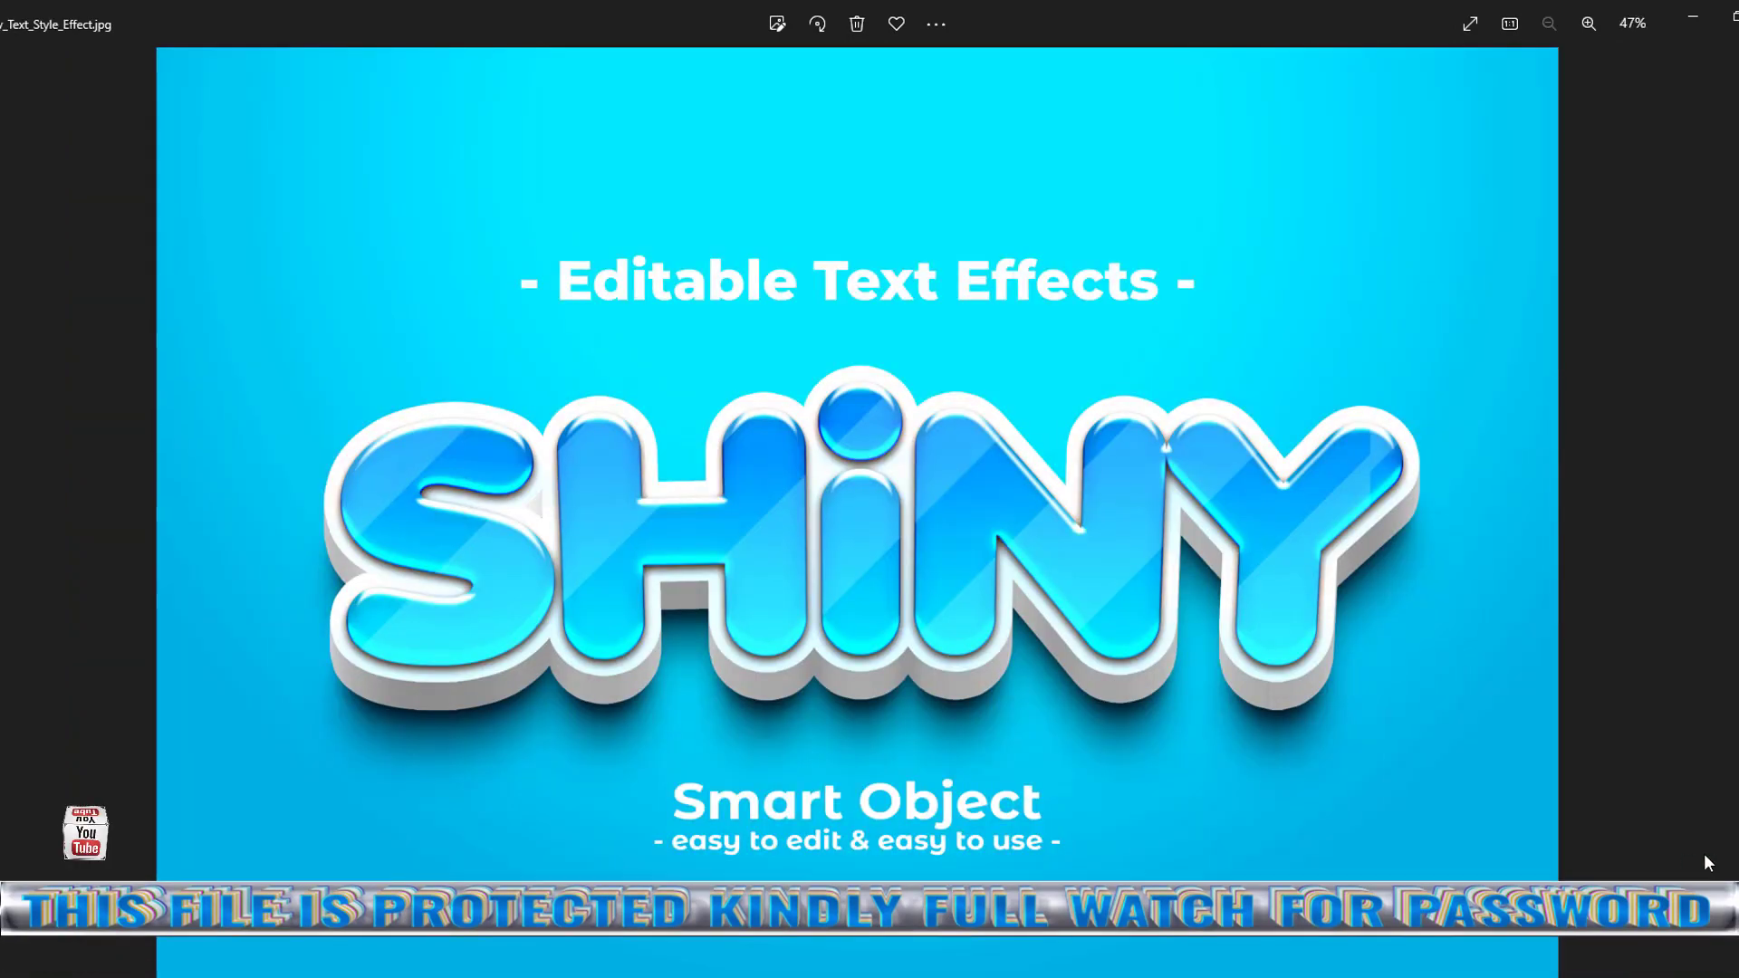
scroll(574, 601, up, 3)
mouse_move(575, 601)
mouse_down()
mouse_move(619, 888)
mouse_move(570, 574)
mouse_up()
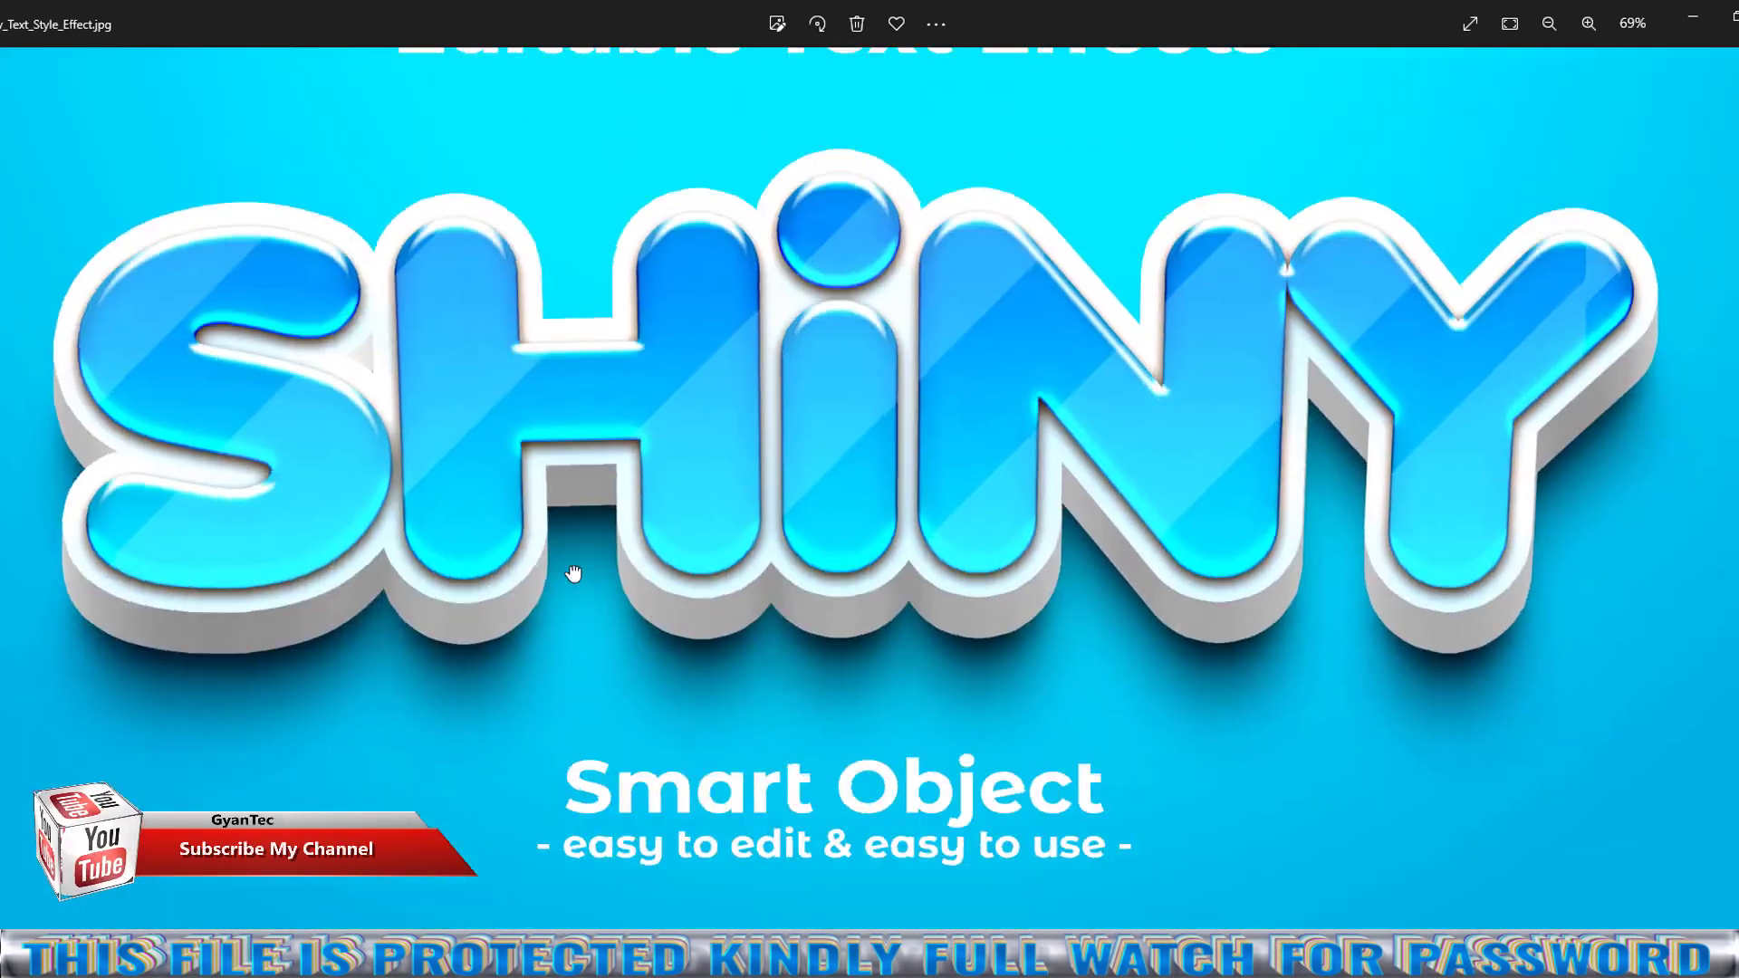
scroll(1099, 710, up, 2)
scroll(1099, 710, up, 1)
drag(1099, 711, 1242, 920)
scroll(1237, 896, down, 1)
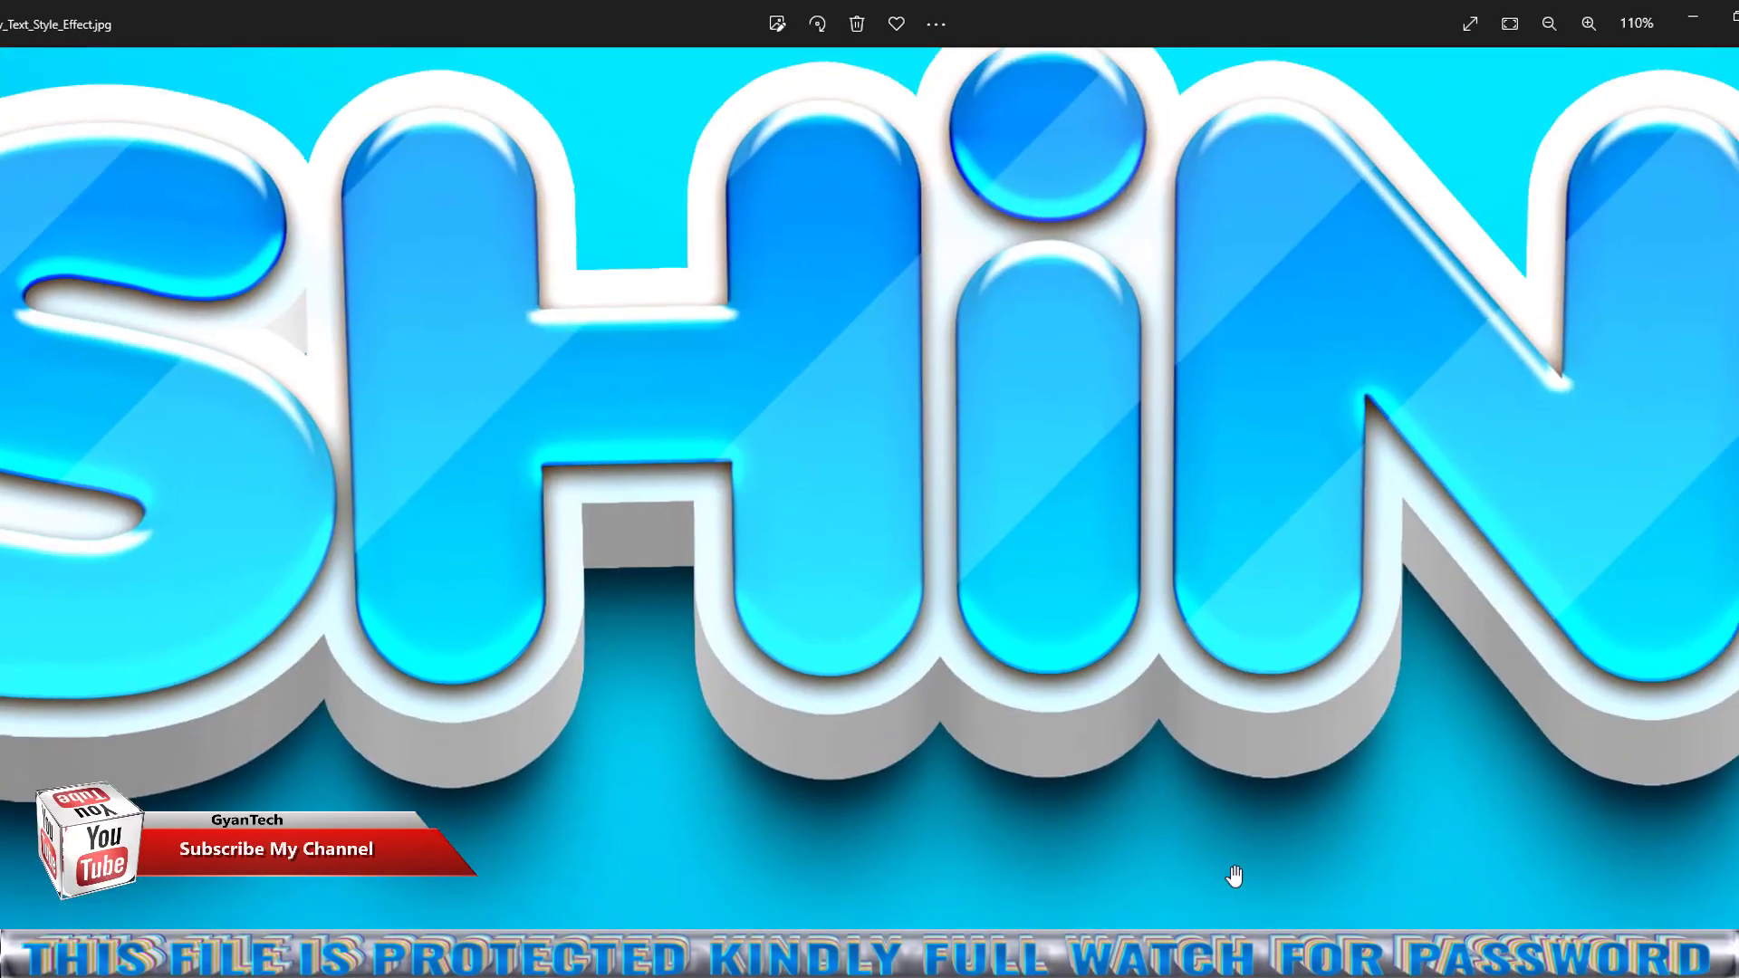
scroll(1228, 876, down, 2)
scroll(1268, 878, down, 2)
Inspect the SLICE preview, including the whole word and the 100% EDITABLE heading.
key(Right)
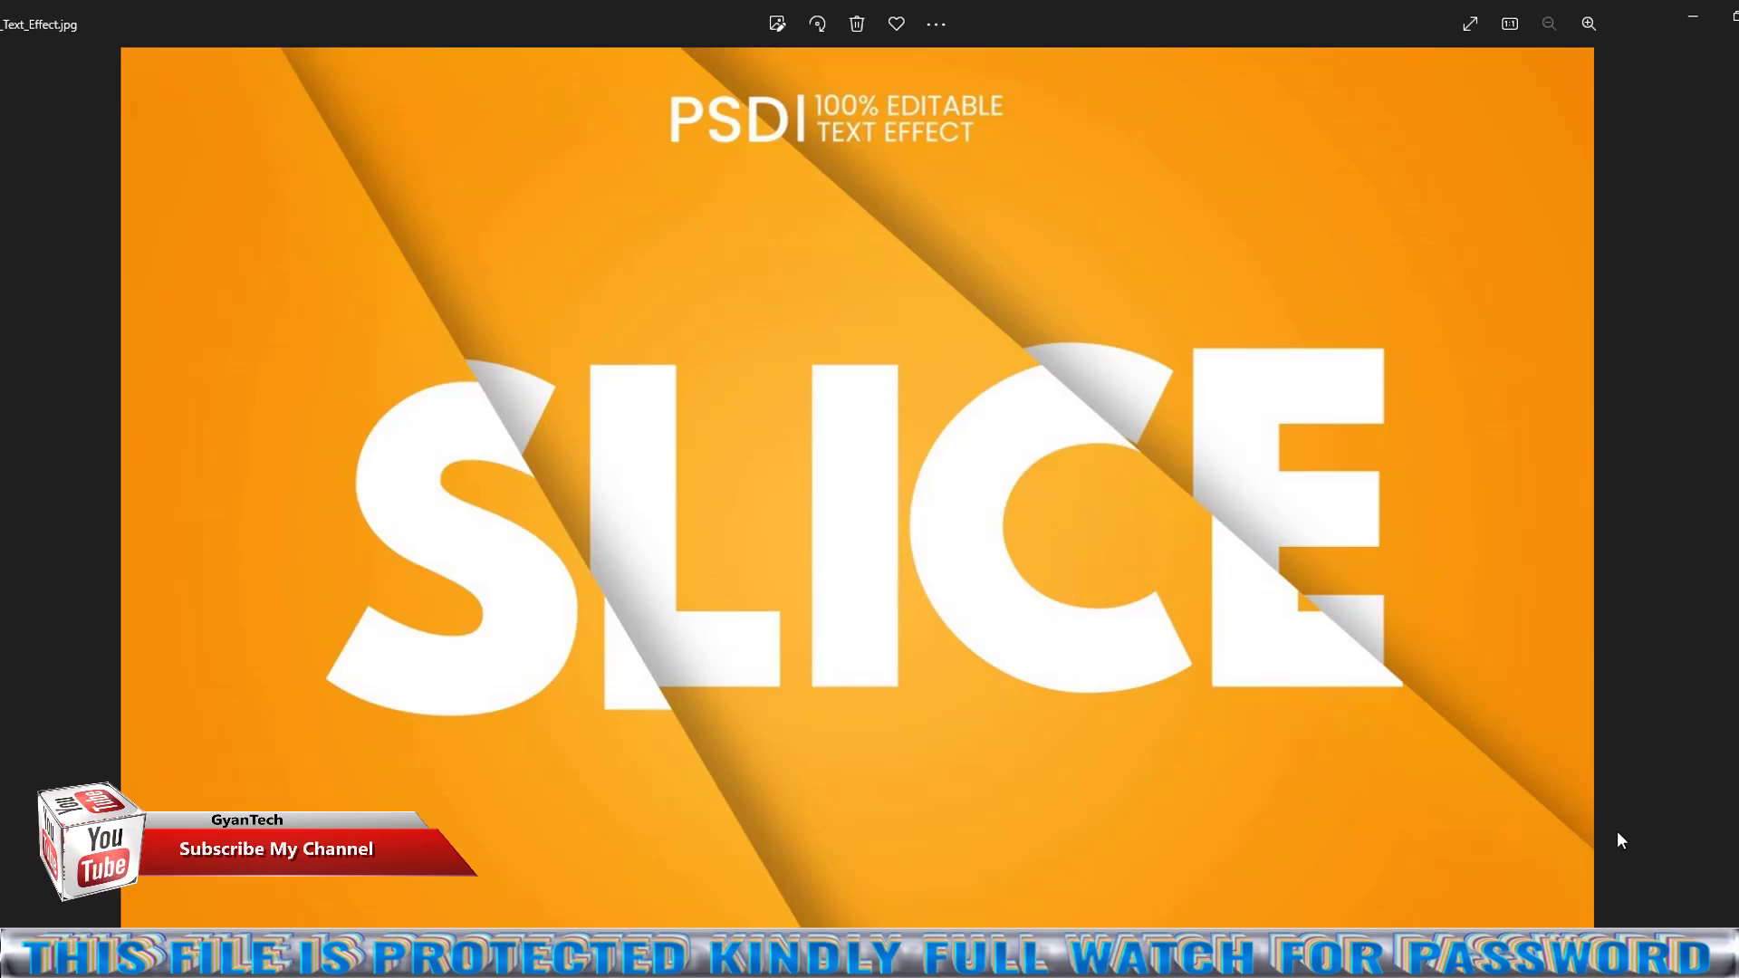
scroll(1127, 769, up, 3)
drag(722, 606, 1194, 921)
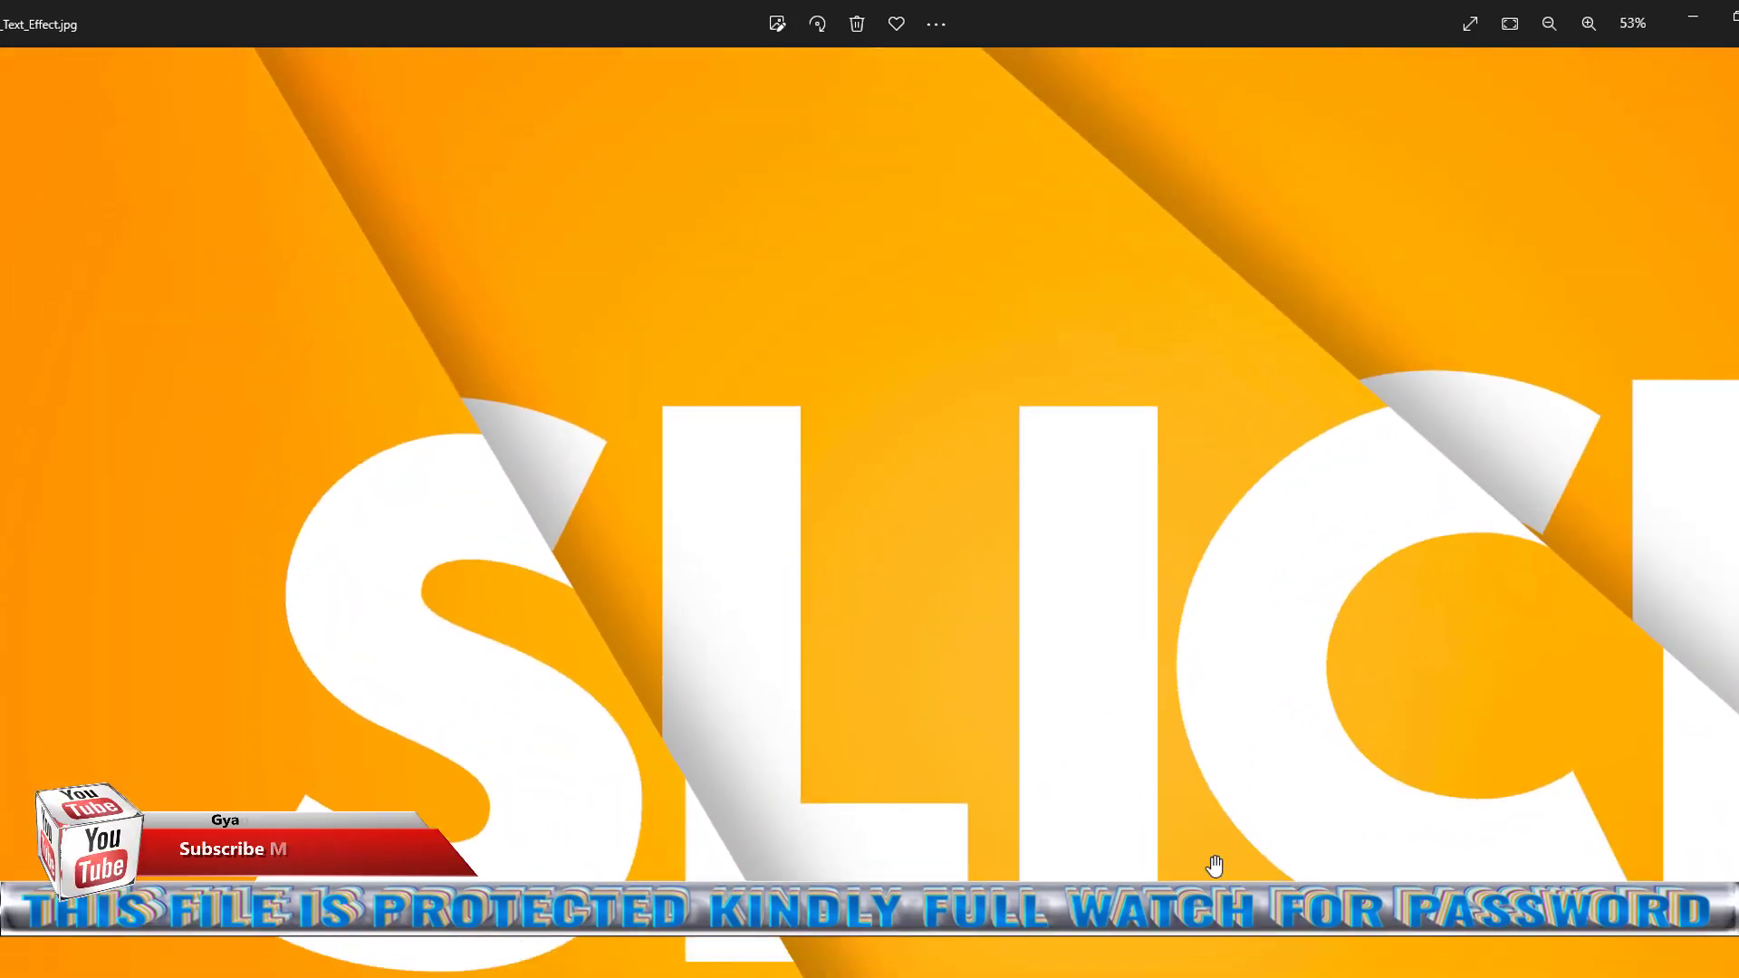
drag(1465, 699, 821, 714)
scroll(699, 634, up, 2)
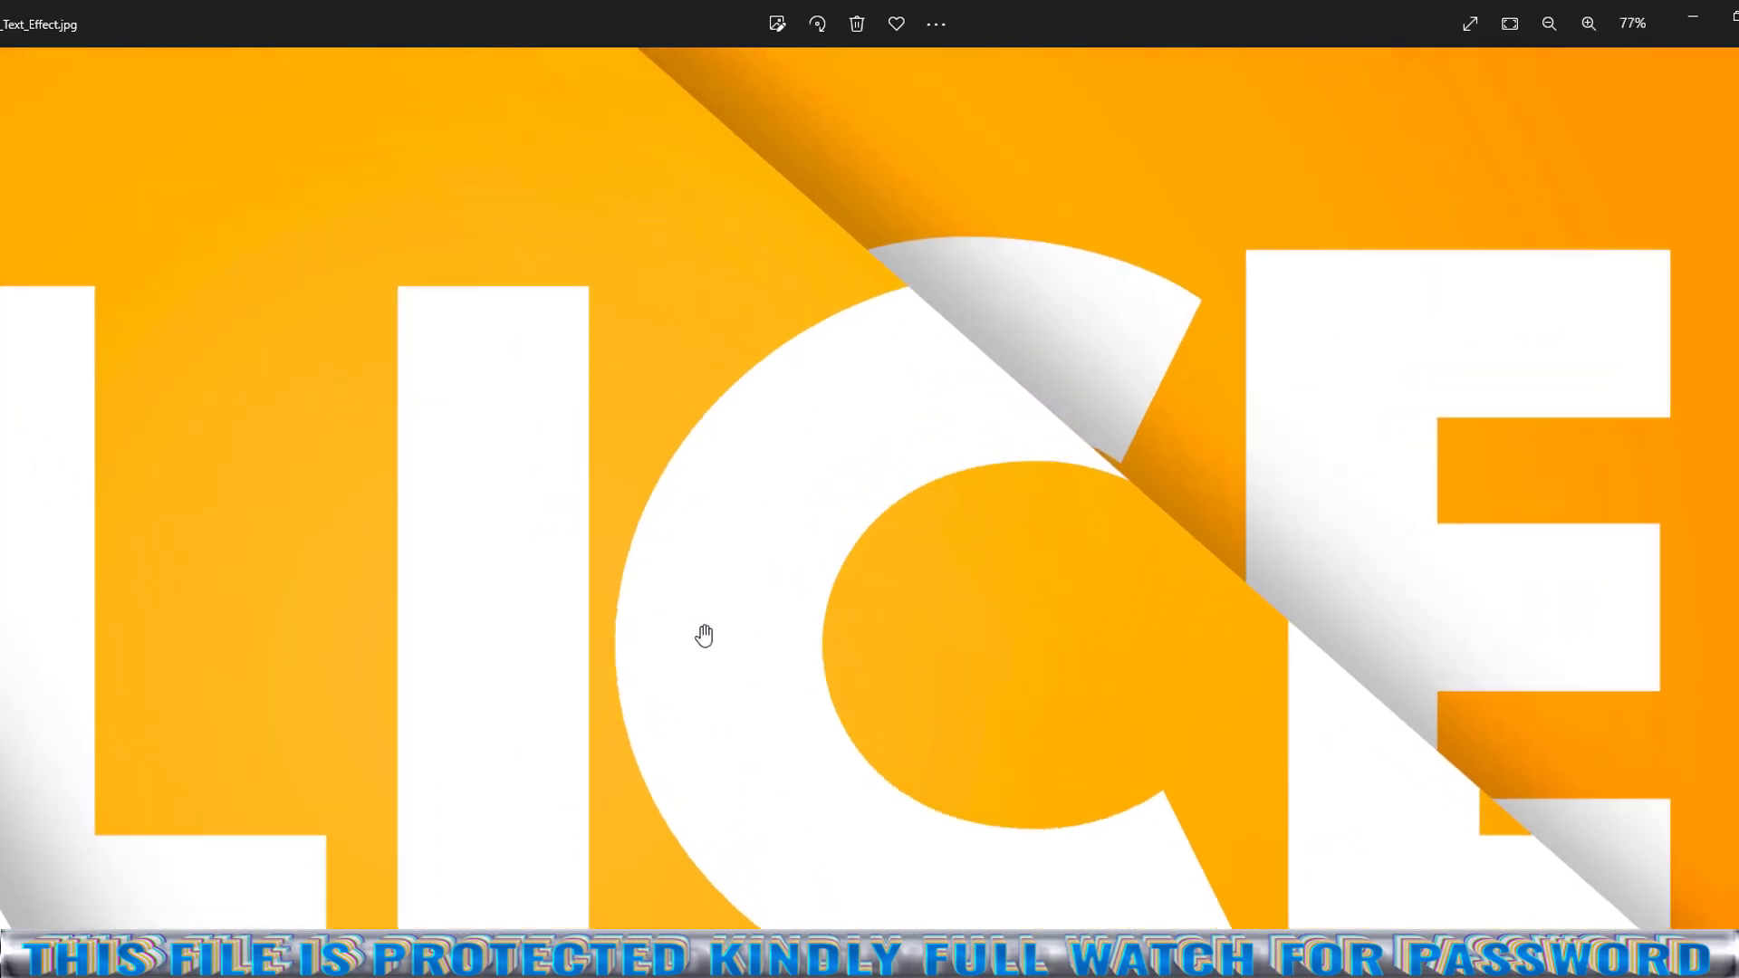
mouse_move(1030, 657)
mouse_down()
mouse_move(1192, 891)
mouse_move(1165, 769)
mouse_up()
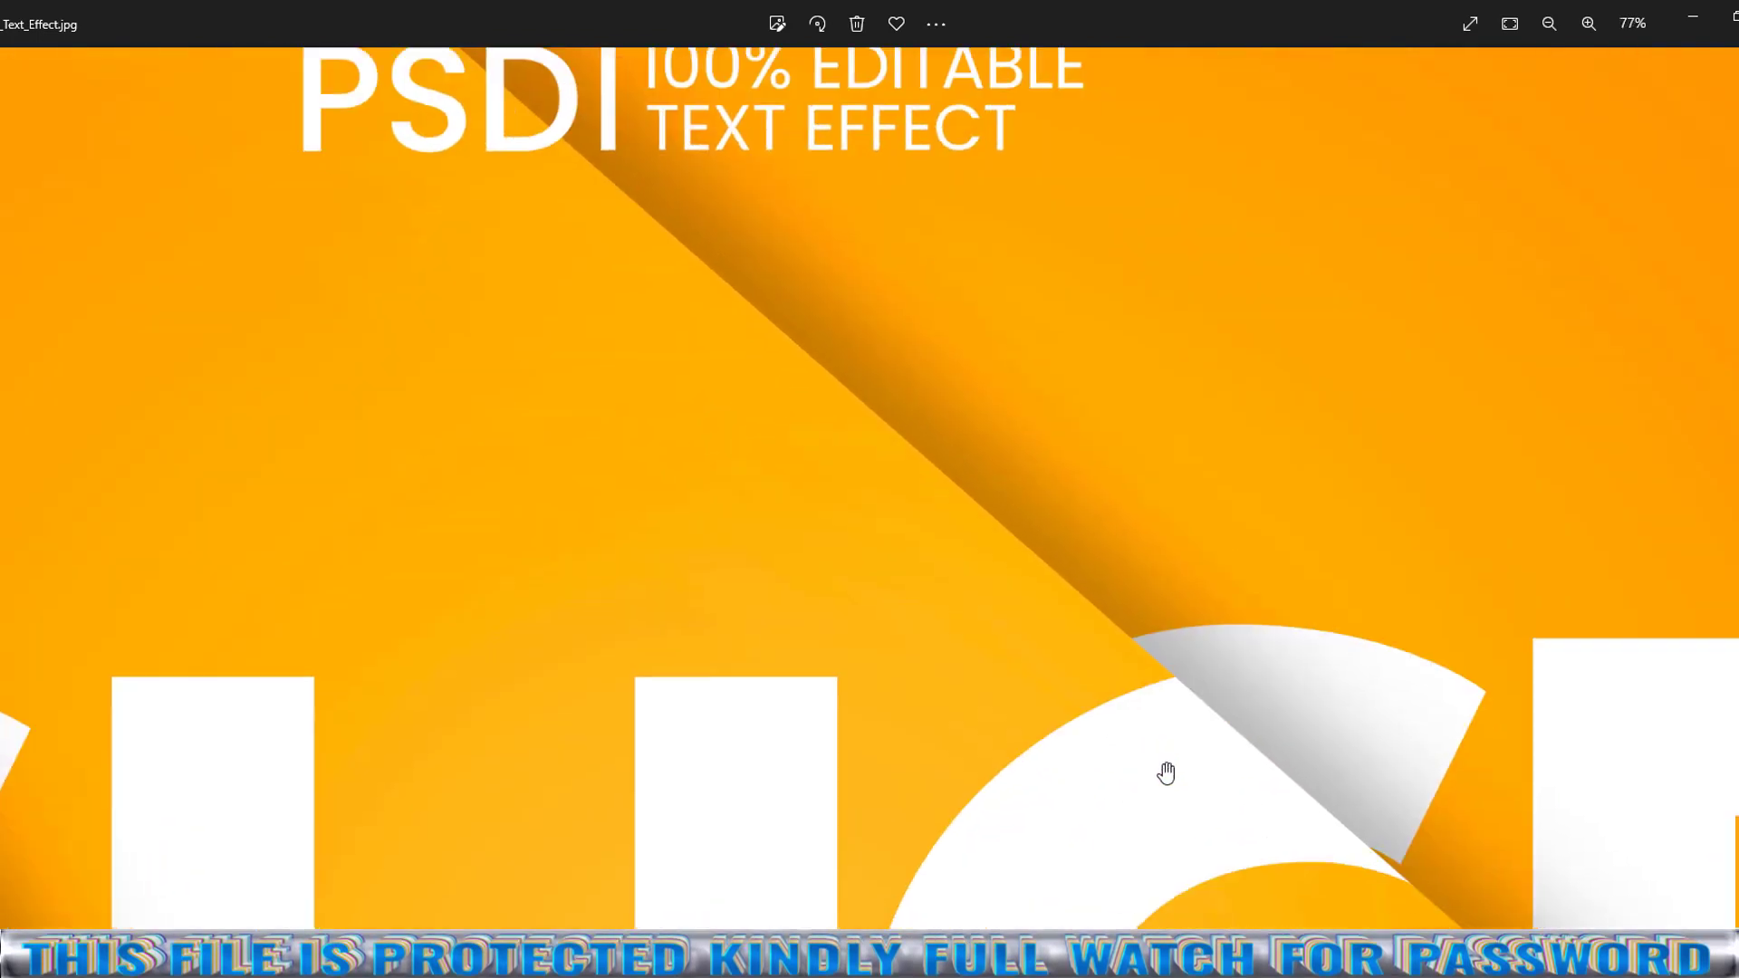
scroll(1165, 769, down, 3)
scroll(1166, 770, down, 1)
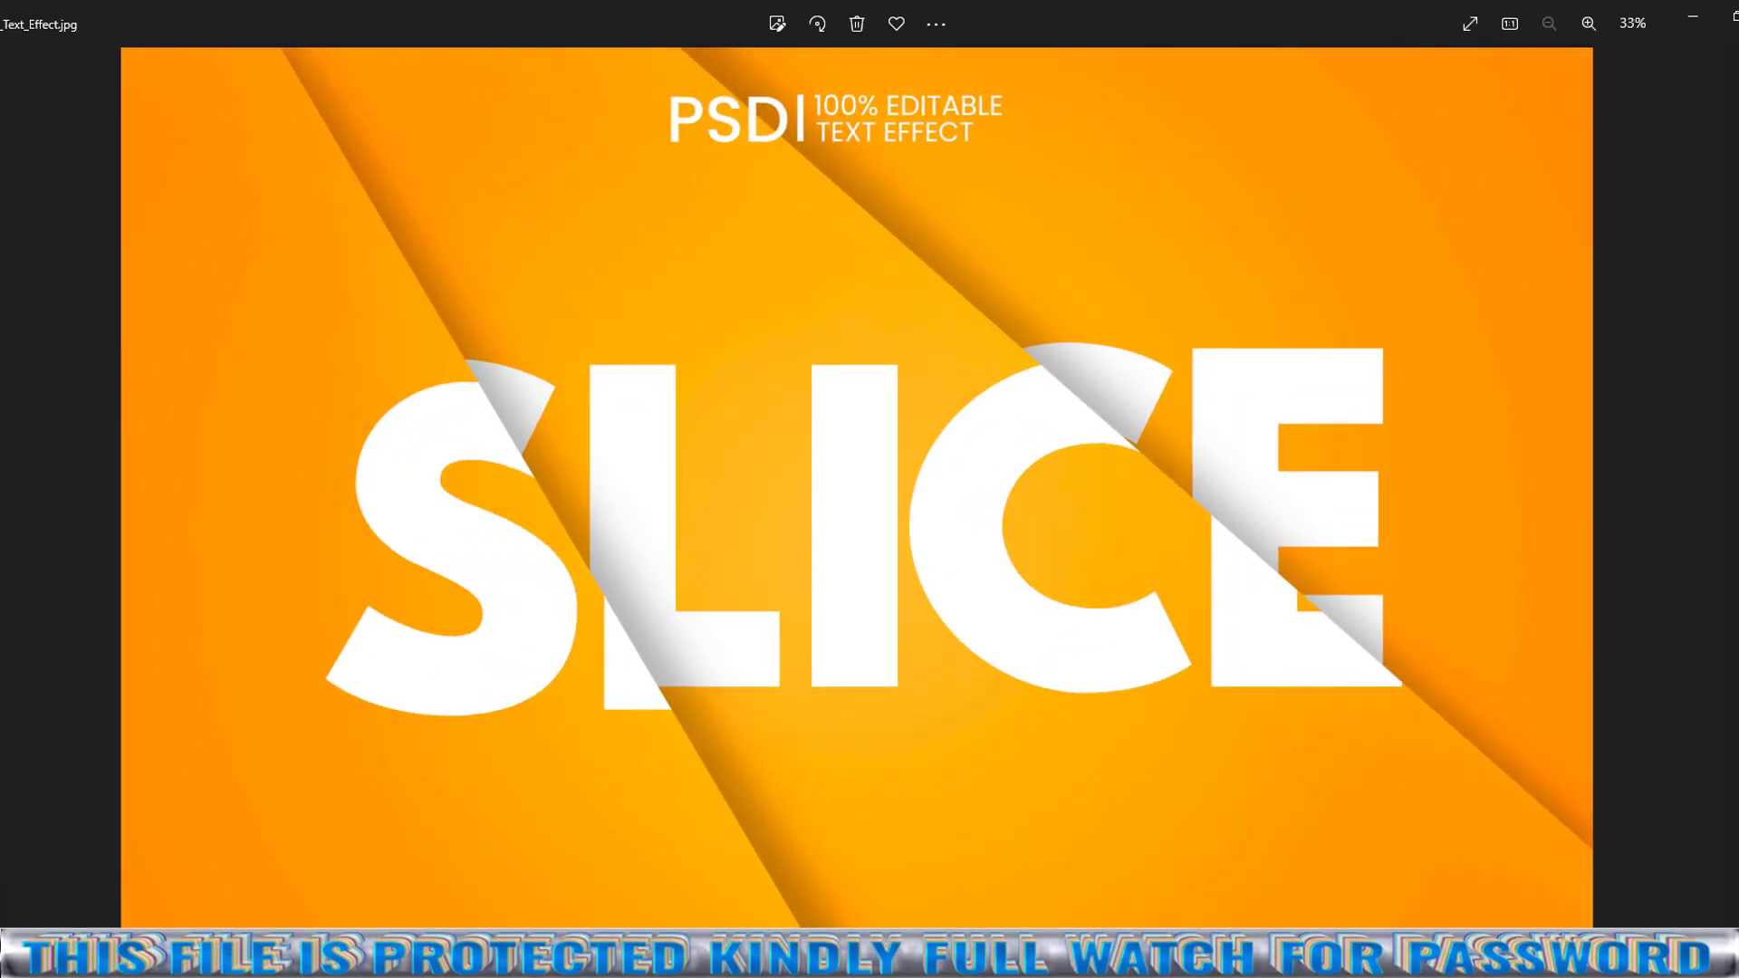
Inspect the shattered-glass Split preview letter by letter.
key(Right)
scroll(1101, 784, up, 2)
drag(919, 634, 918, 960)
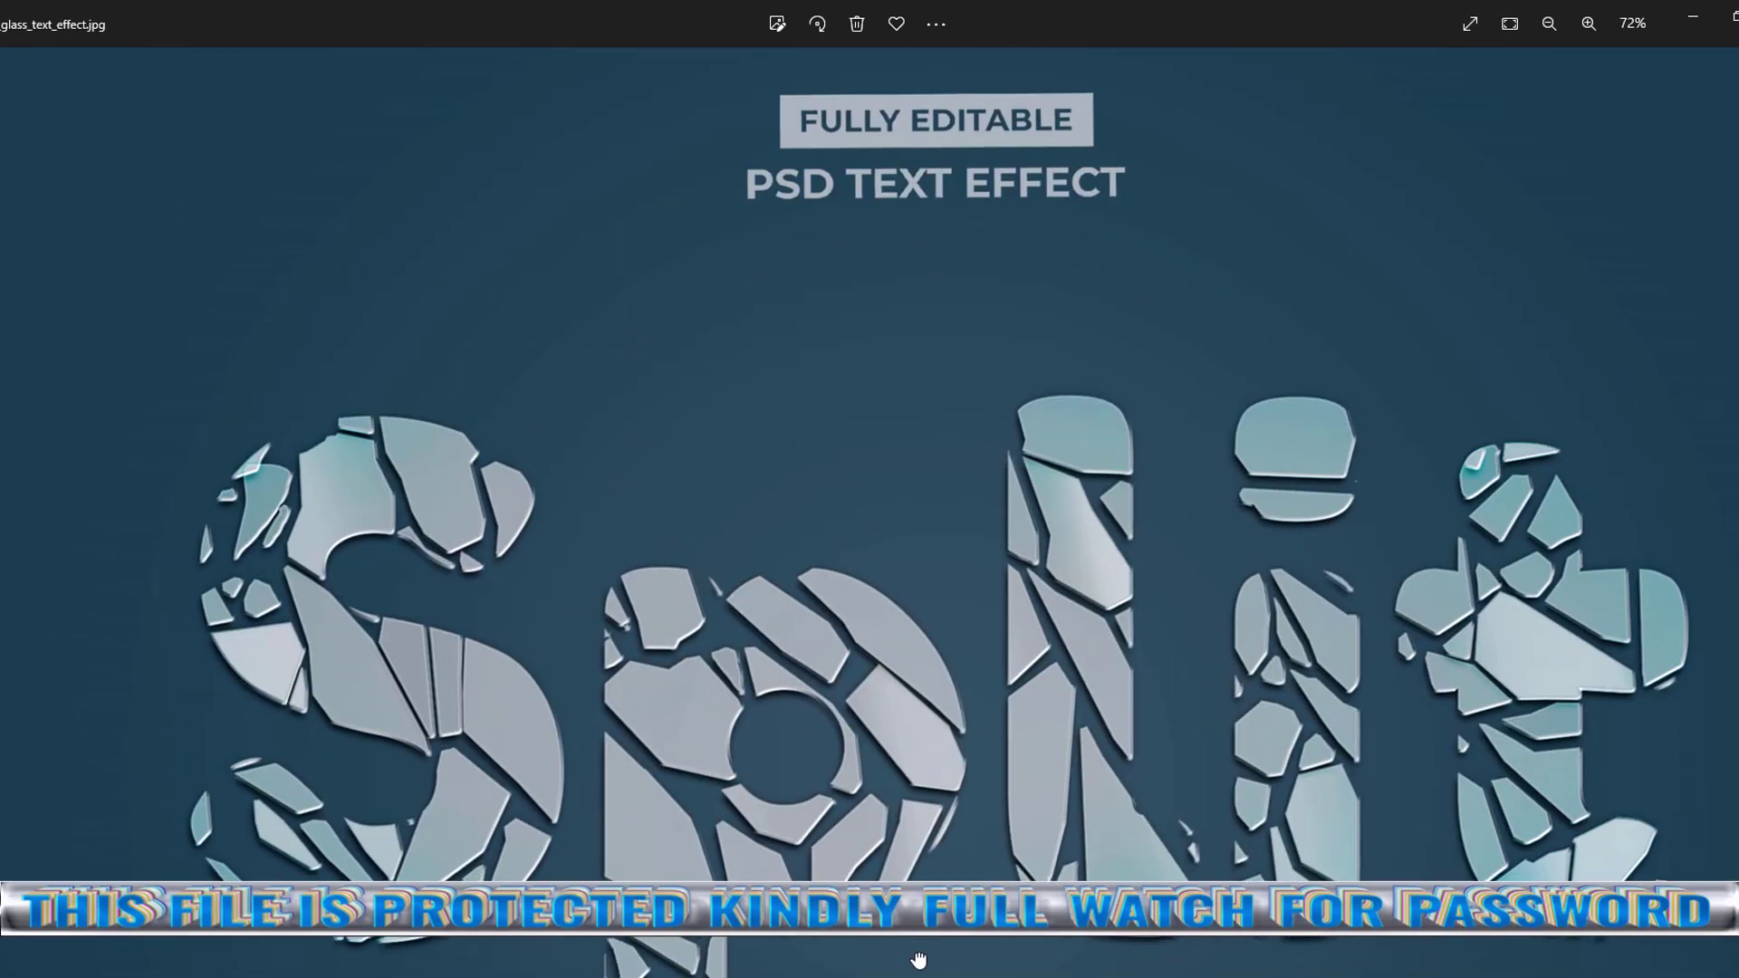
scroll(1067, 710, down, 2)
scroll(1067, 711, up, 4)
mouse_move(1067, 710)
mouse_down()
mouse_move(986, 710)
mouse_move(1169, 868)
mouse_move(998, 761)
mouse_up()
scroll(997, 761, up, 3)
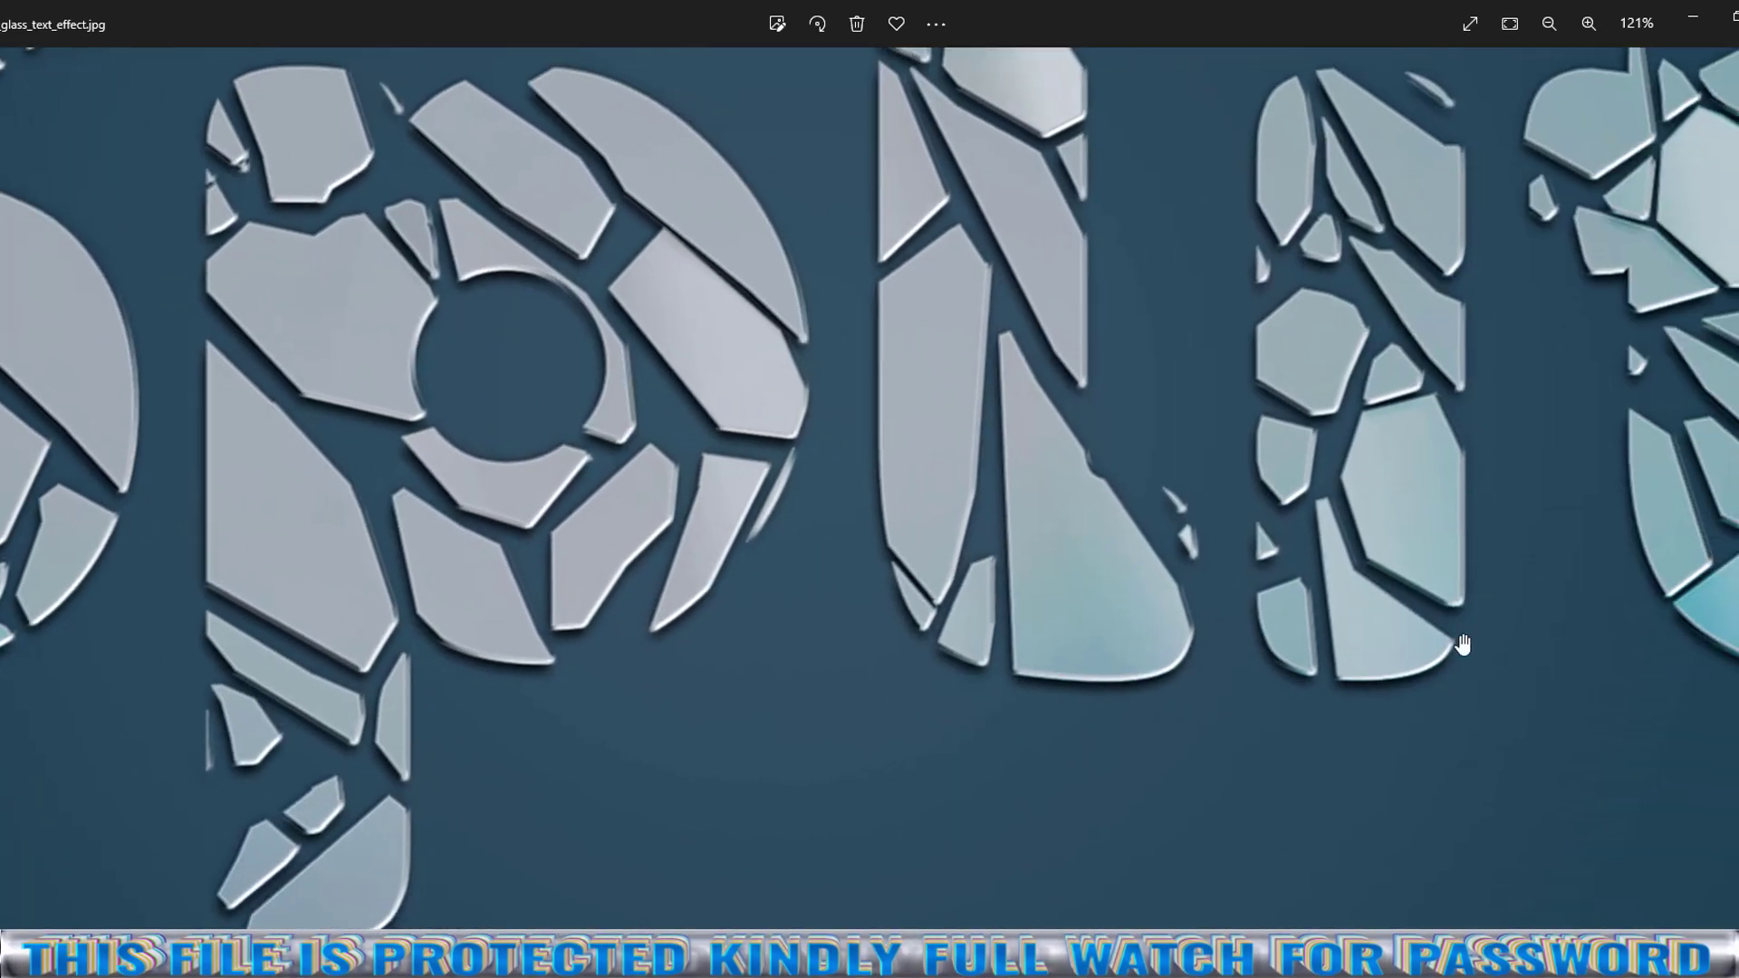
drag(1413, 808, 990, 808)
scroll(1157, 777, down, 3)
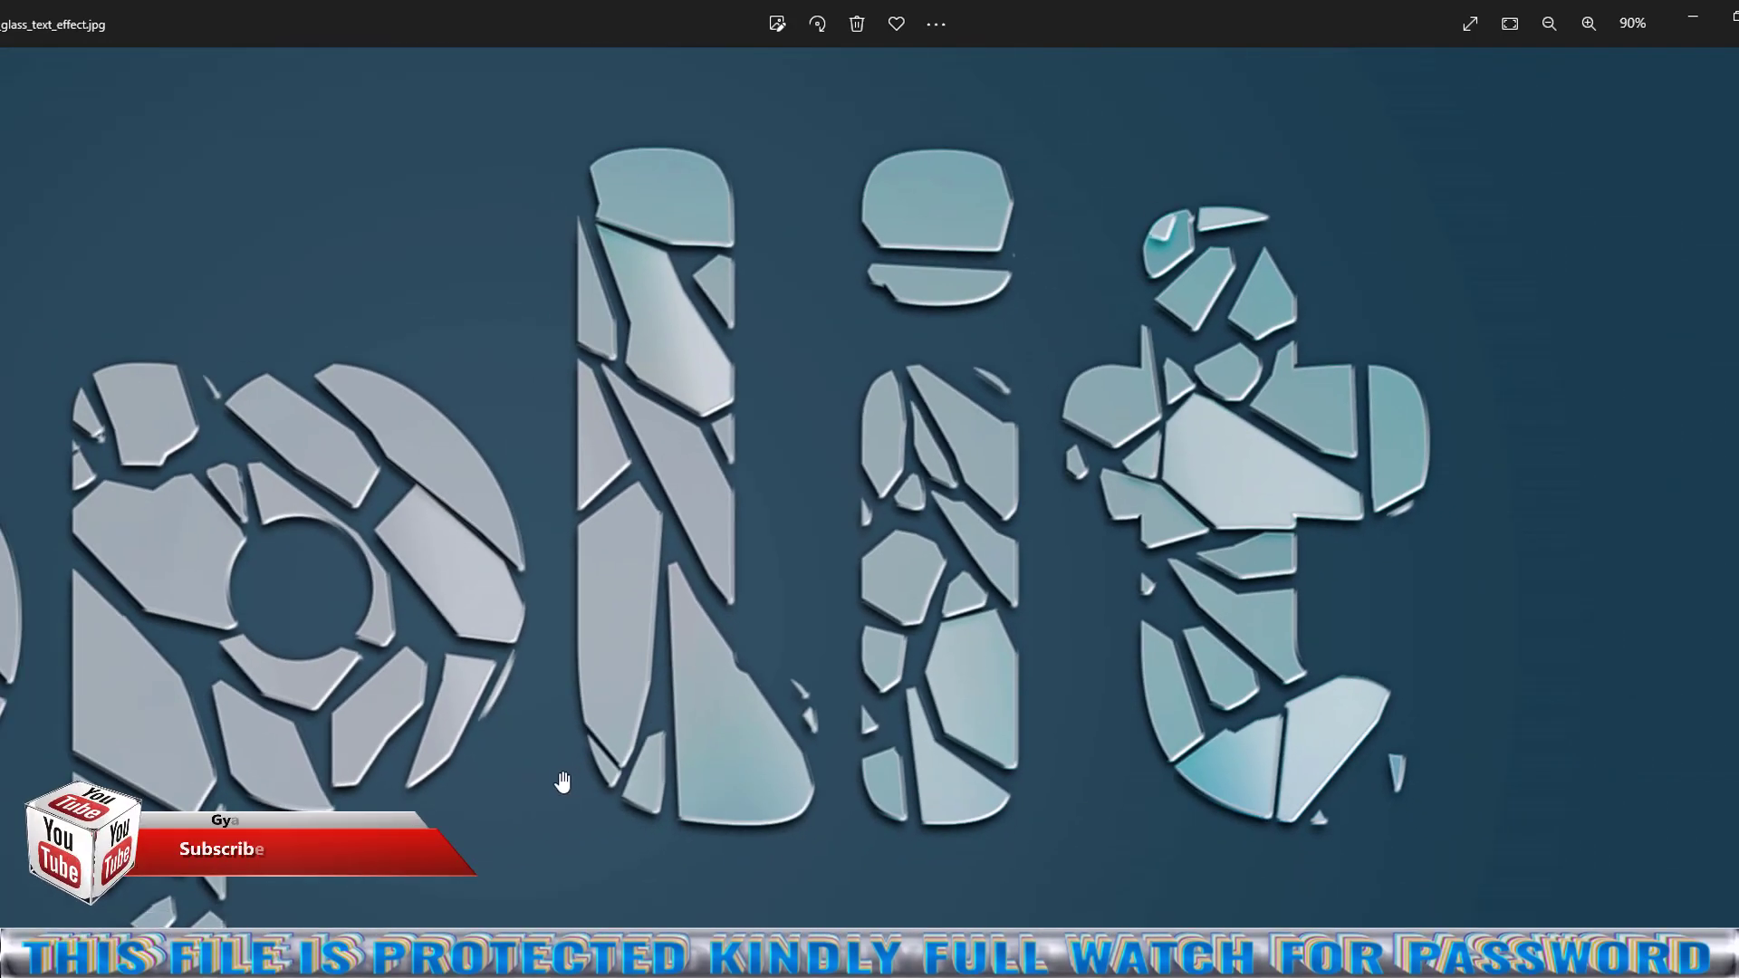
drag(1165, 797, 1234, 881)
scroll(1234, 880, down, 2)
scroll(1133, 808, down, 3)
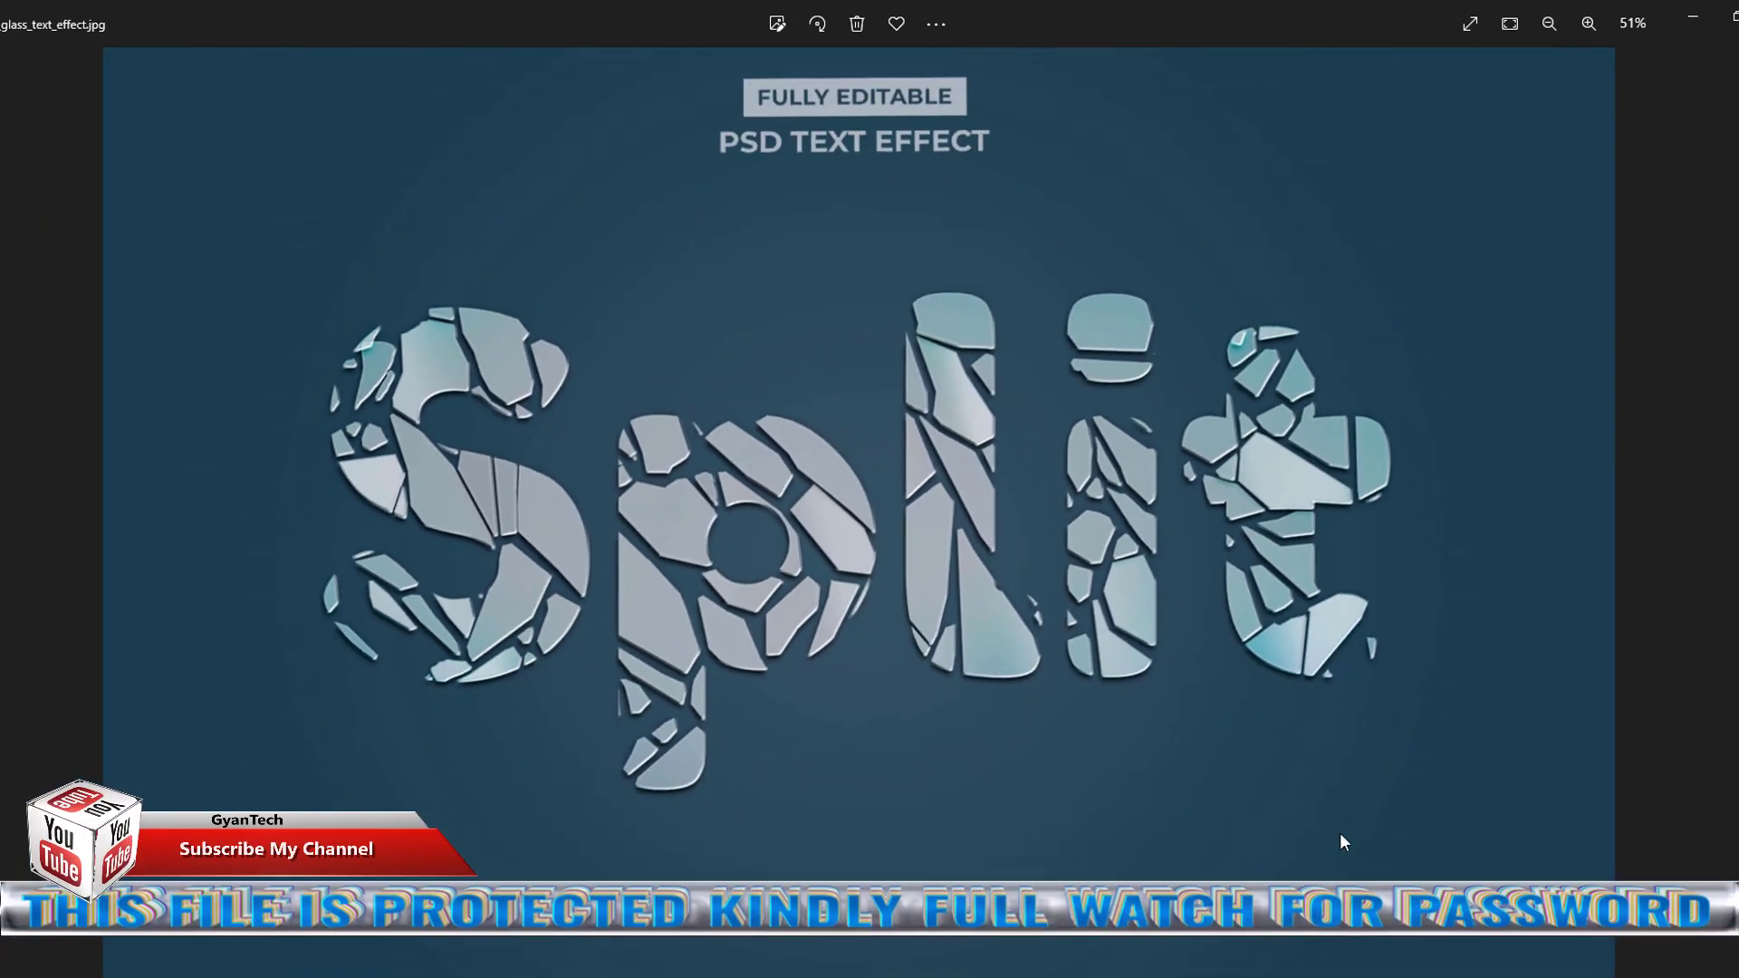
Inspect the BOLD WHITE preview, focusing on the top BOLD letters.
key(Right)
scroll(738, 649, up, 3)
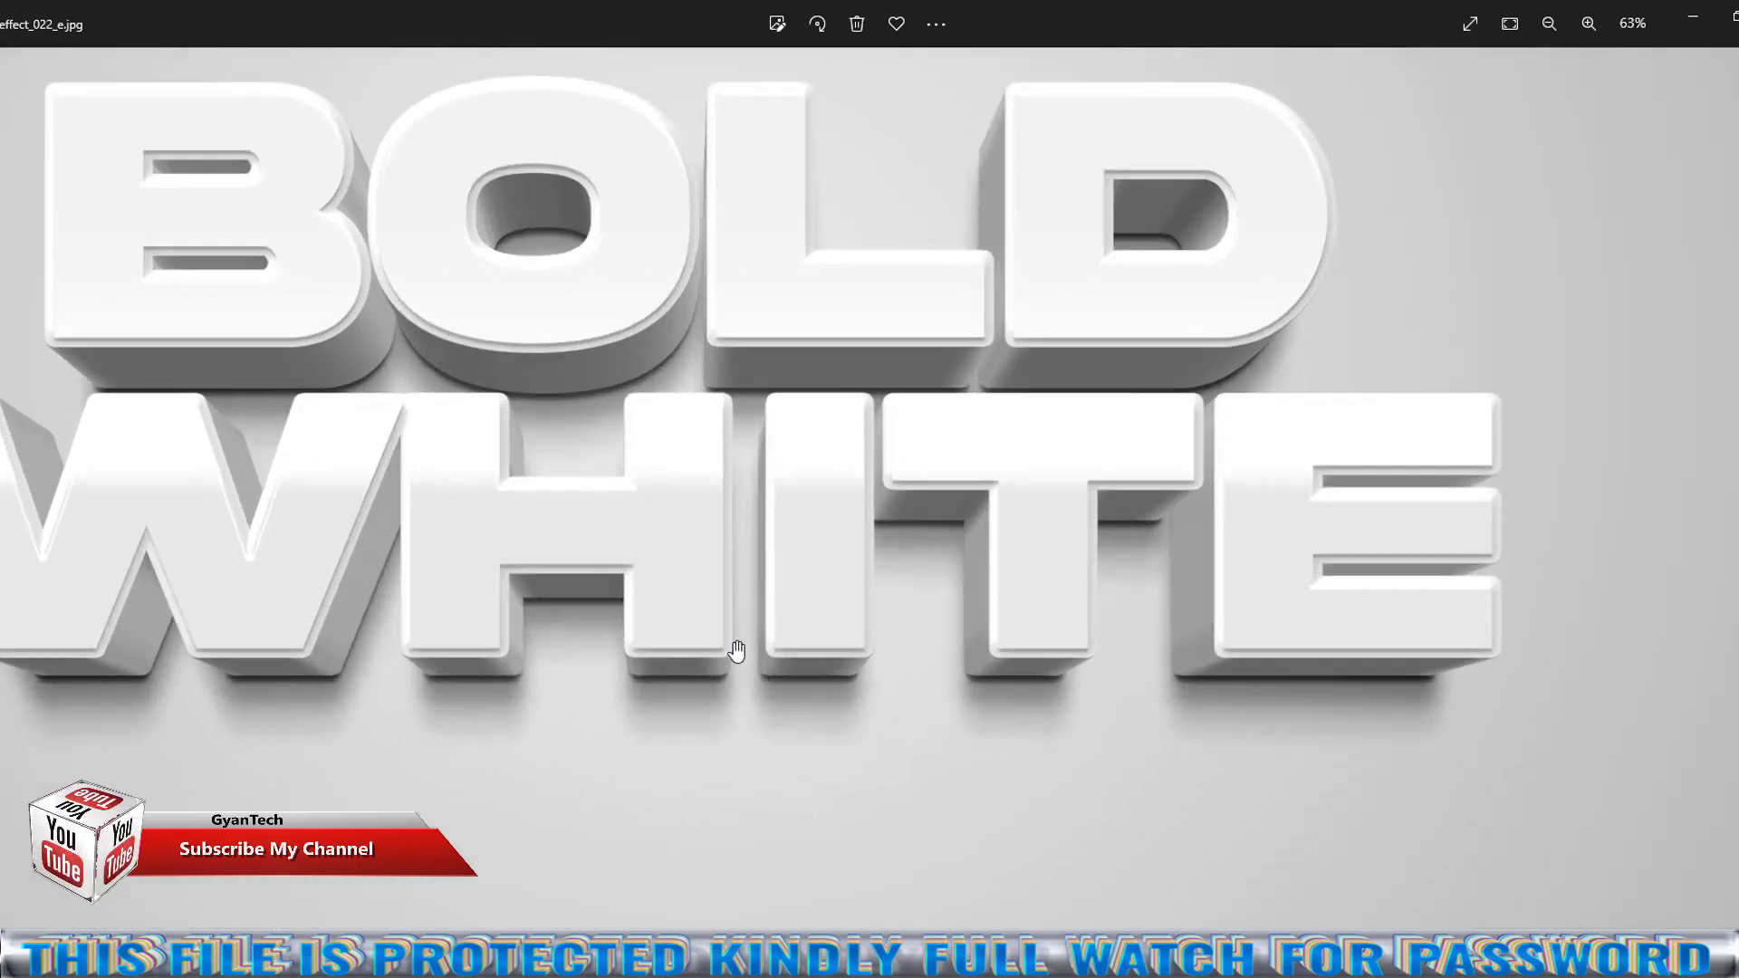
scroll(726, 757, up, 3)
scroll(726, 757, down, 2)
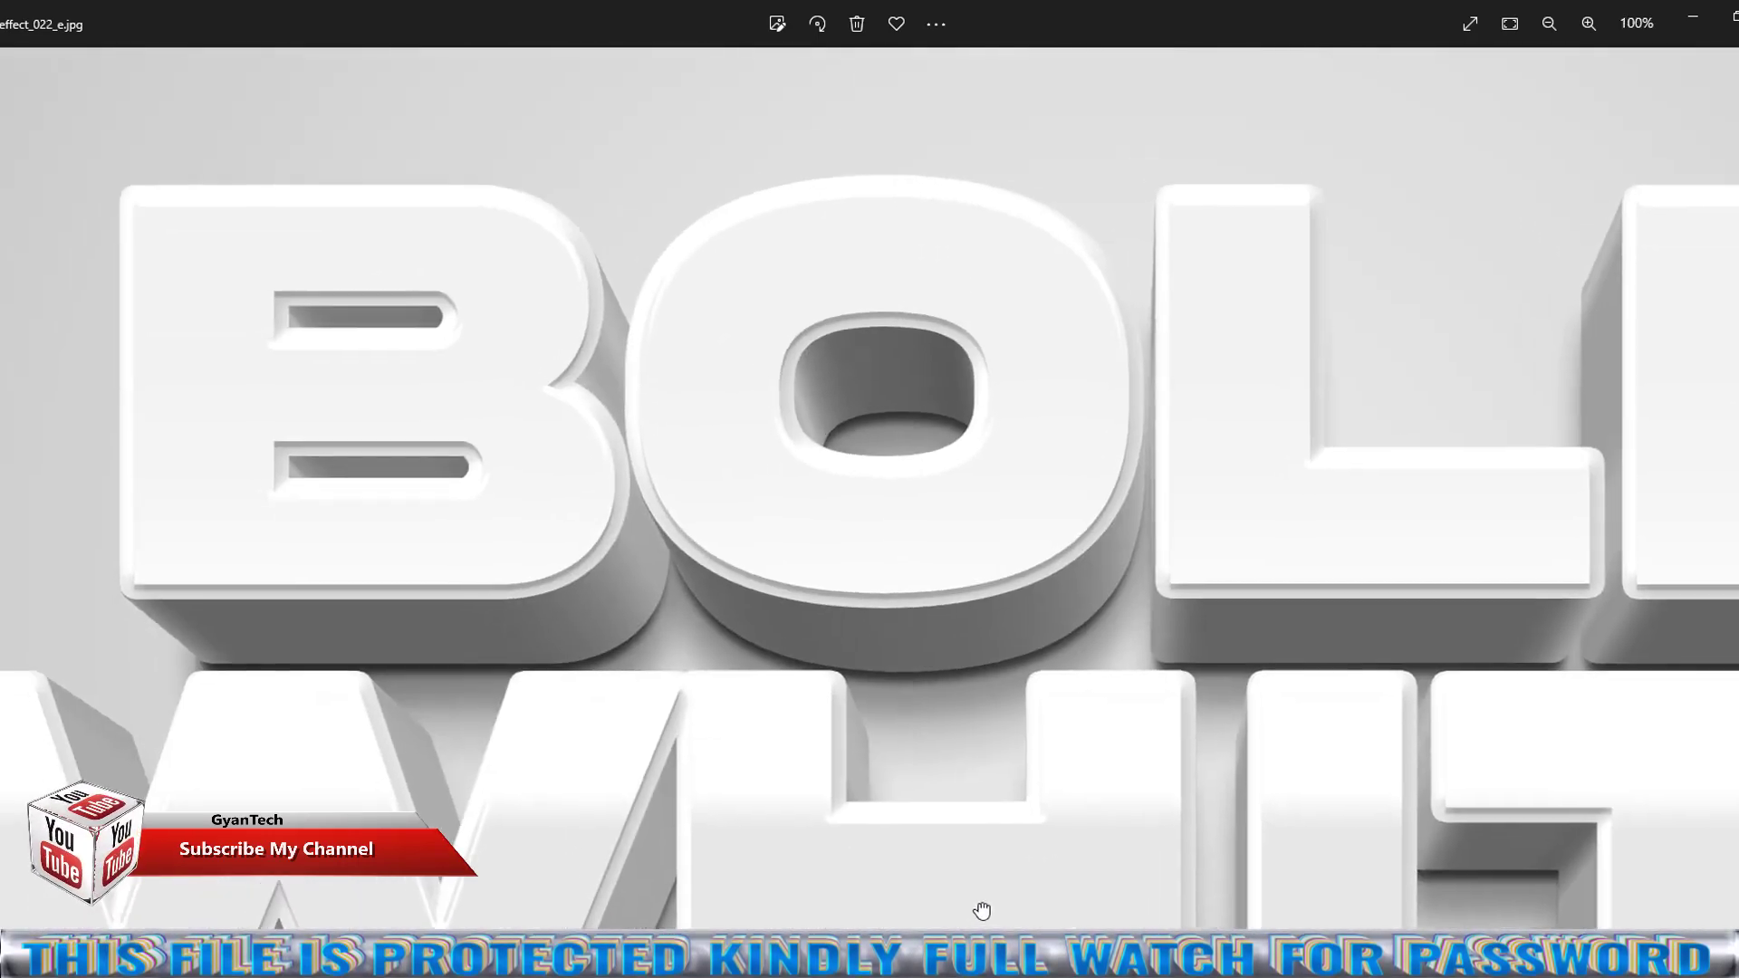
scroll(725, 659, up, 2)
scroll(1137, 664, up, 2)
scroll(896, 786, up, 1)
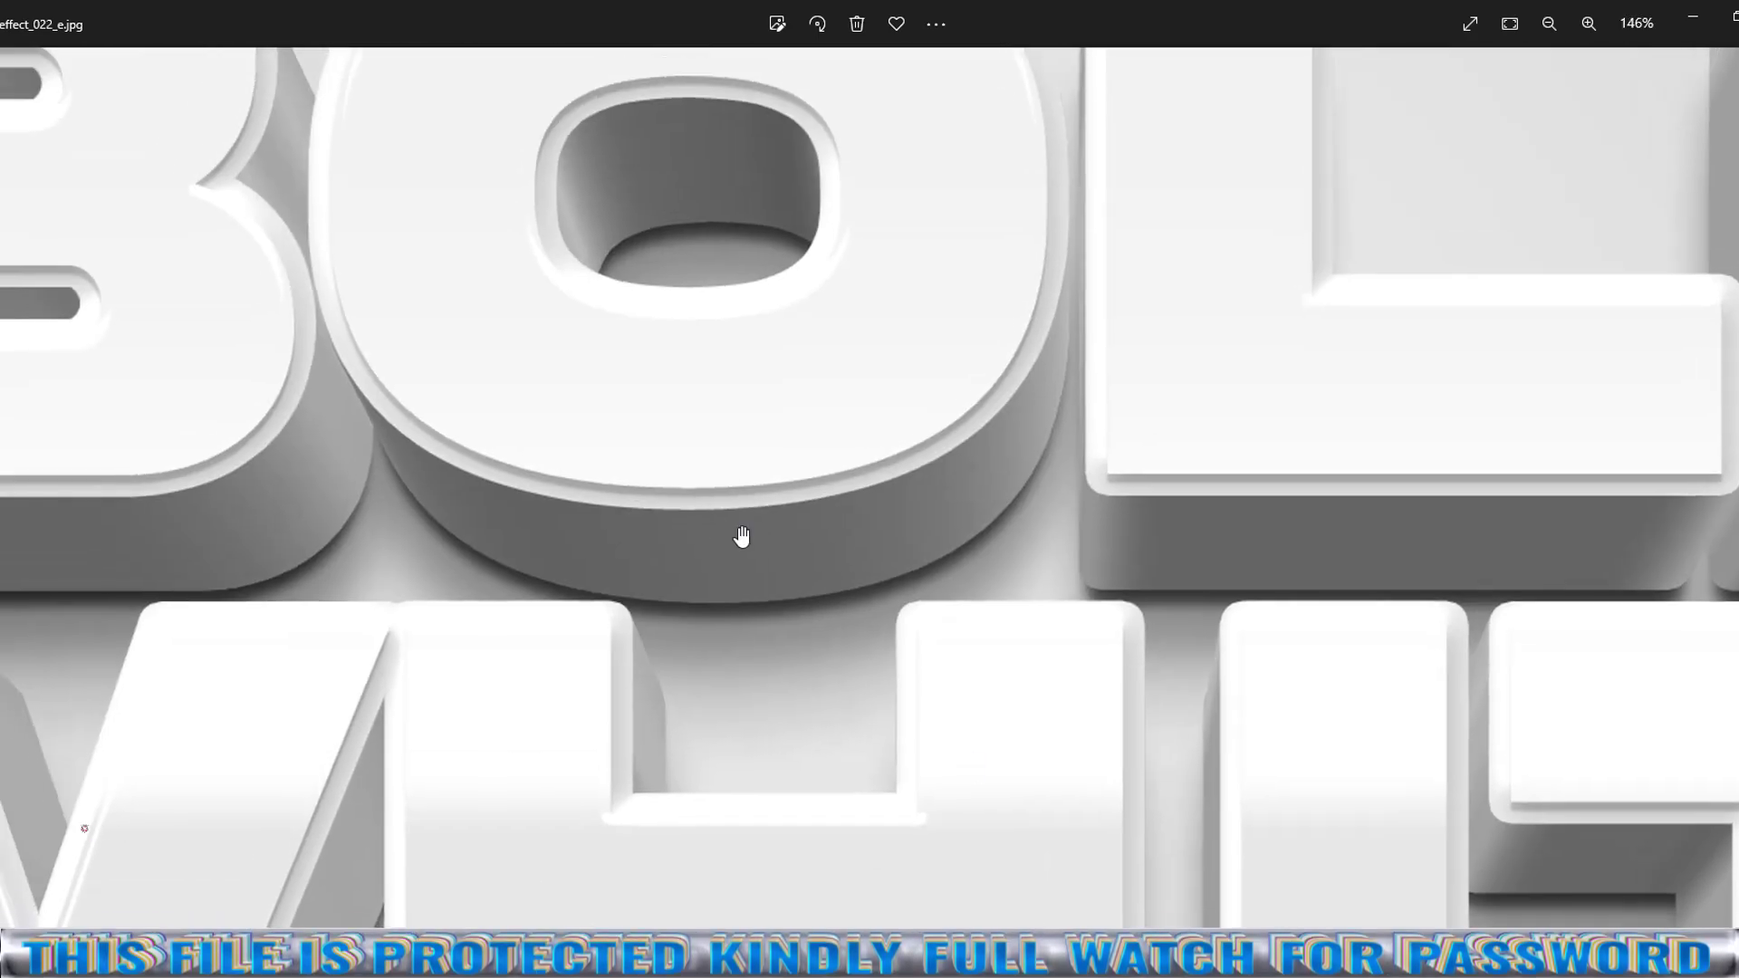
drag(742, 540, 821, 809)
scroll(809, 781, down, 2)
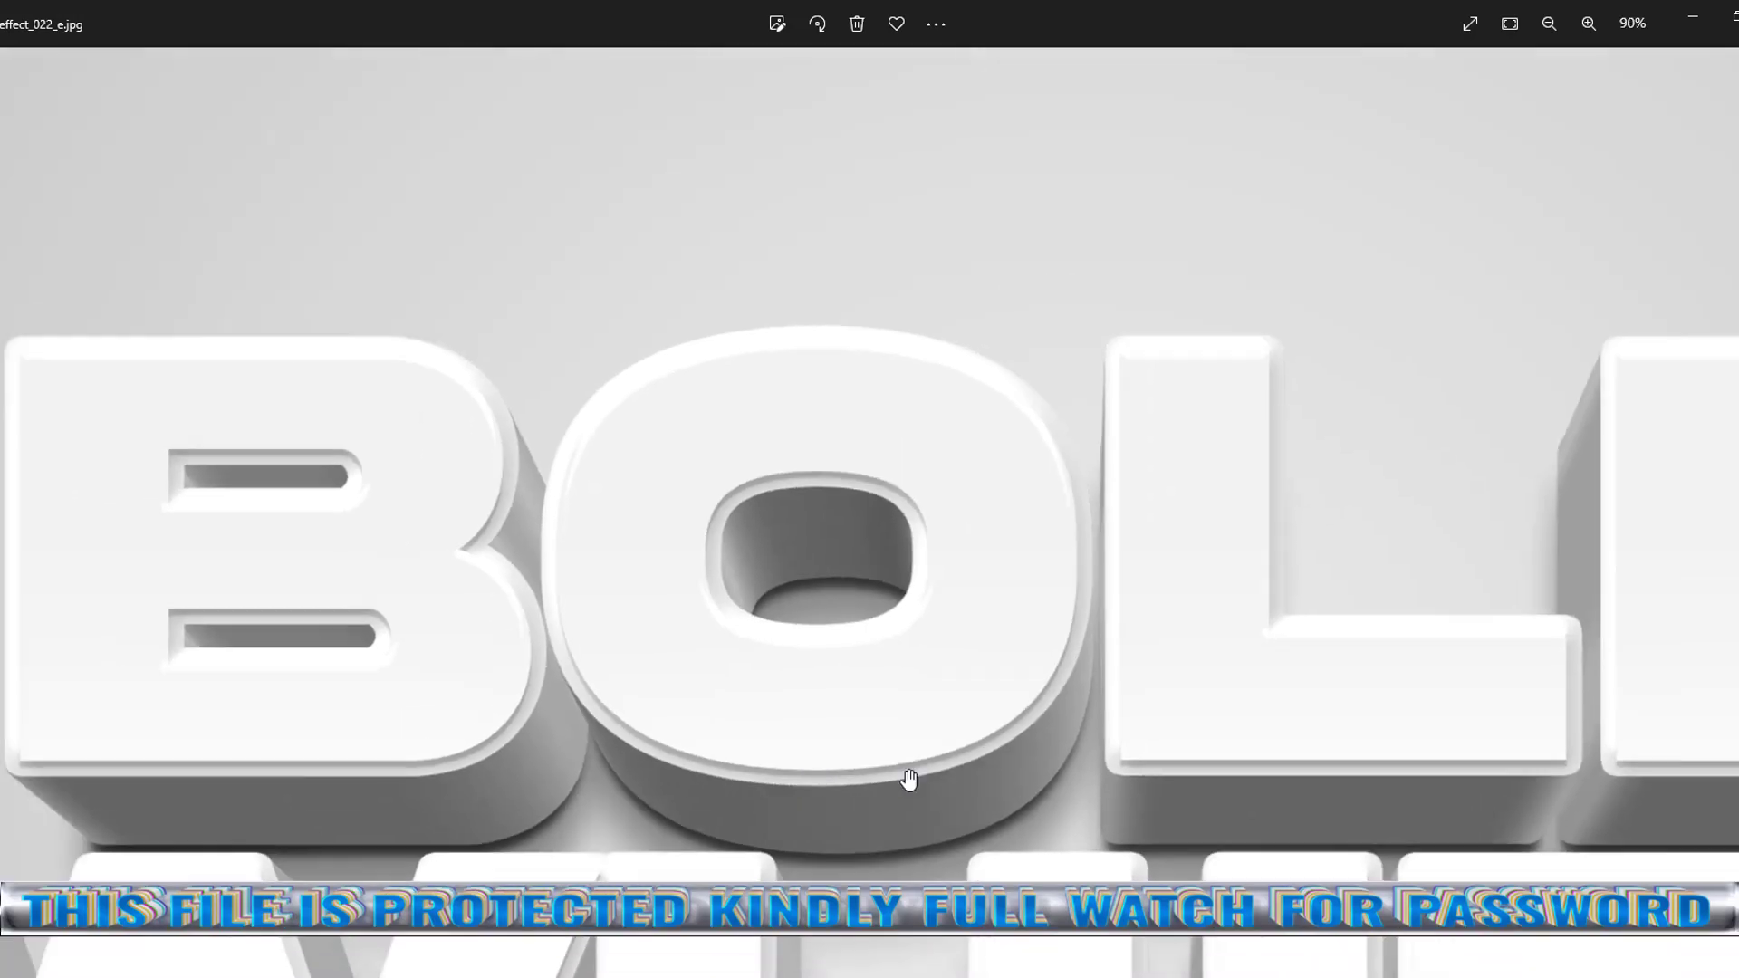
scroll(905, 777, down, 1)
scroll(1192, 776, down, 1)
scroll(1312, 824, down, 1)
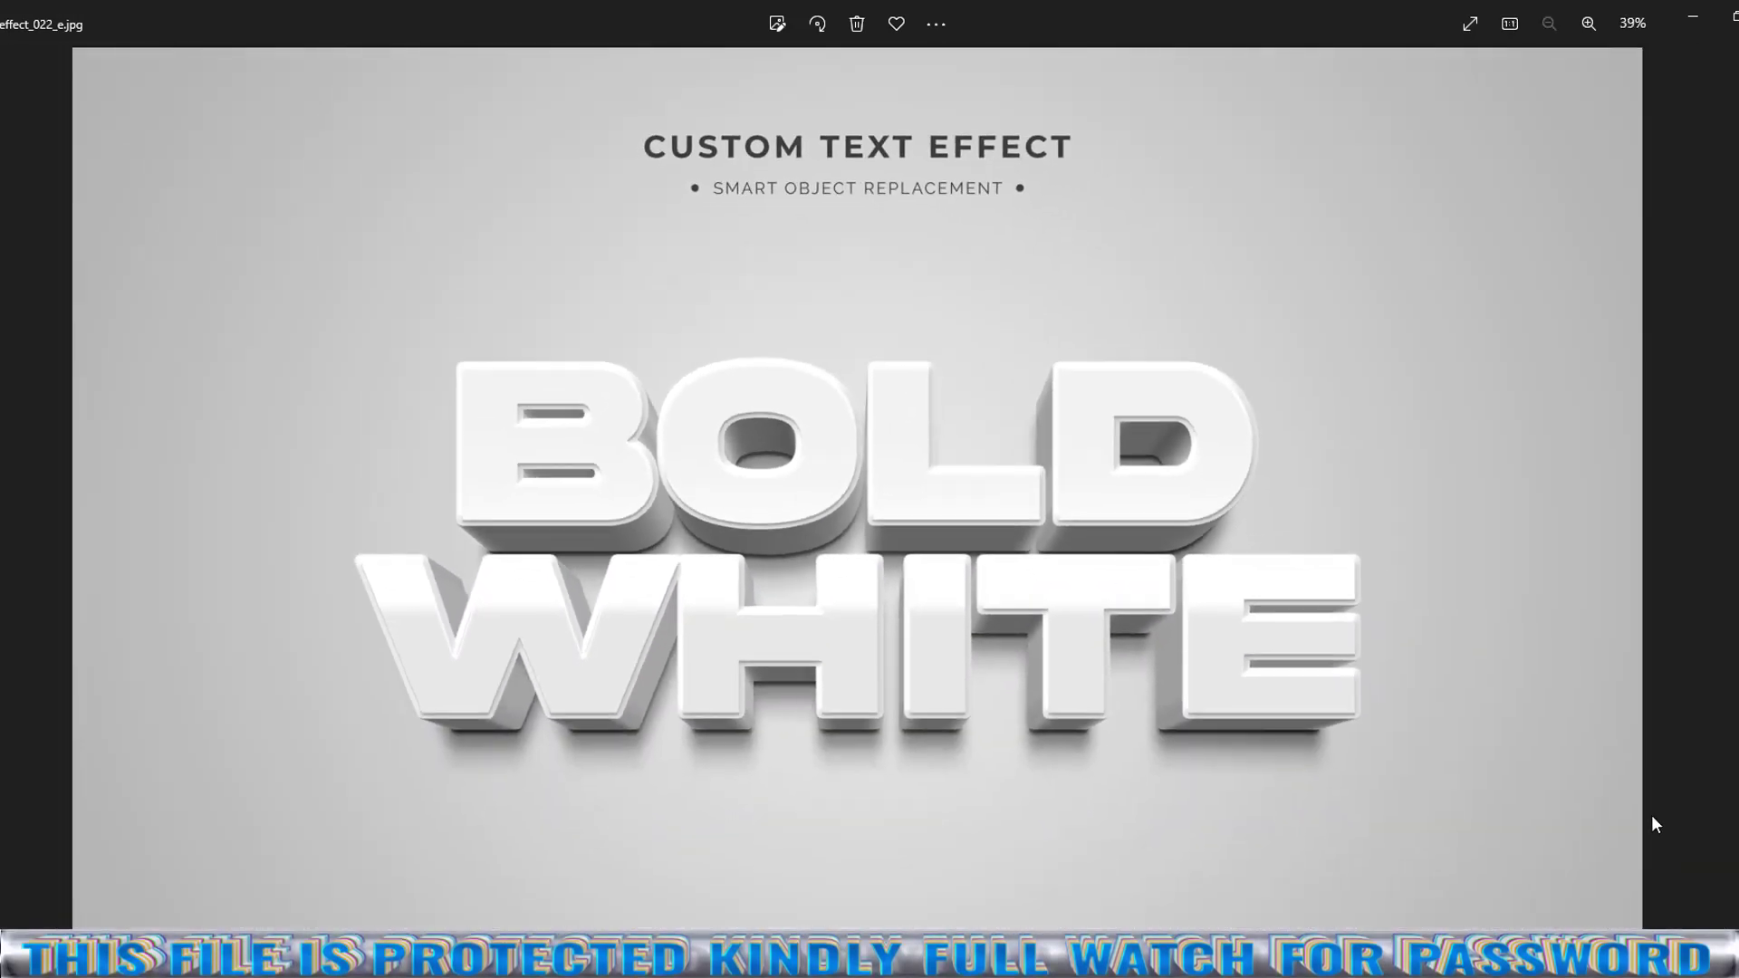
Inspect the Orange preview, focusing on the end of the word.
key(Right)
scroll(1271, 740, up, 1)
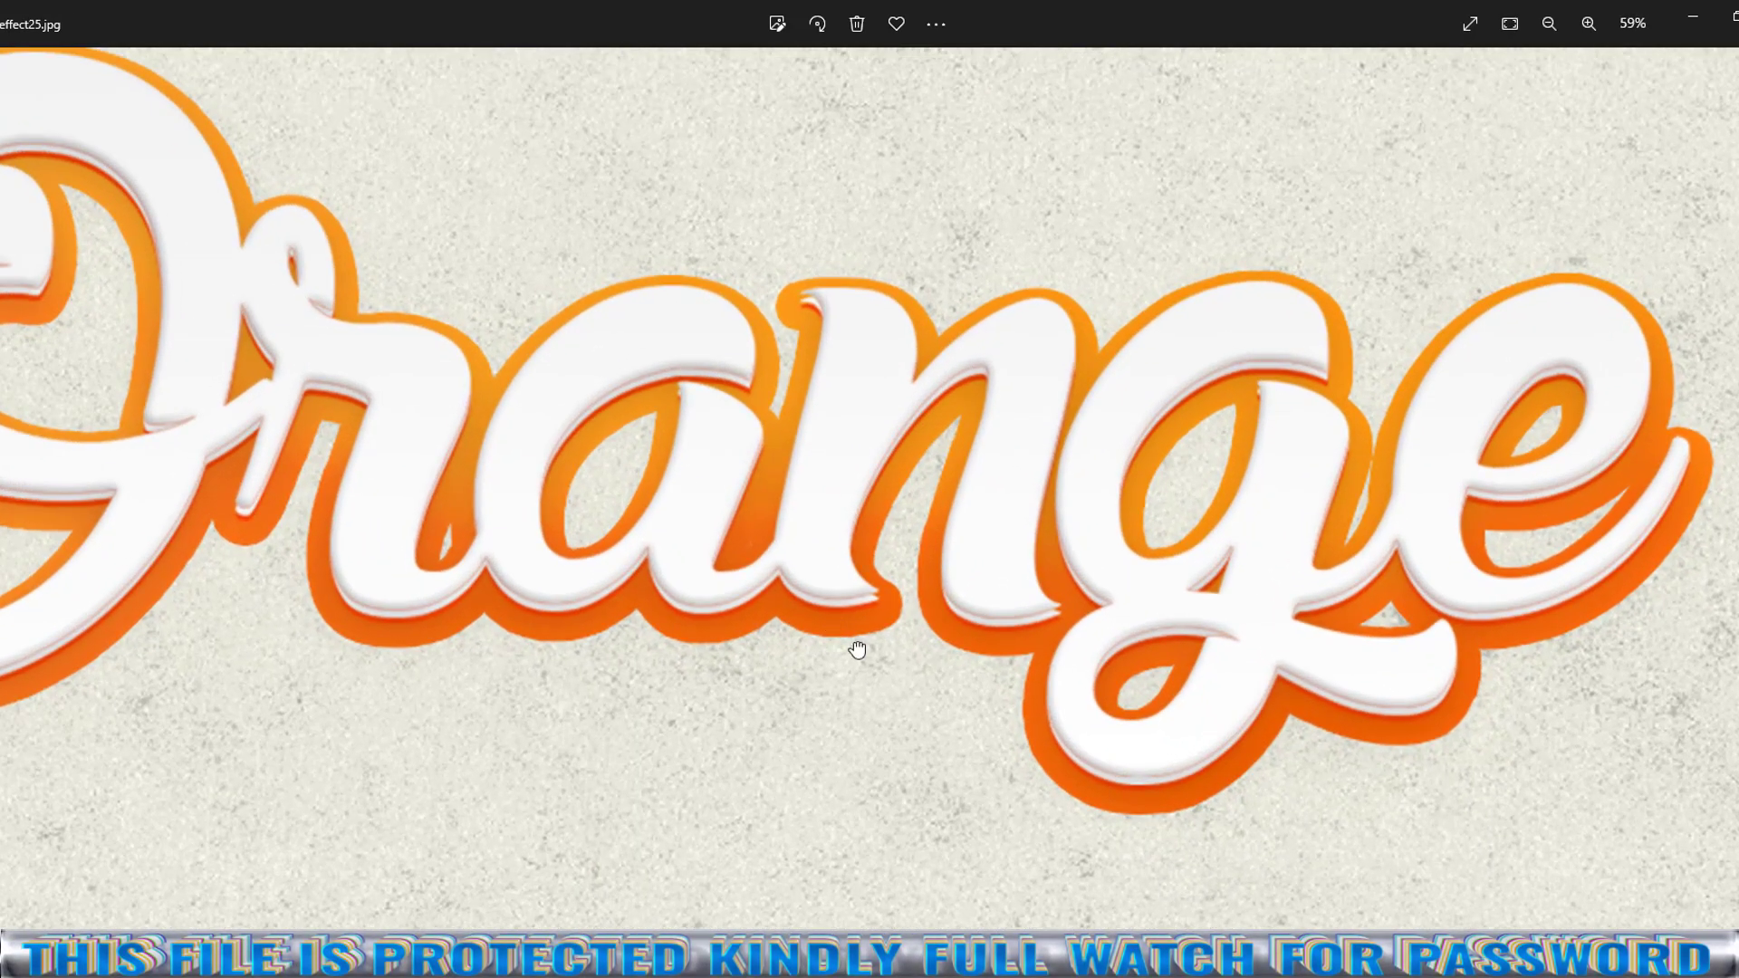
scroll(1099, 759, up, 3)
drag(1016, 680, 733, 504)
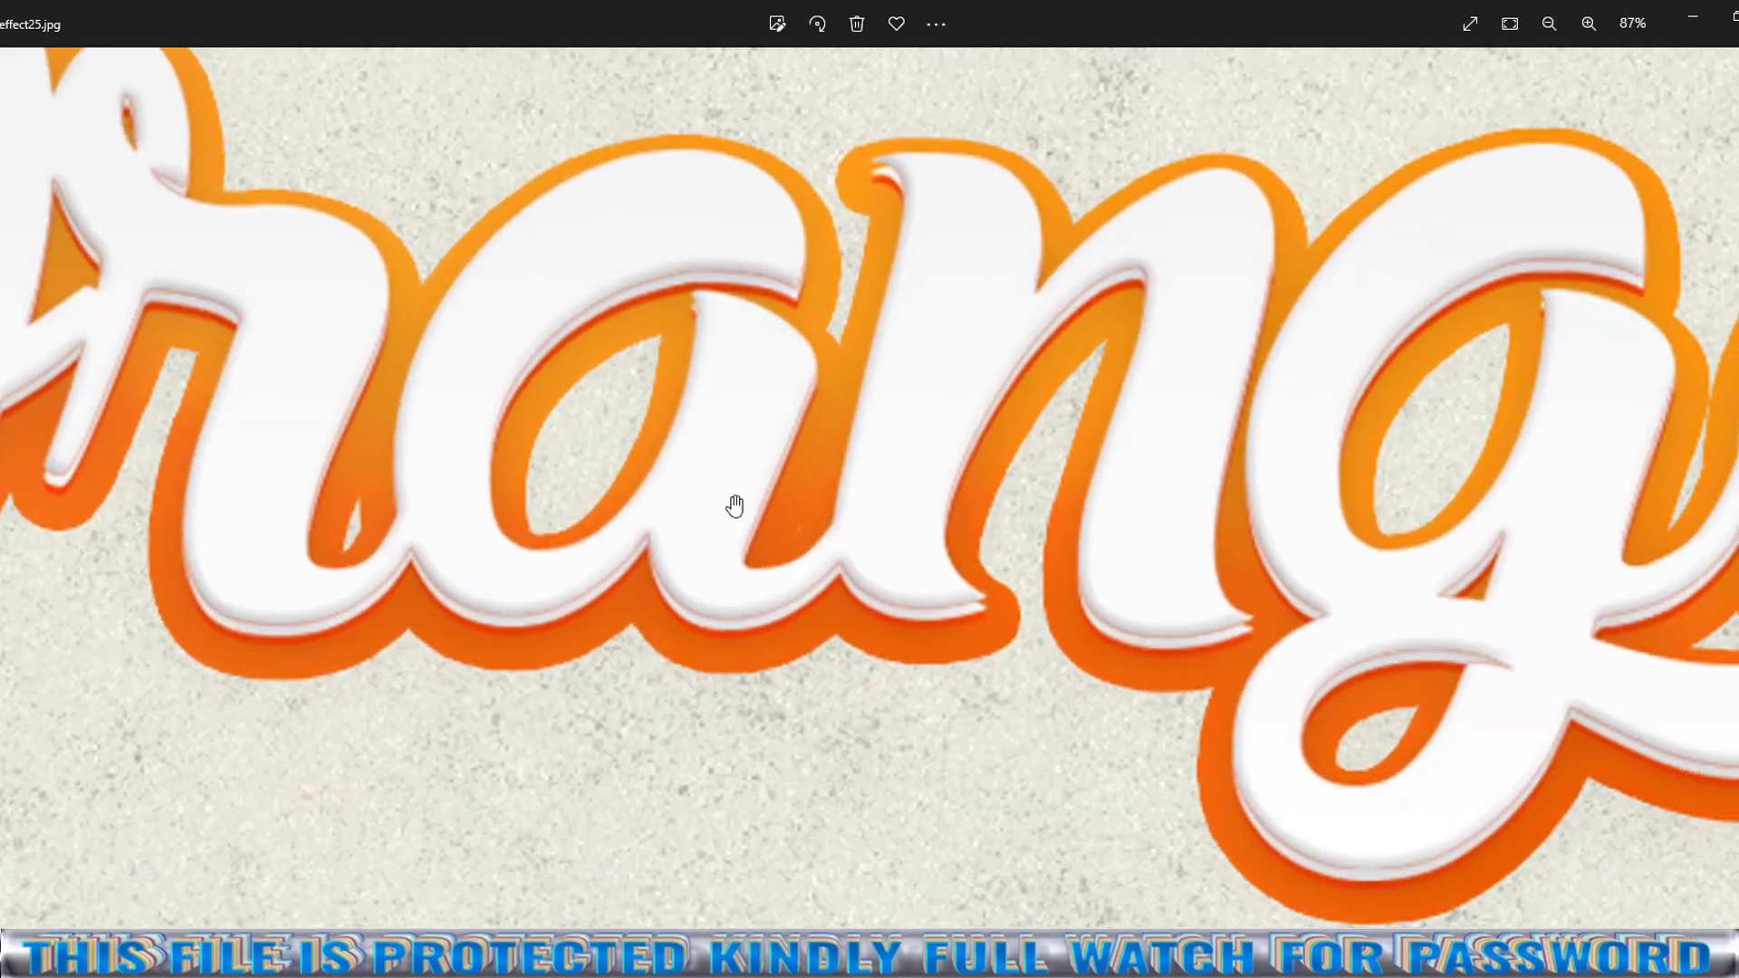
drag(1463, 609, 978, 695)
scroll(979, 696, down, 2)
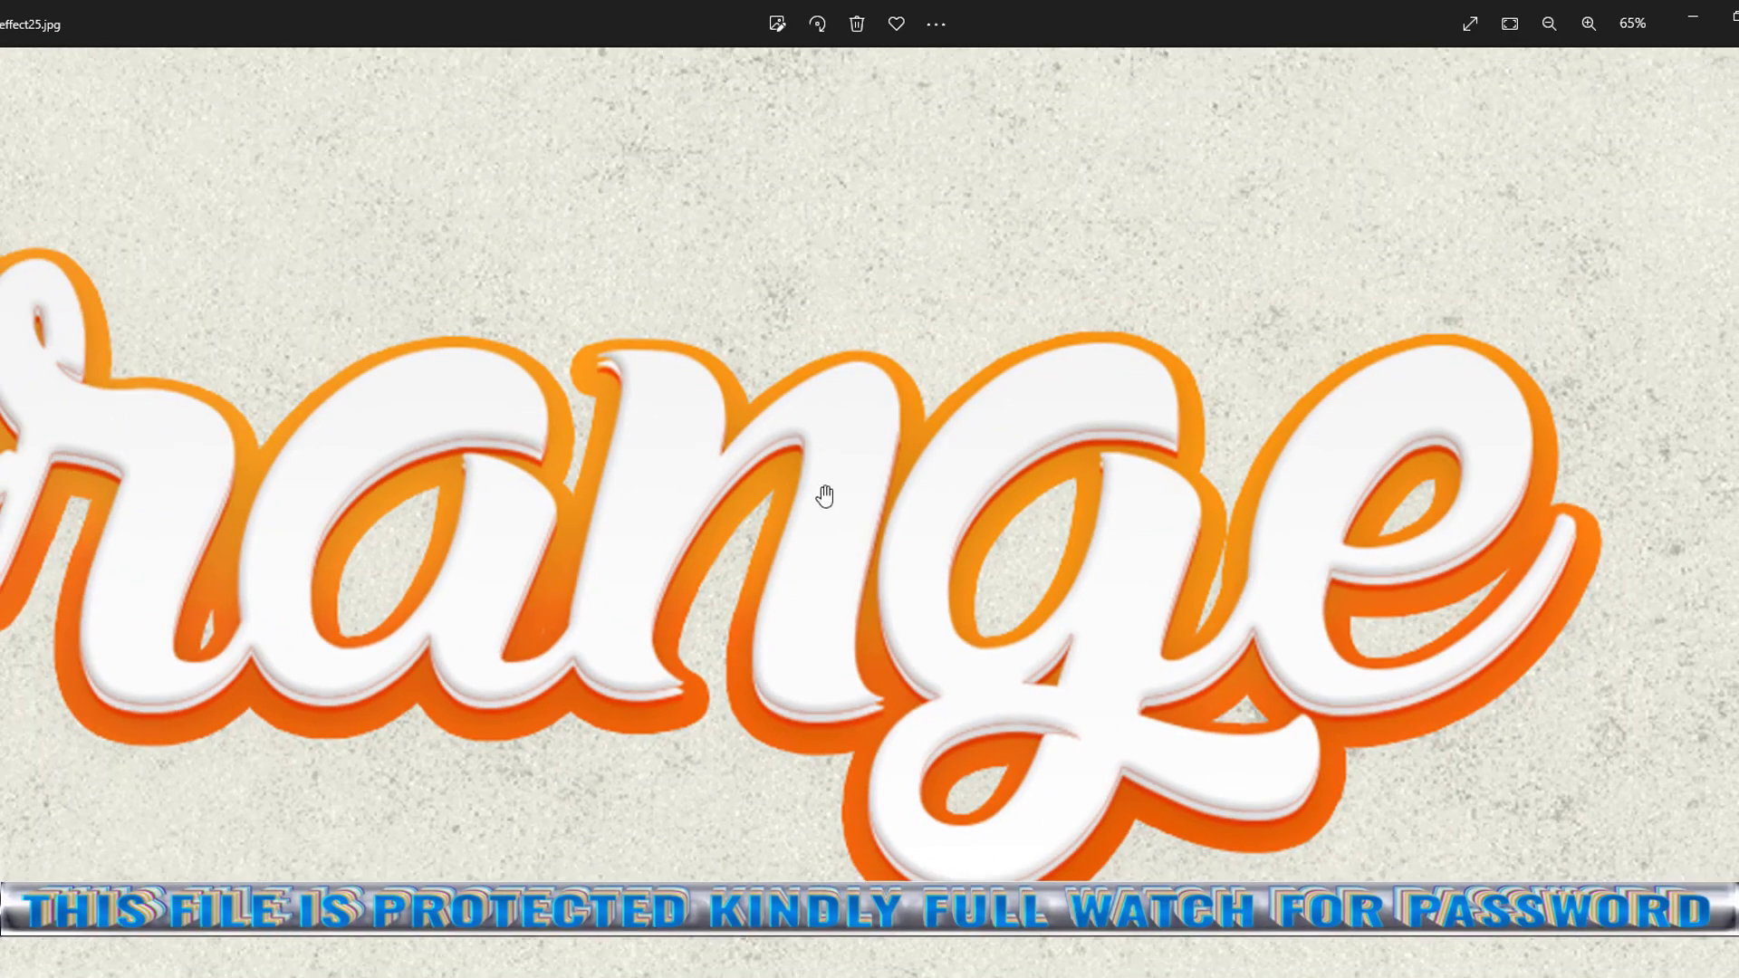
drag(823, 493, 1009, 824)
scroll(1010, 824, down, 3)
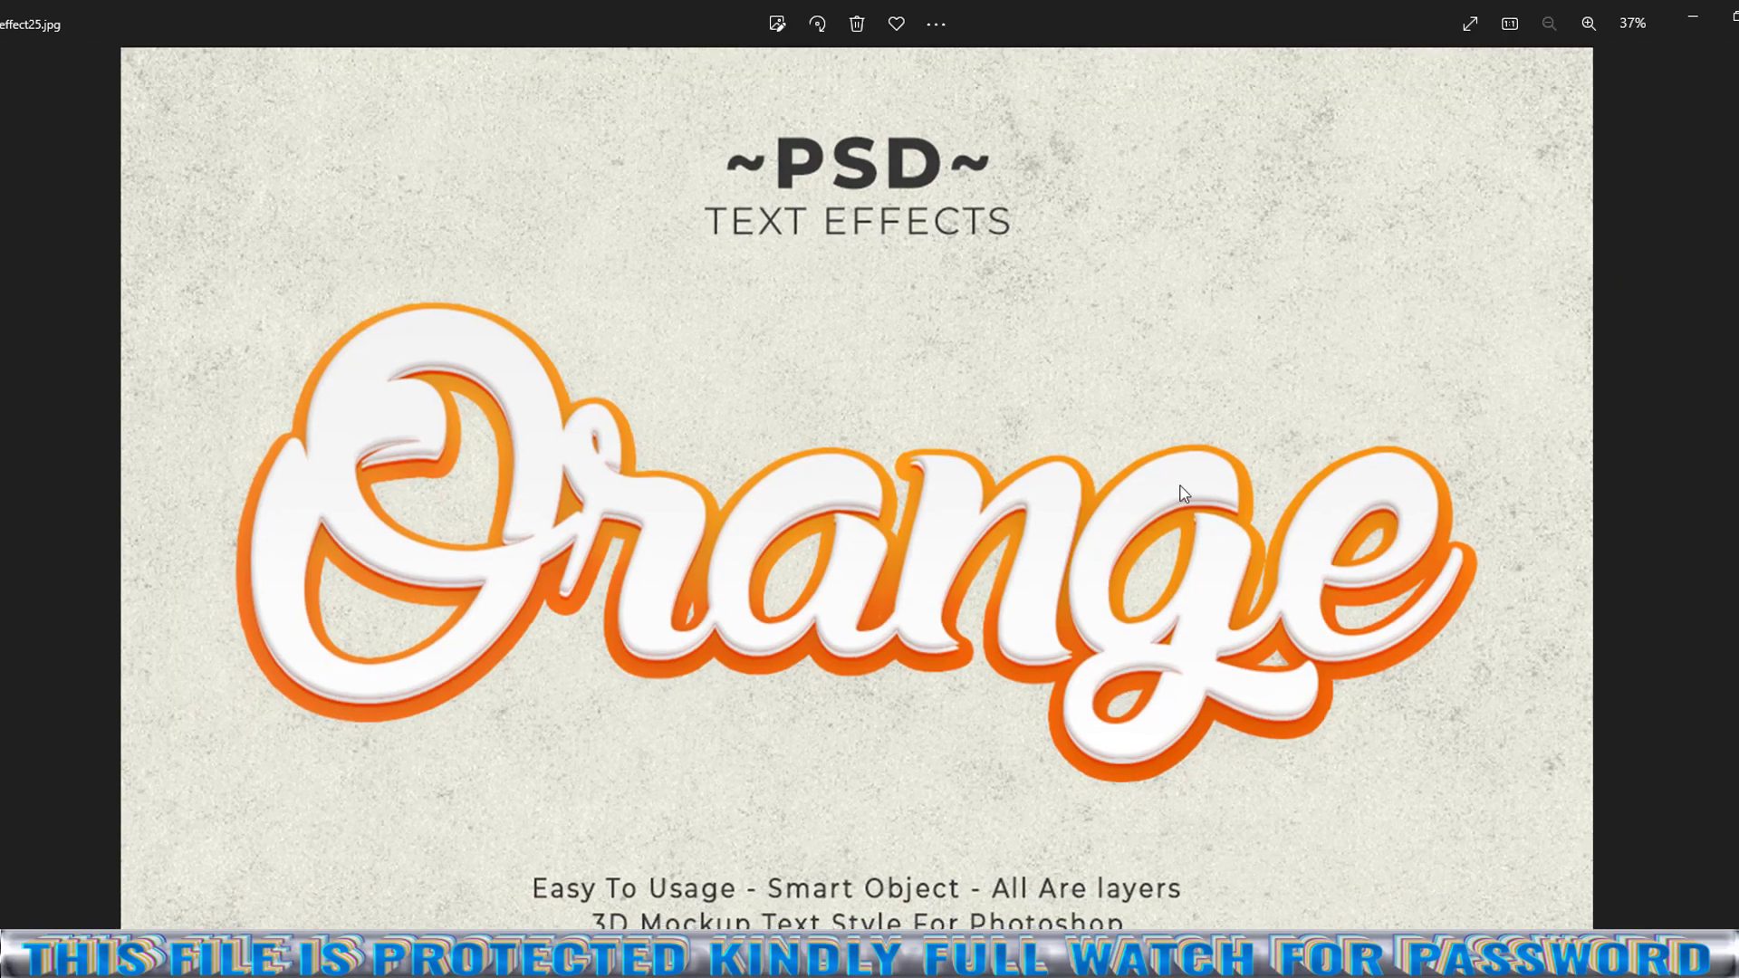
Inspect the STONE preview and its heading, then zoom back out to the whole image.
key(Right)
scroll(1243, 726, up, 2)
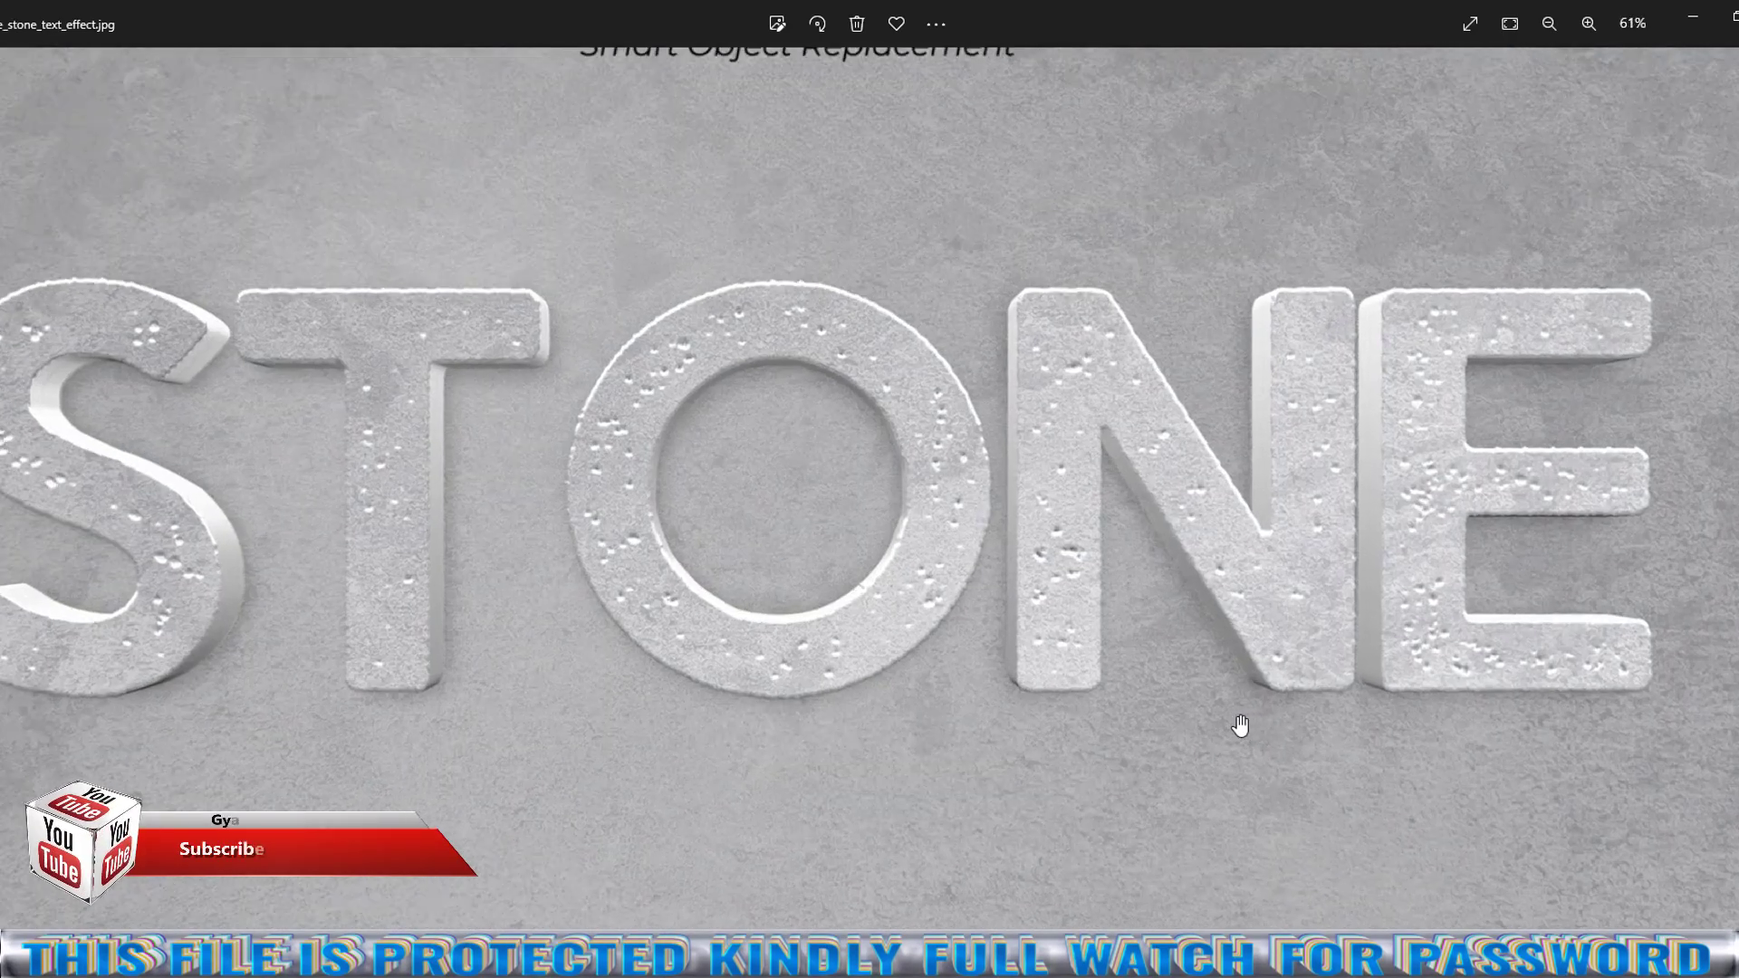
scroll(1241, 726, up, 3)
mouse_move(1241, 726)
mouse_down()
mouse_move(1099, 737)
mouse_move(1581, 755)
mouse_up()
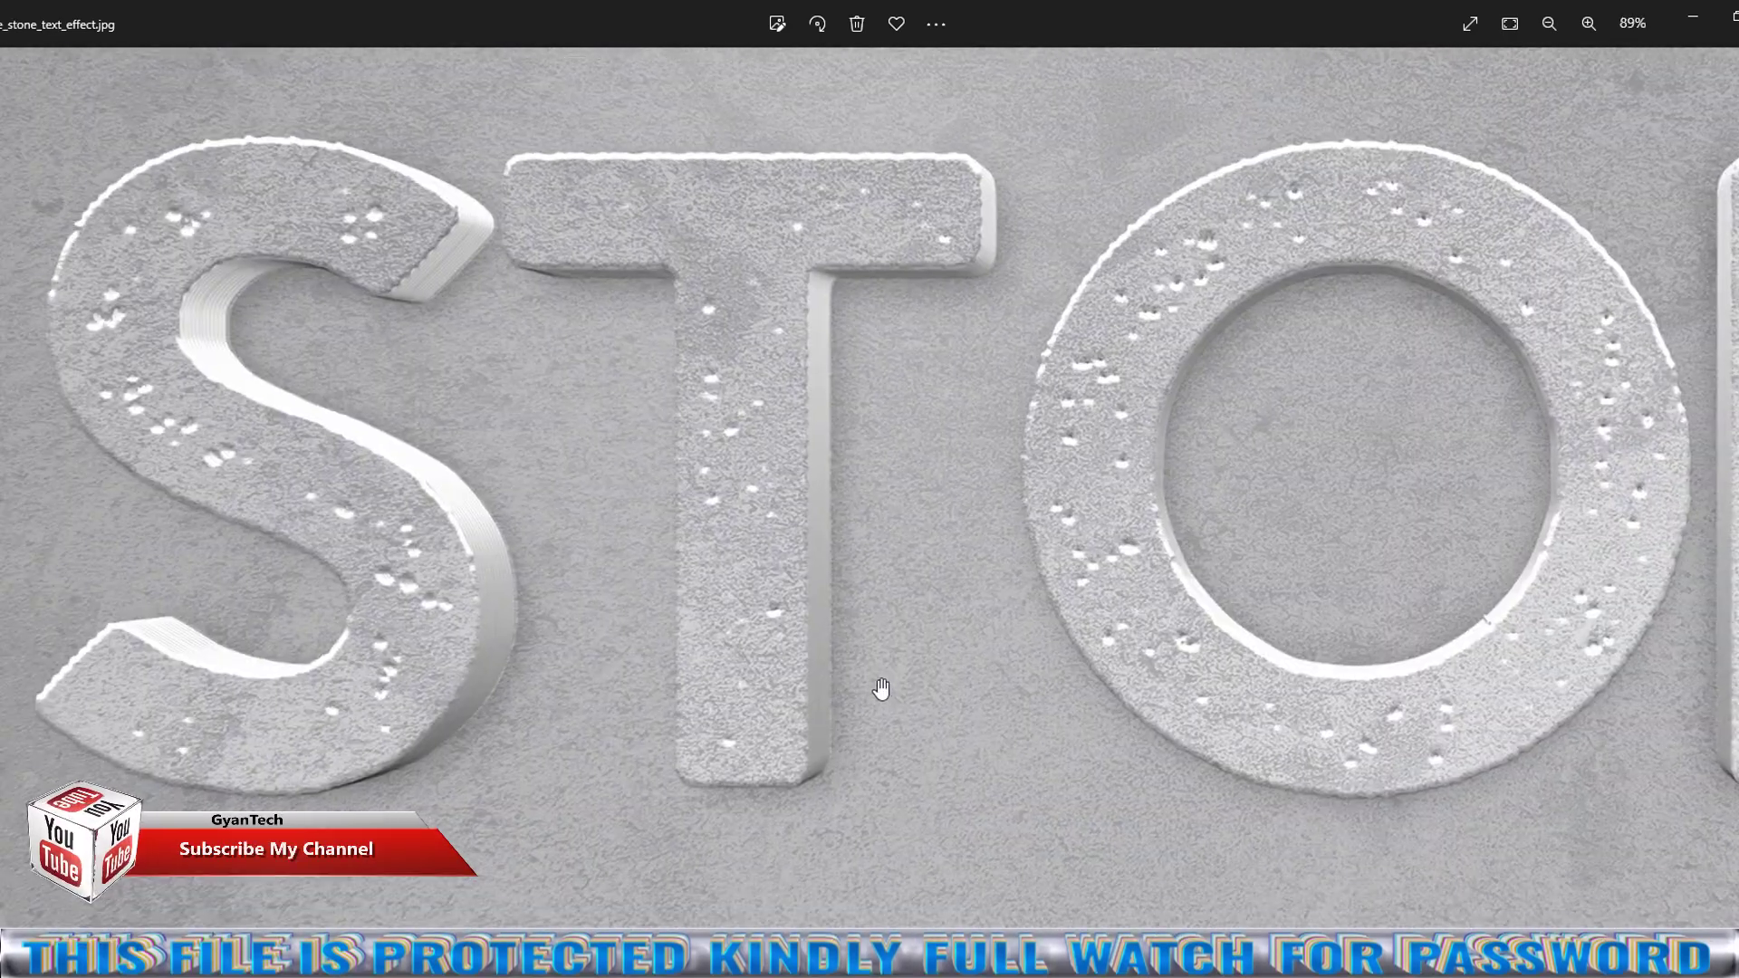
drag(882, 688, 942, 893)
scroll(1405, 694, down, 2)
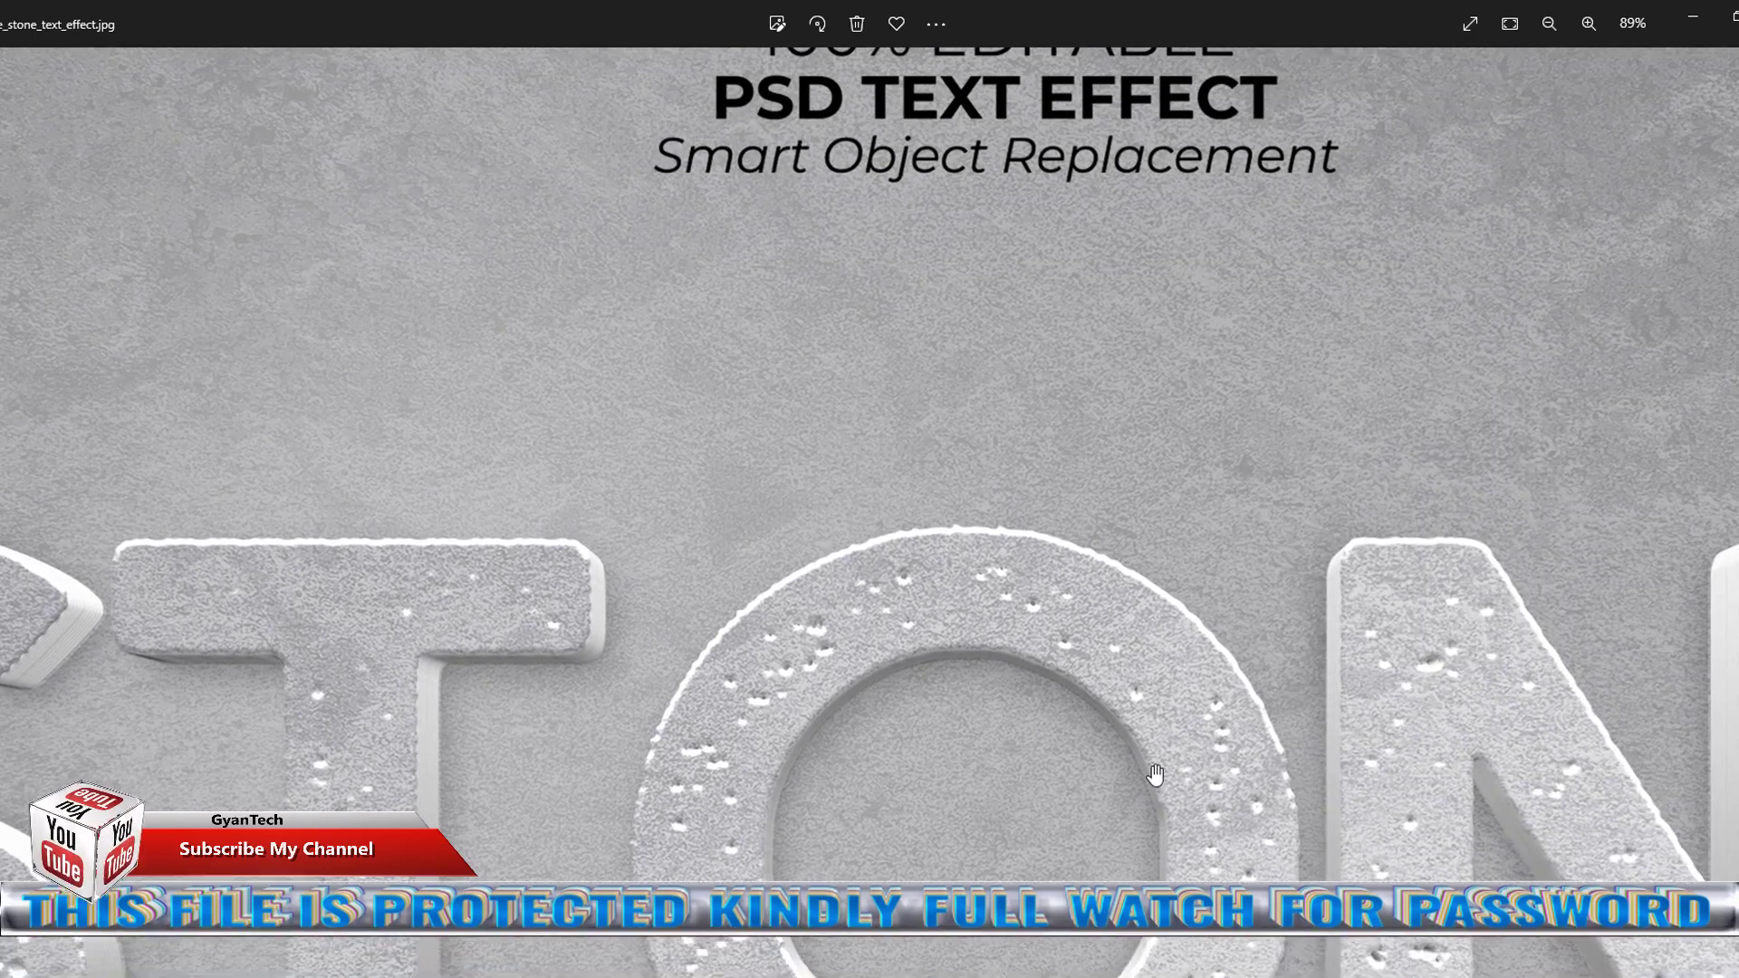
scroll(1441, 770, down, 1)
scroll(1456, 799, down, 2)
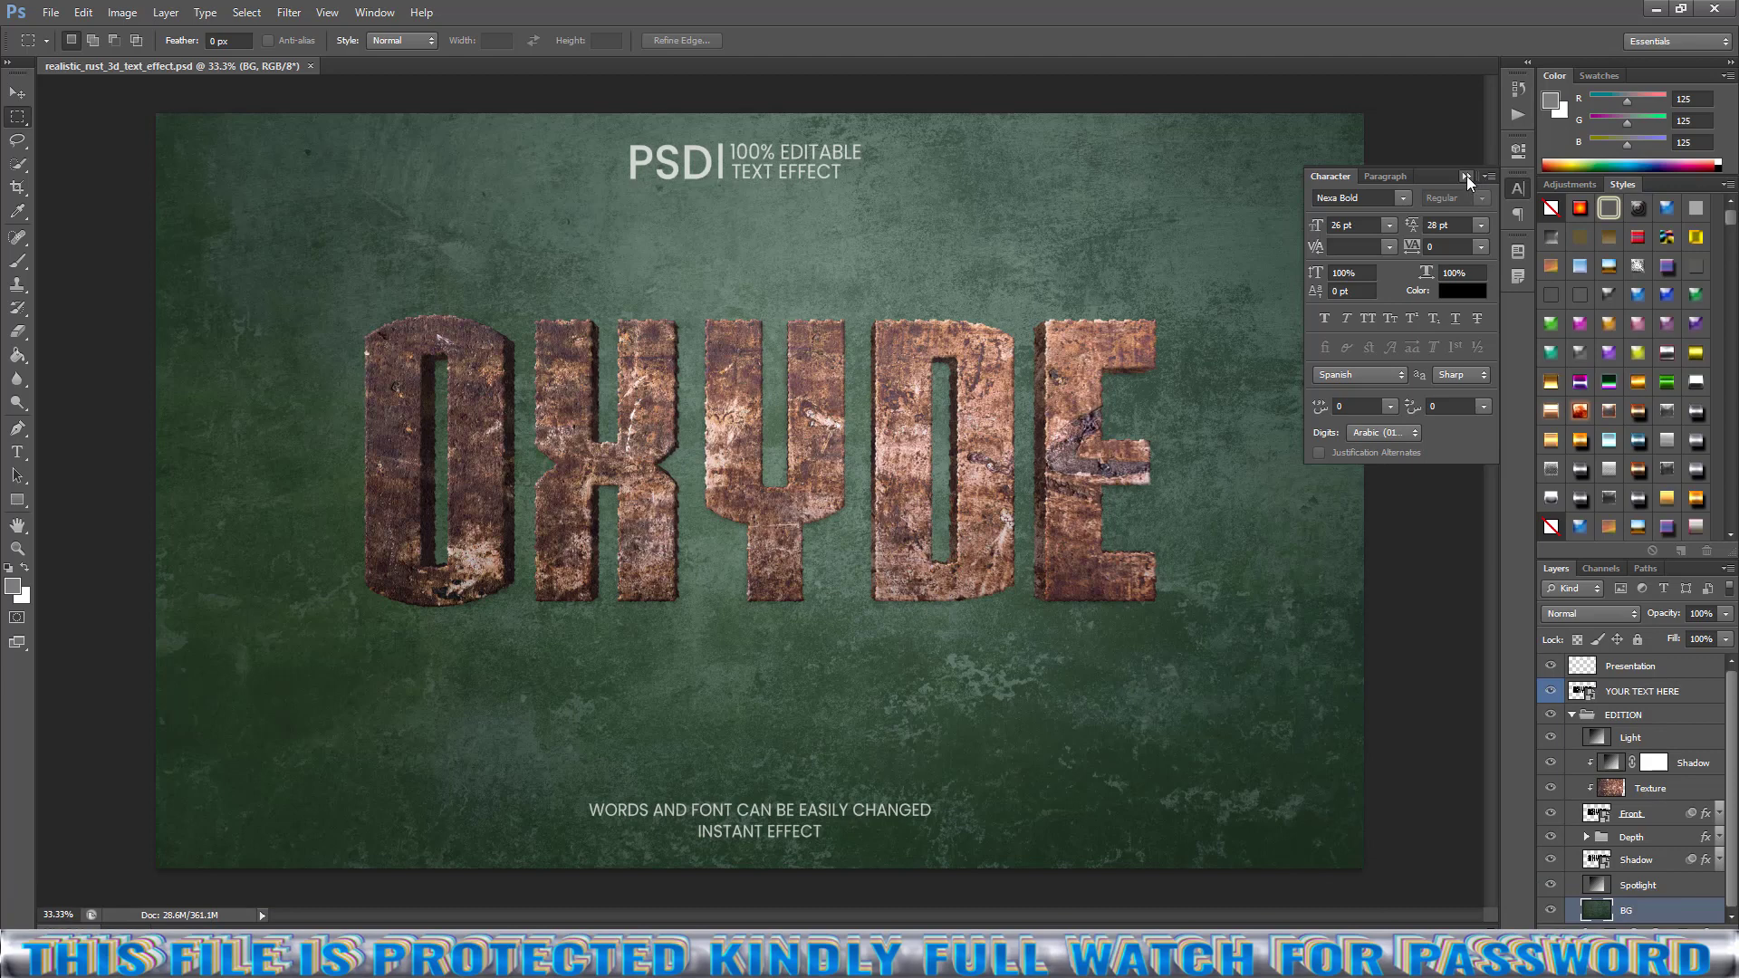
Collapse the Character panel, zoom in and back out on OXYDE, and select the YOUR TEXT HERE layer.
click(1467, 176)
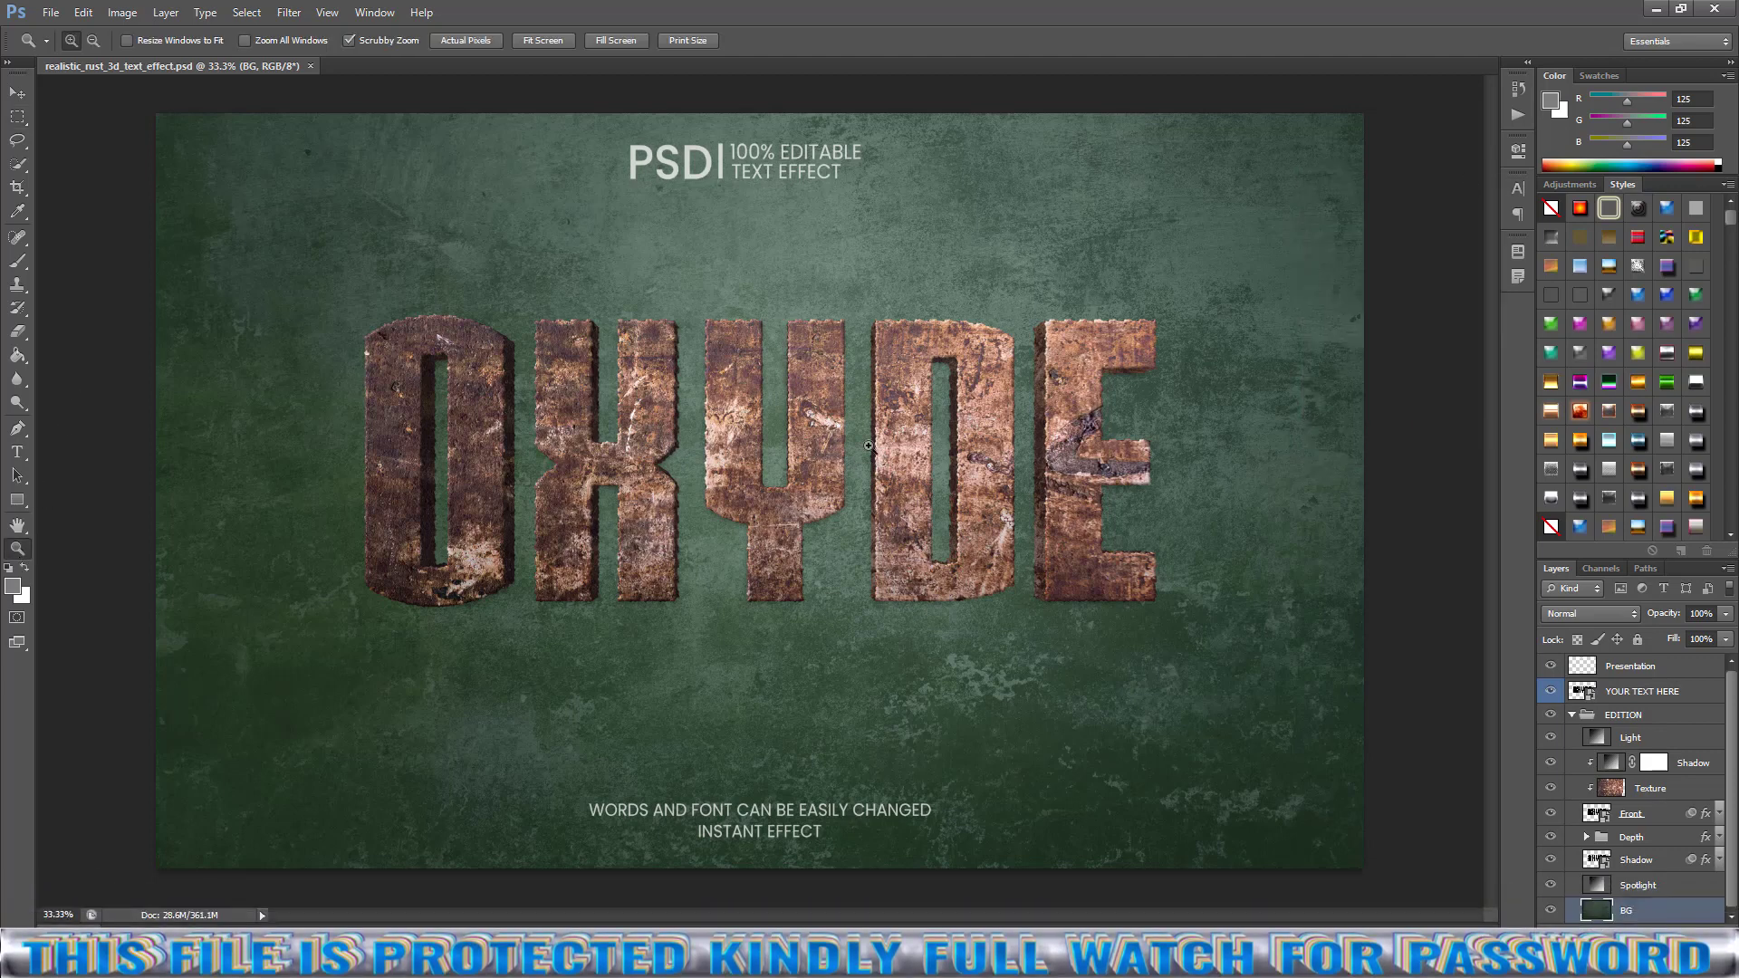
click(866, 446)
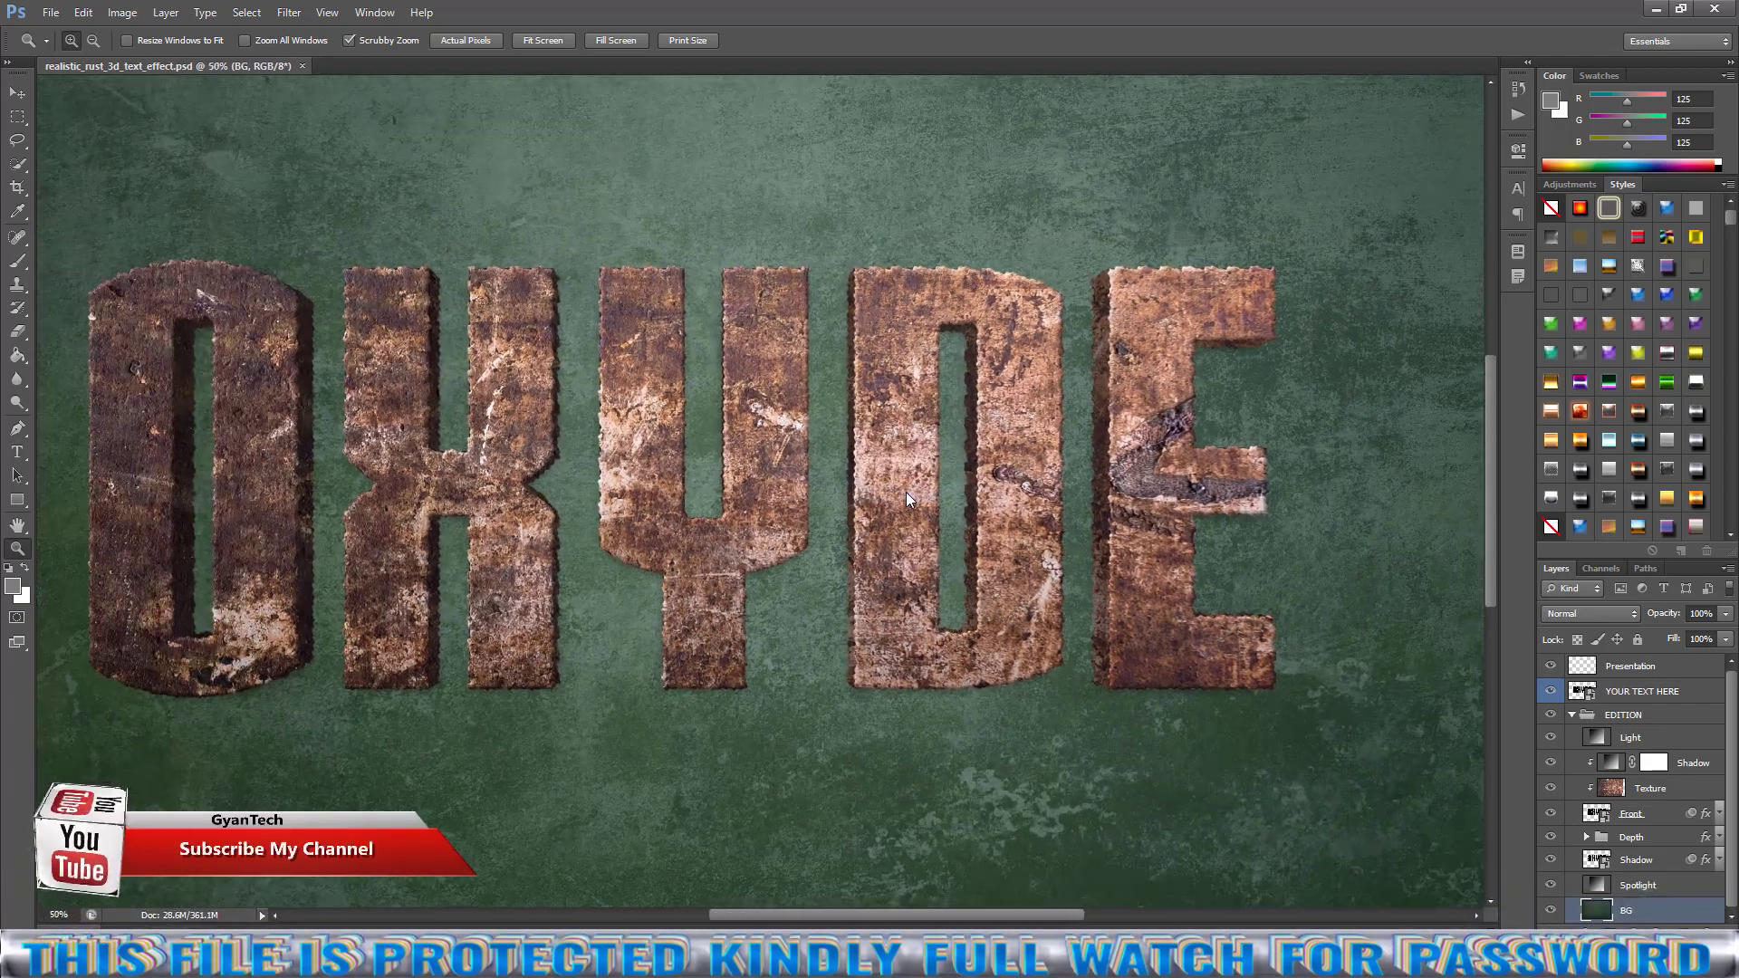
right_click(861, 411)
click(917, 505)
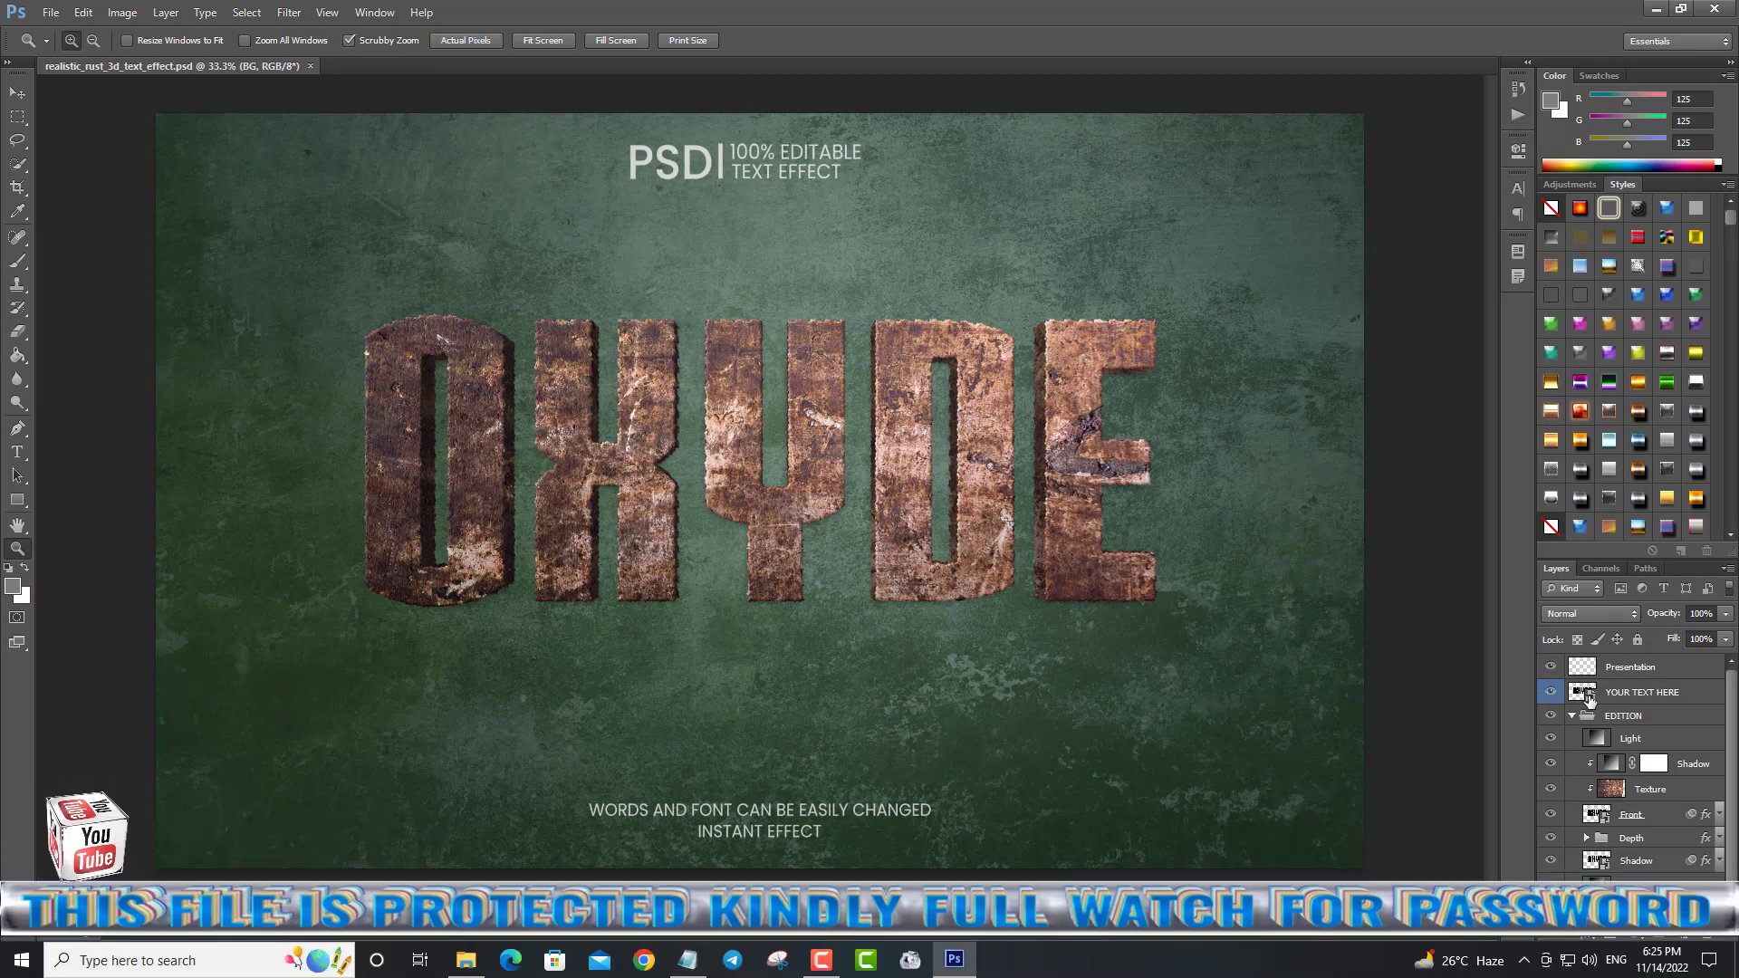
click(1588, 696)
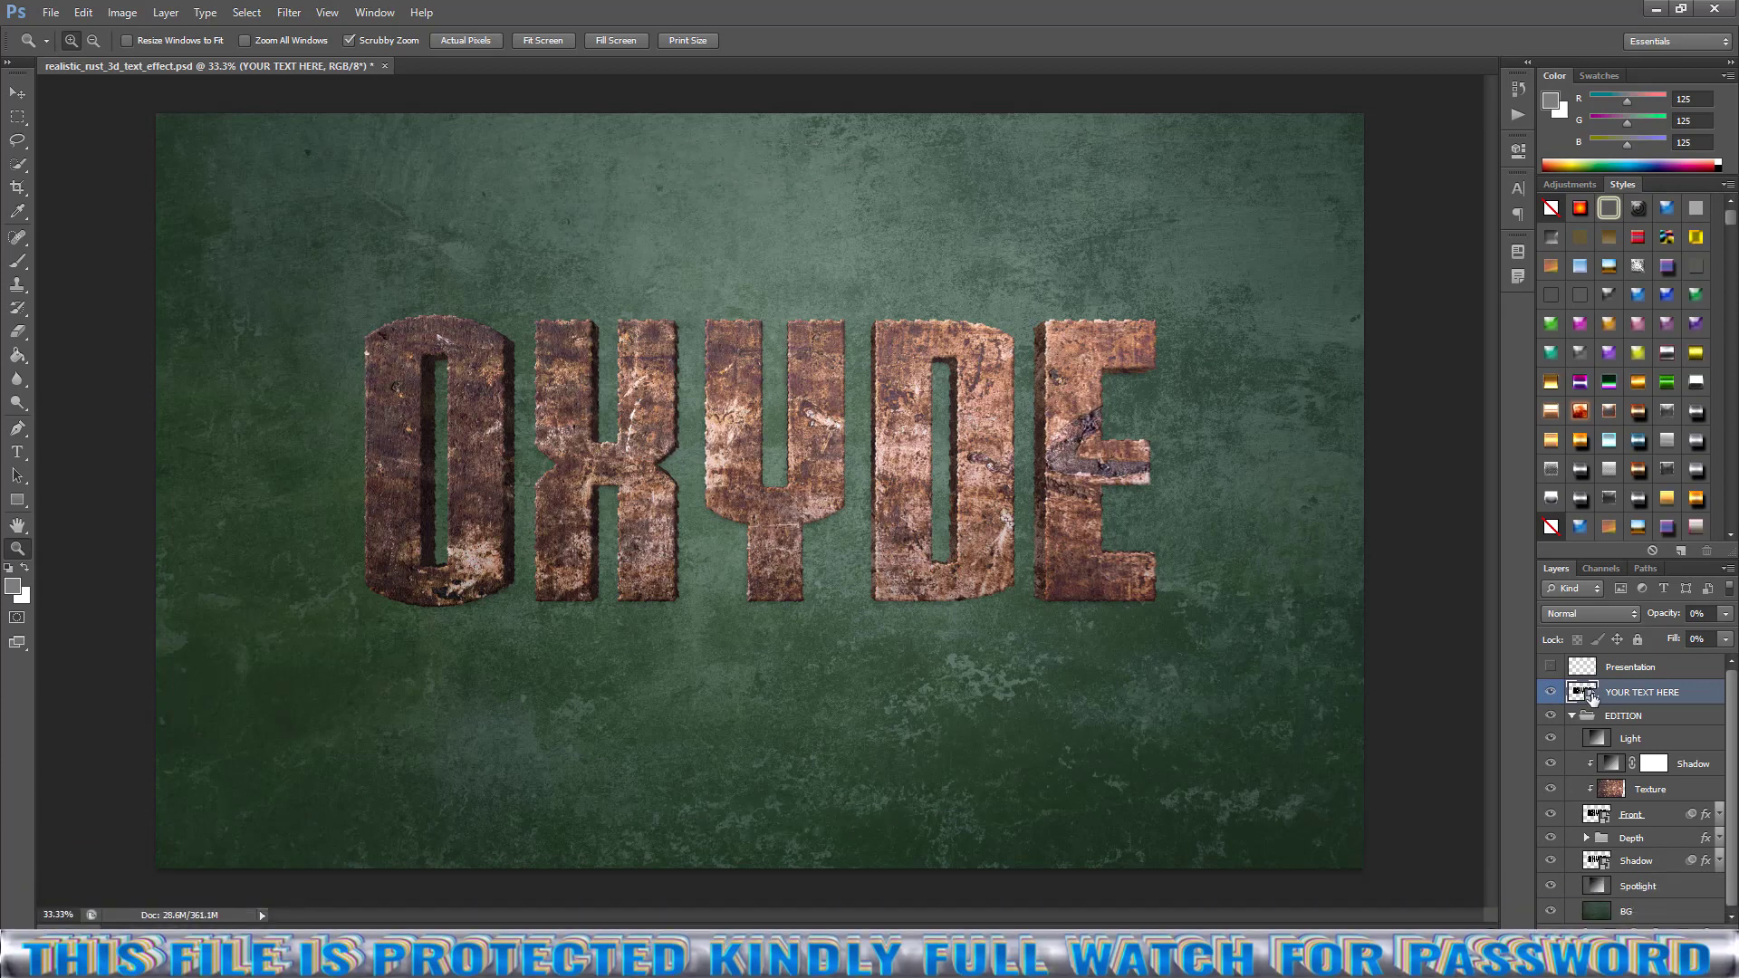
Open the YOUR TEXT HERE smart object and retype OXYDE as THE WAR.
double_click(1585, 694)
click(910, 389)
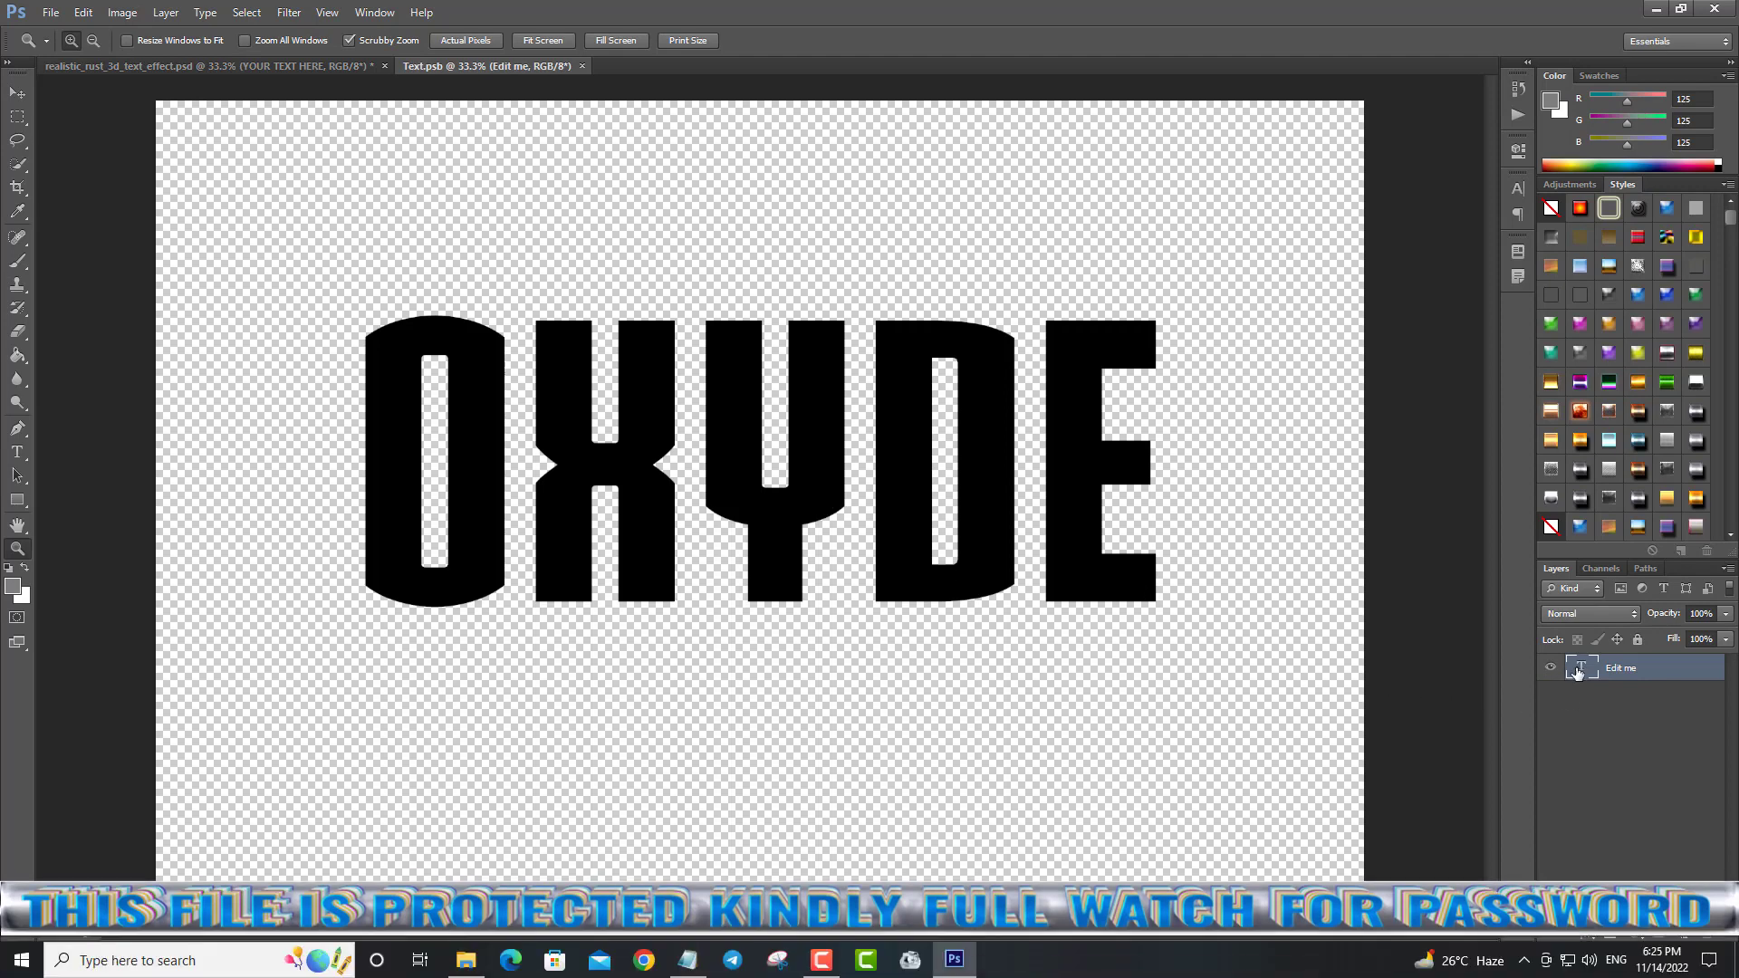
double_click(1584, 668)
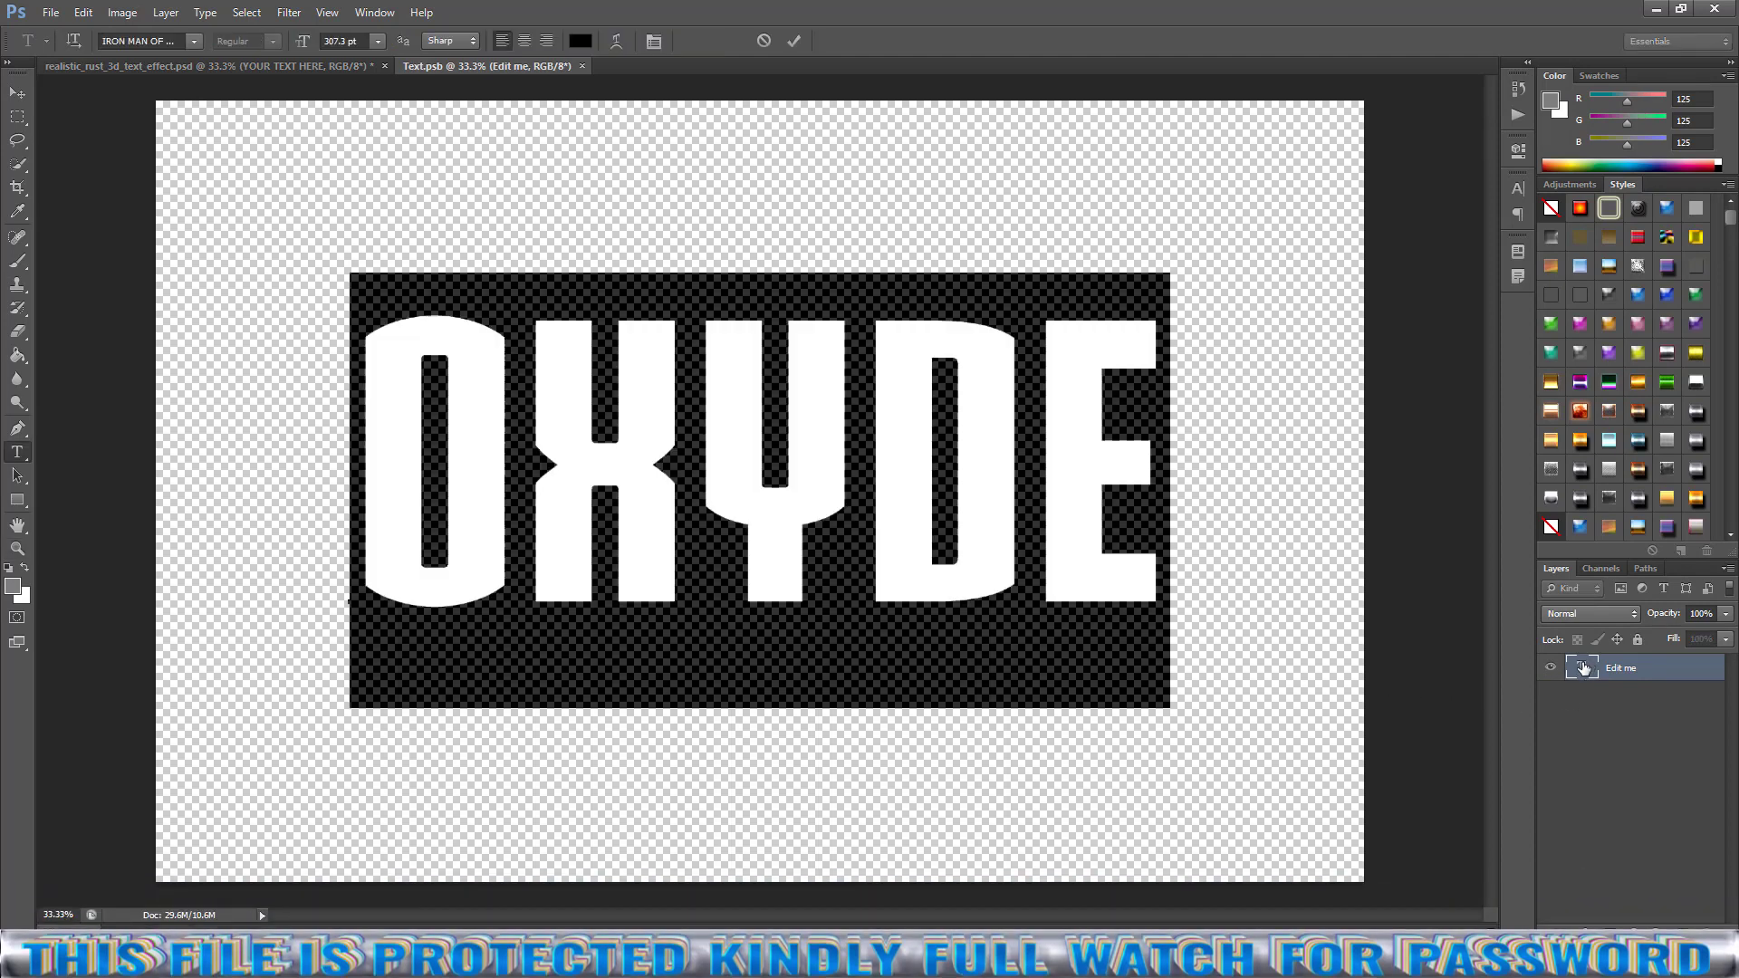
text(THE WAR)
key(ctrl+t)
key(ctrl+s)
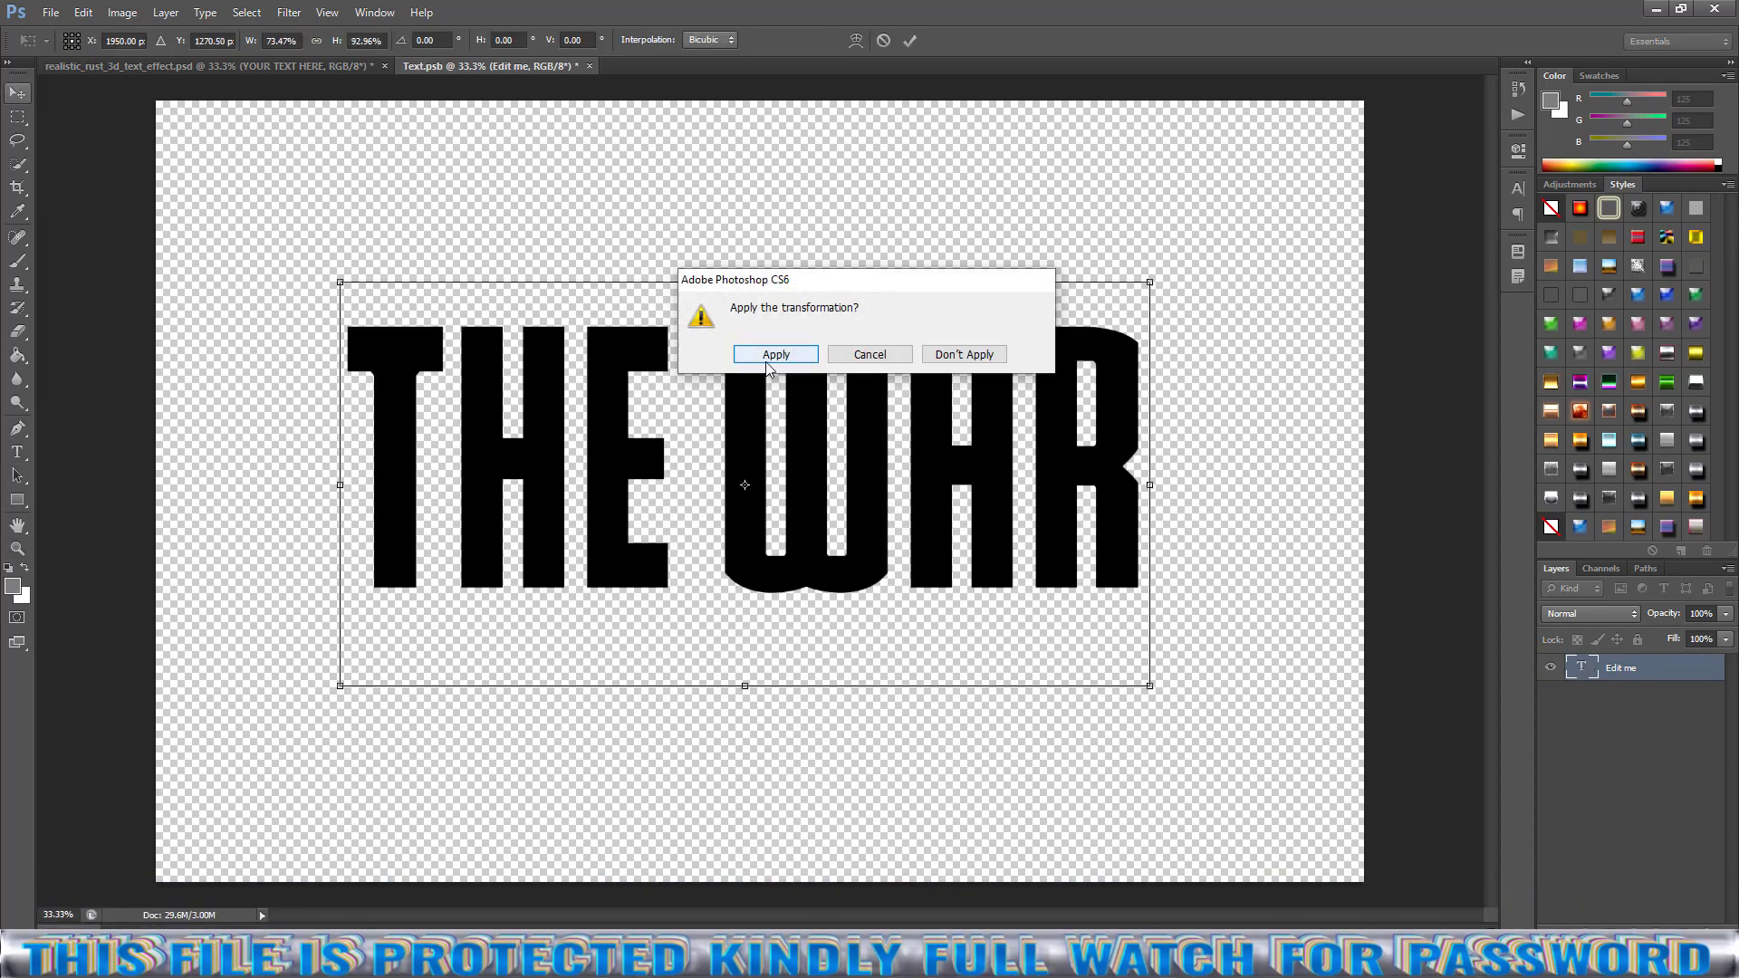
Save THE WAR text back into the rust effect and zoom to check the lettering.
click(761, 354)
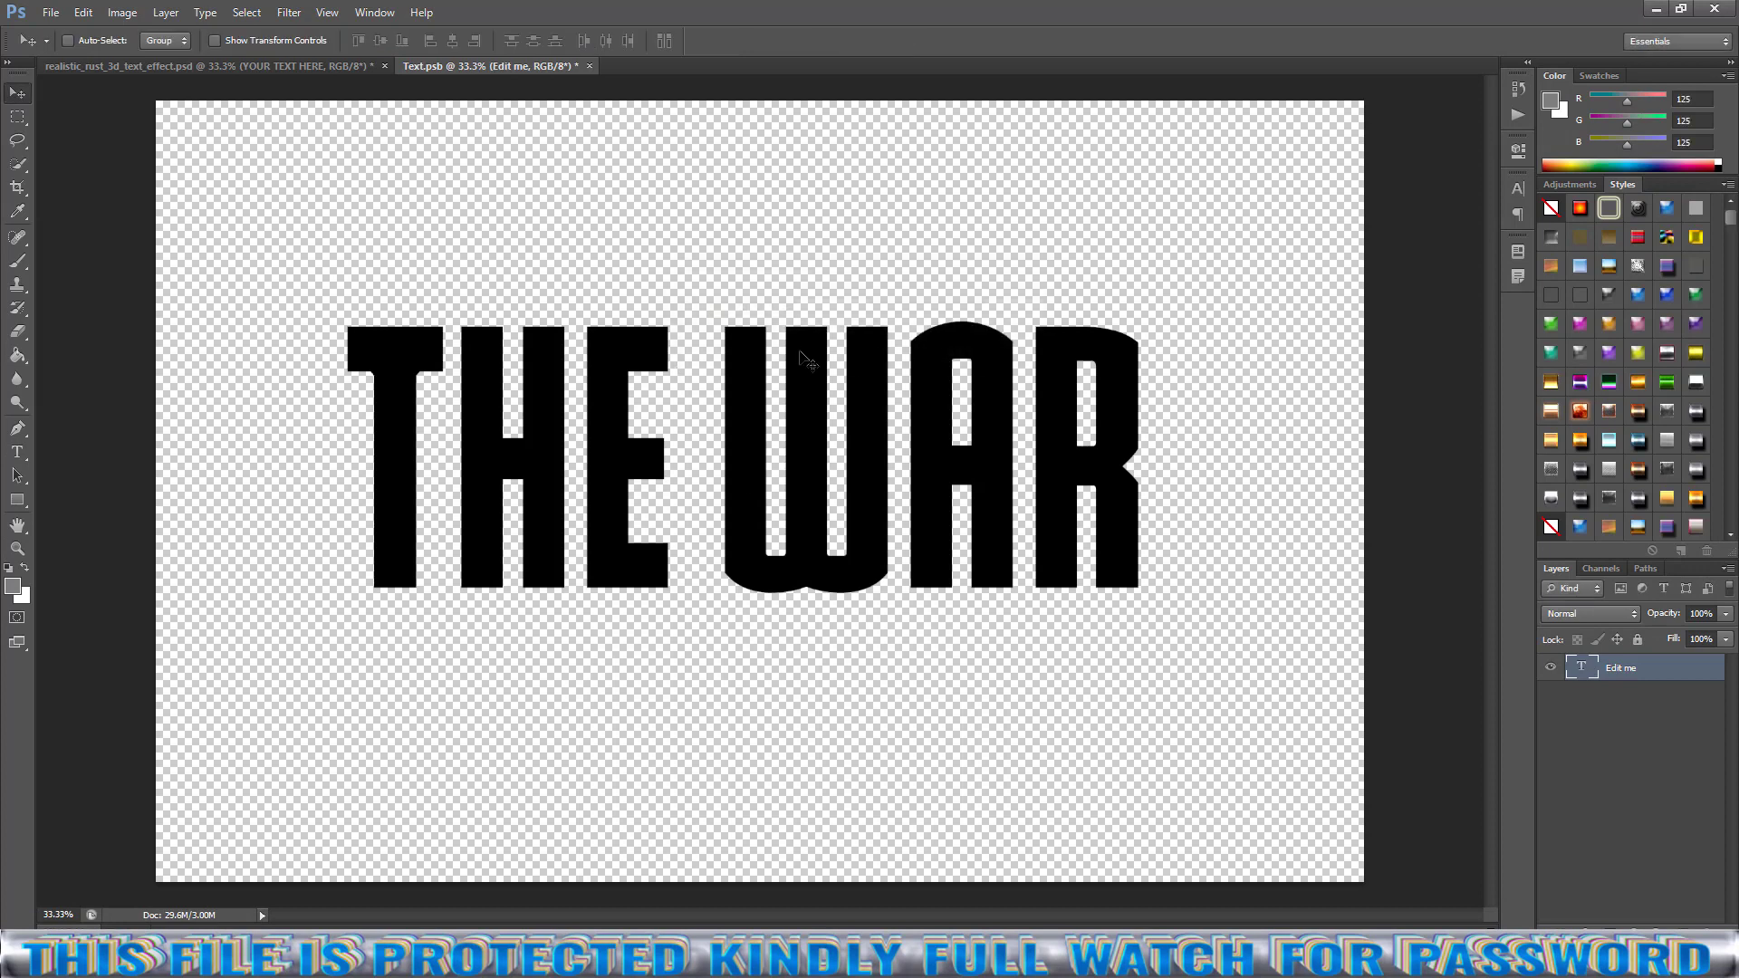
click(588, 66)
click(767, 354)
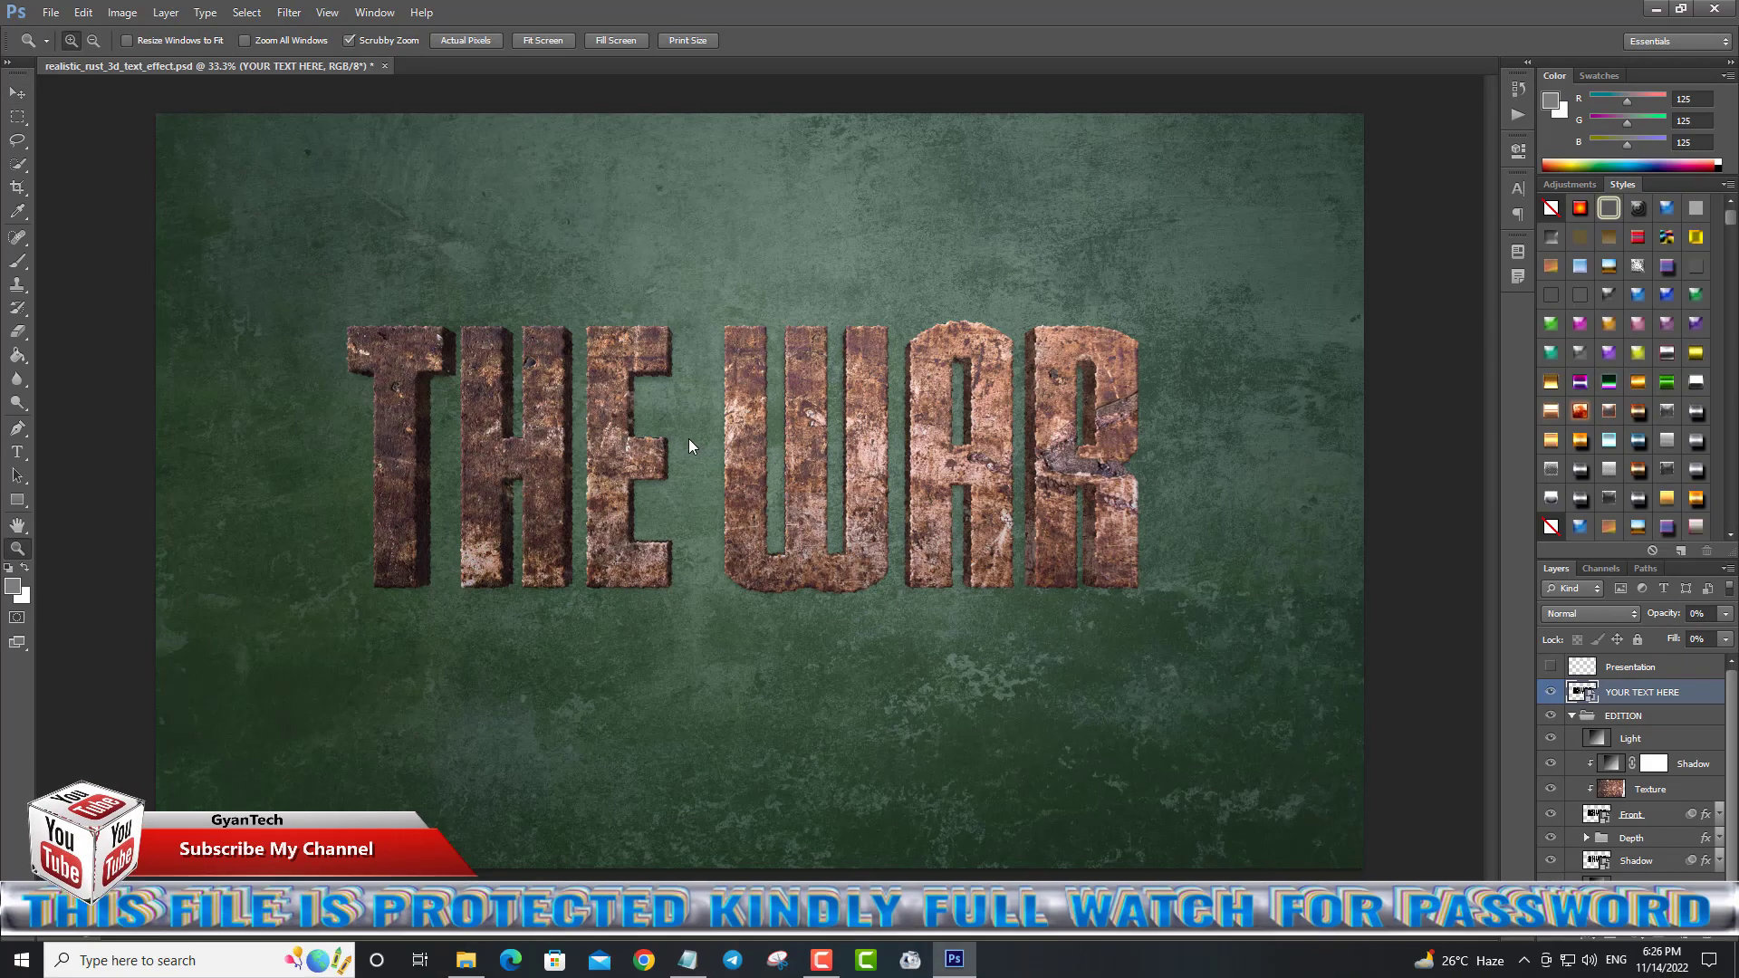
click(922, 472)
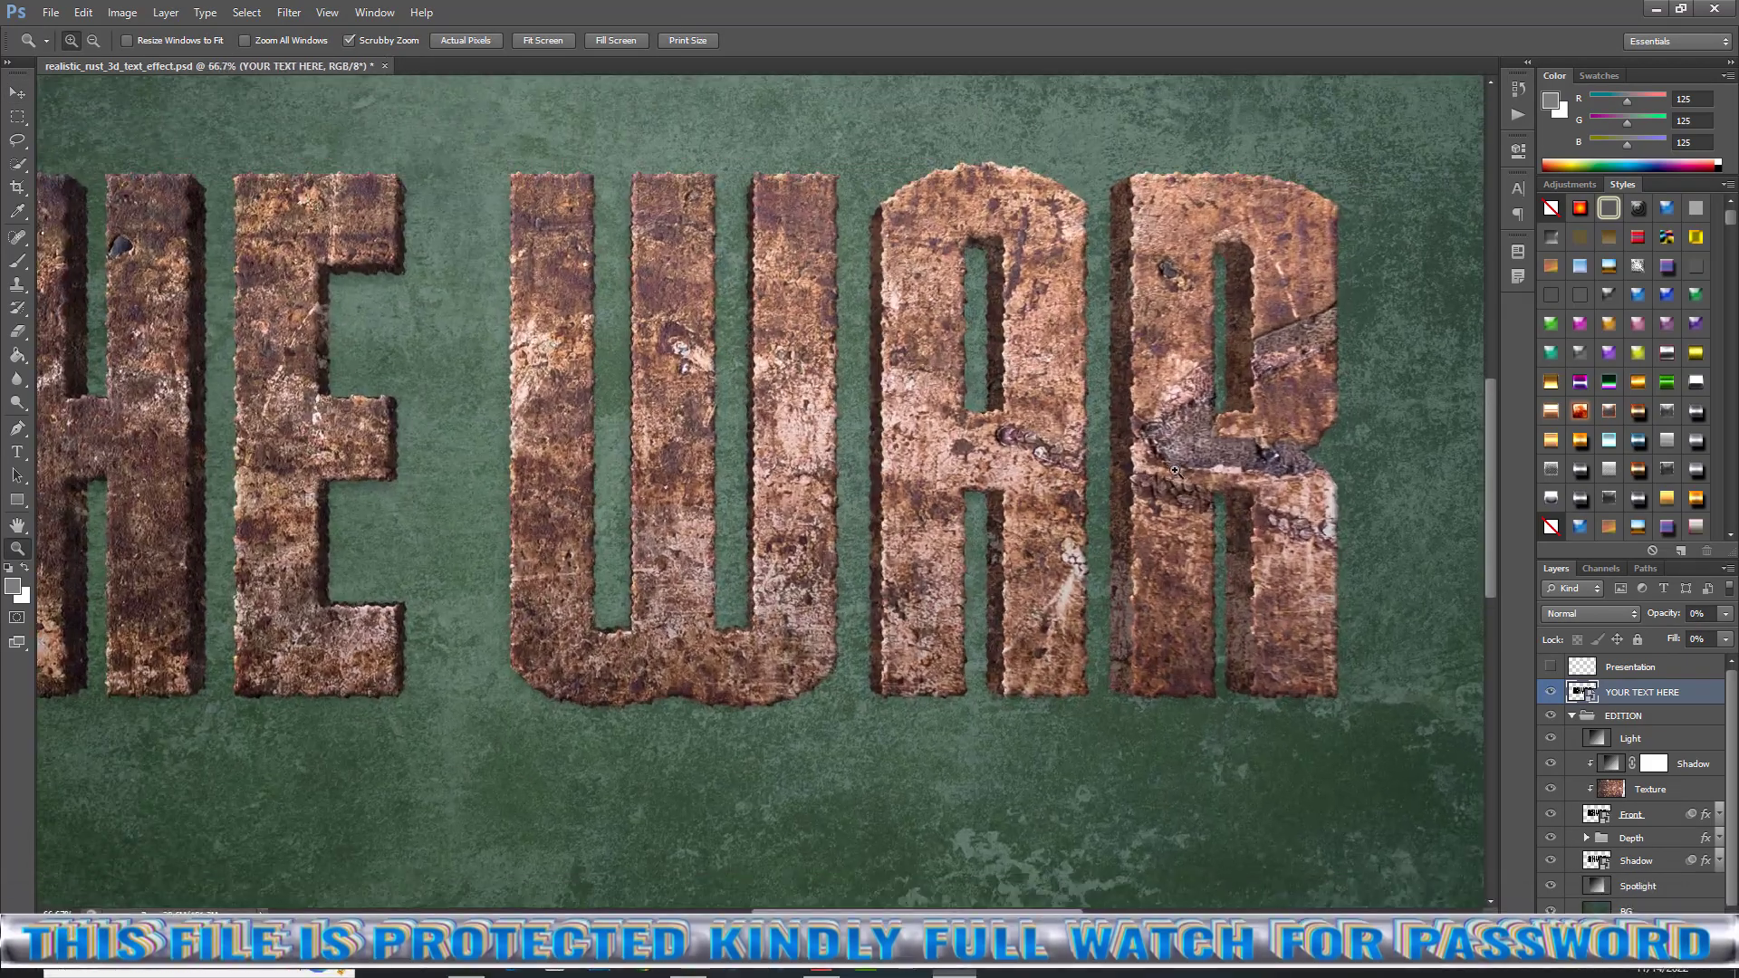
mouse_move(838, 471)
mouse_down()
mouse_move(1184, 477)
mouse_move(1093, 507)
mouse_move(190, 496)
mouse_up()
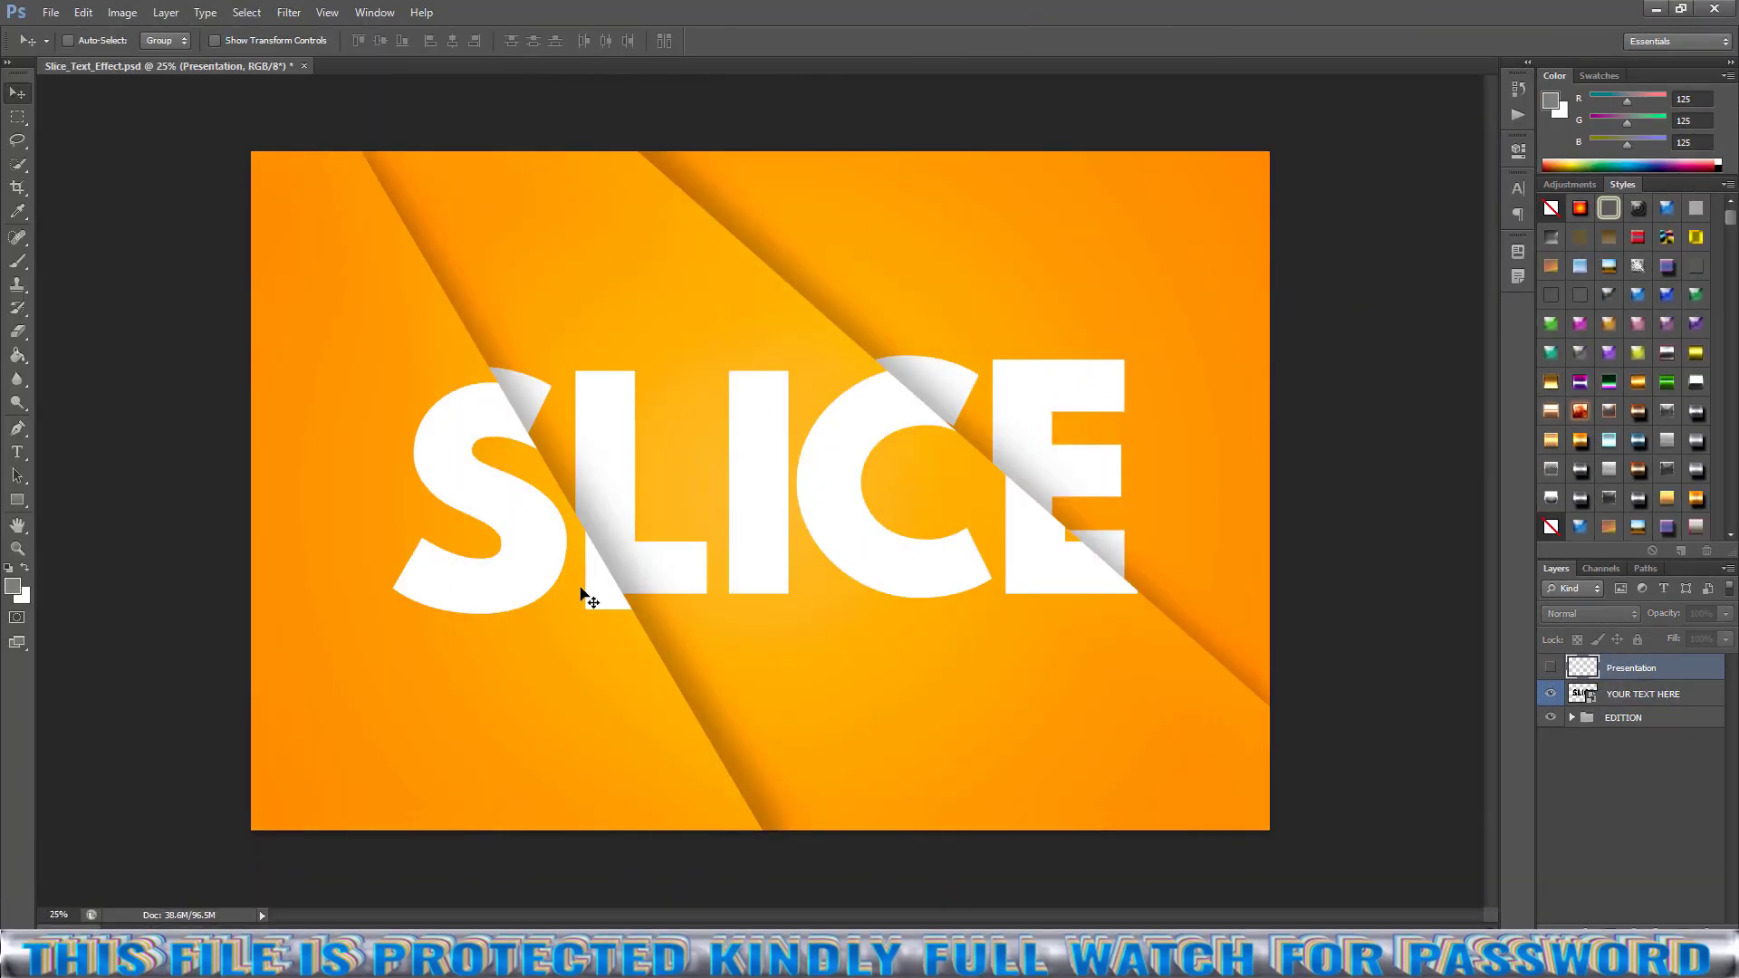
Open the slice smart object, accept the font warnings, and replace SLICE with NINJA.
double_click(1585, 694)
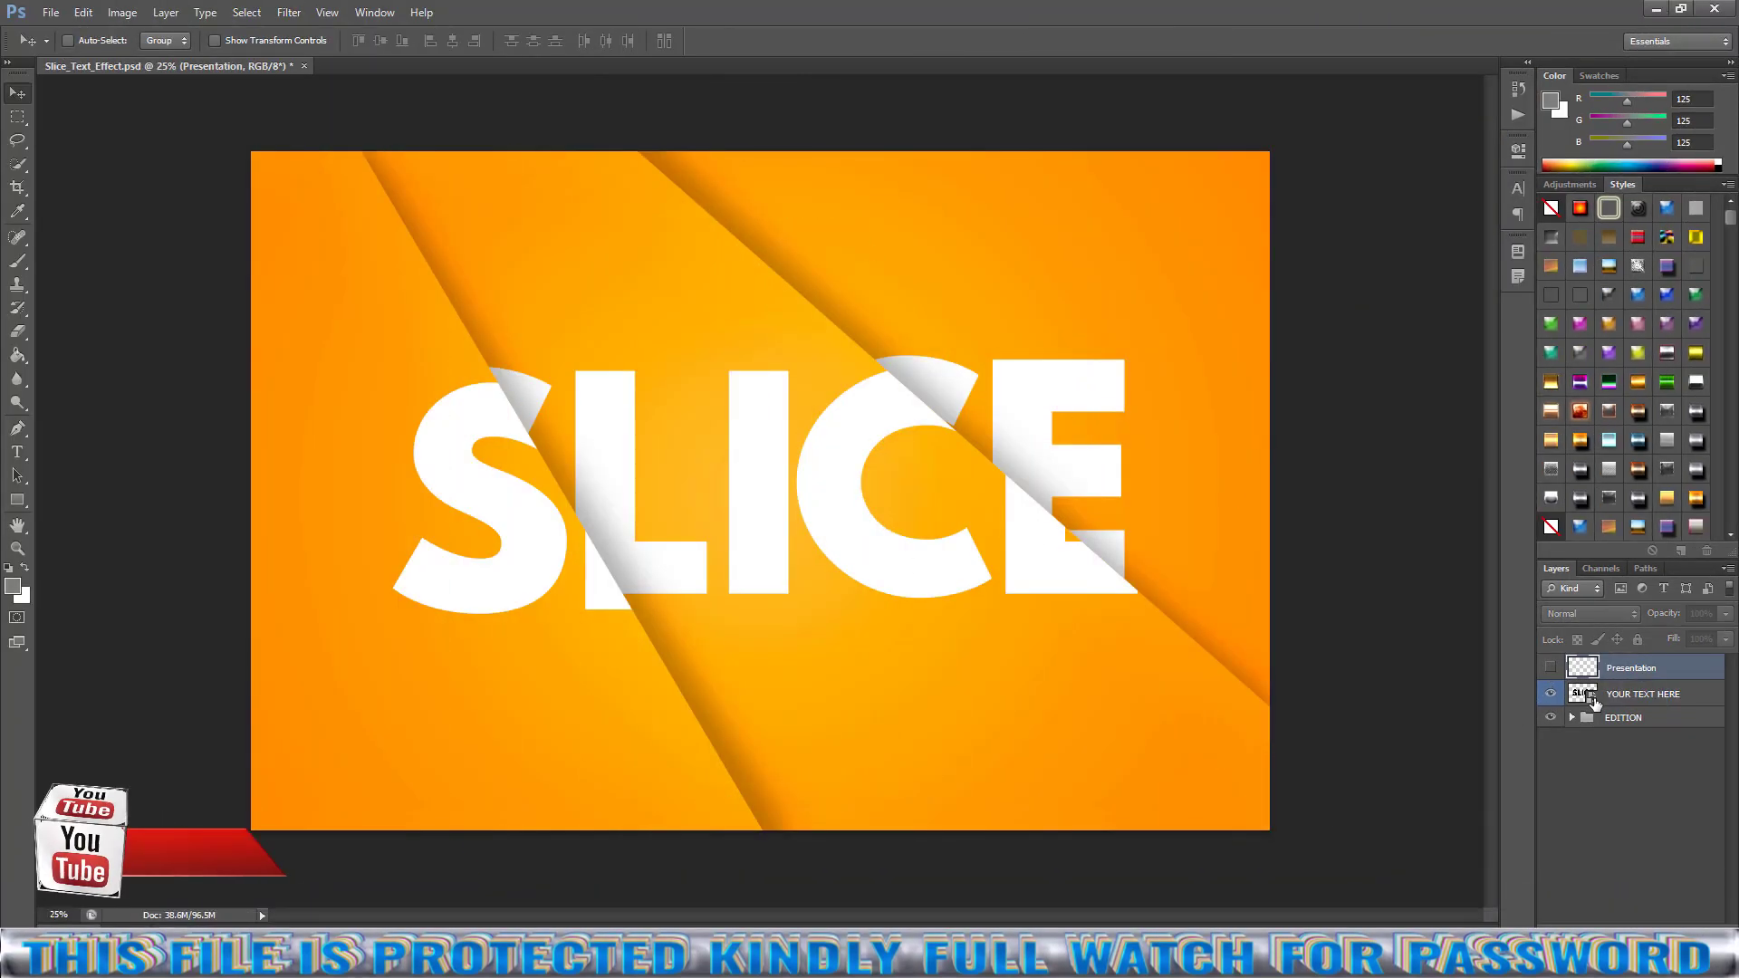
click(896, 391)
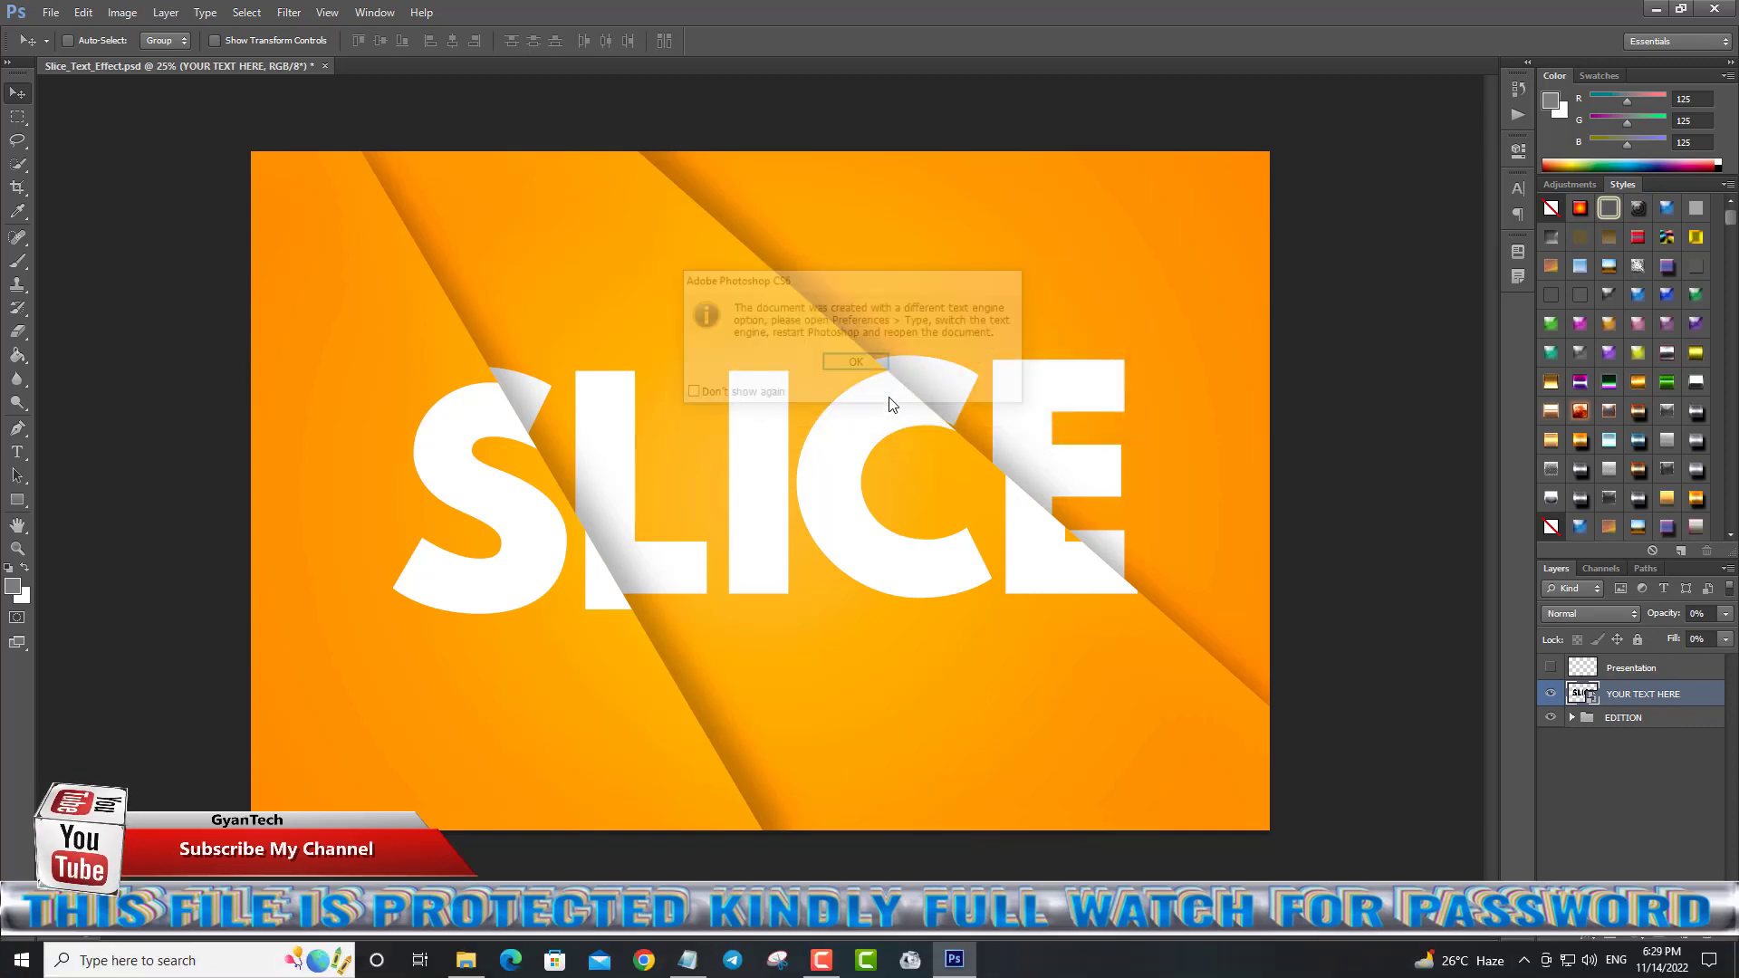
click(855, 366)
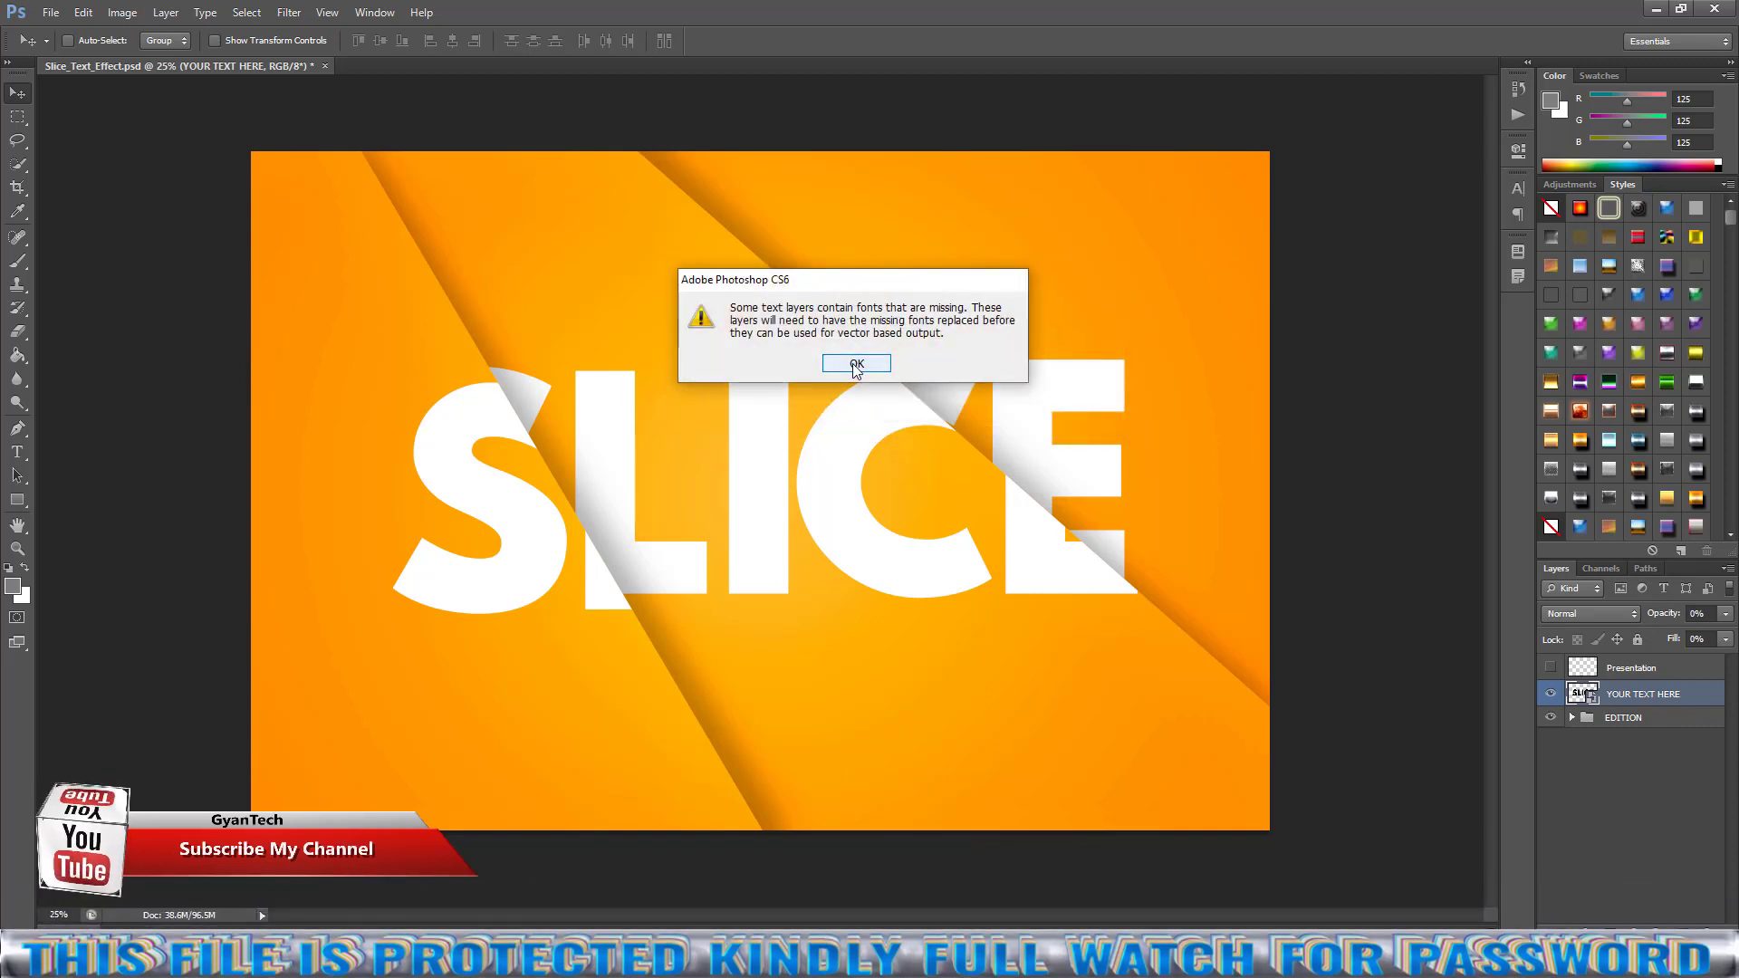
click(854, 362)
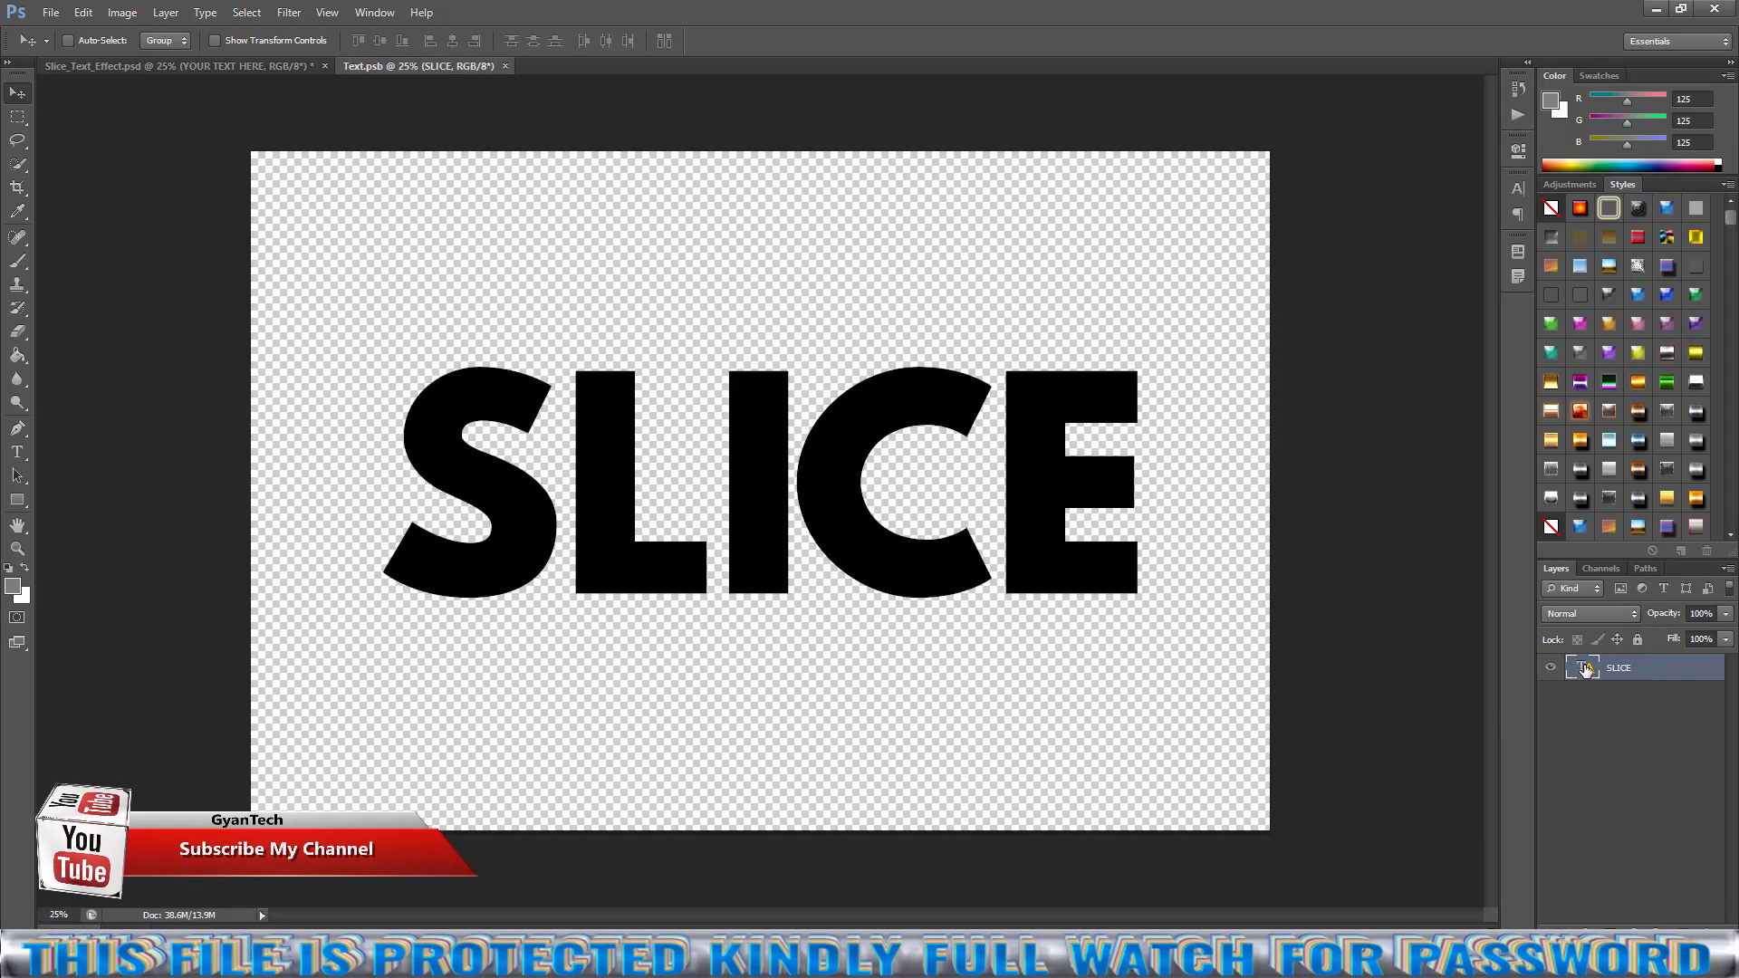
double_click(1585, 669)
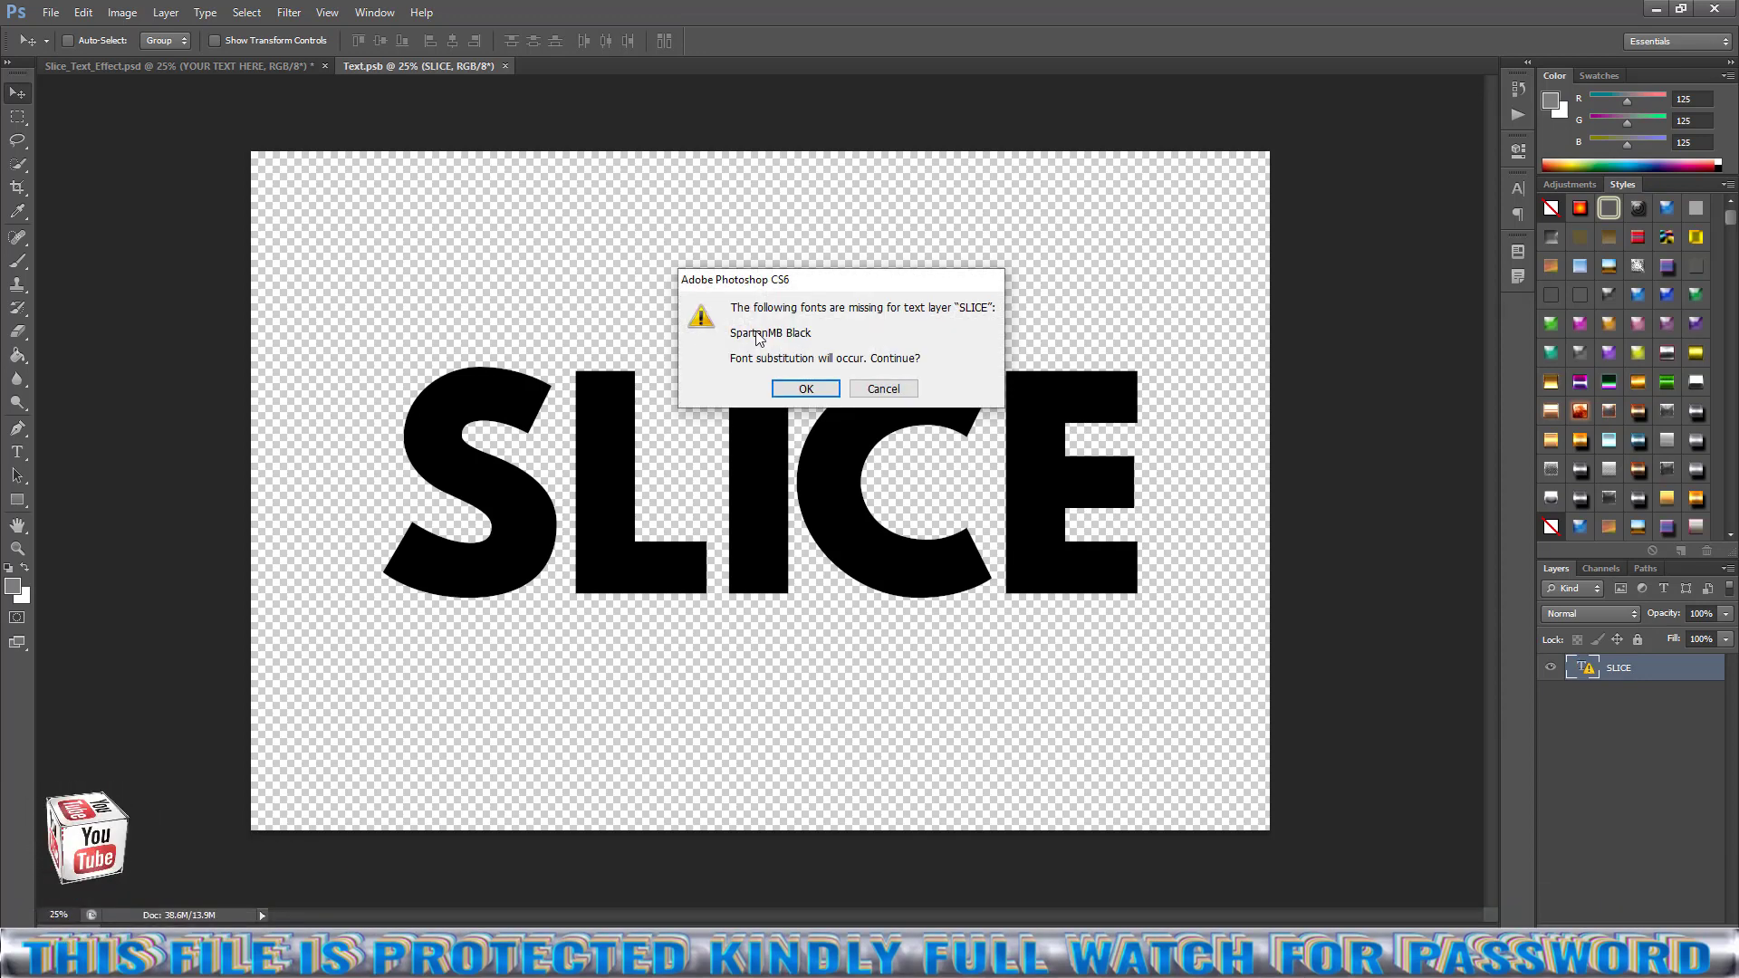
click(806, 389)
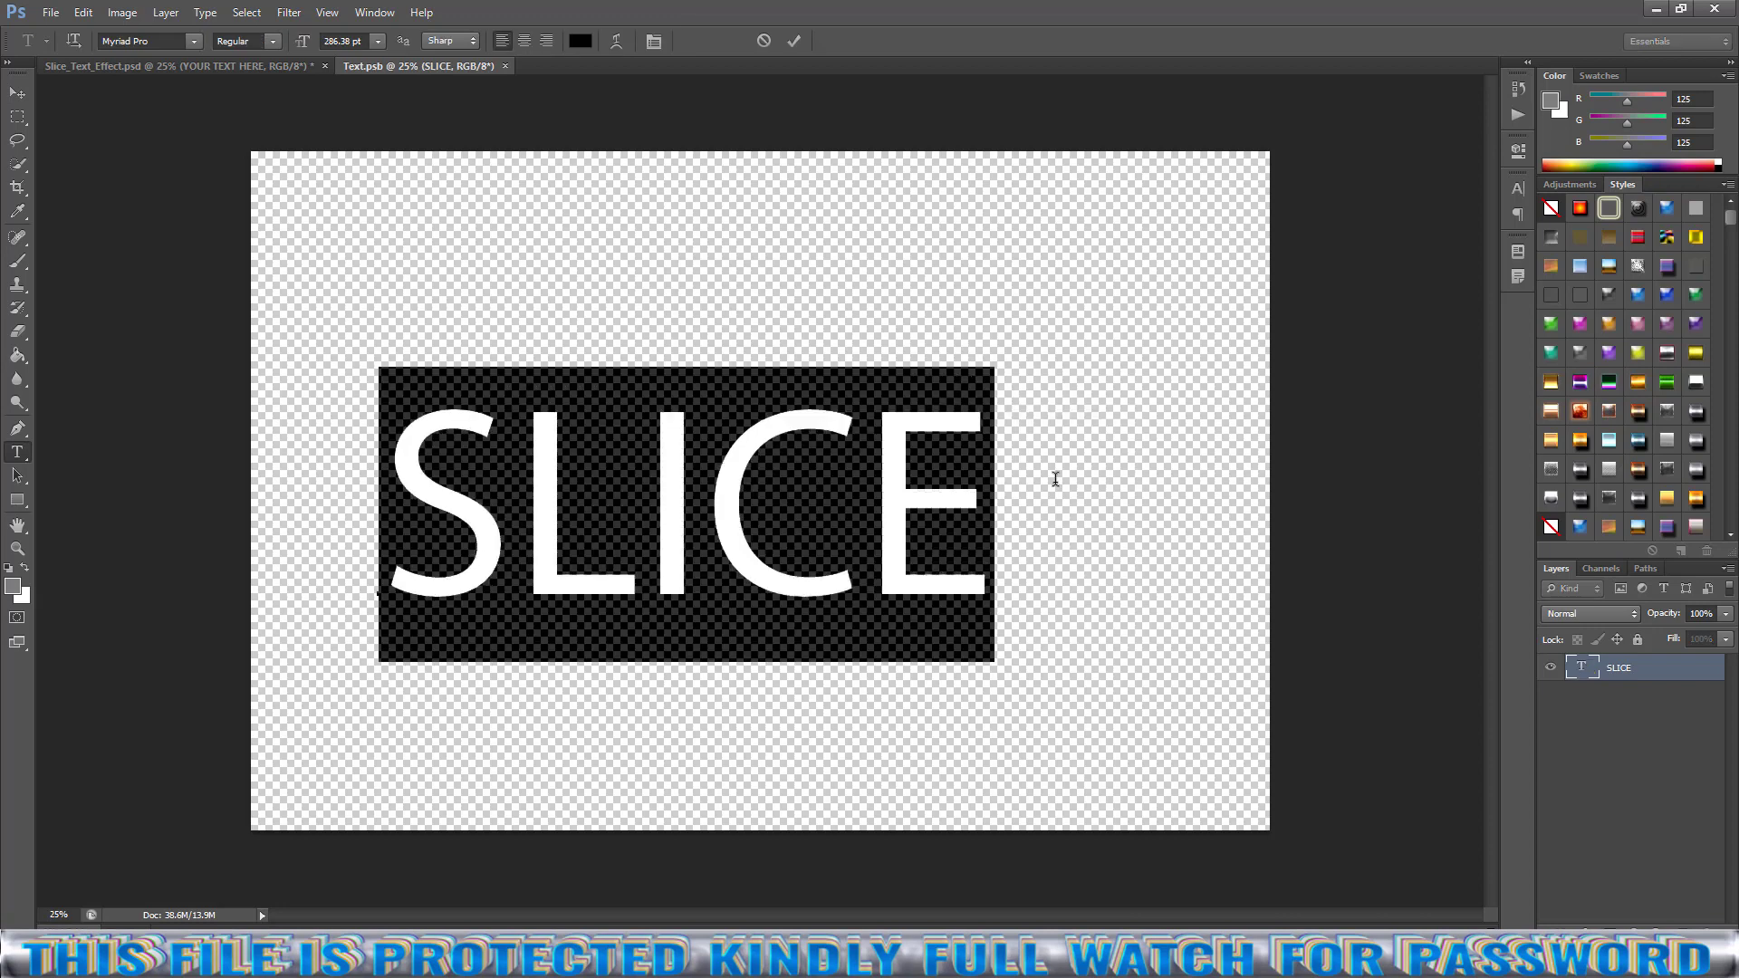
text(NINJA)
key(ctrl+a)
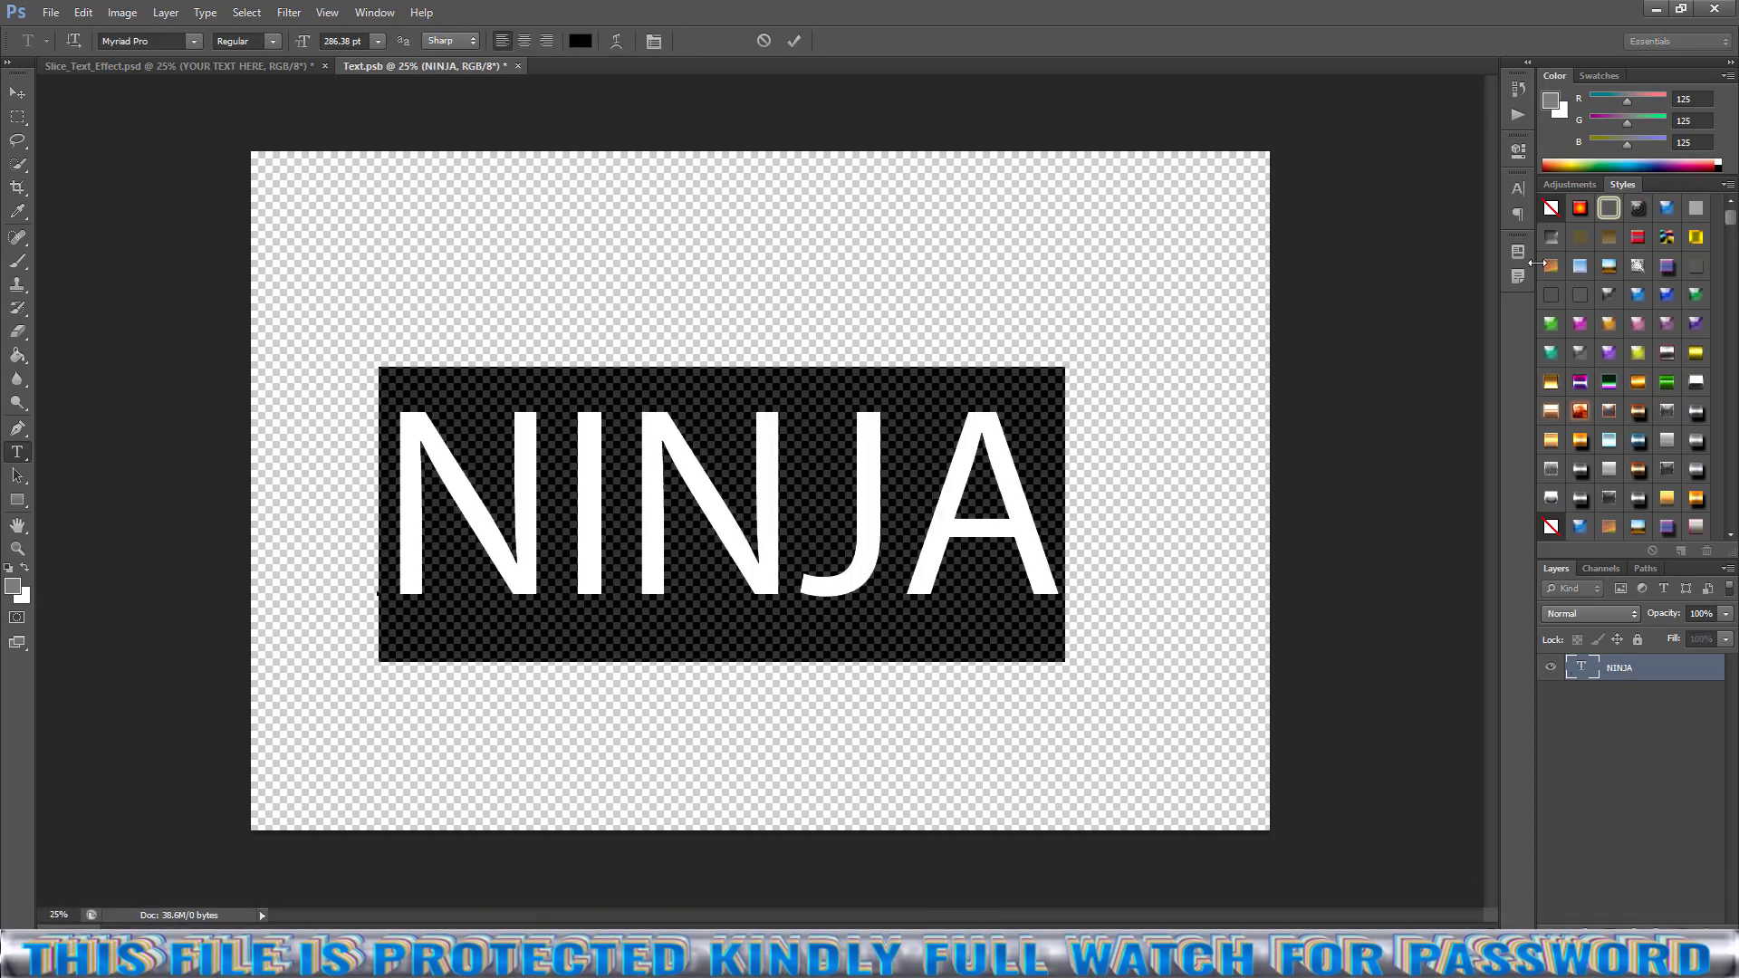
Set NINJA in the Neuterous font and shift it slightly left.
click(1520, 187)
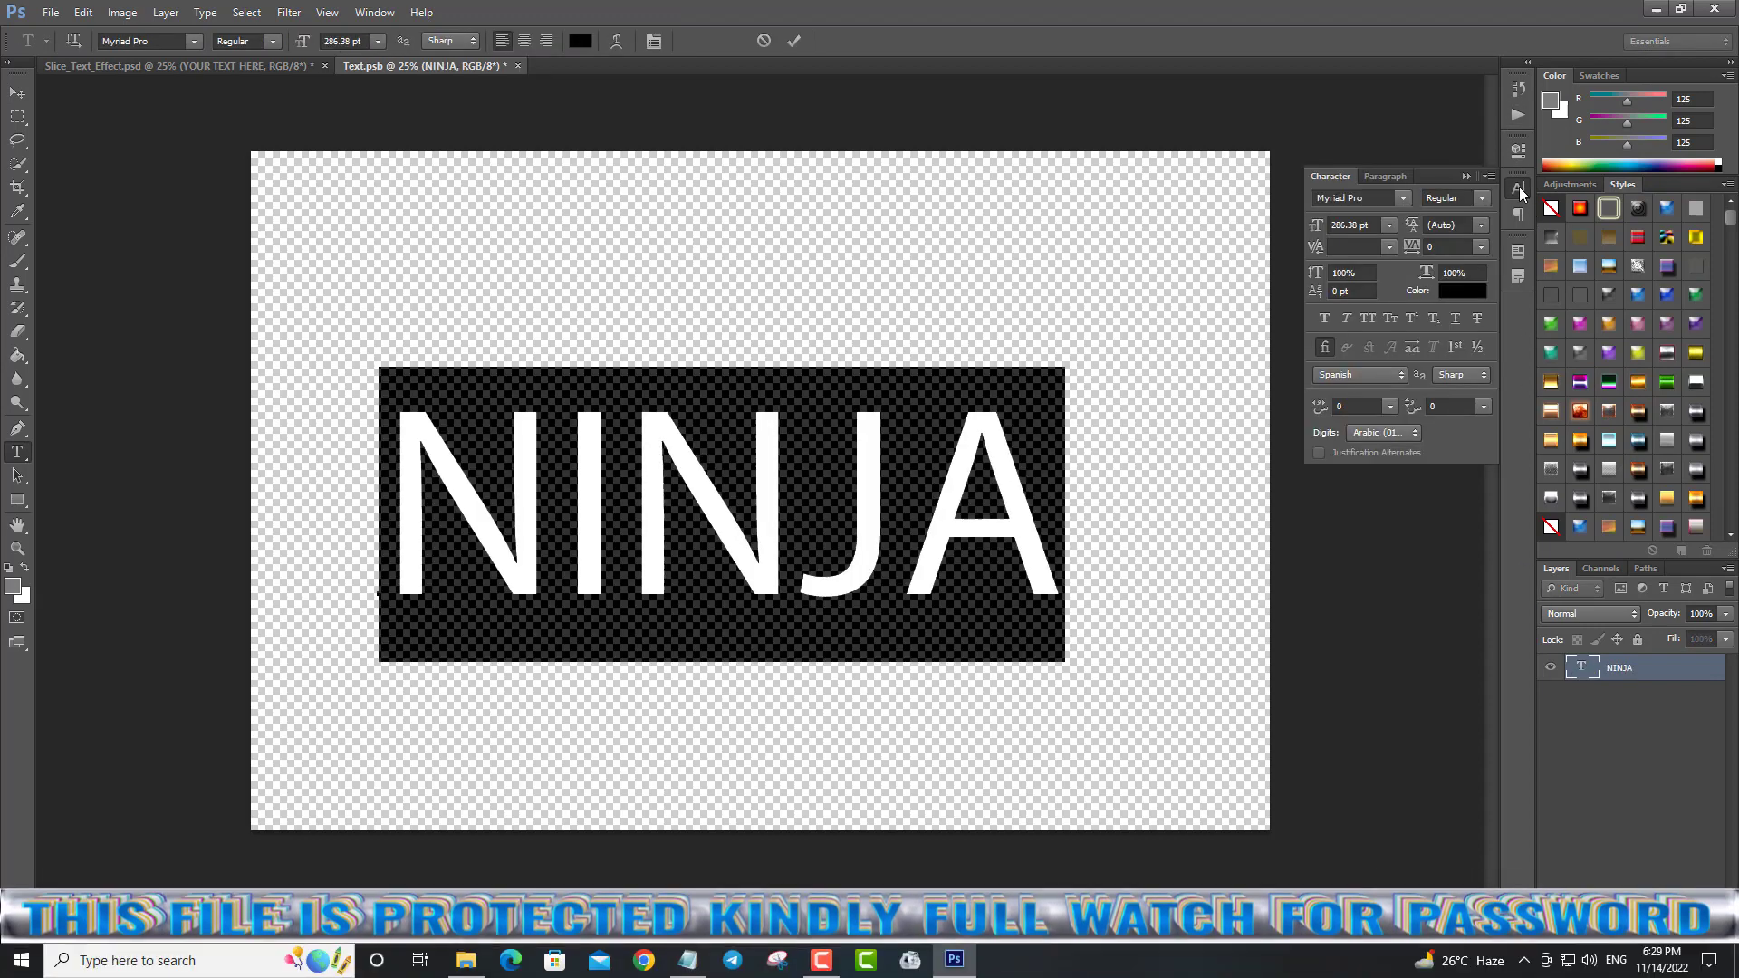
click(1371, 196)
key(Down)
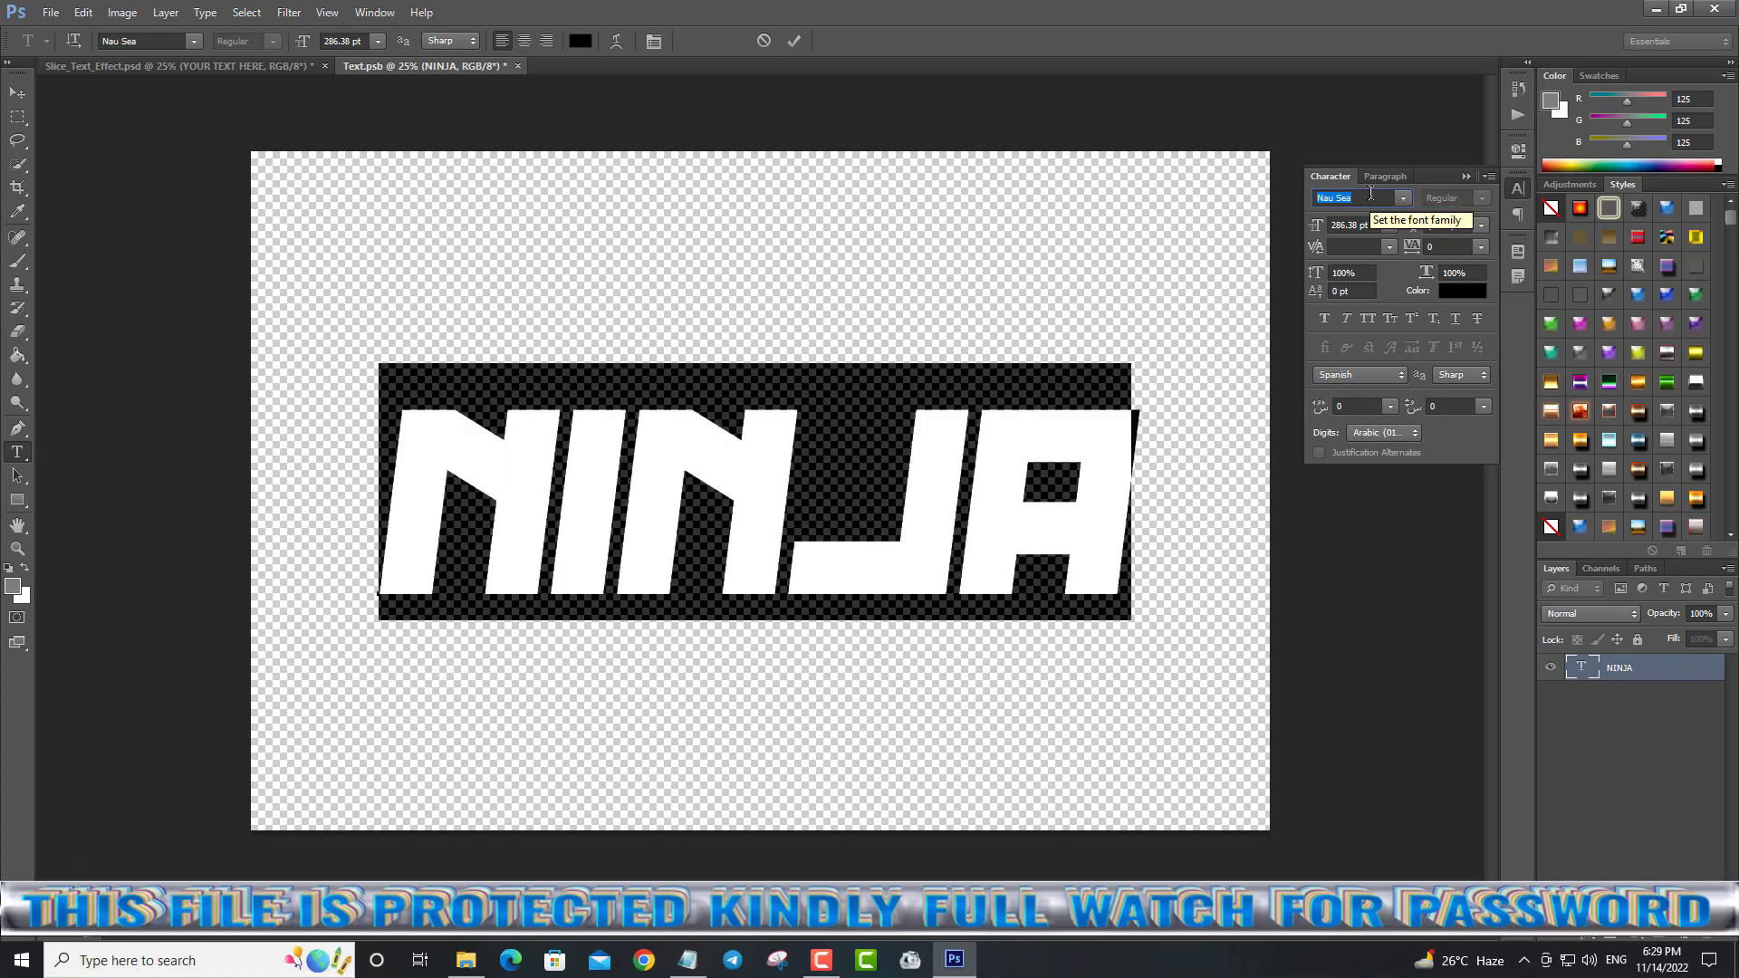
key(Down)
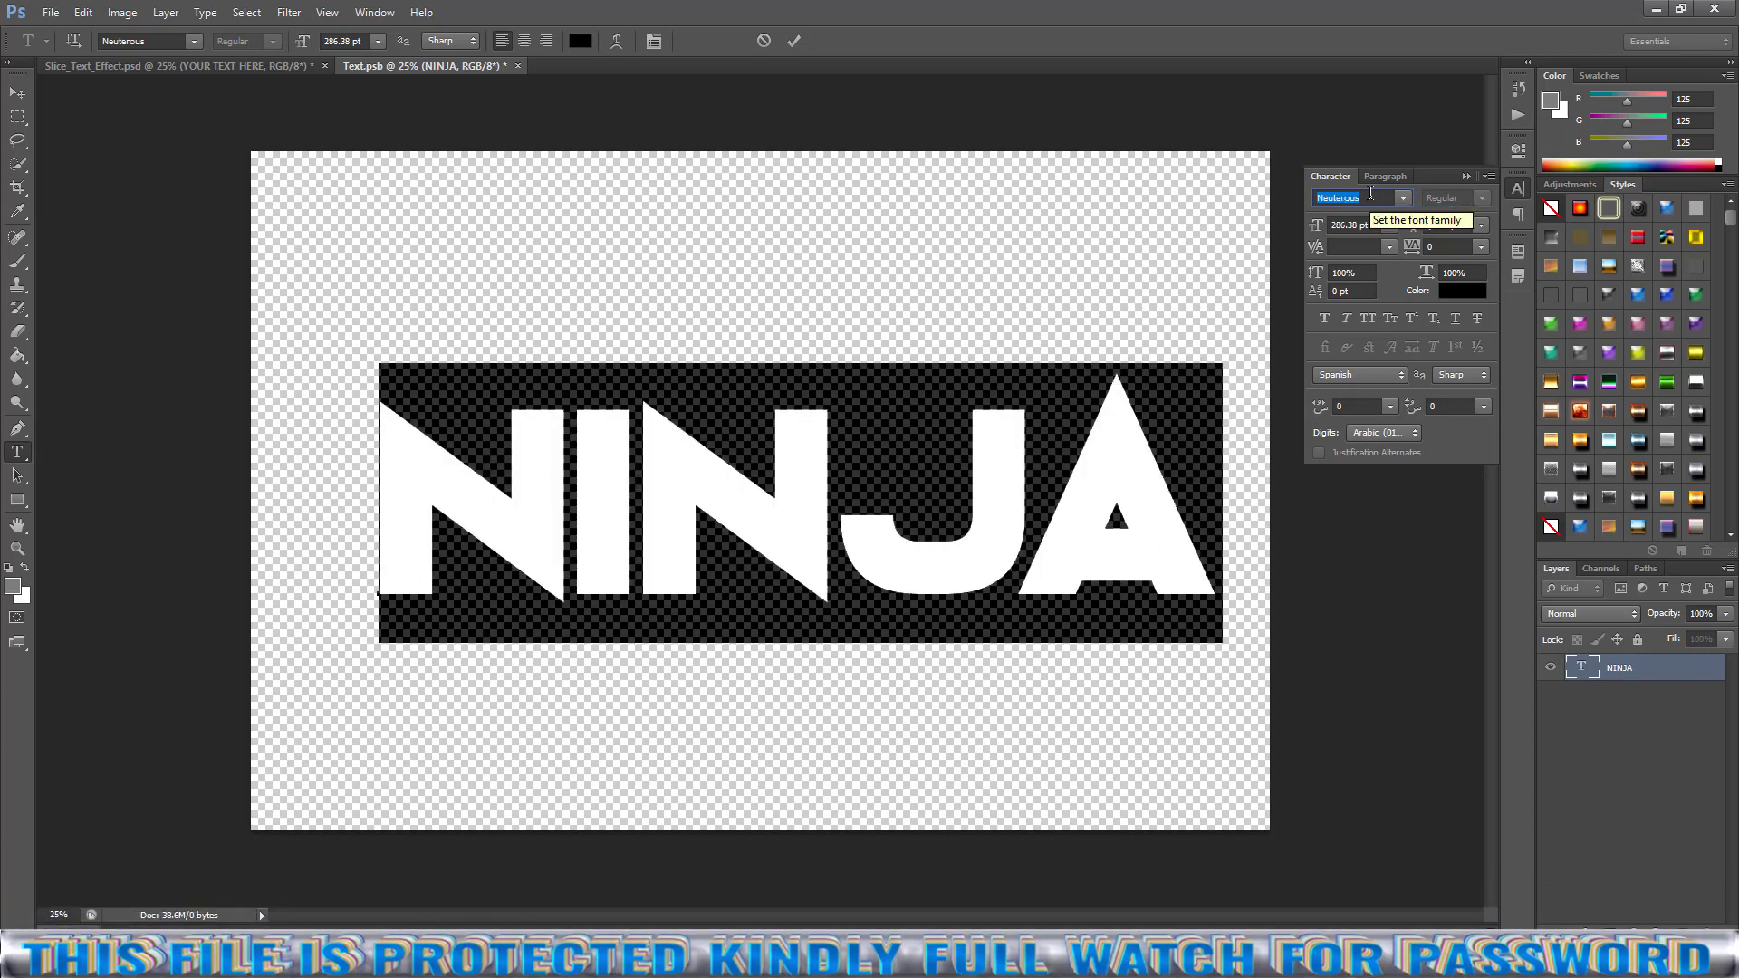
click(17, 92)
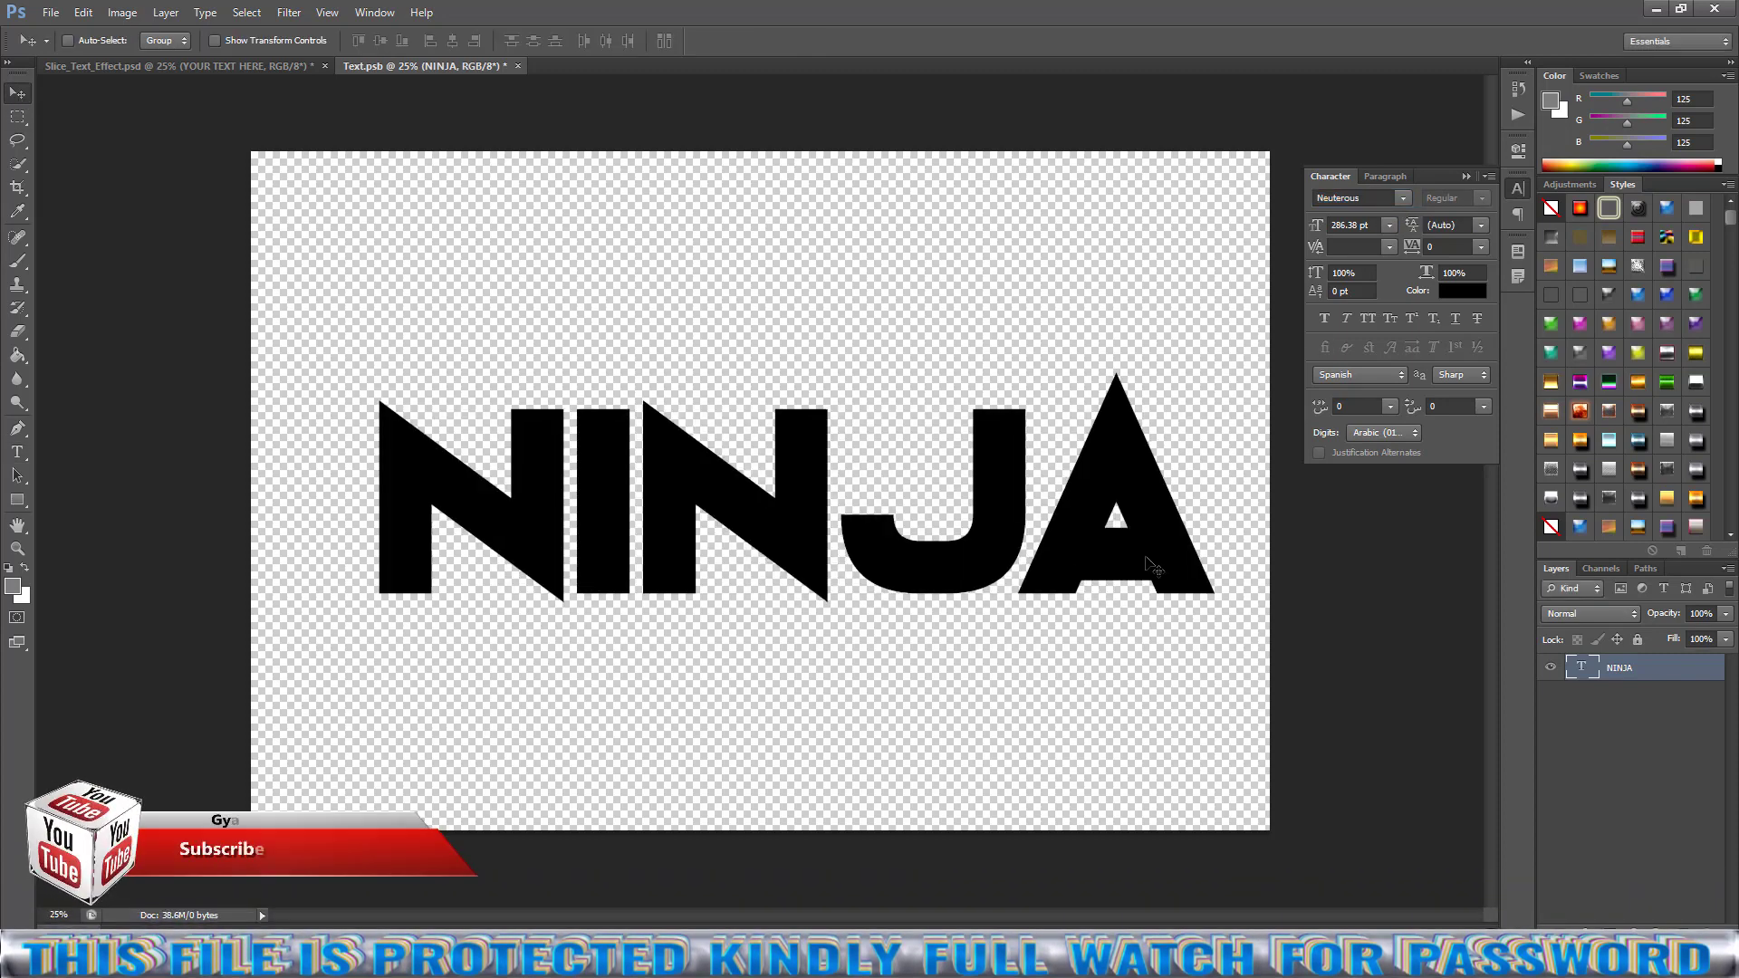
drag(1146, 562, 1087, 563)
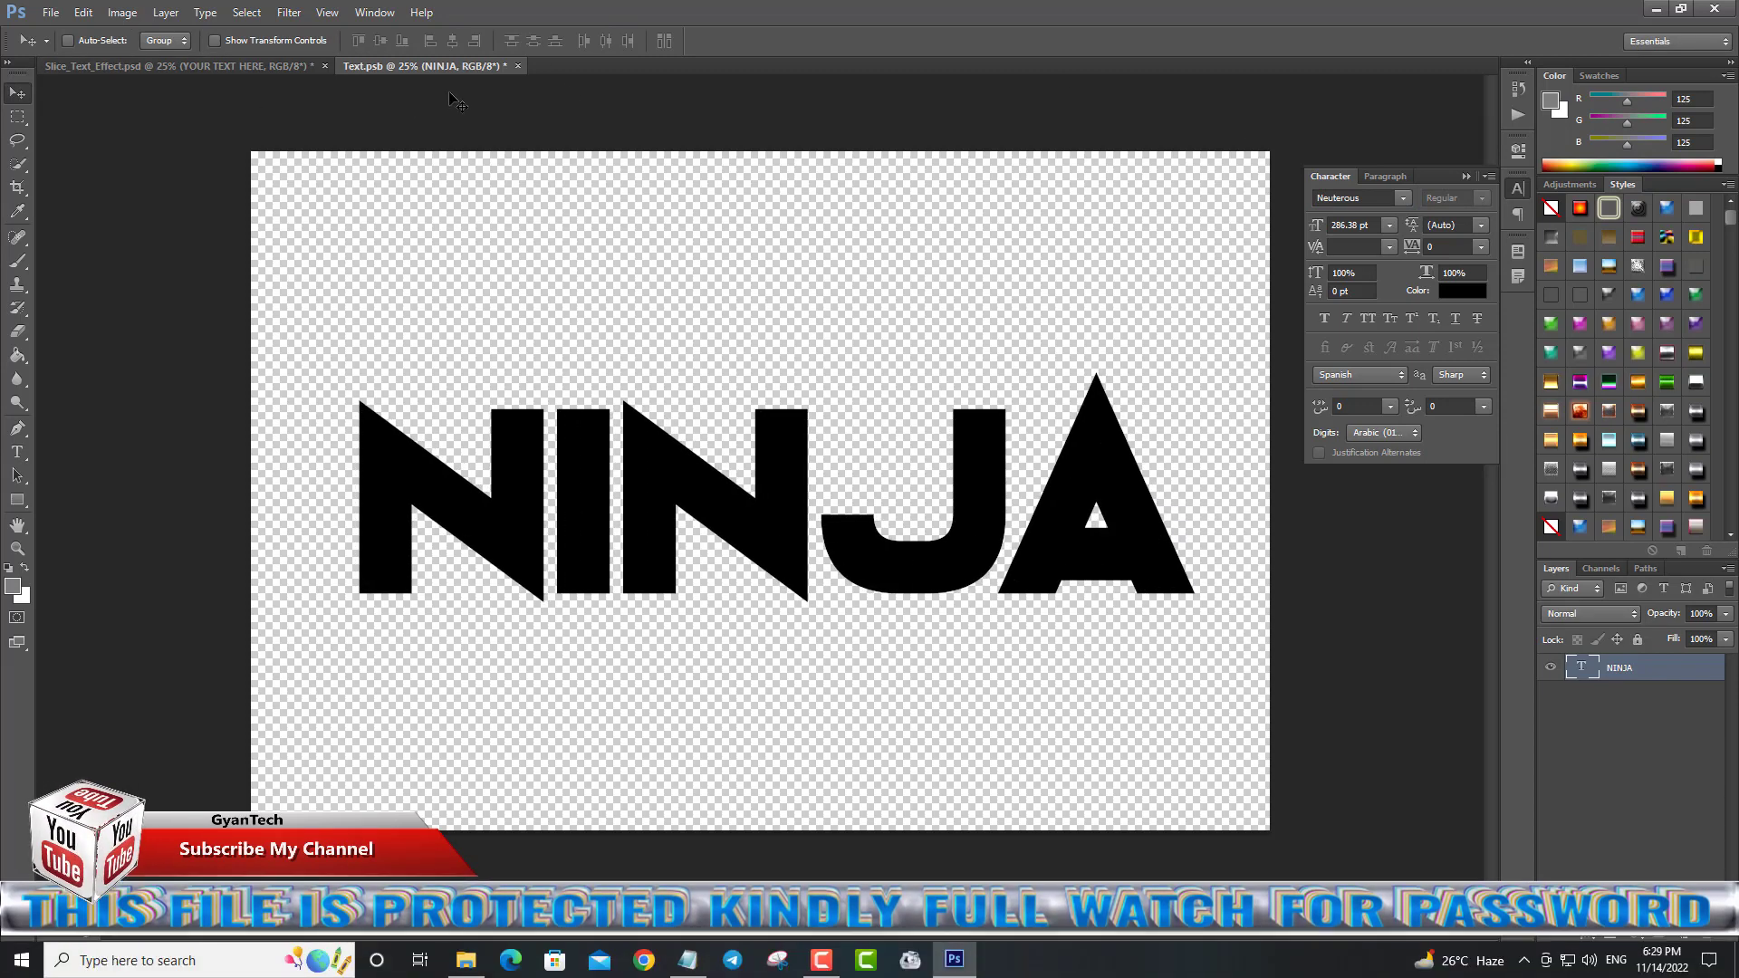
click(518, 66)
Save NINJA into the slice effect, then expand EDITION and hide the READ ME overlay in the jeans PSD.
click(765, 354)
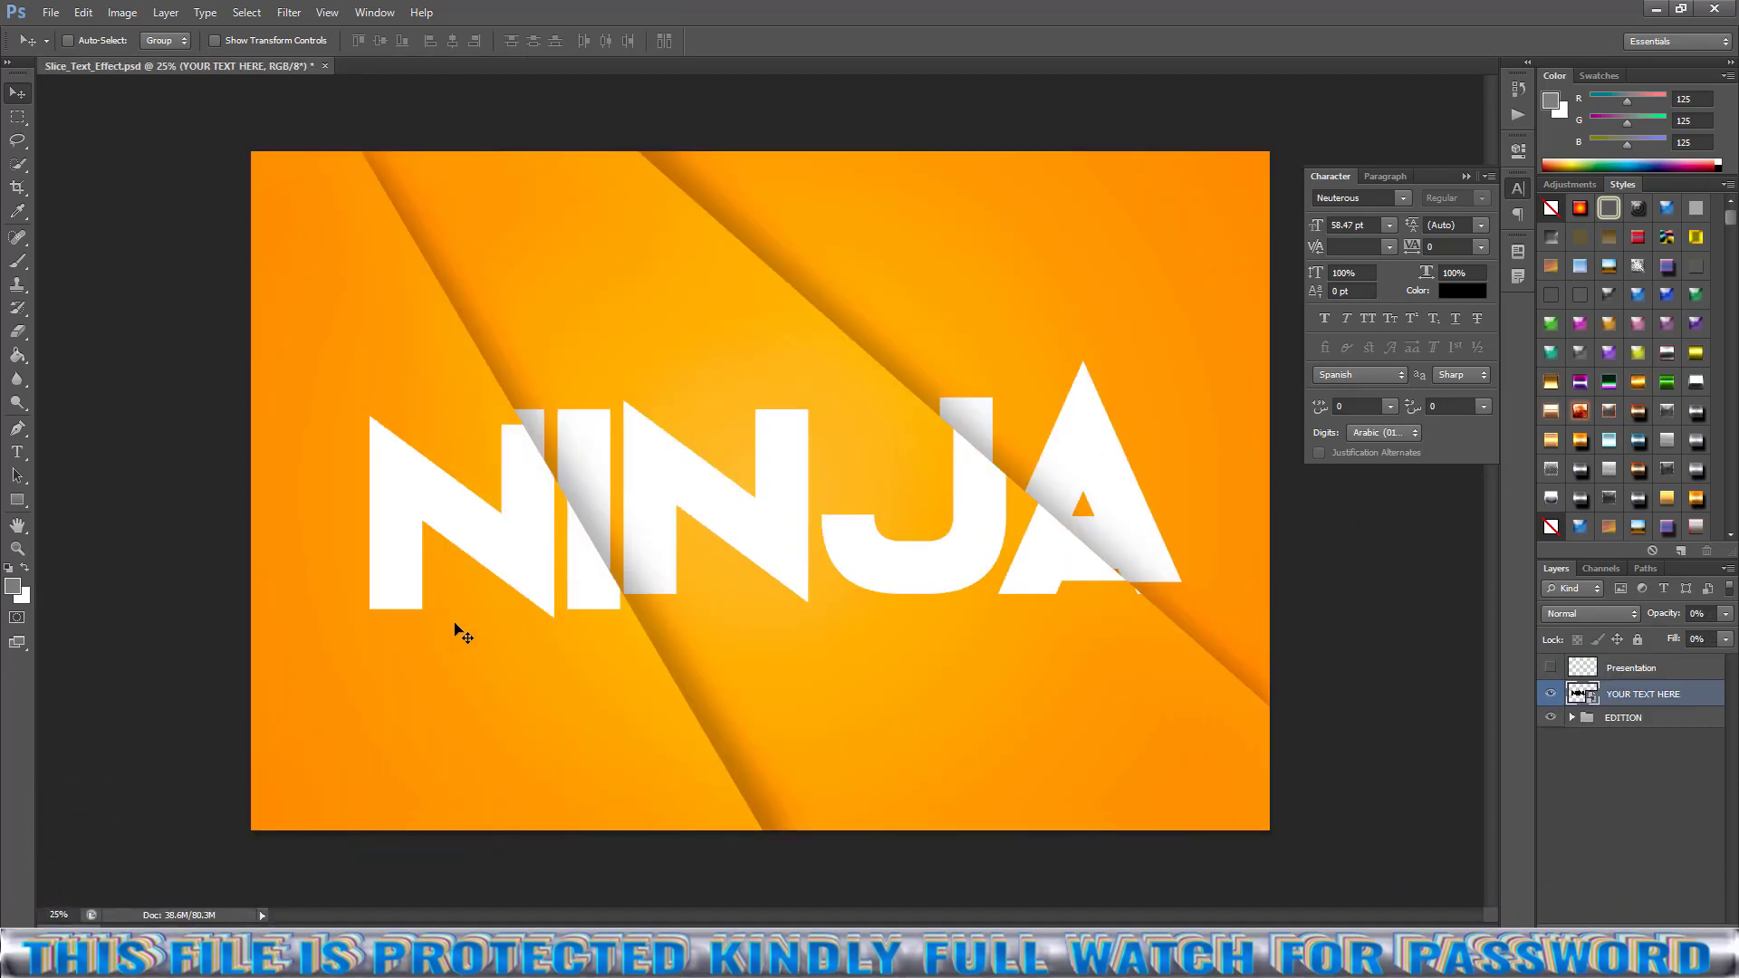
click(1572, 717)
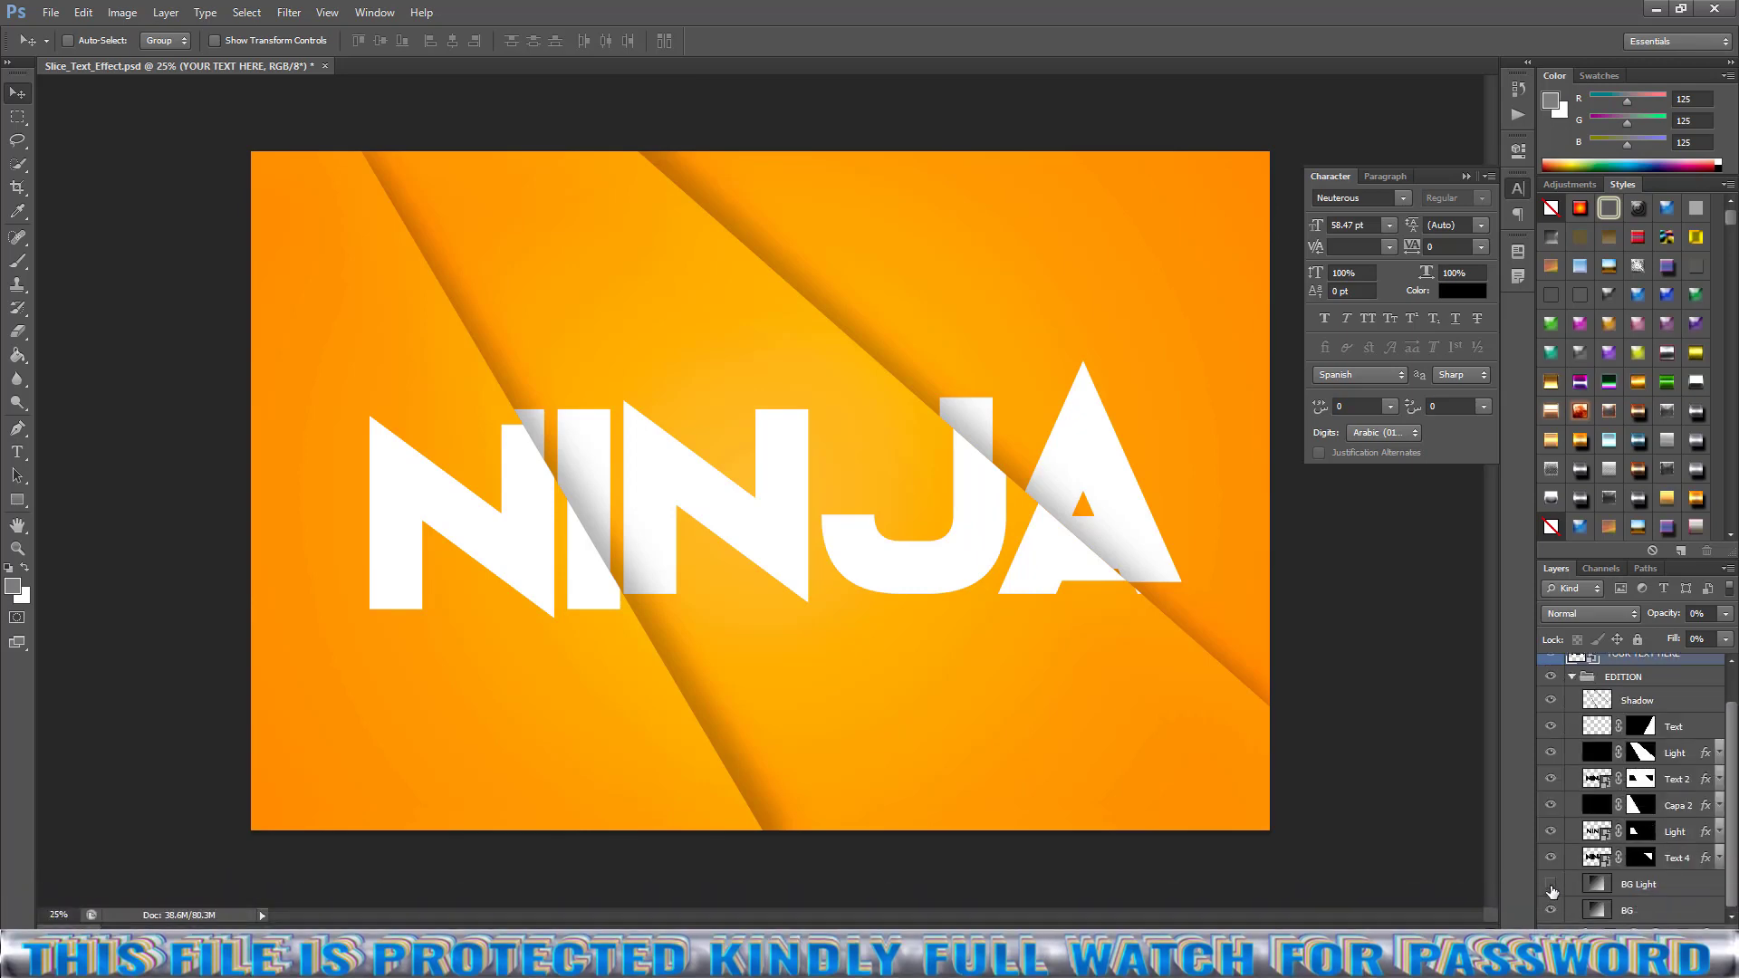
click(1551, 884)
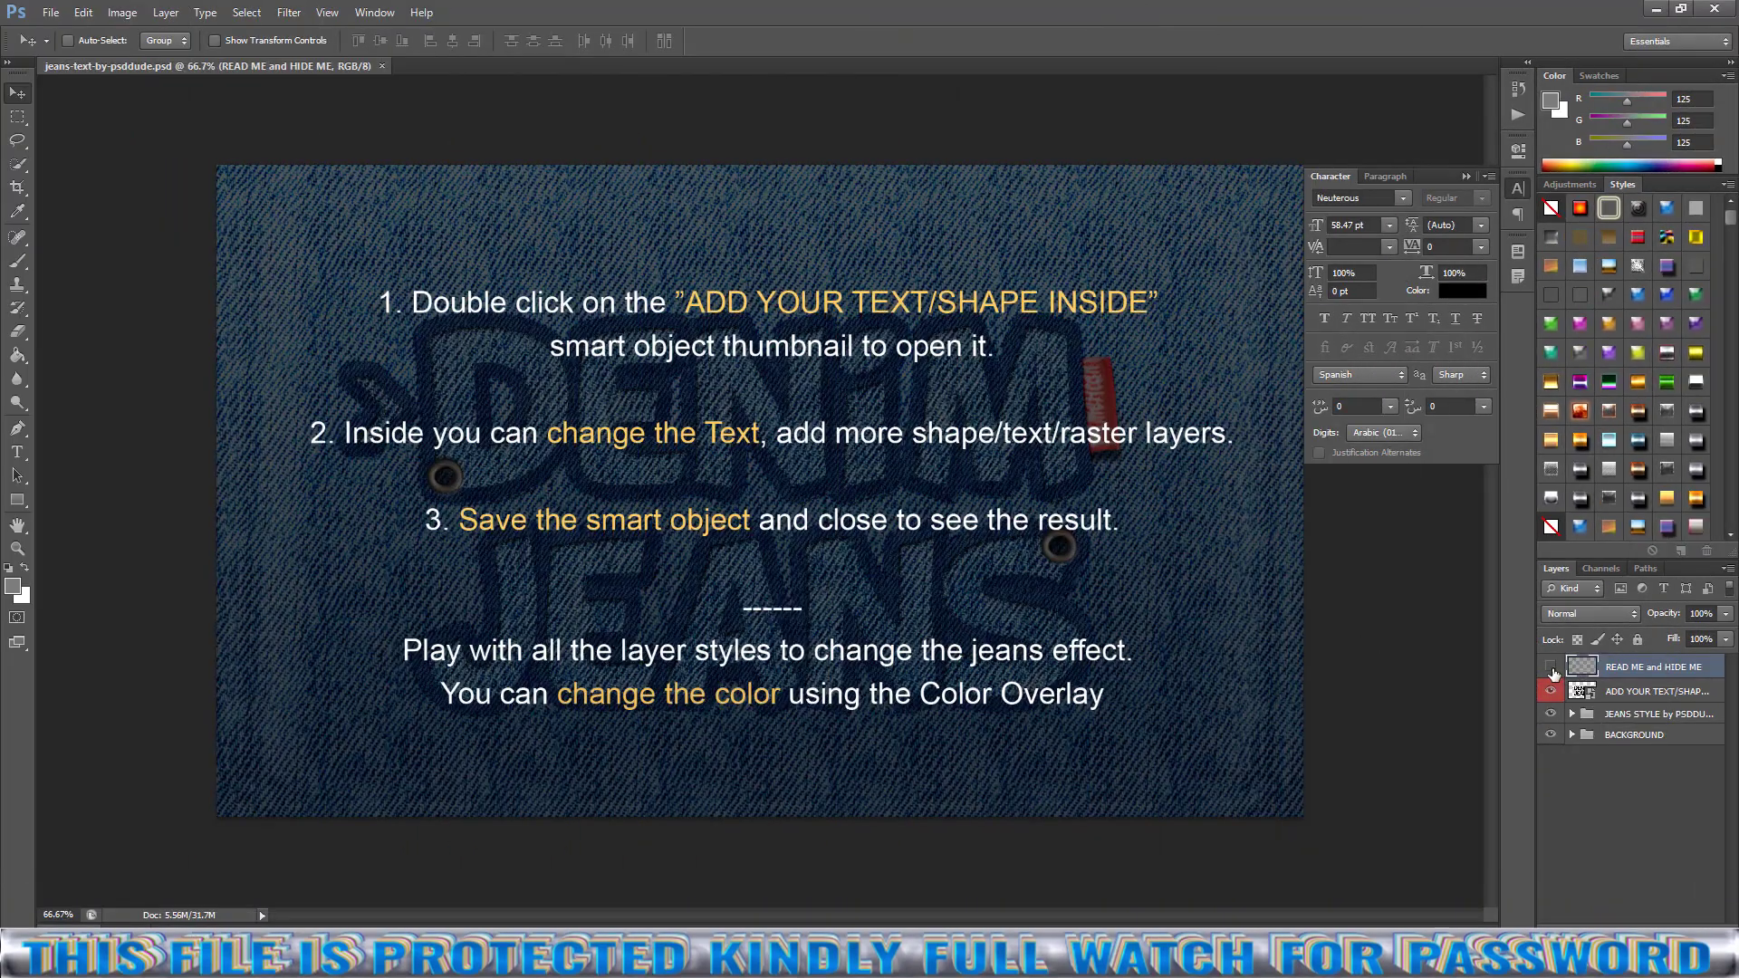
click(1552, 669)
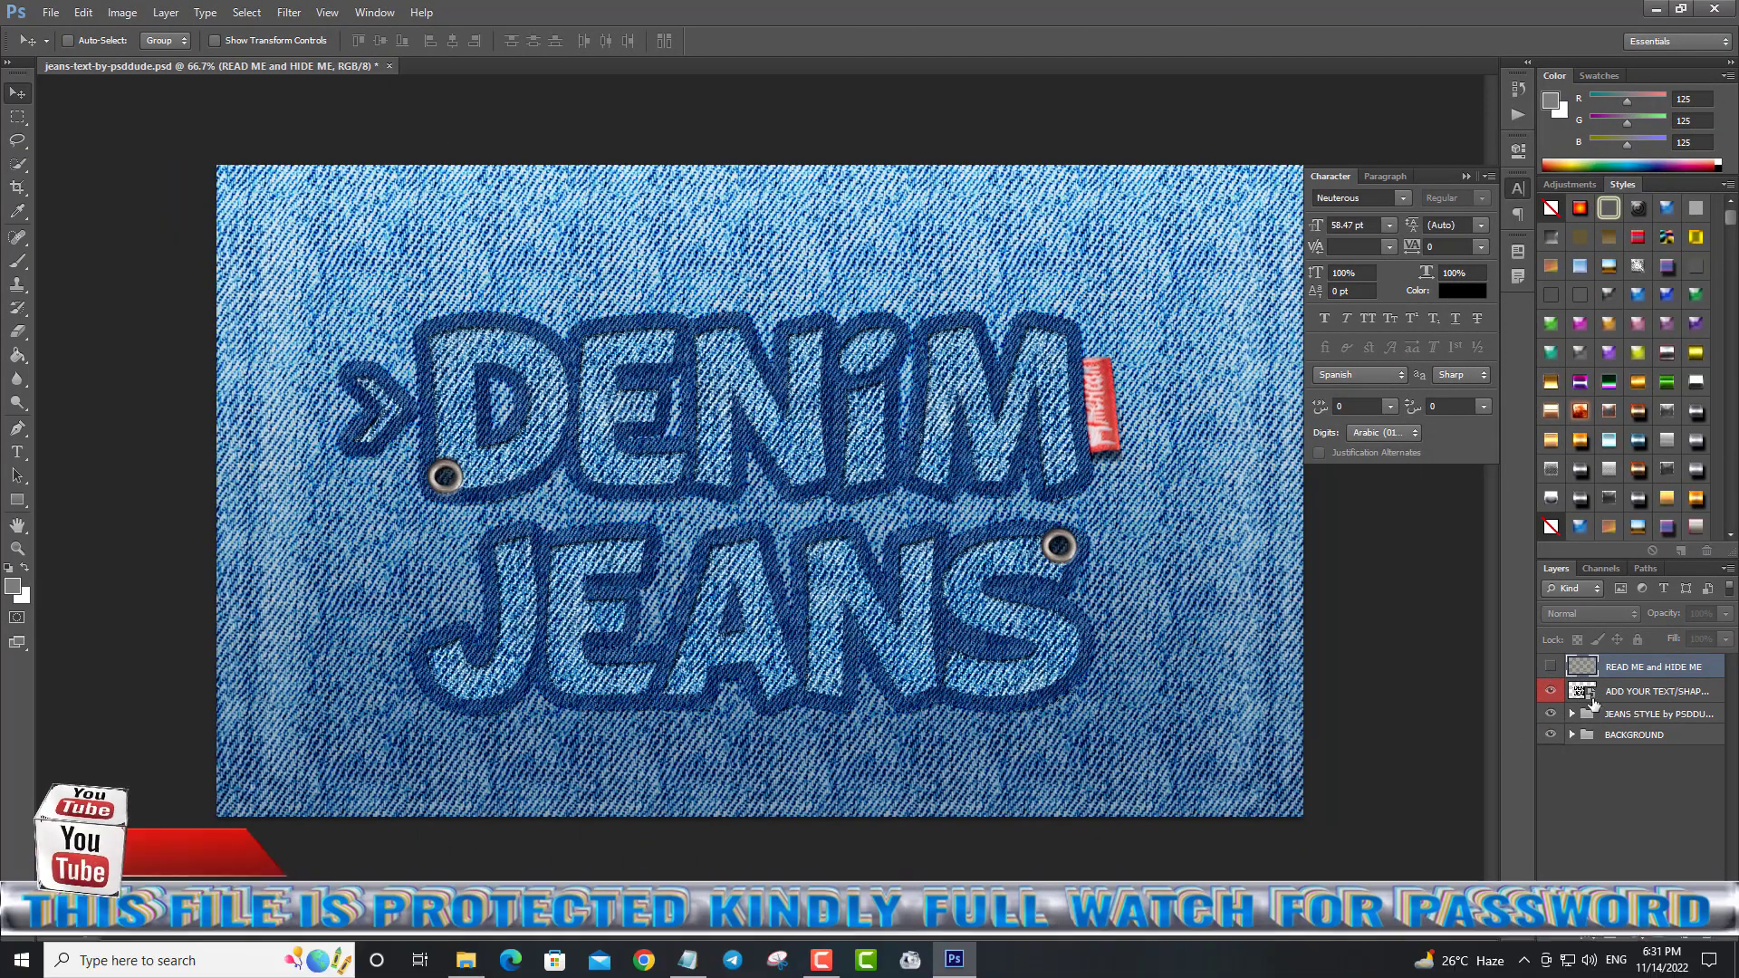
Open the ADD YOUR TEXT/SHAPE INSIDE smart object and edit the DENIM JEANS text to GYAN TECH.
double_click(1581, 692)
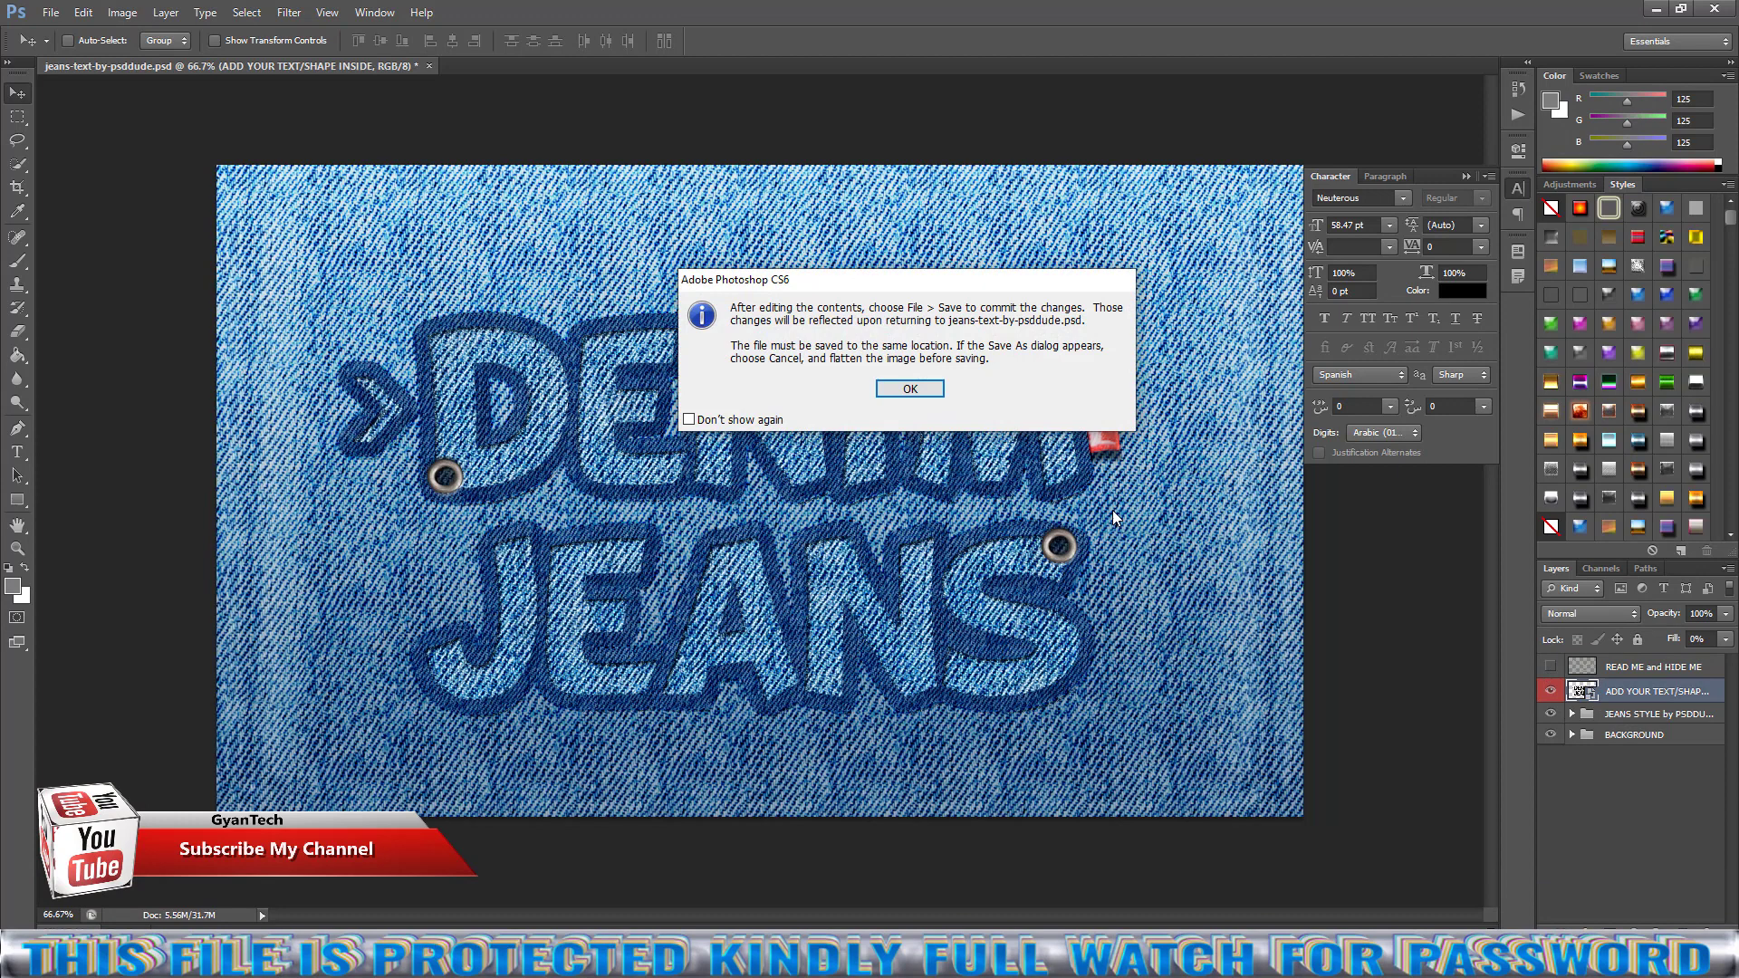
click(917, 392)
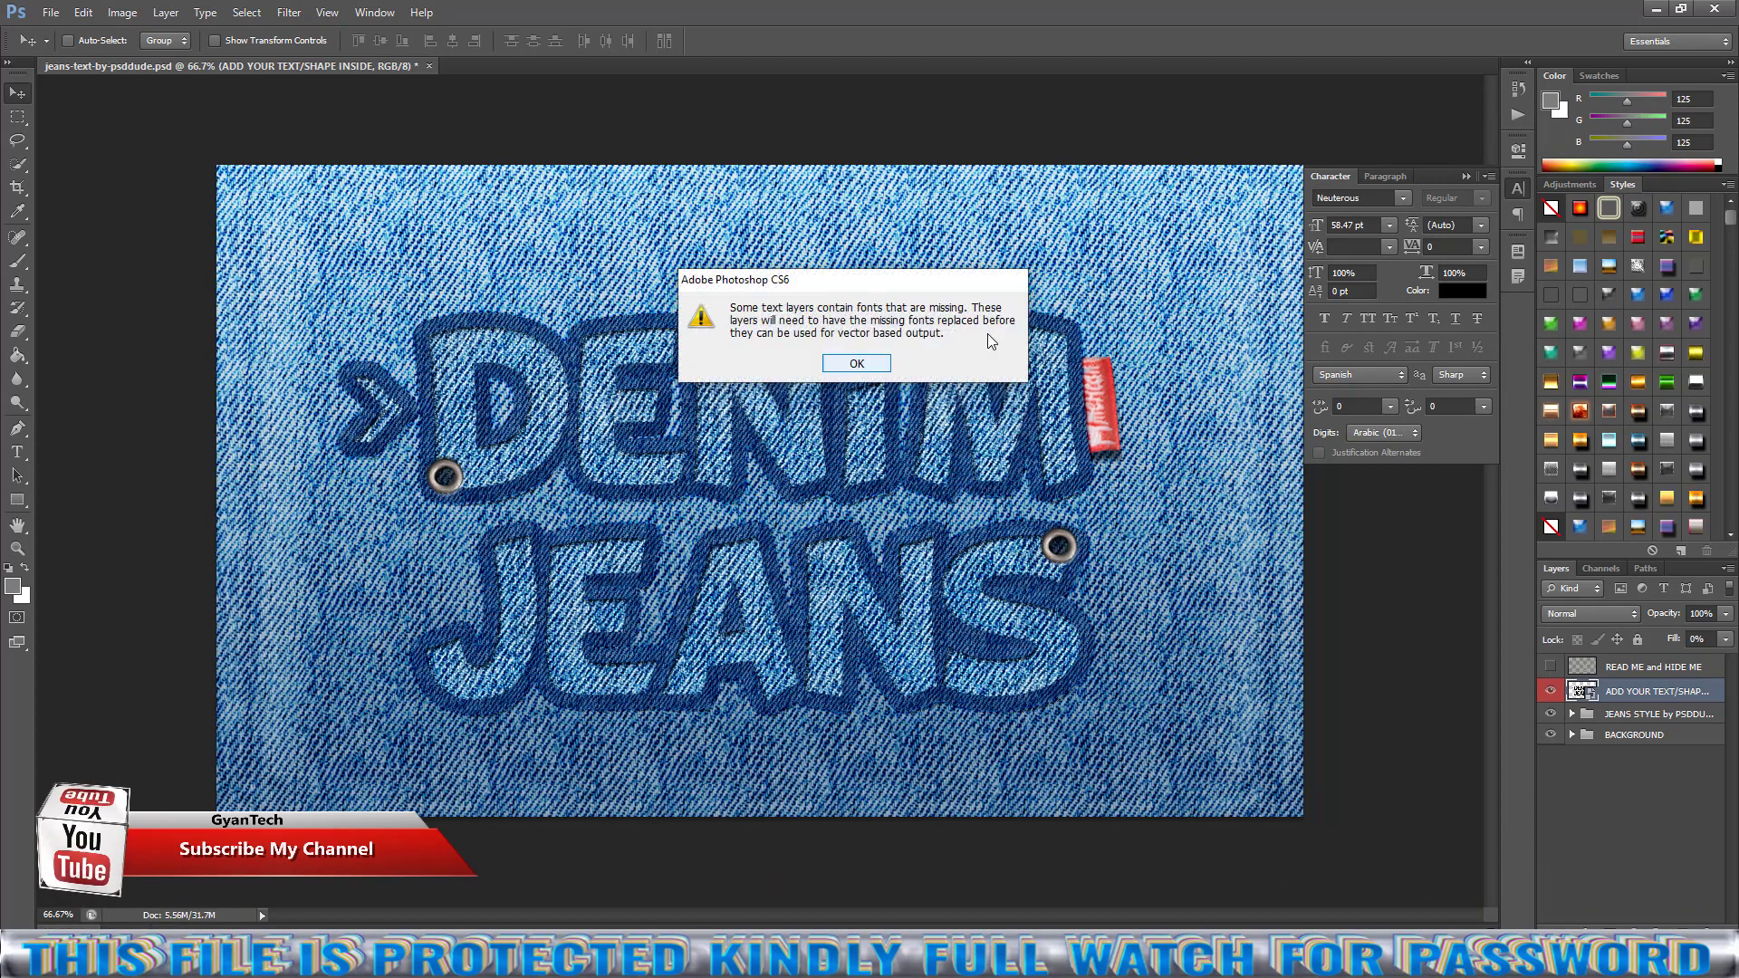
click(856, 364)
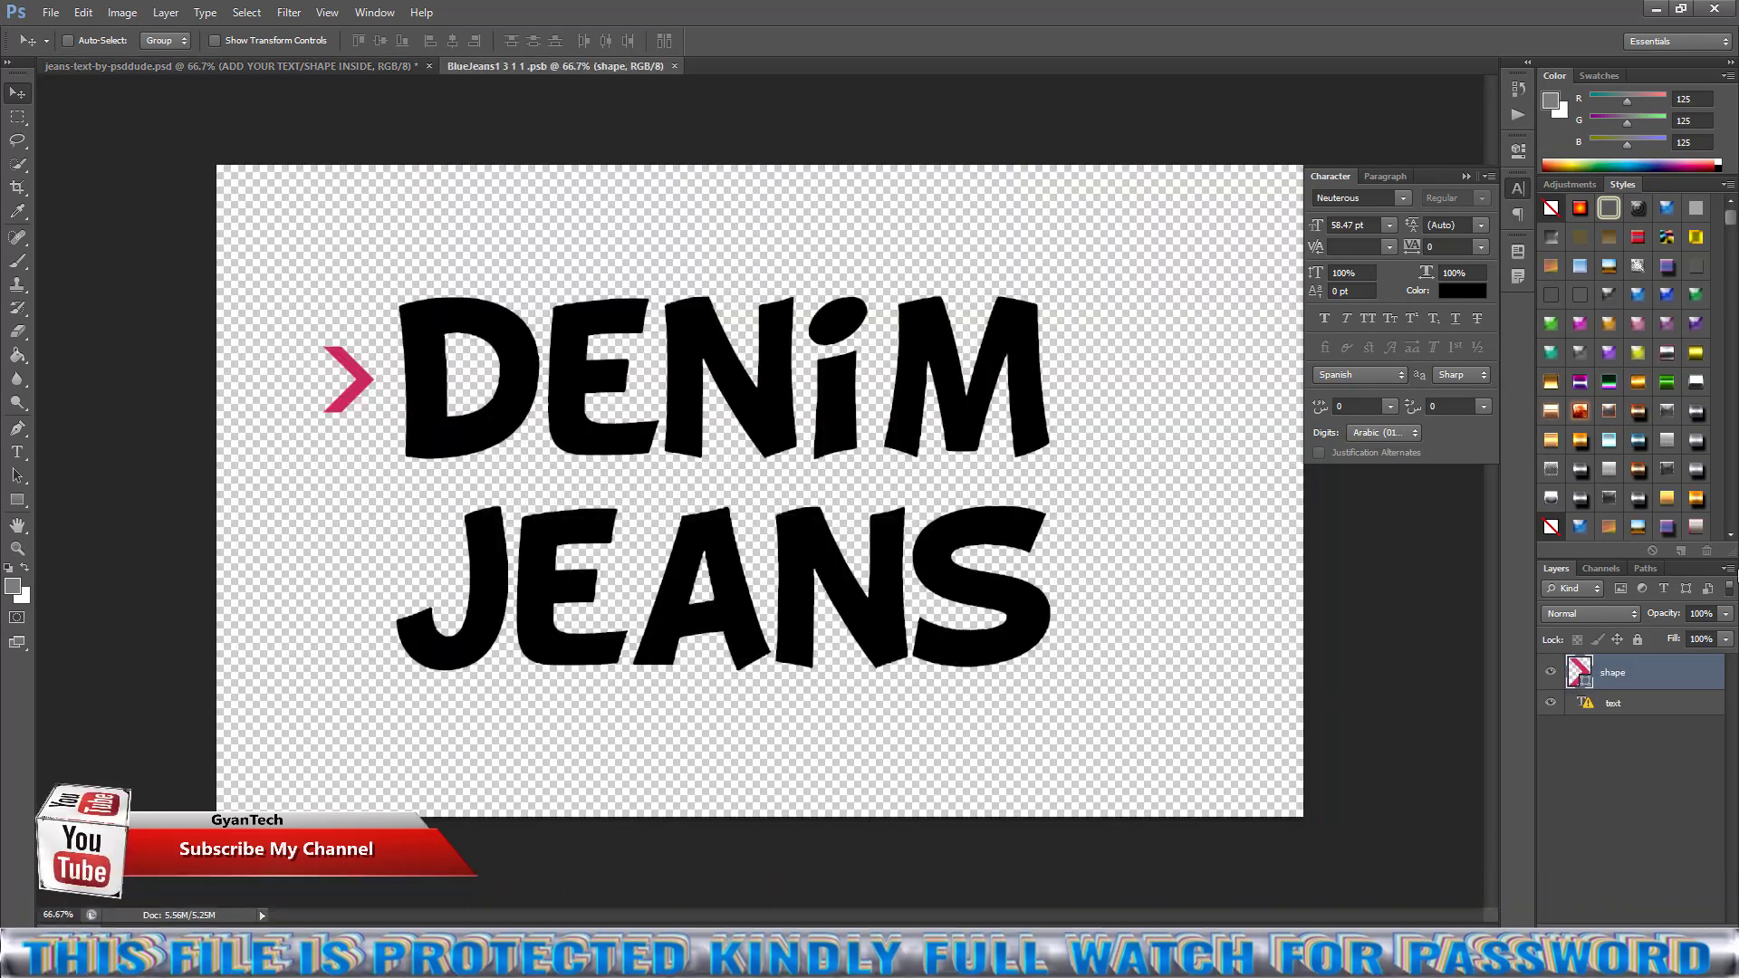
double_click(1587, 703)
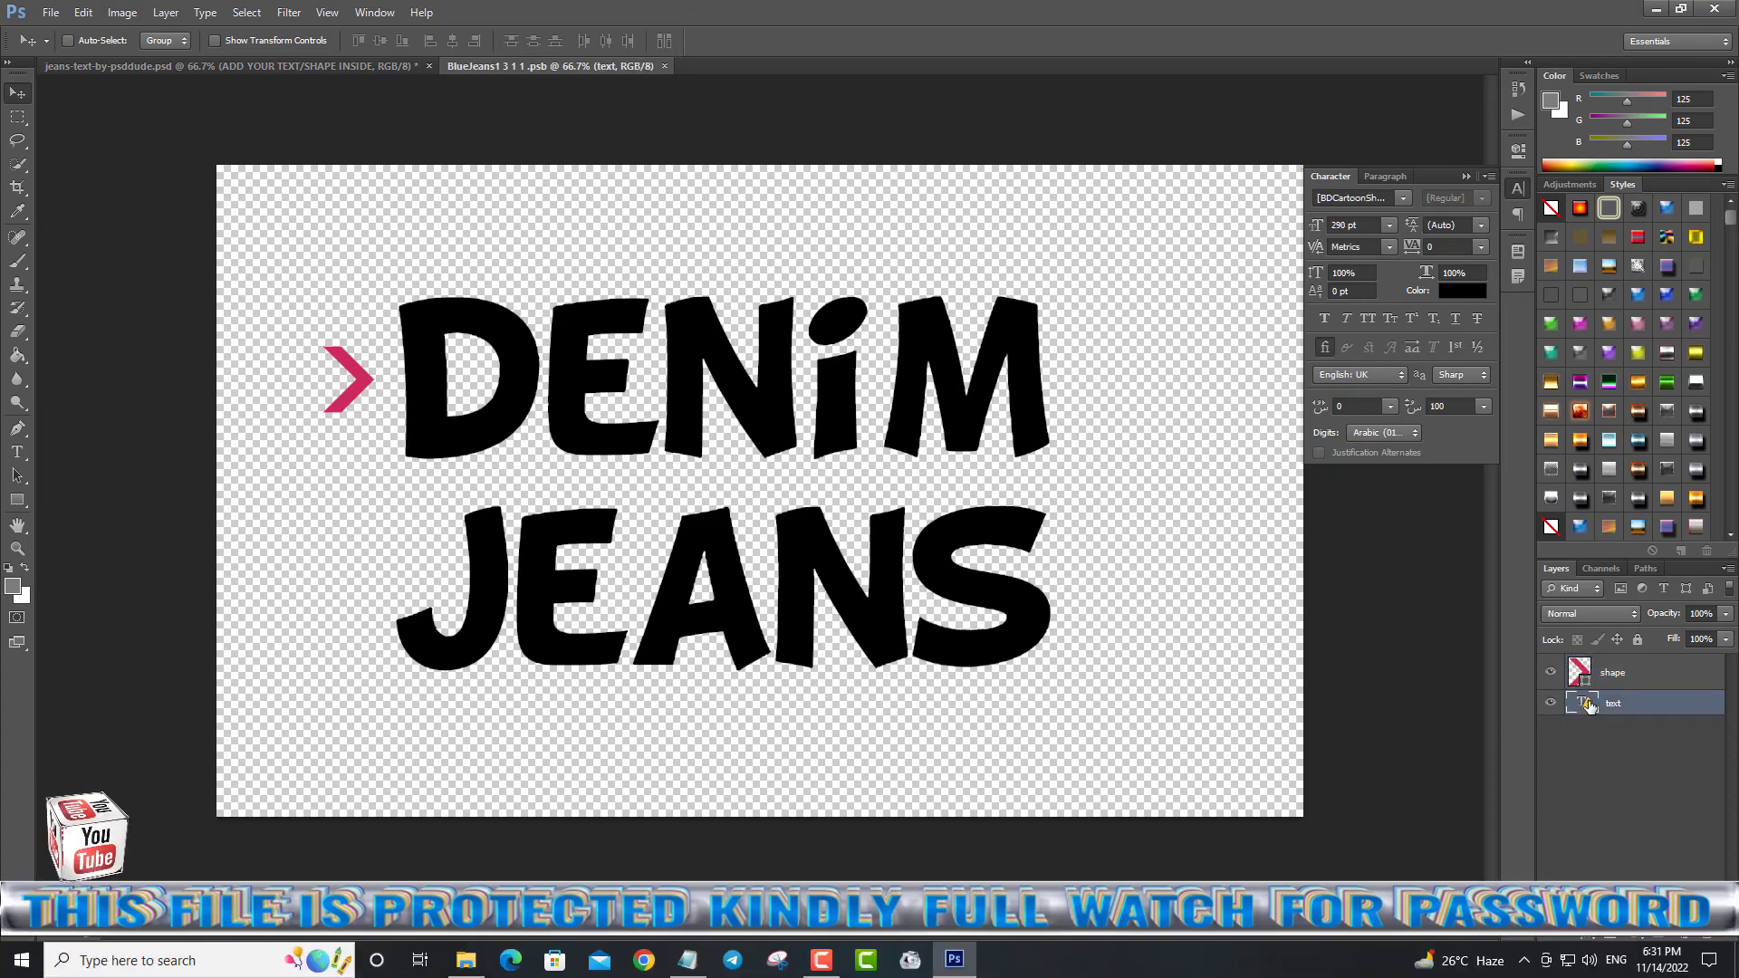
click(803, 389)
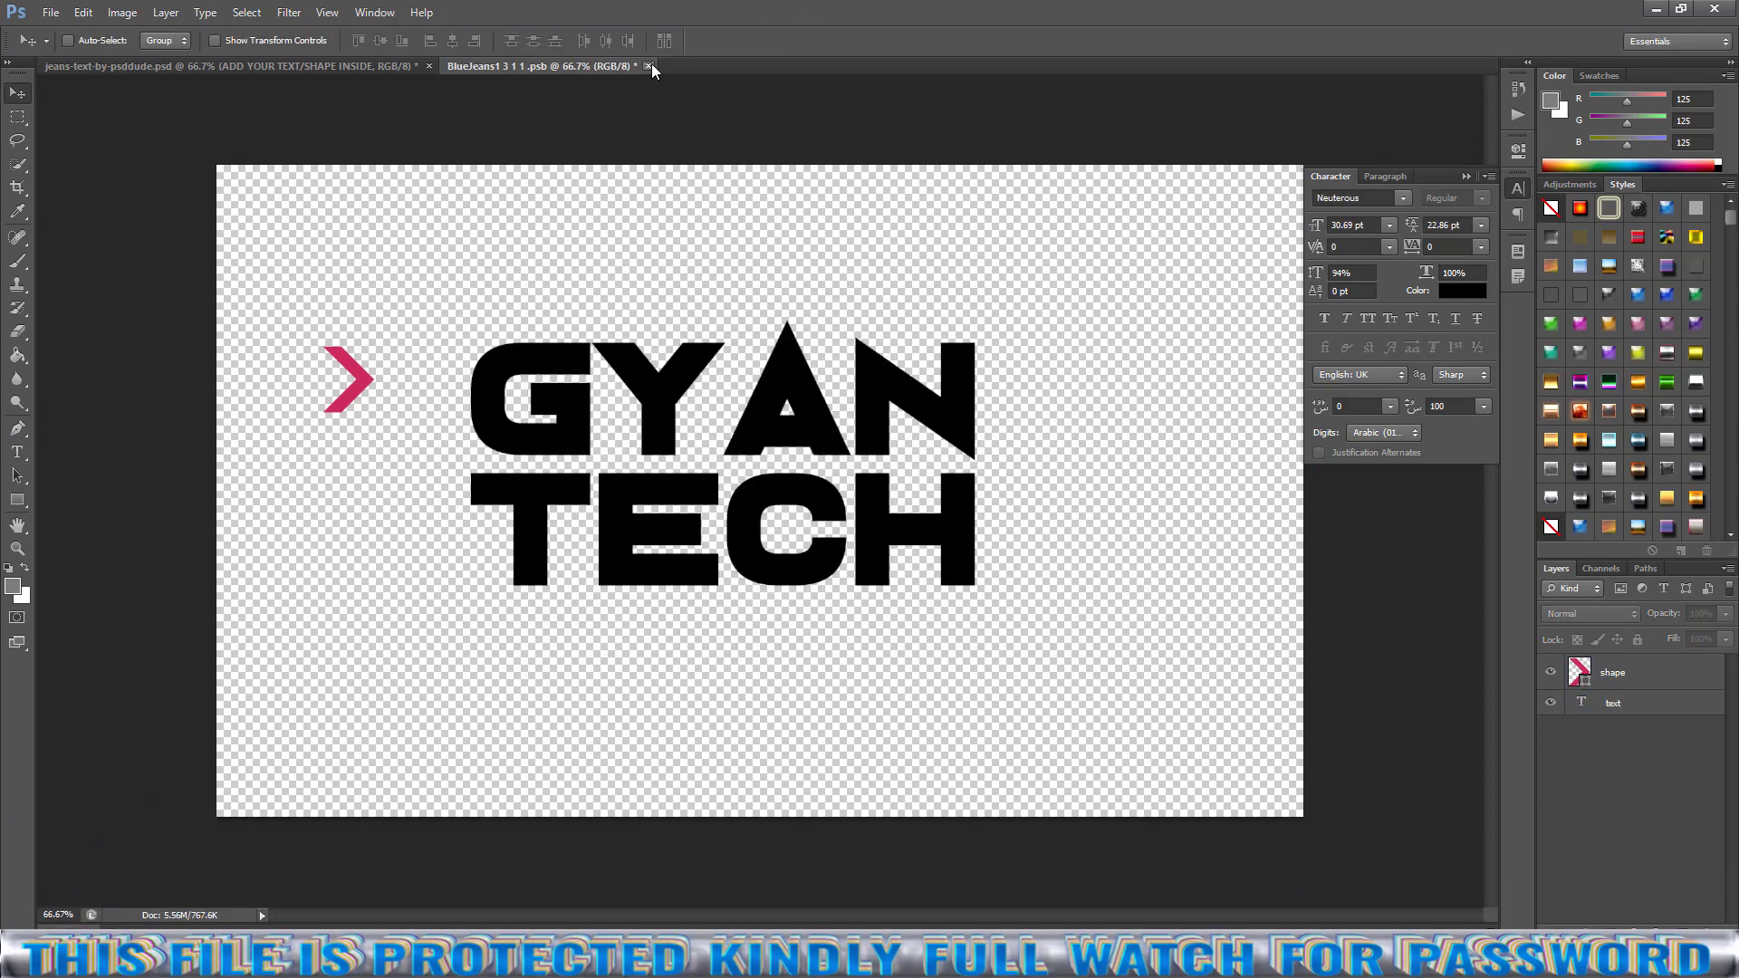
Nudge the pink chevron beside GYAN TECH and close the smart object.
click(1602, 679)
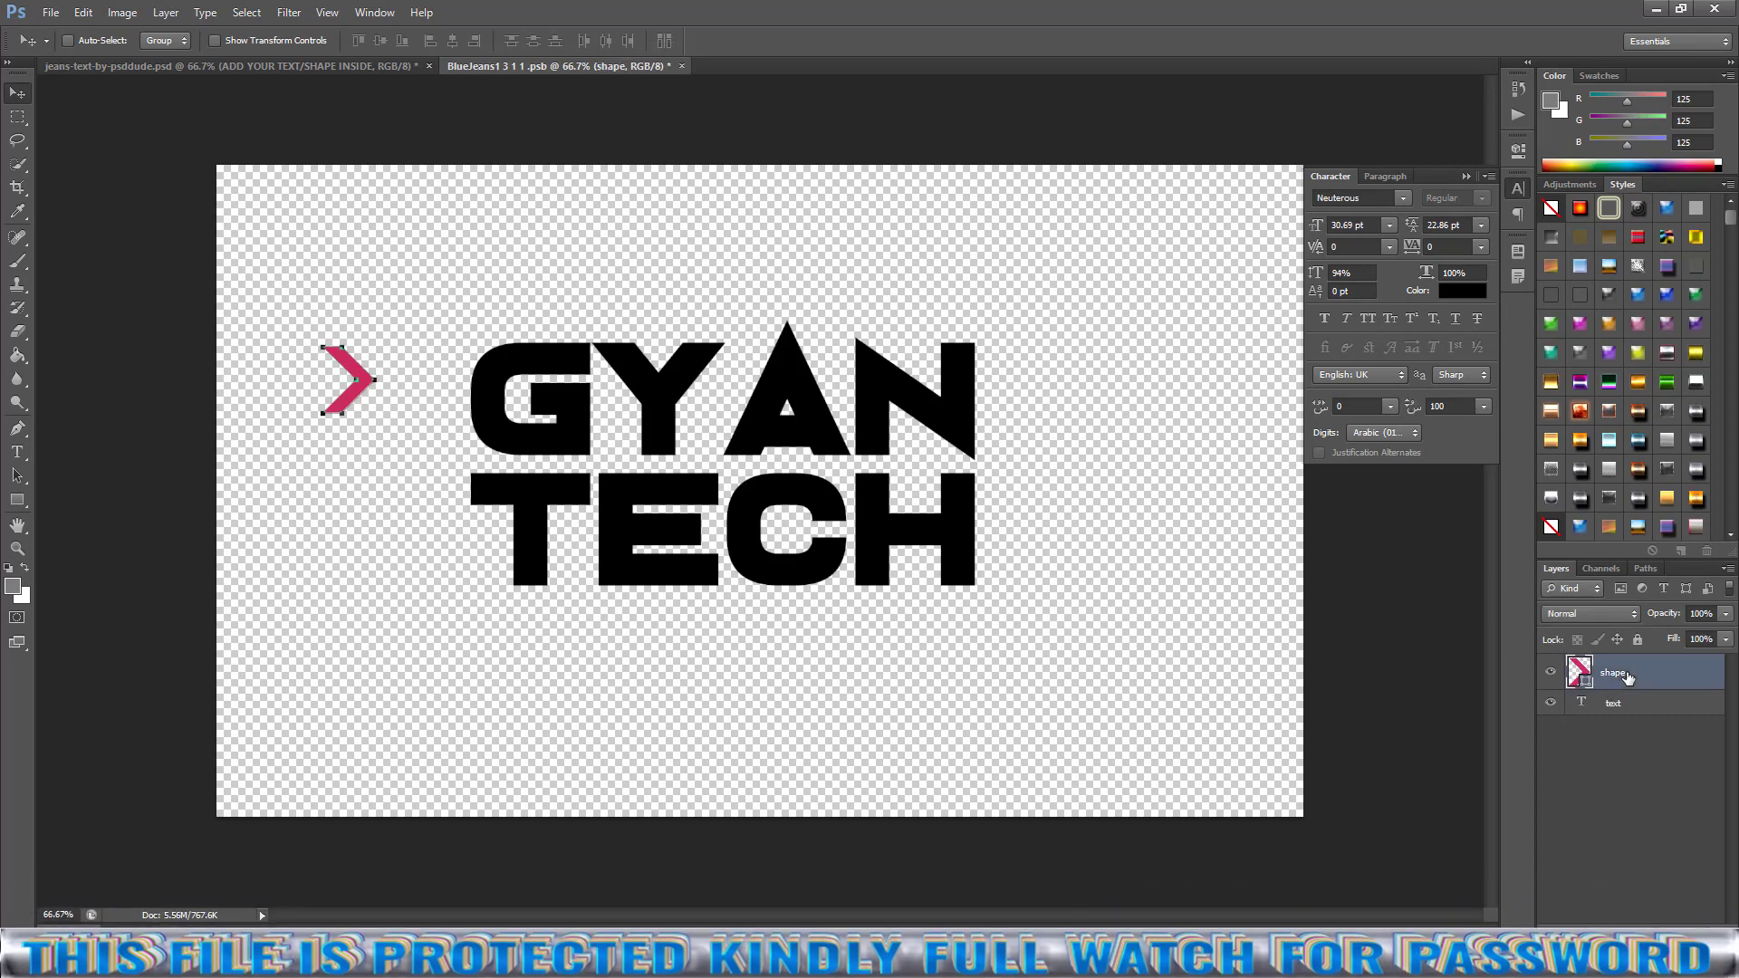
drag(371, 405, 406, 417)
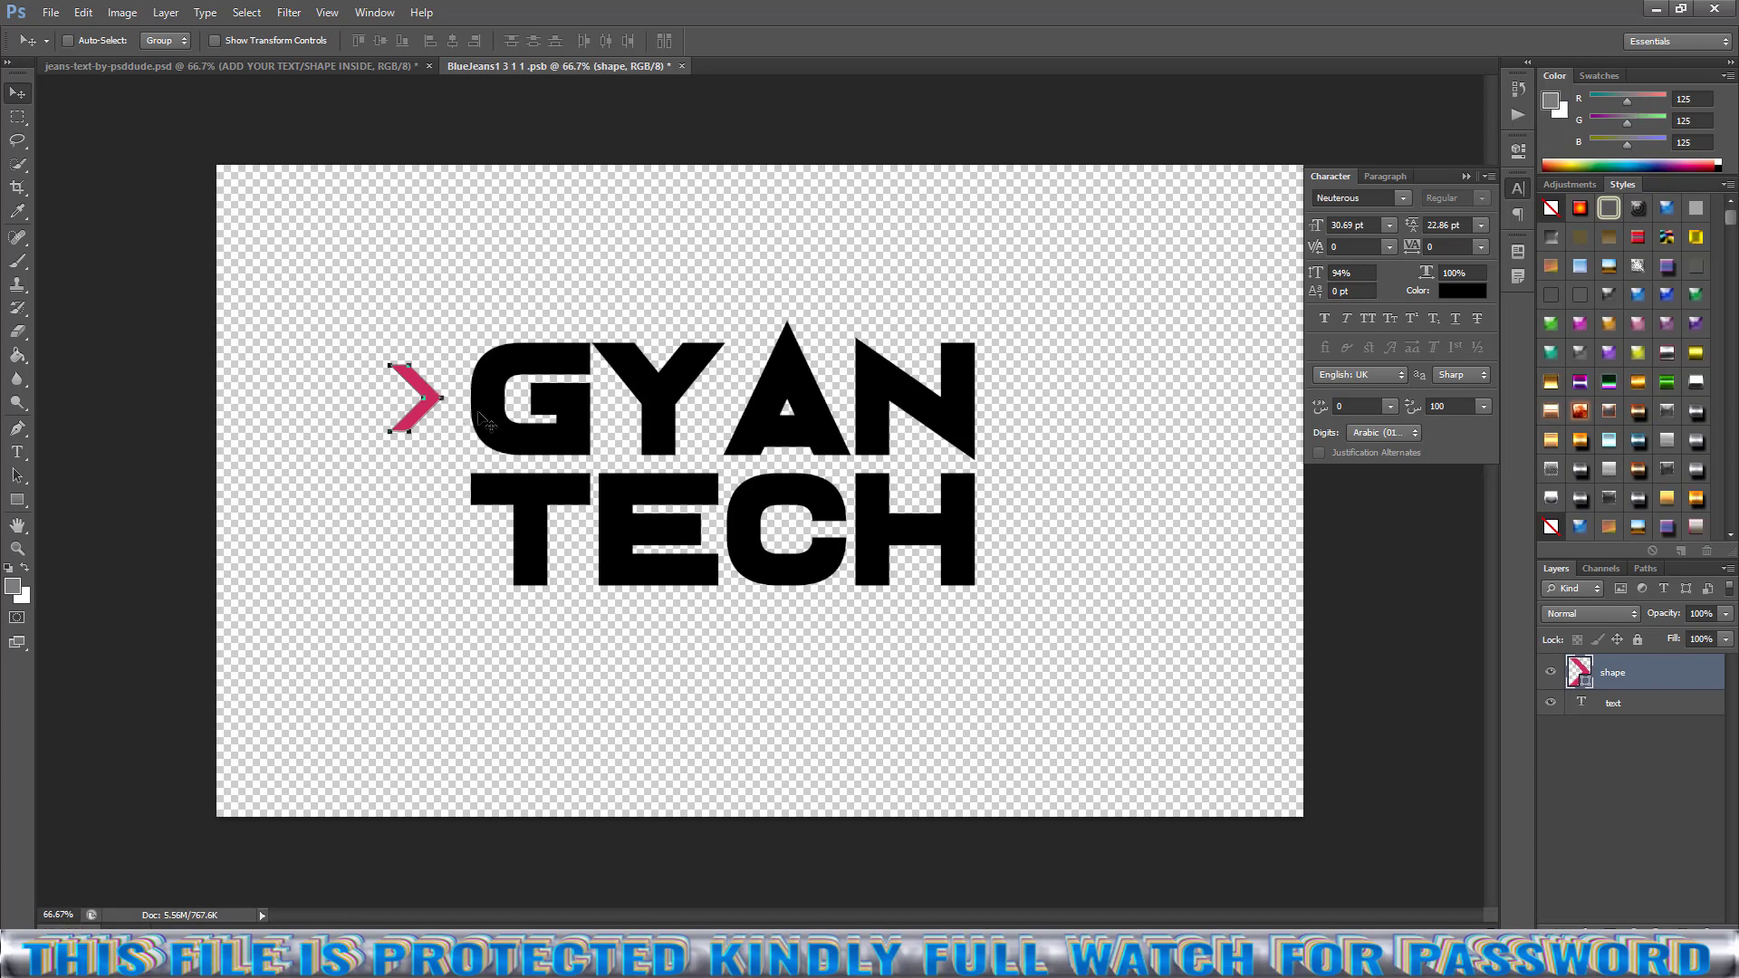
drag(432, 408, 436, 413)
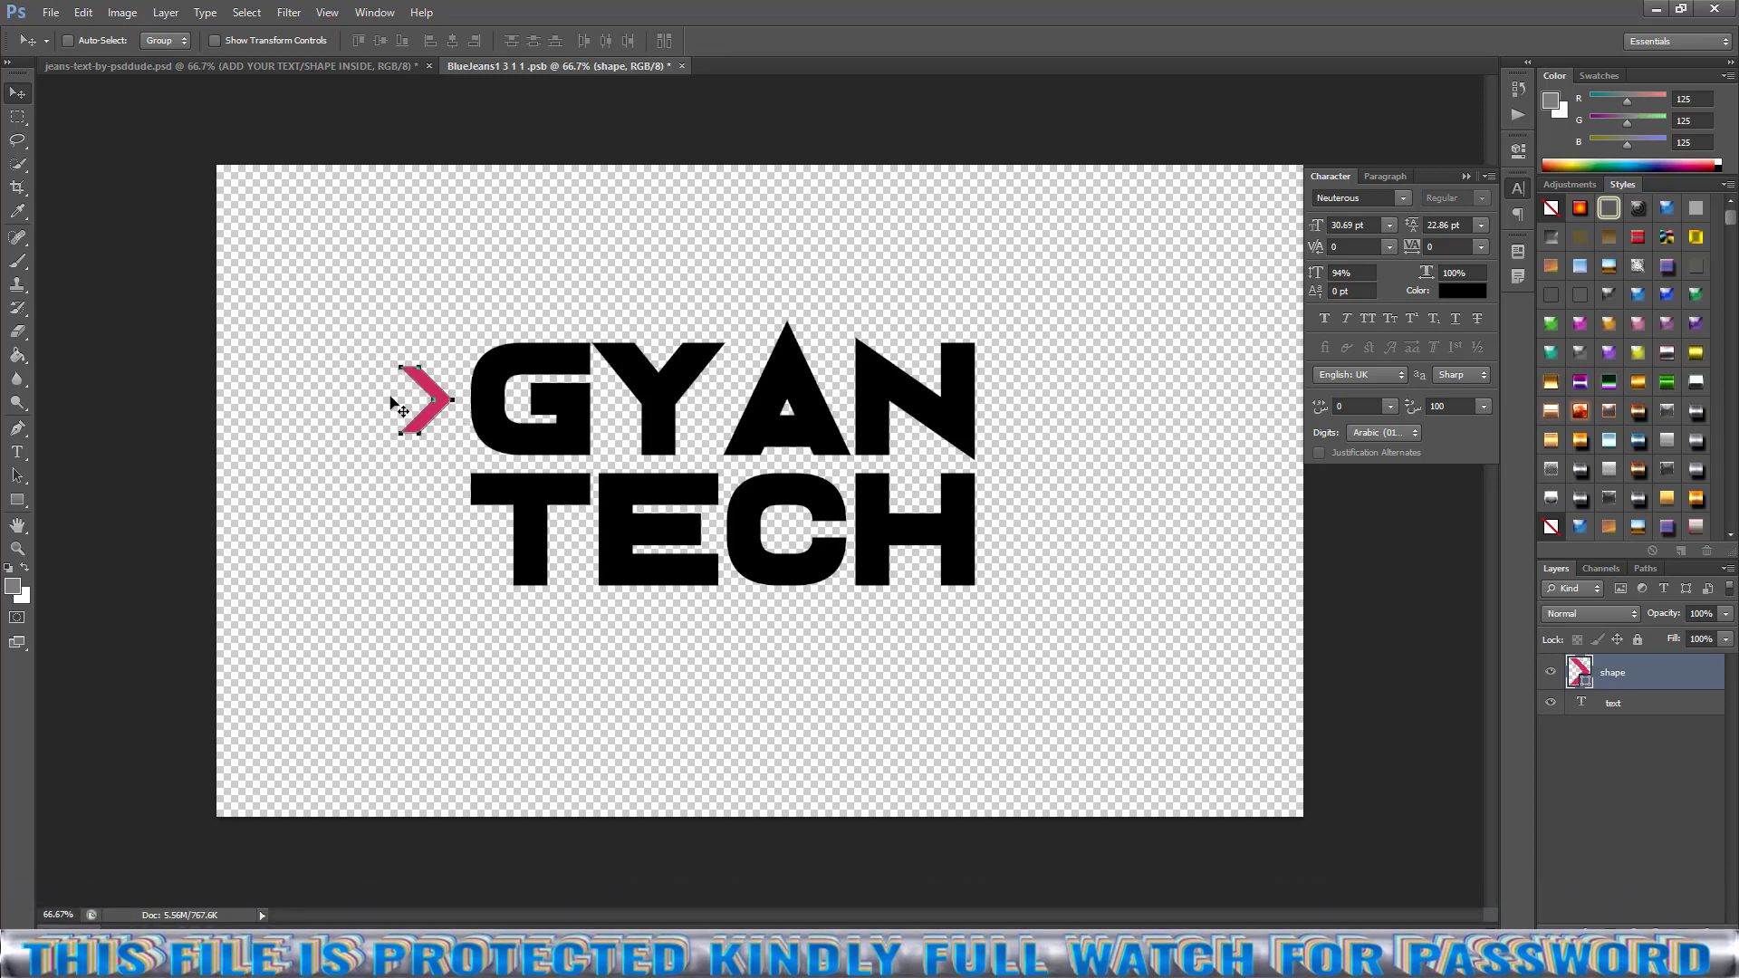
click(1690, 802)
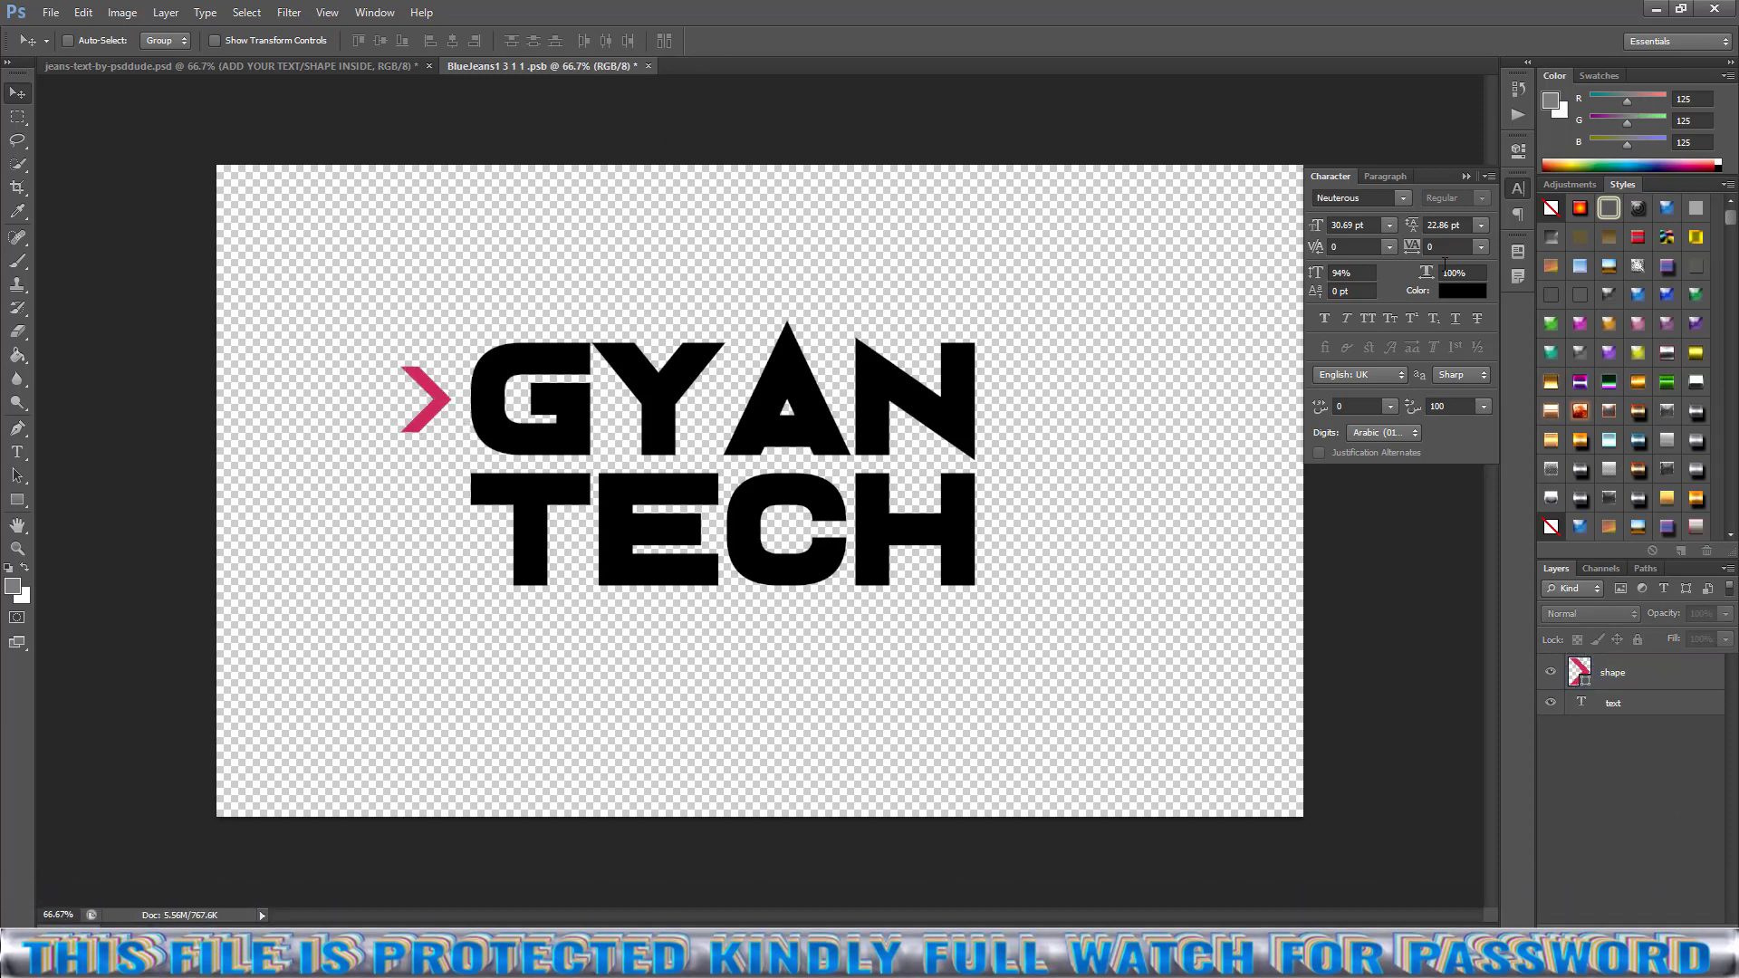
click(649, 67)
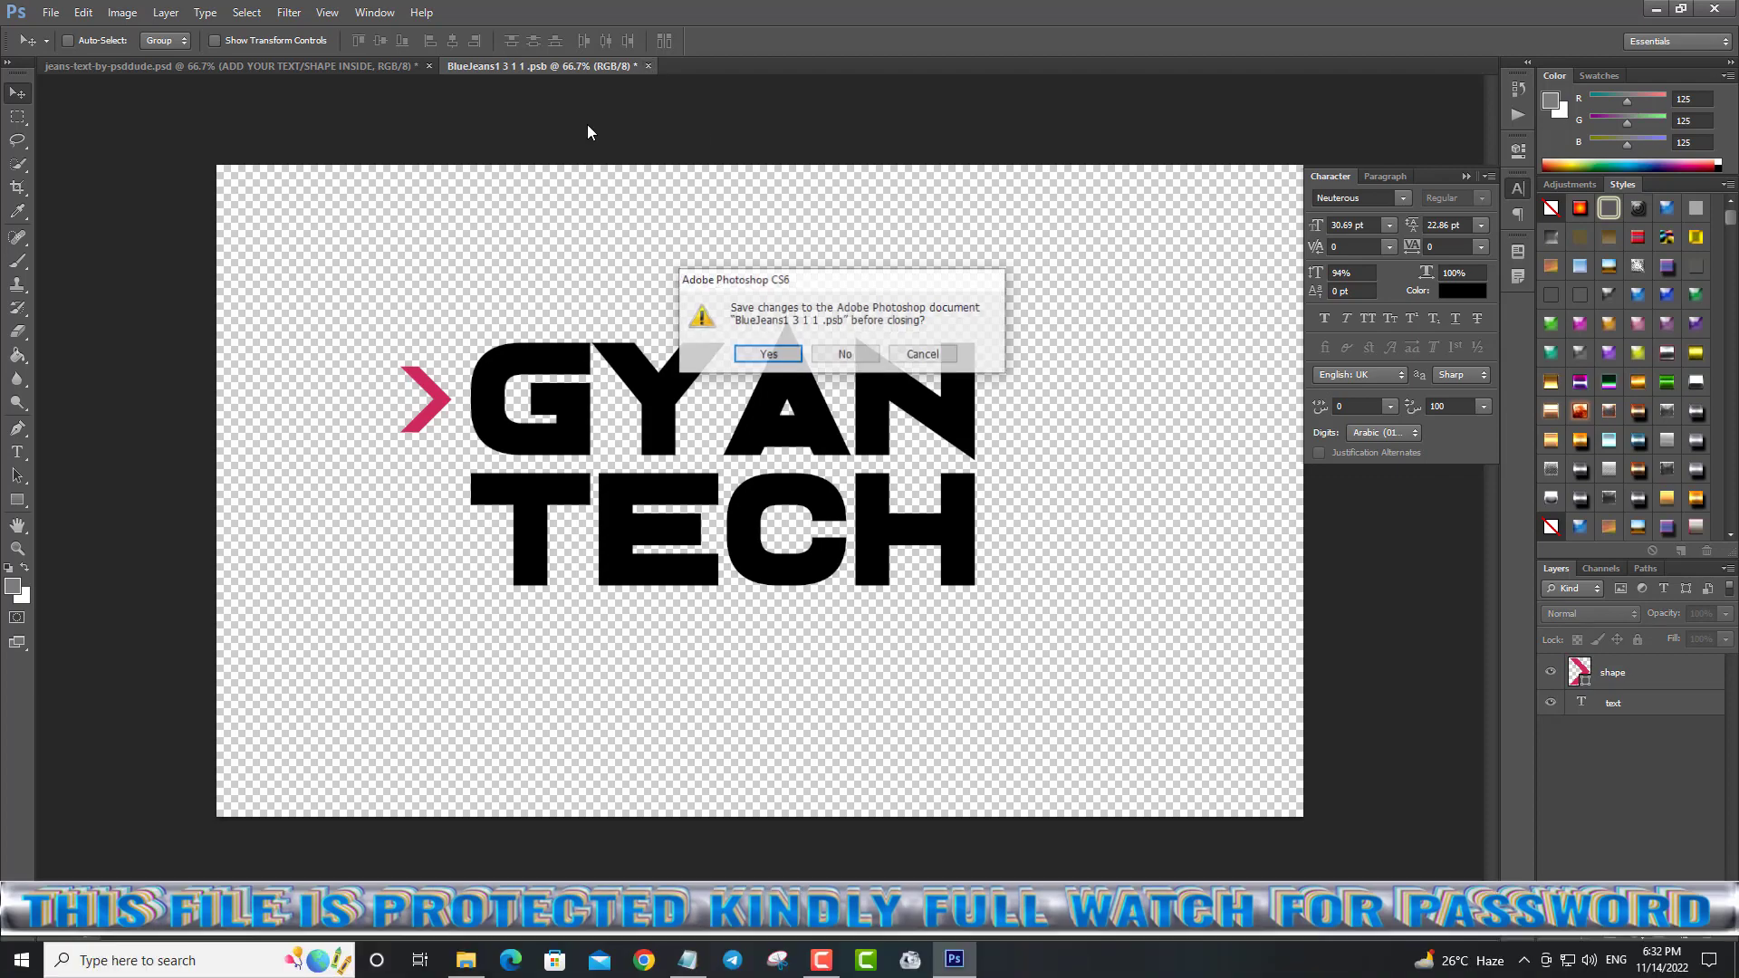
Confirm Yes to save the GYAN TECH edits back into the denim design.
key(Return)
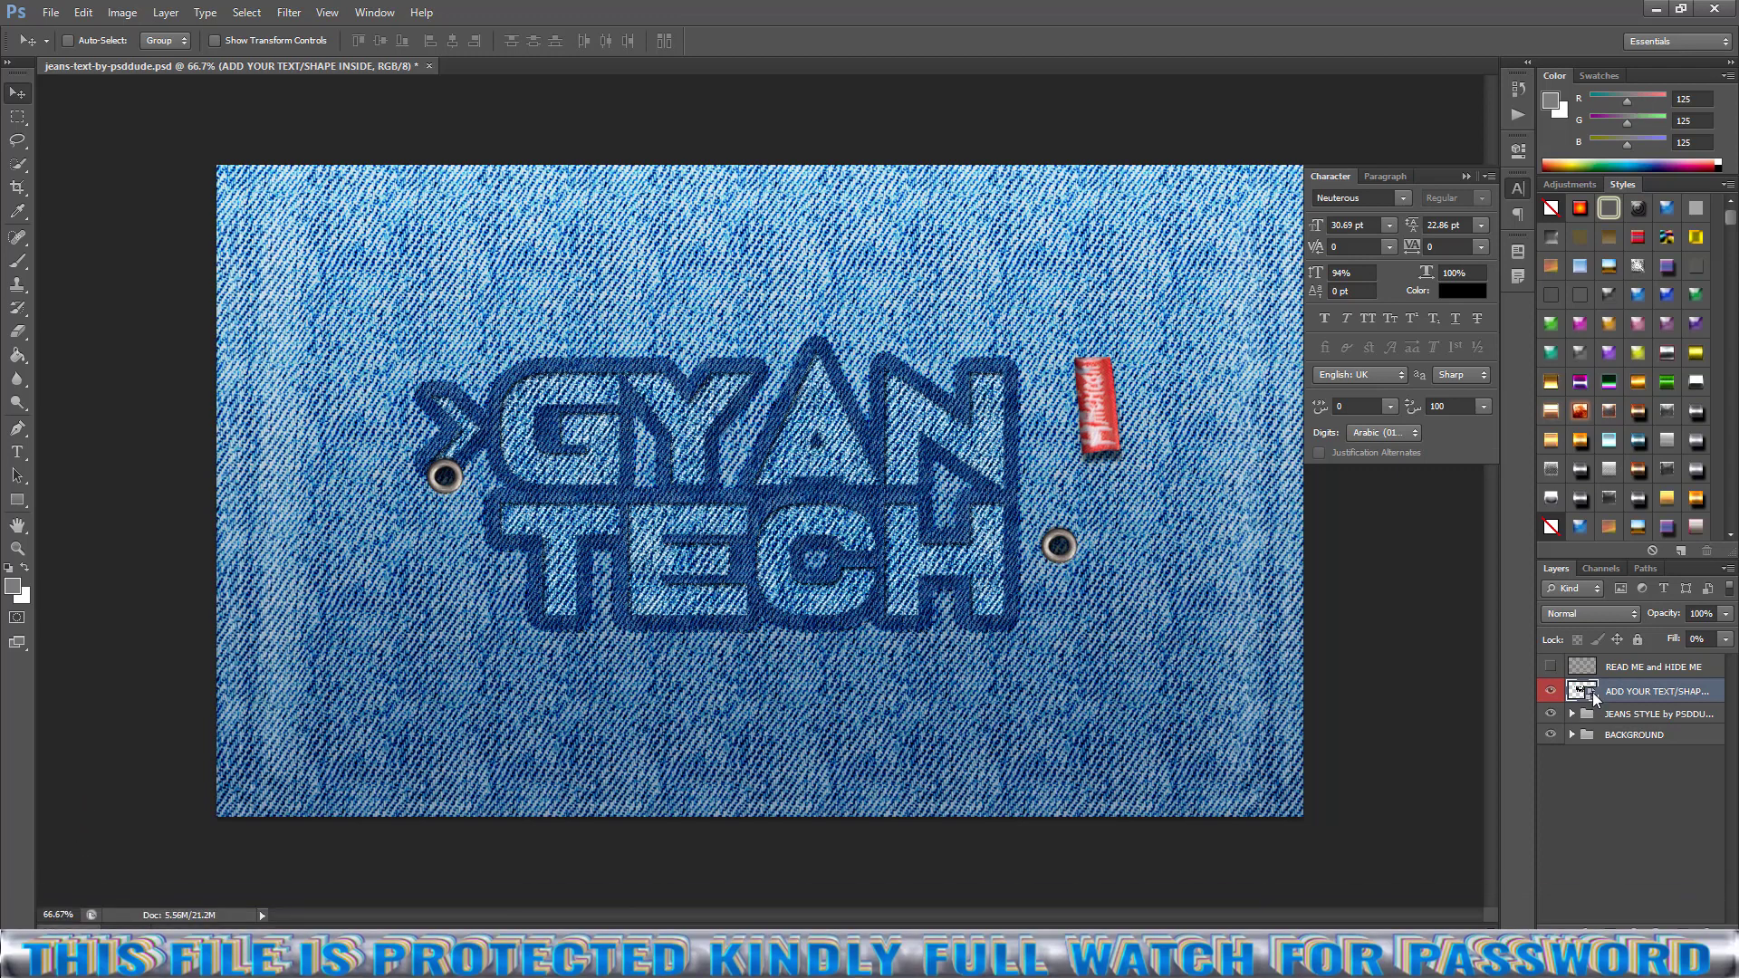
Reopen the jeans smart object, drag the pink chevron left of GYAN, and save it back.
double_click(1593, 696)
click(911, 390)
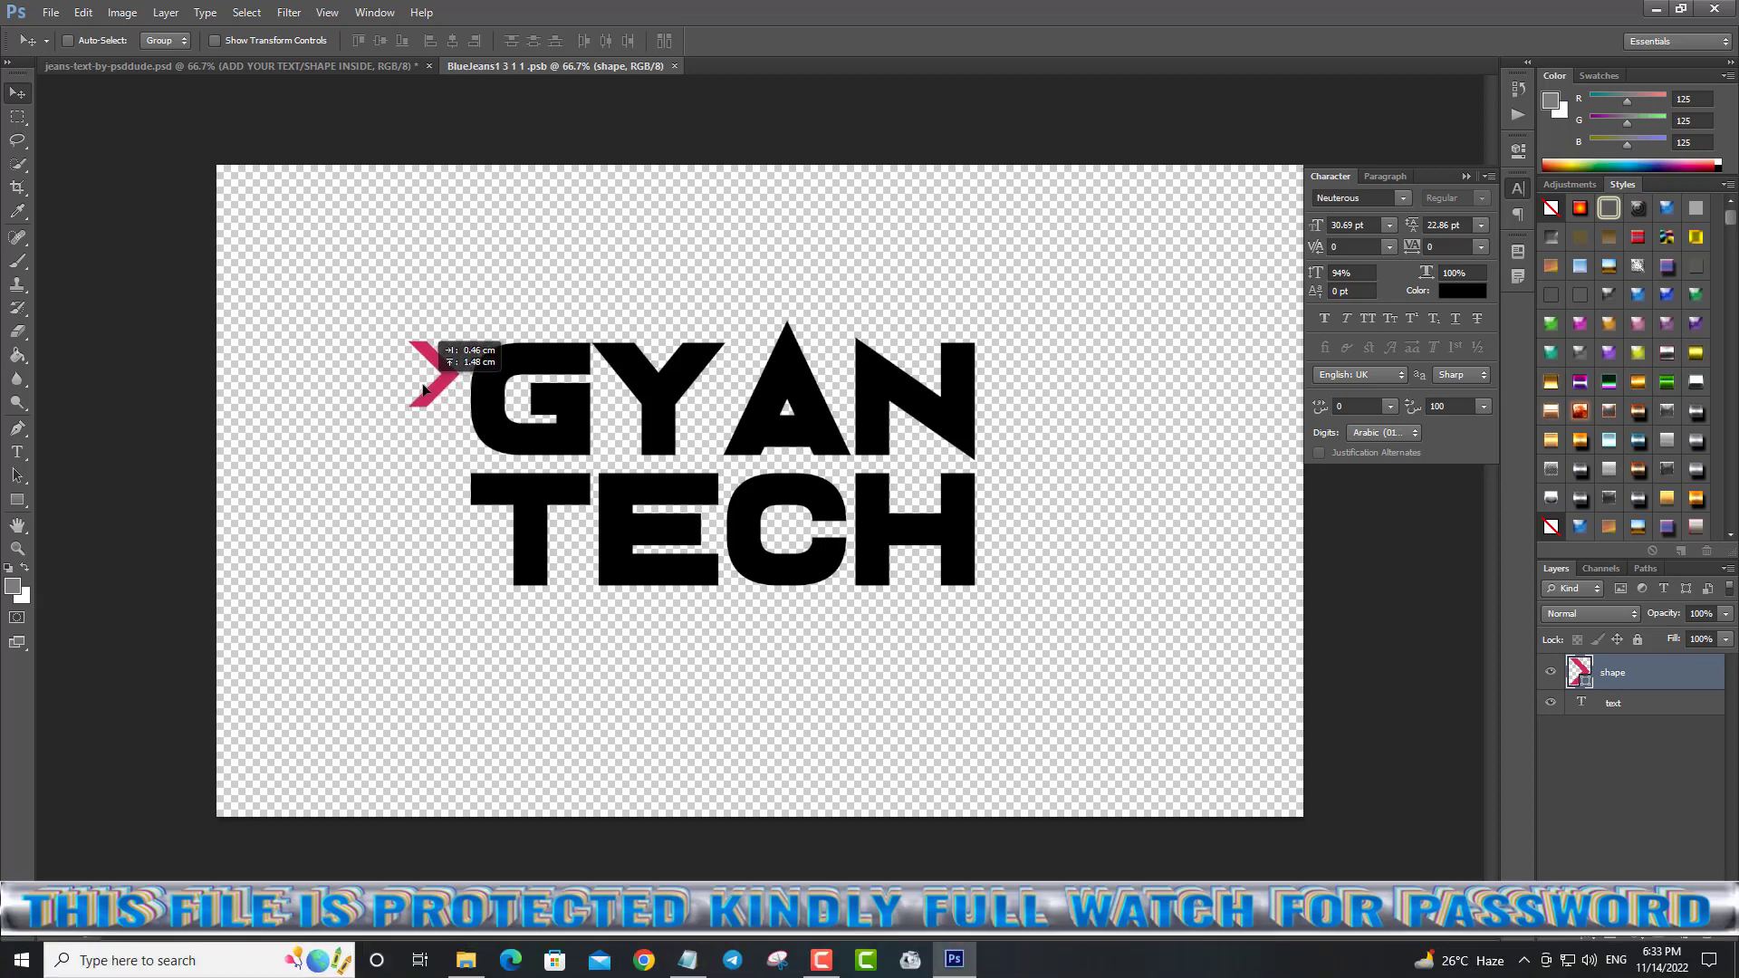
mouse_move(423, 397)
mouse_down()
mouse_move(462, 389)
mouse_move(381, 398)
mouse_up()
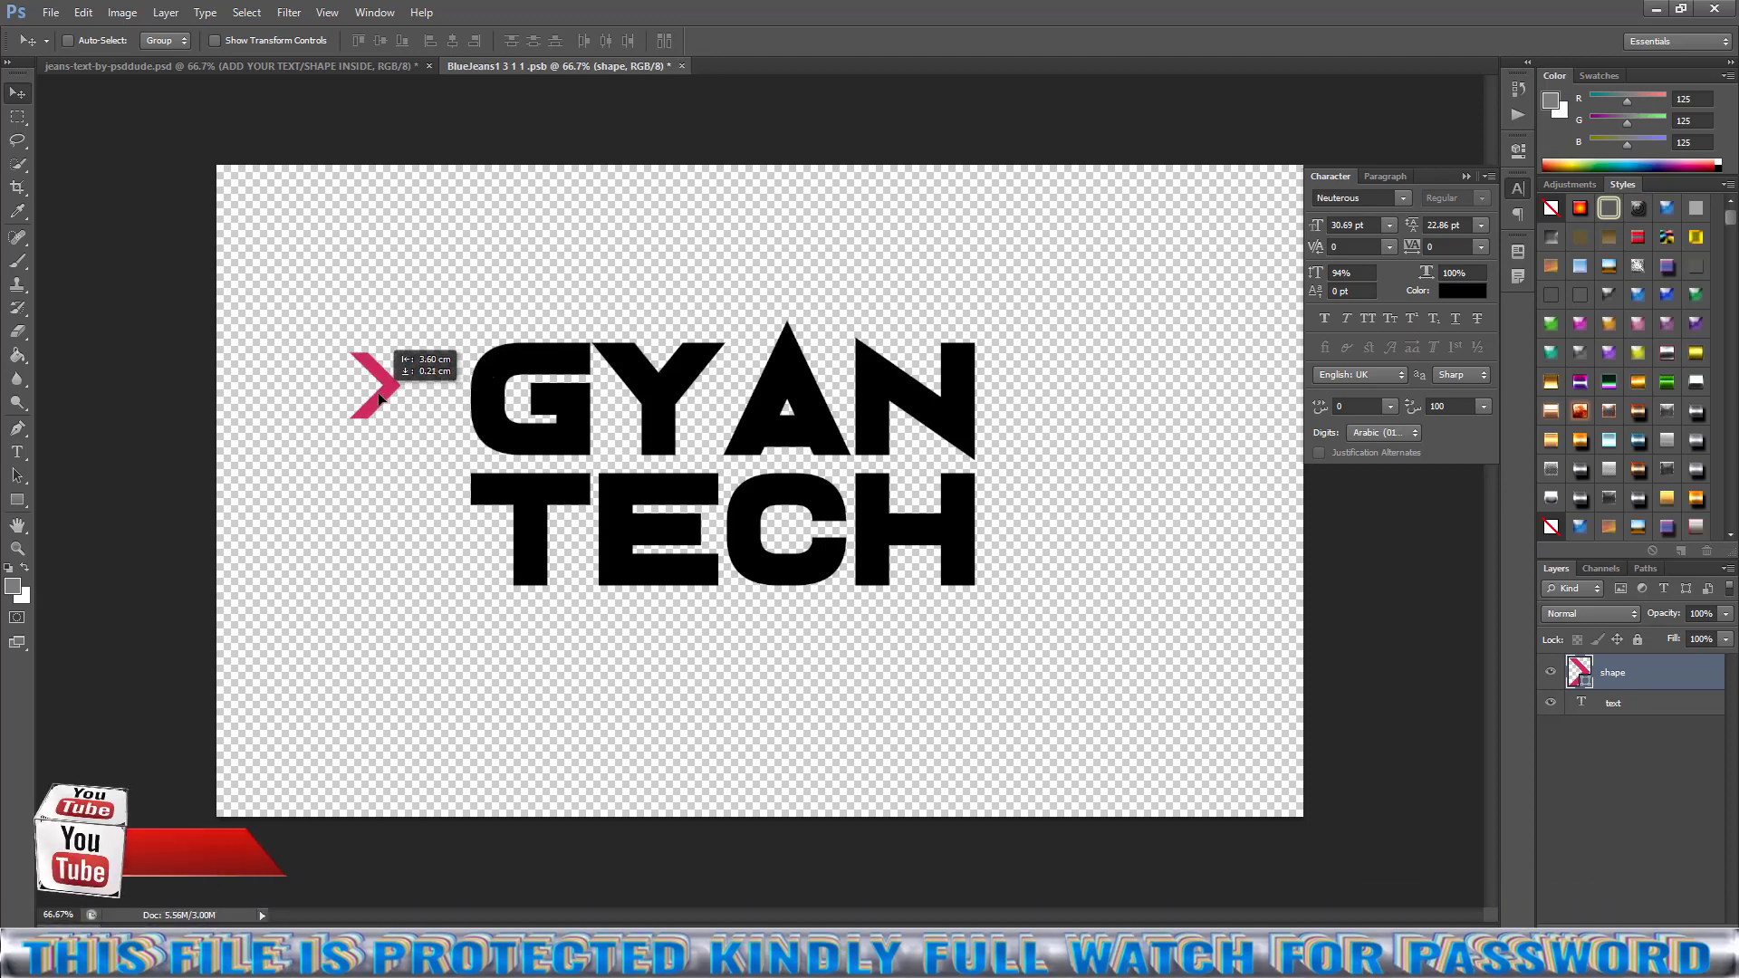
click(681, 66)
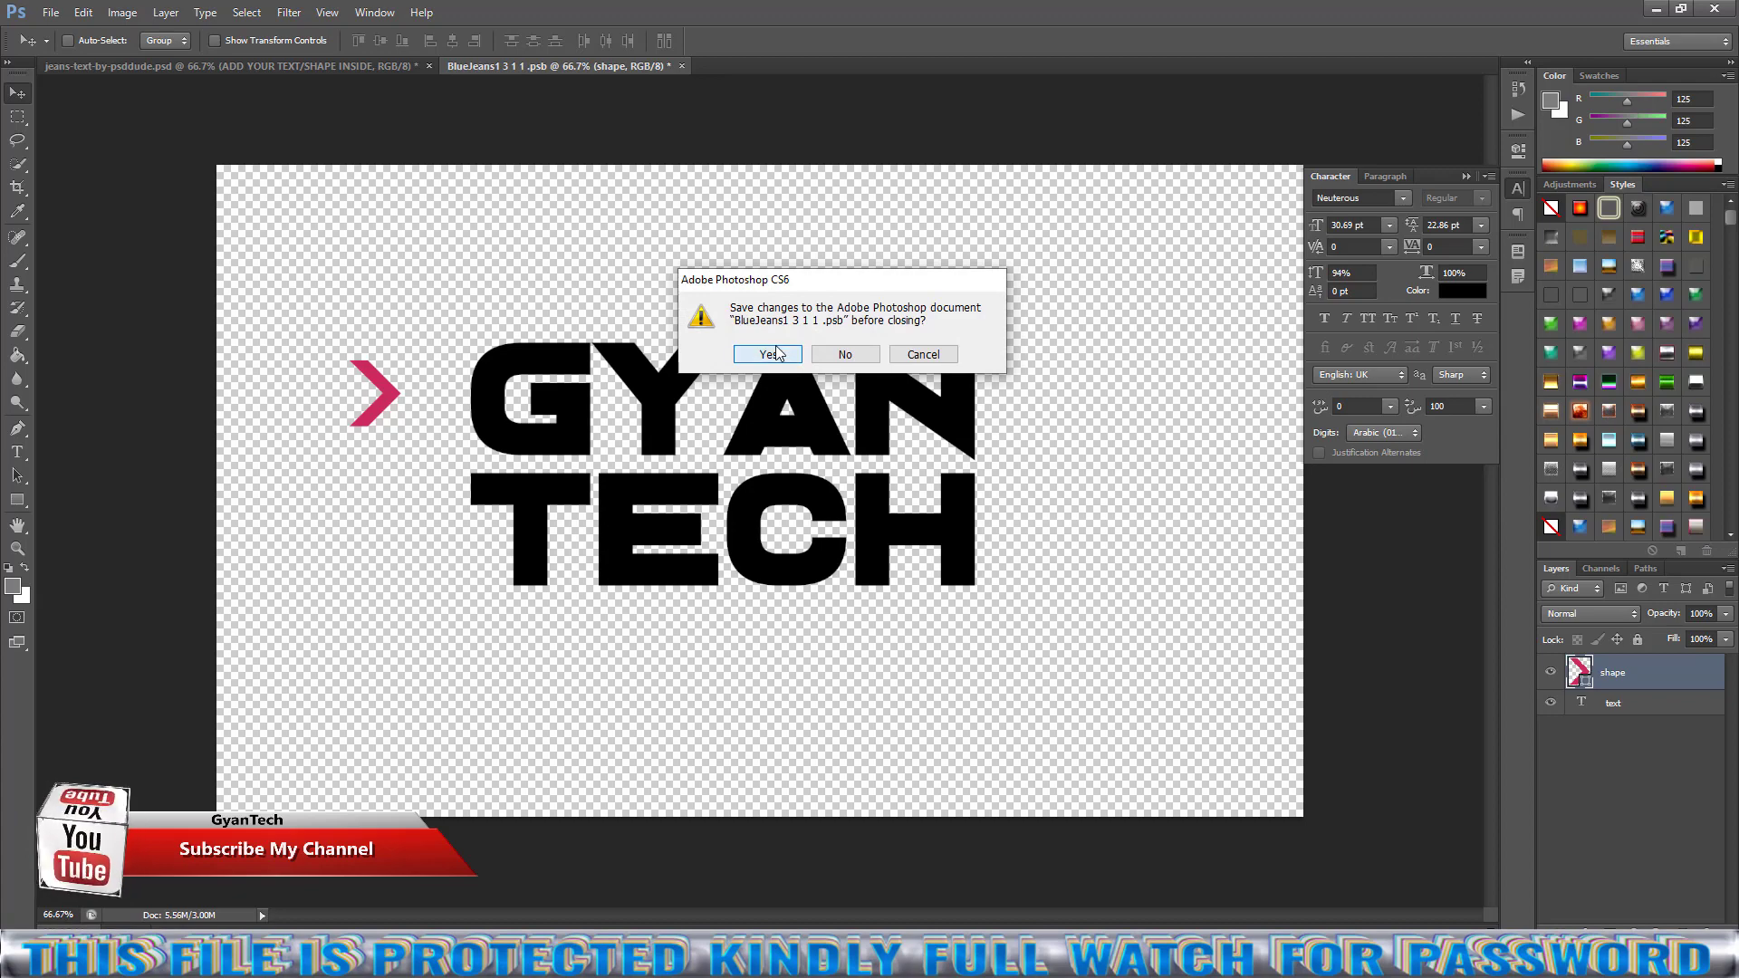
click(777, 353)
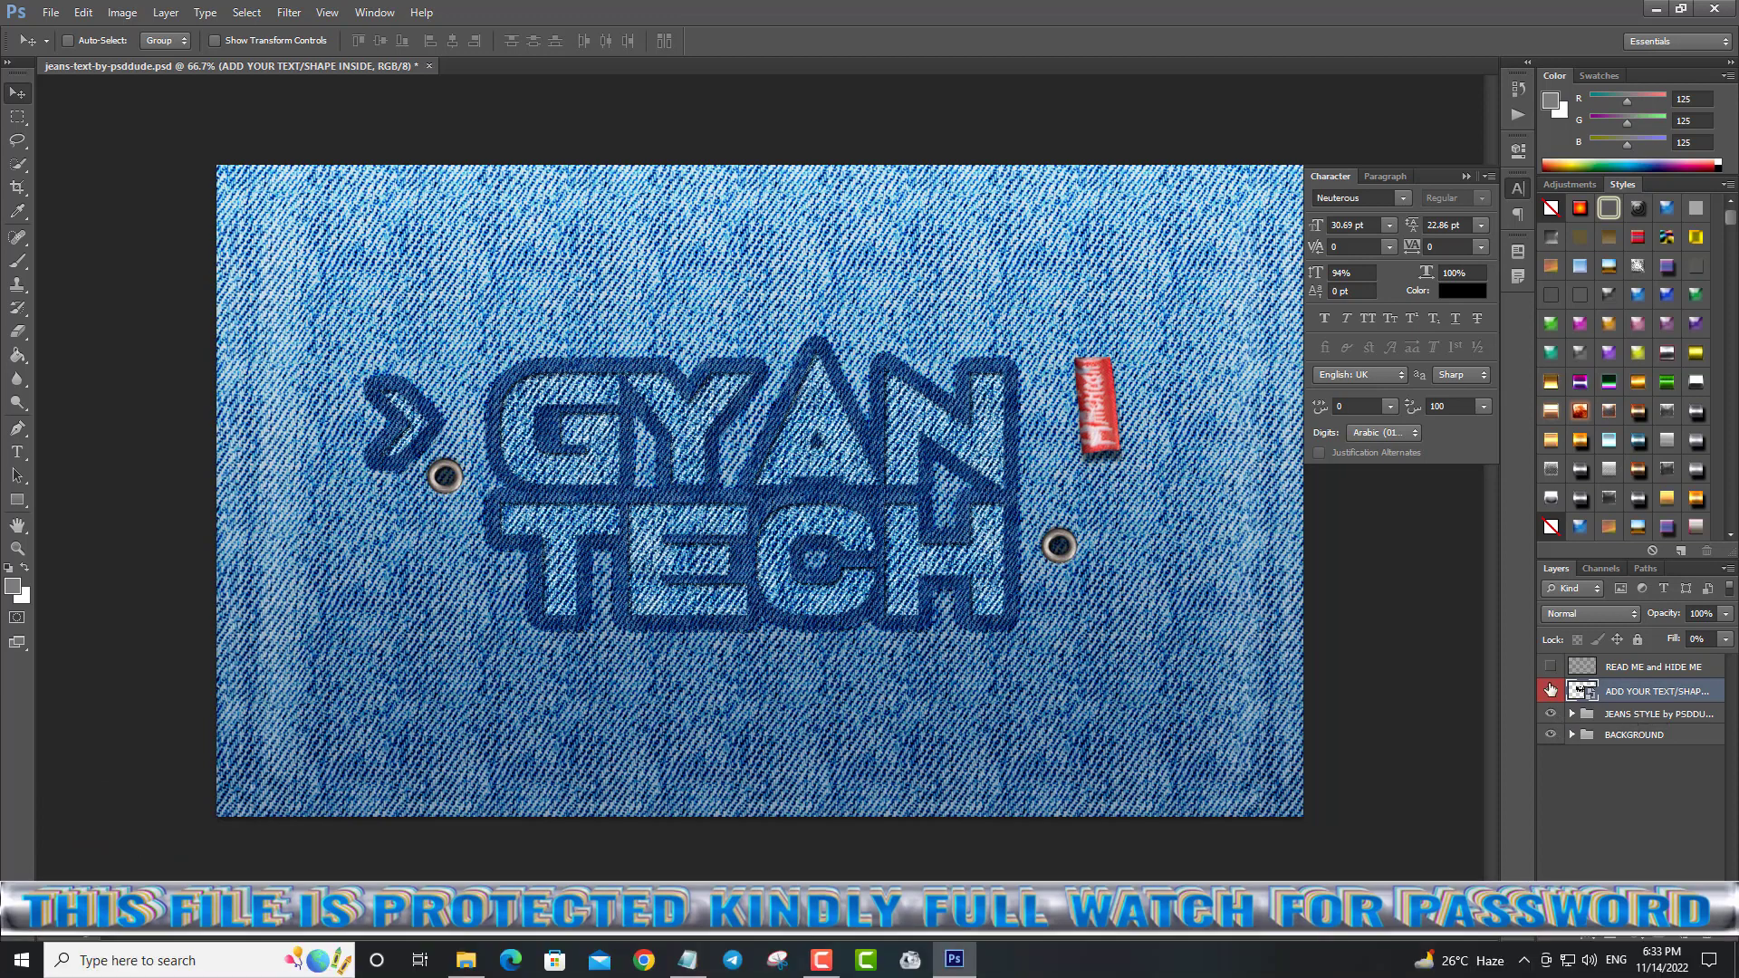
Toggle the JEANS STYLE group and both rivet layers off and on to check them.
click(1552, 715)
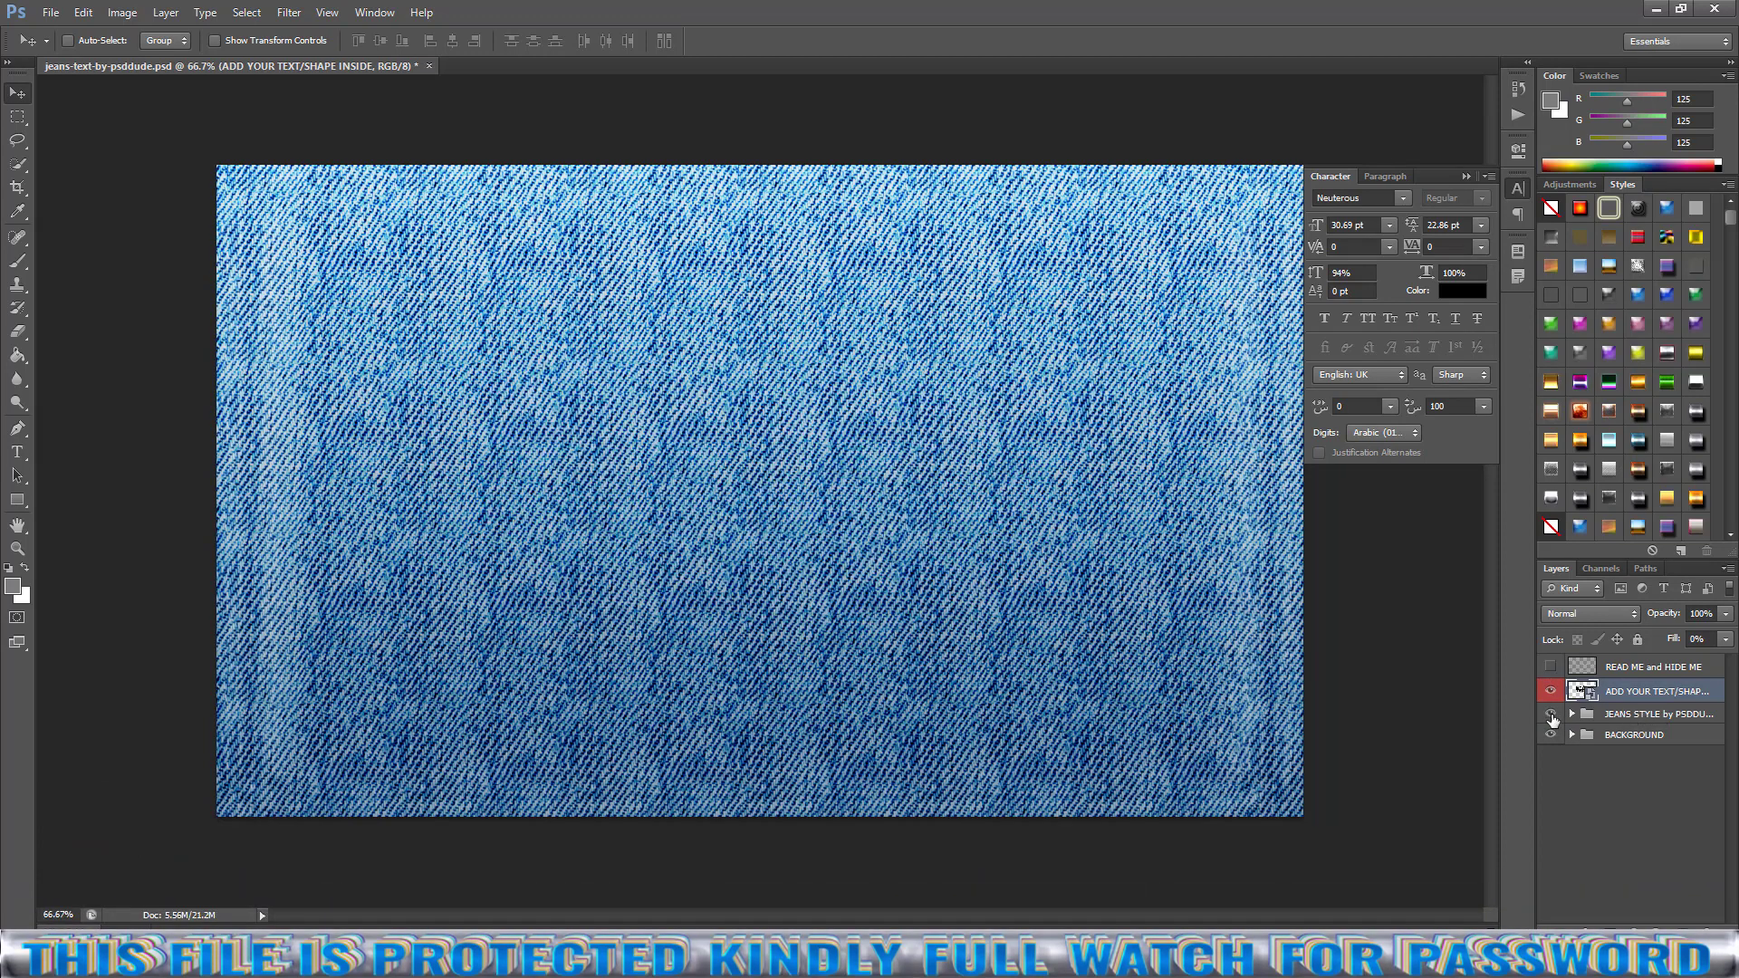
click(1552, 716)
click(1571, 714)
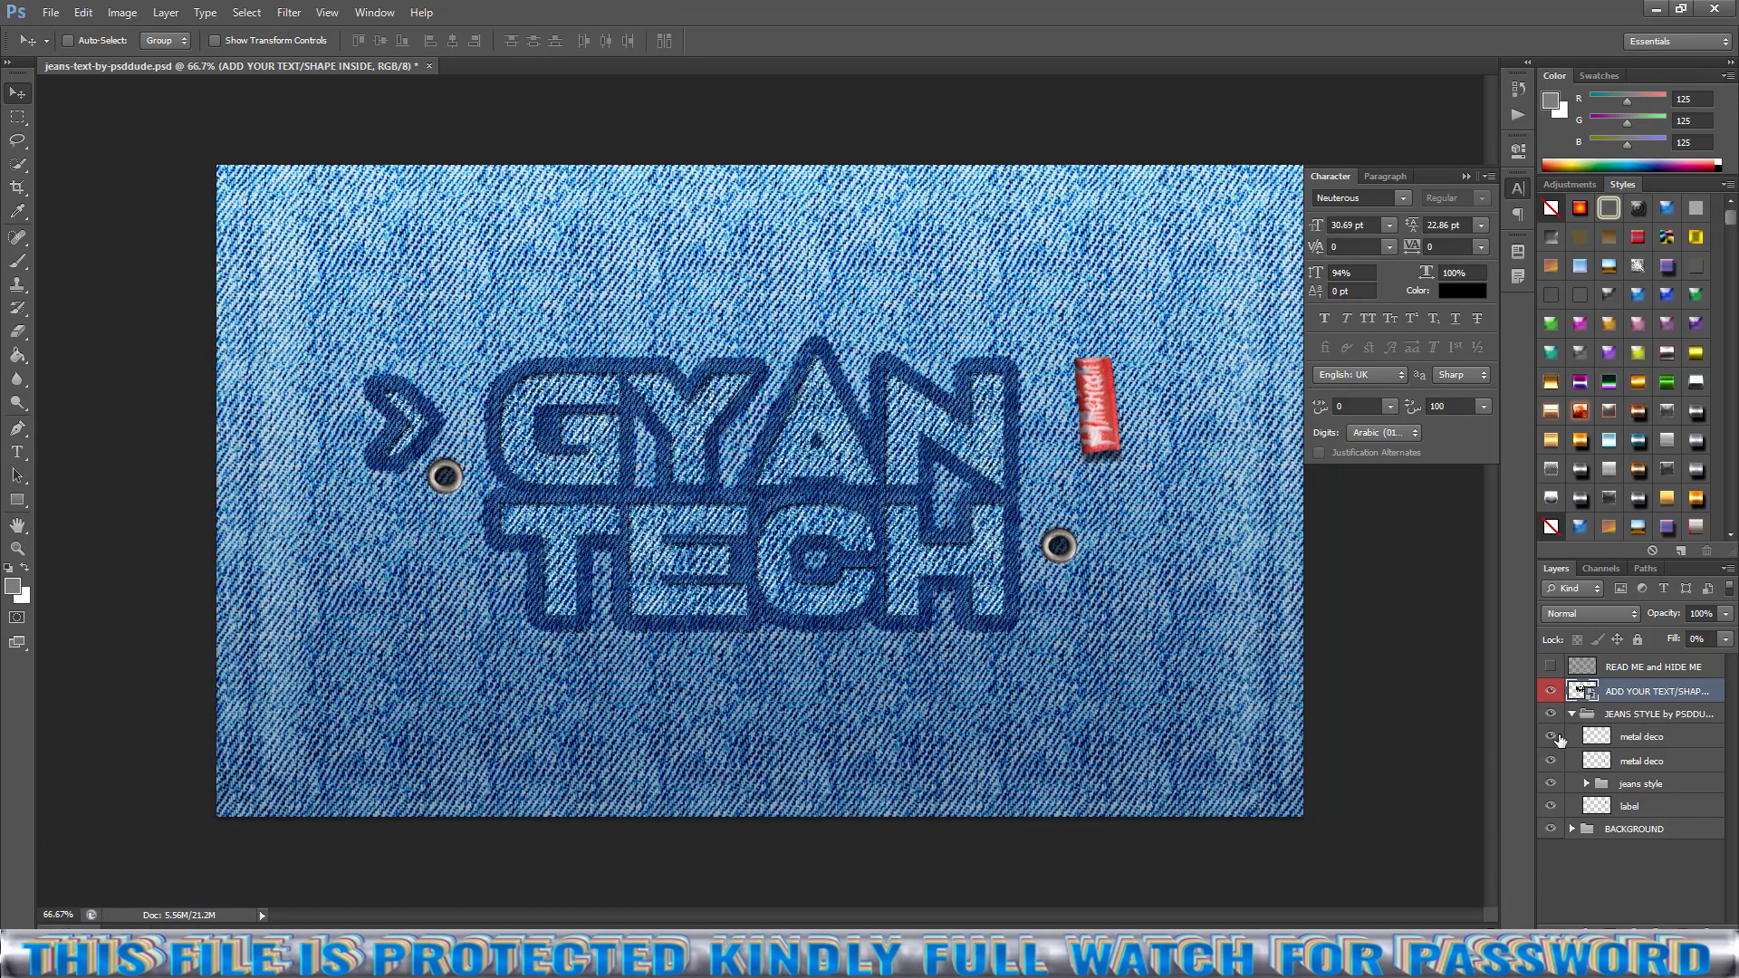
click(1551, 737)
click(1551, 737)
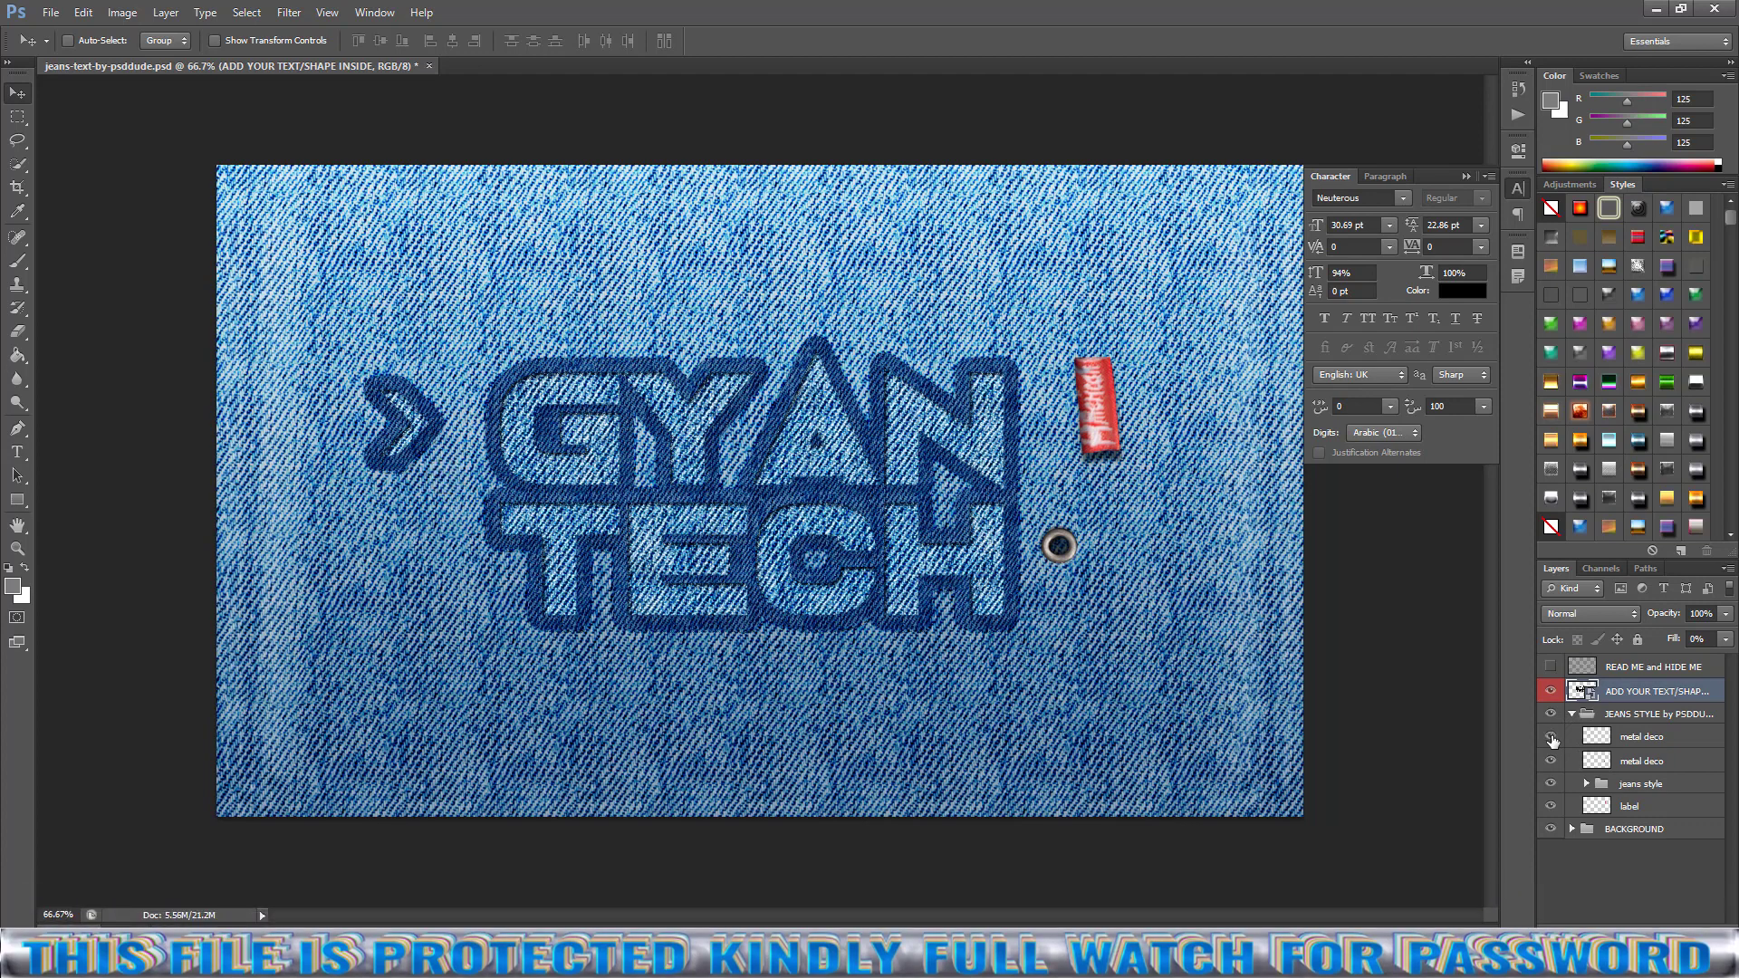
click(1551, 761)
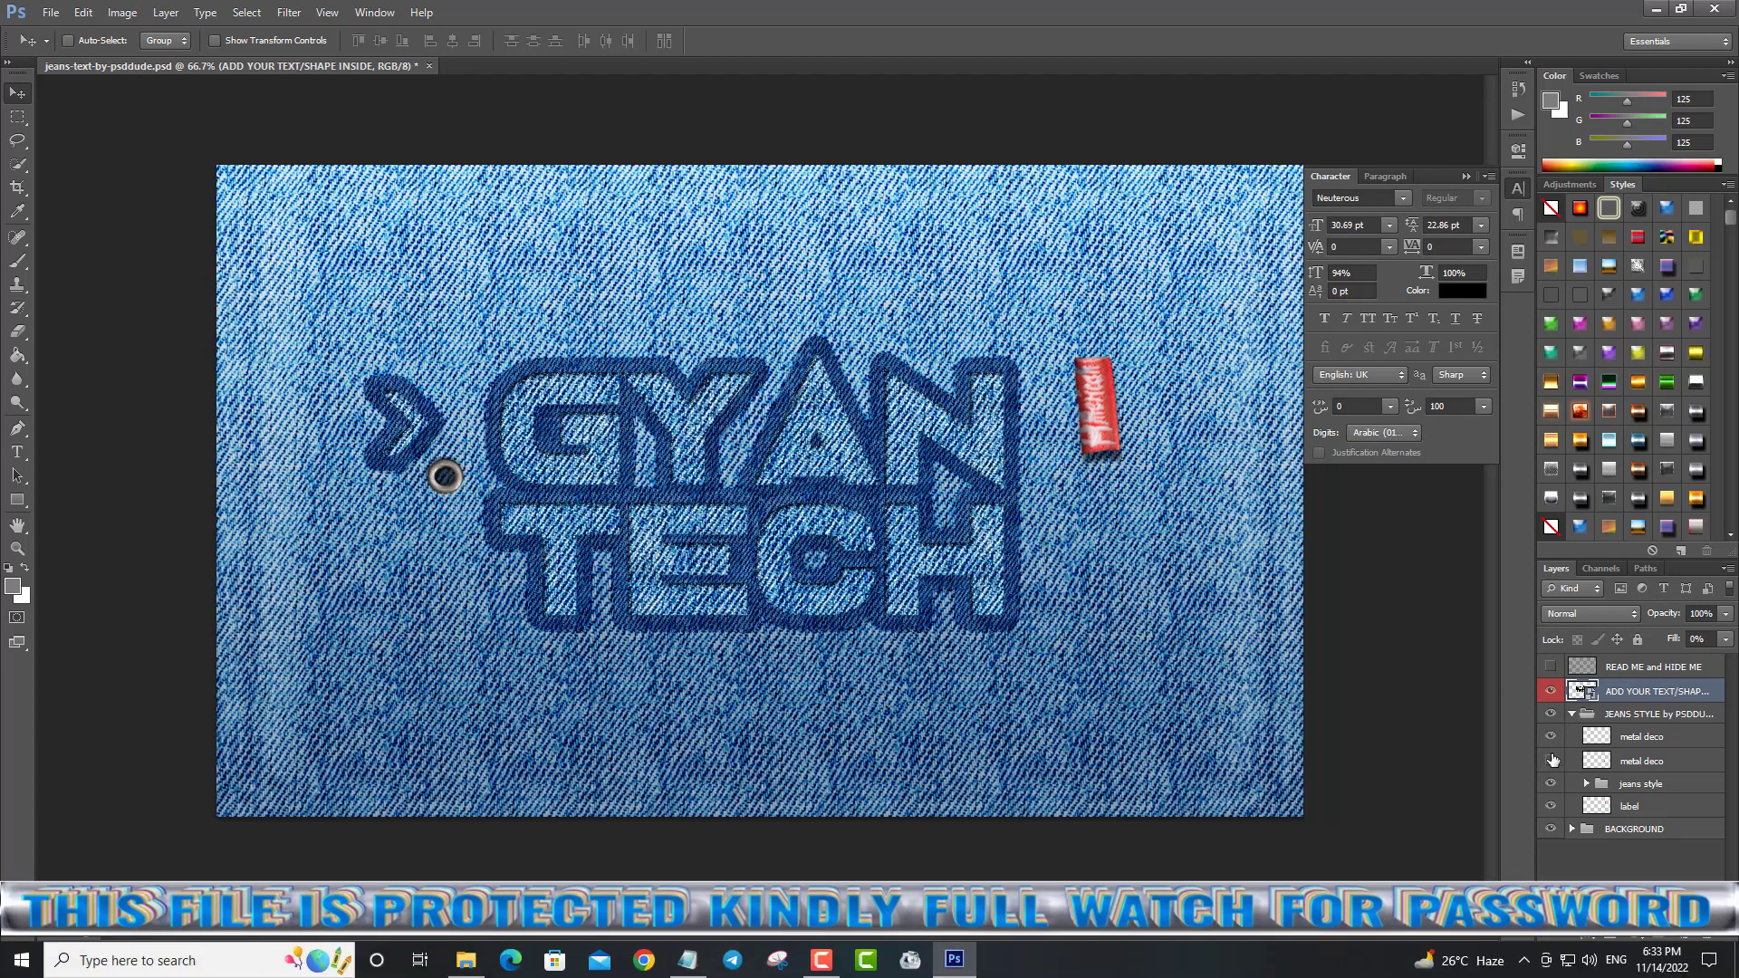
click(1551, 761)
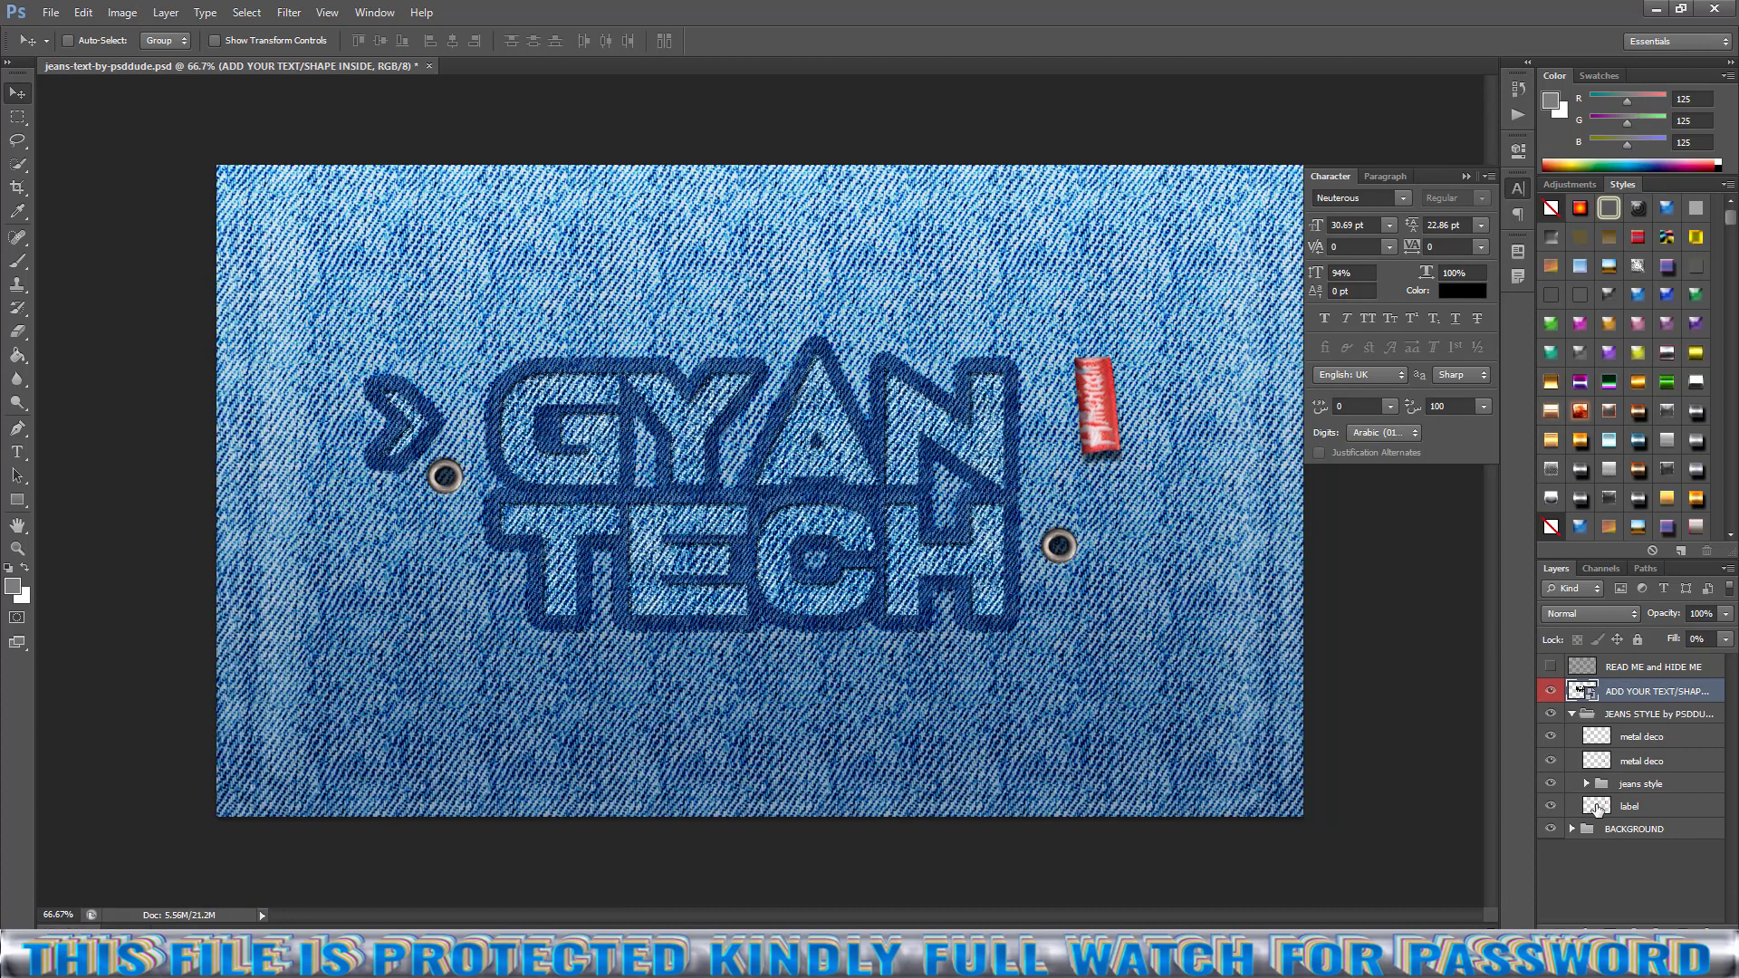
Move the red label layer up beside the top of GYAN's N.
click(1597, 806)
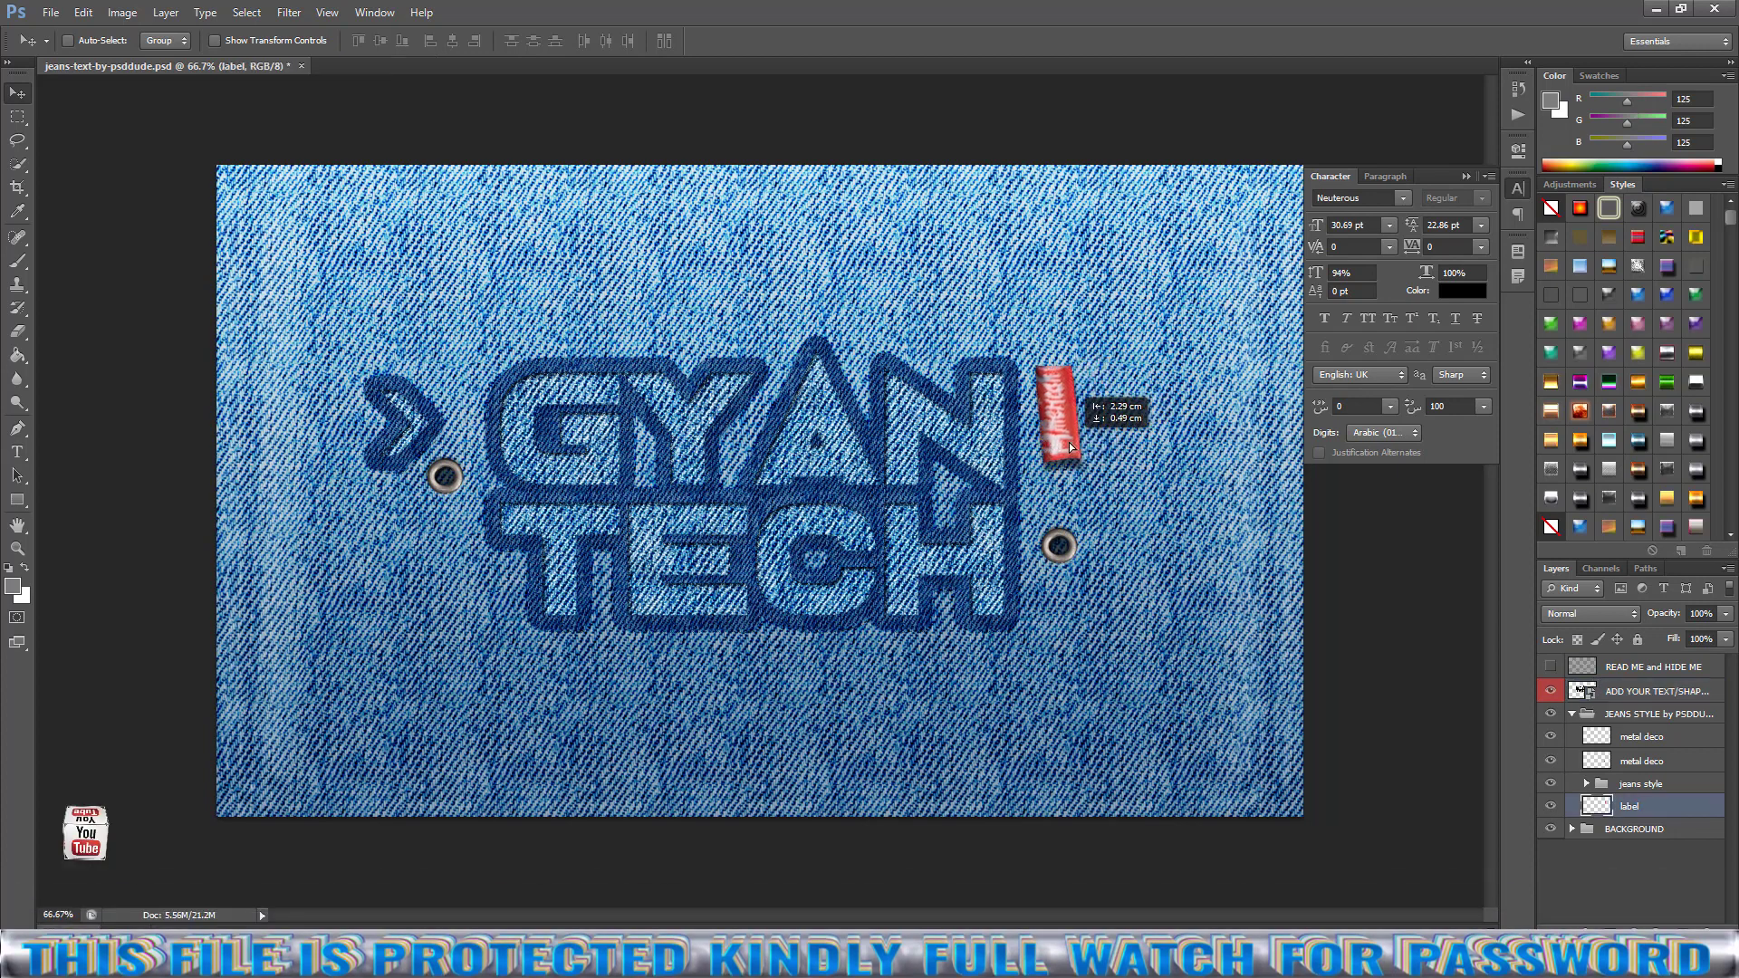
drag(1069, 442, 1057, 434)
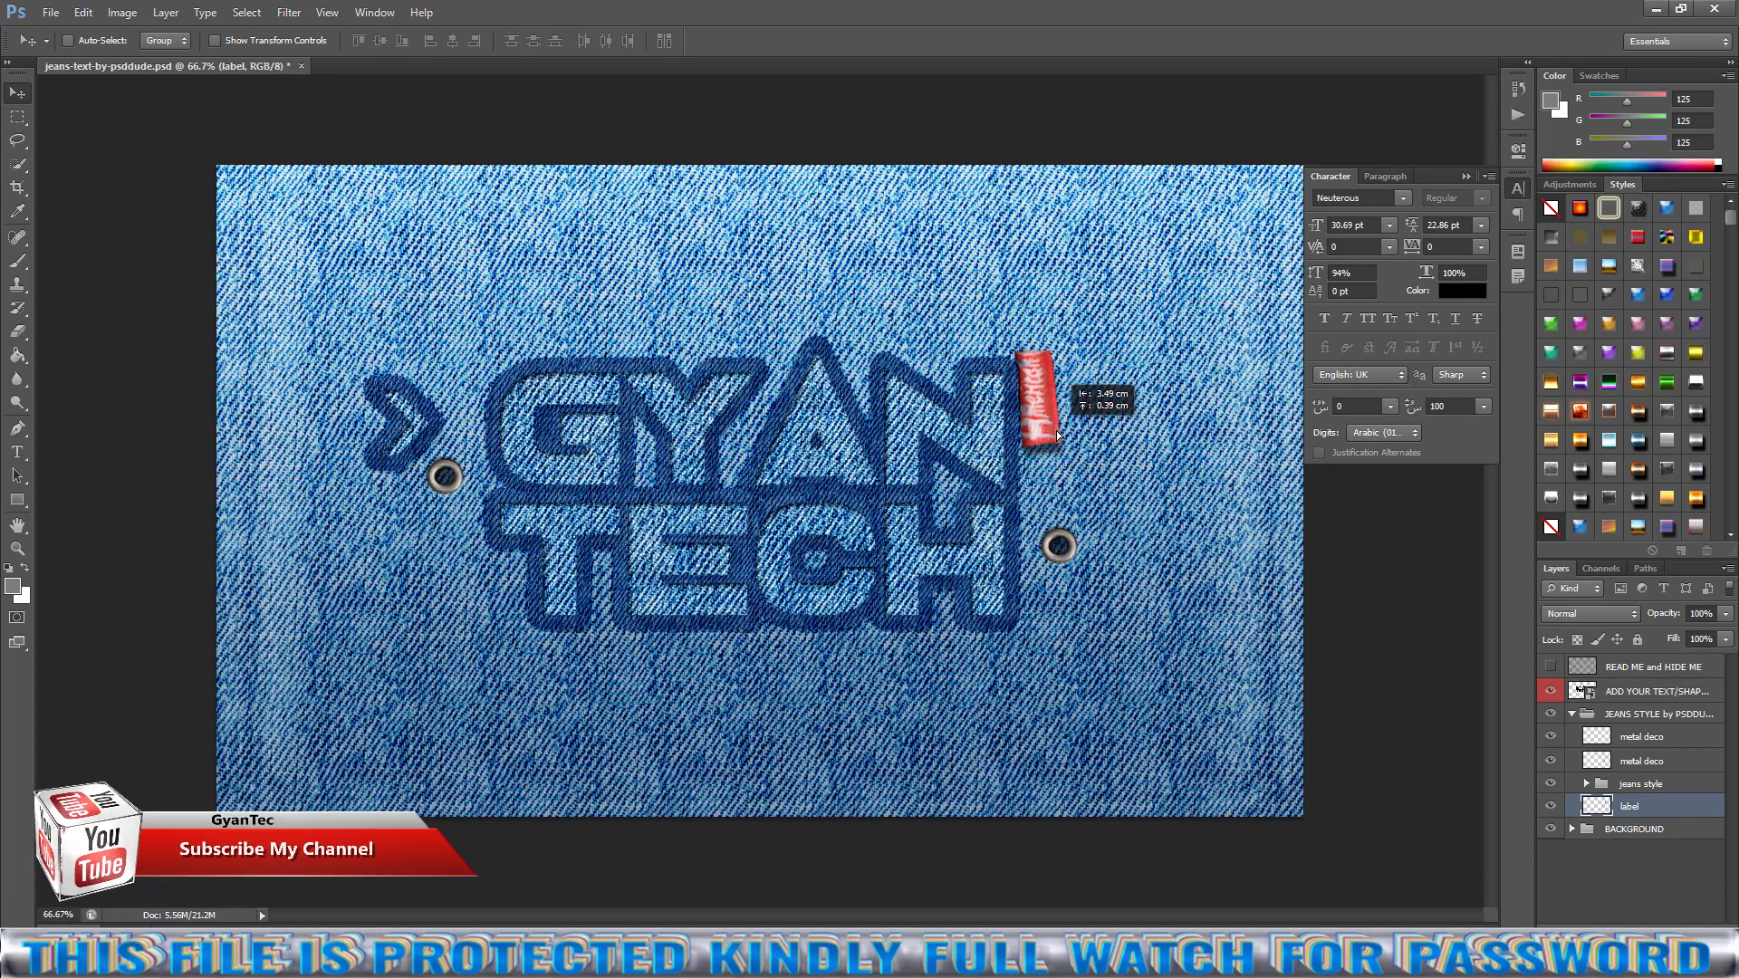
drag(1051, 421, 1046, 429)
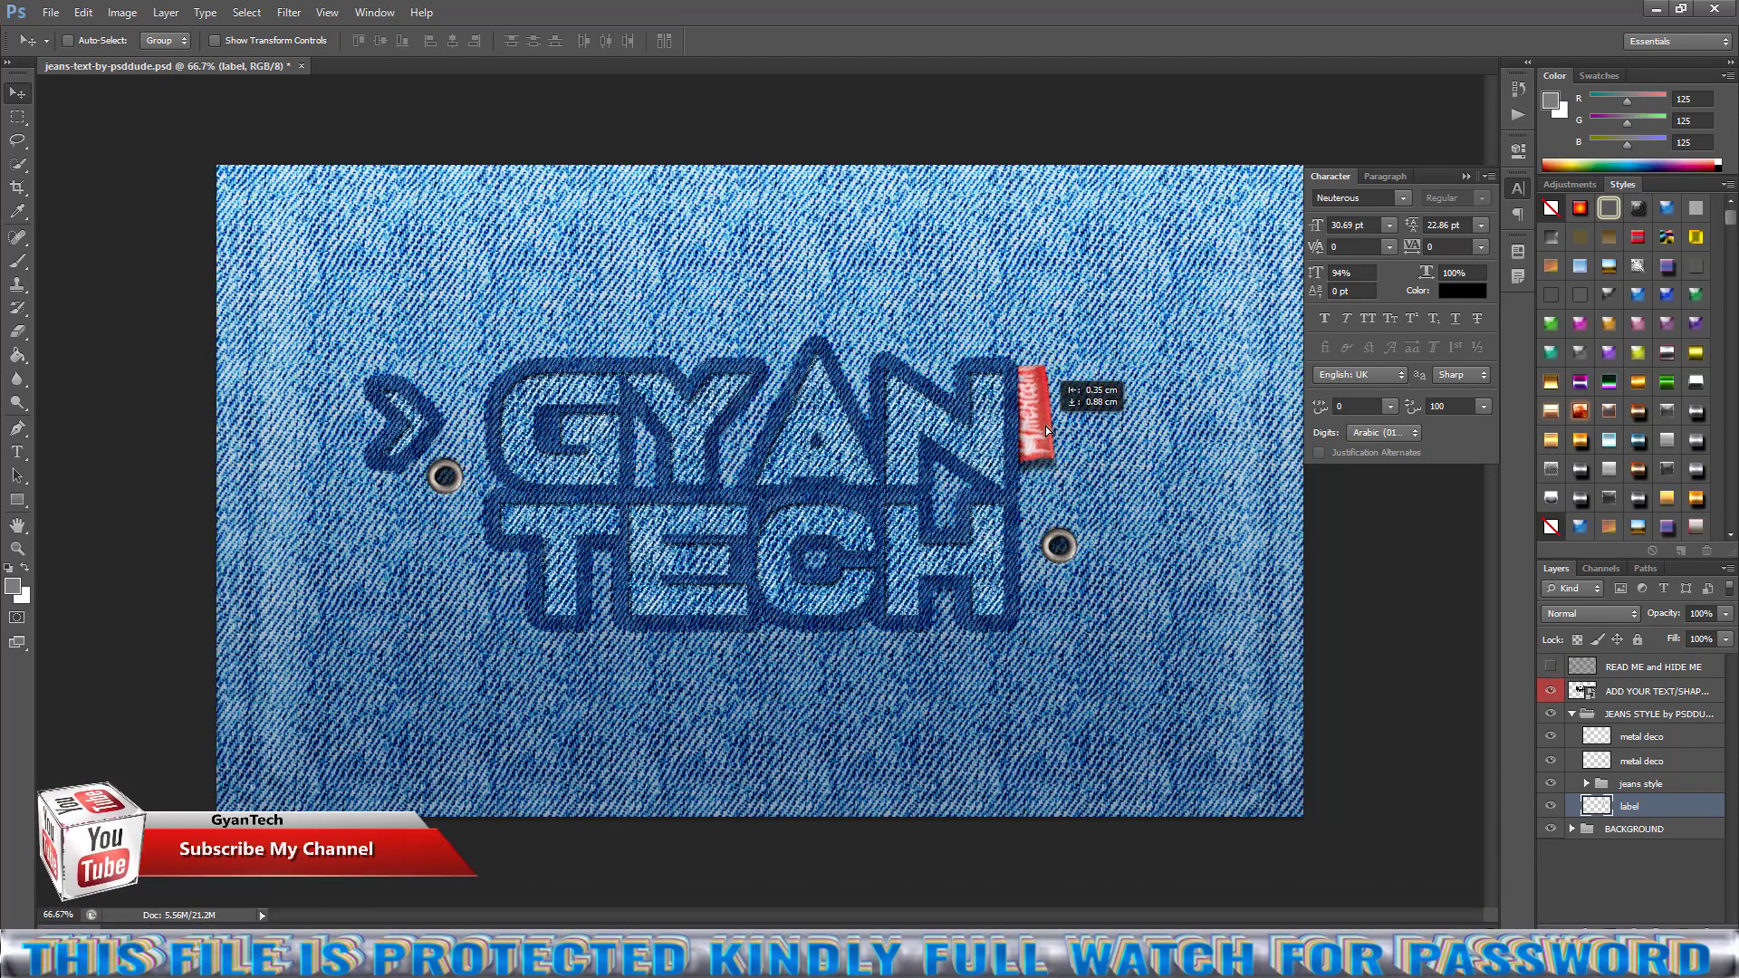
mouse_move(1046, 430)
mouse_down()
mouse_move(1121, 421)
mouse_move(942, 451)
mouse_move(1039, 428)
mouse_up()
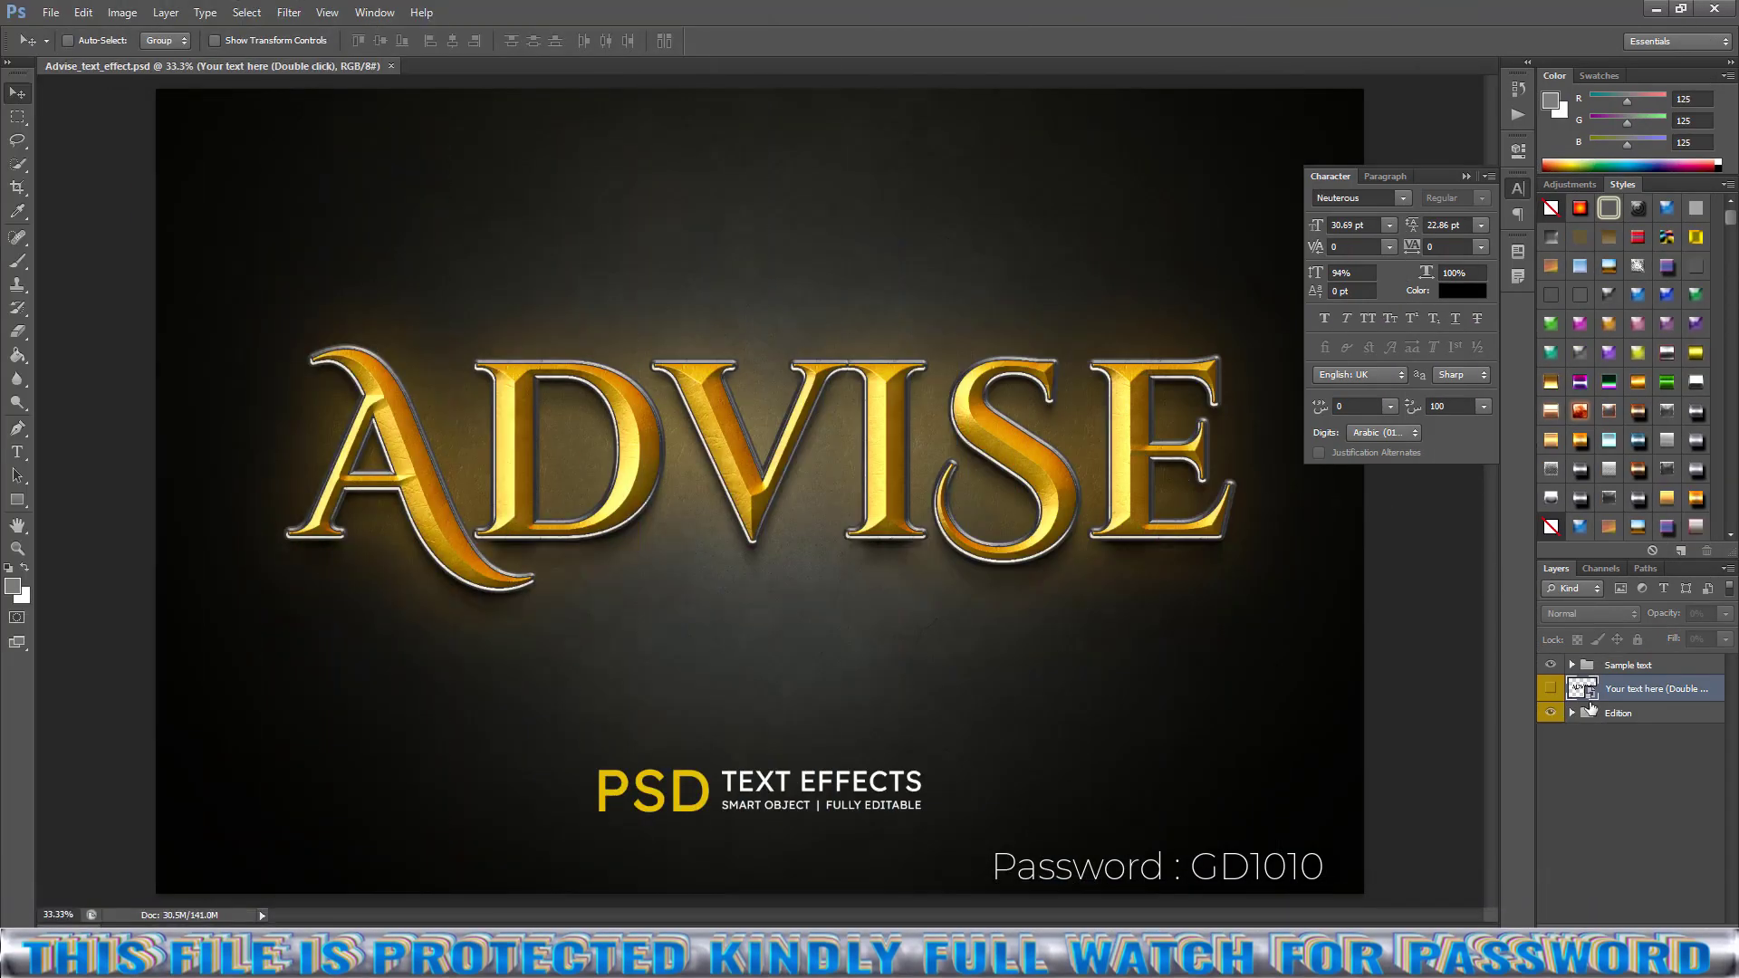
Open the gold text smart object and replace ADVISE with GYANTECH.
double_click(1592, 697)
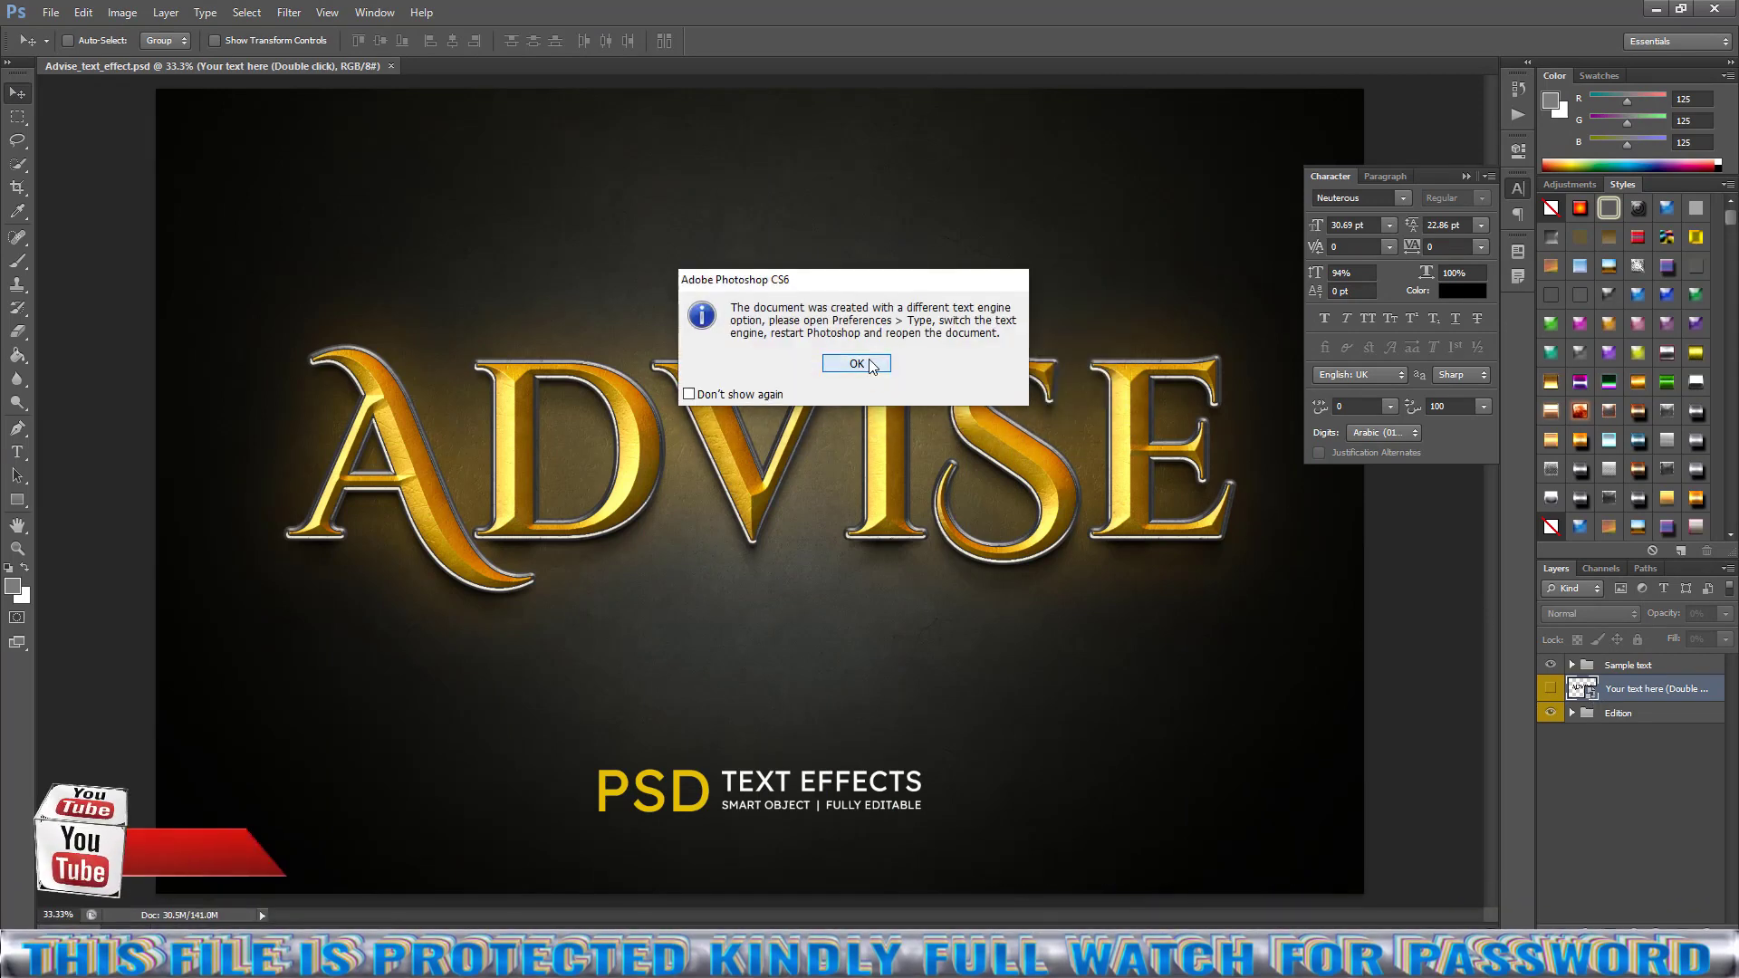
click(856, 362)
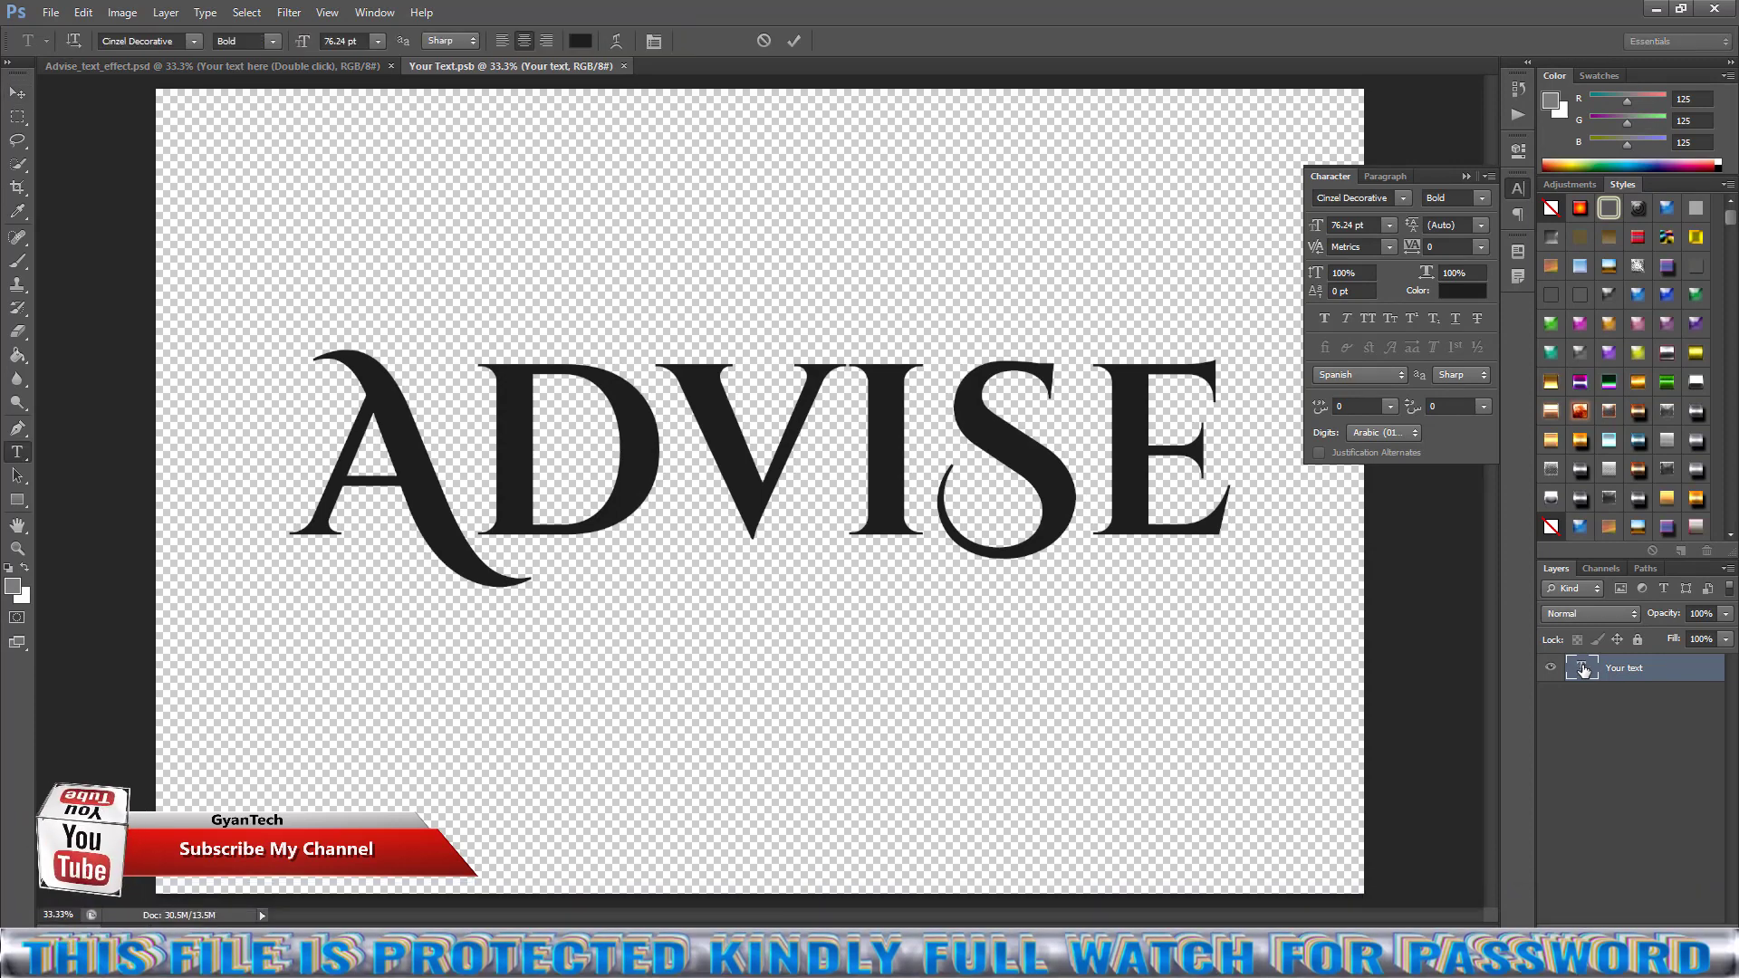
double_click(1580, 668)
text(GYANTECH)
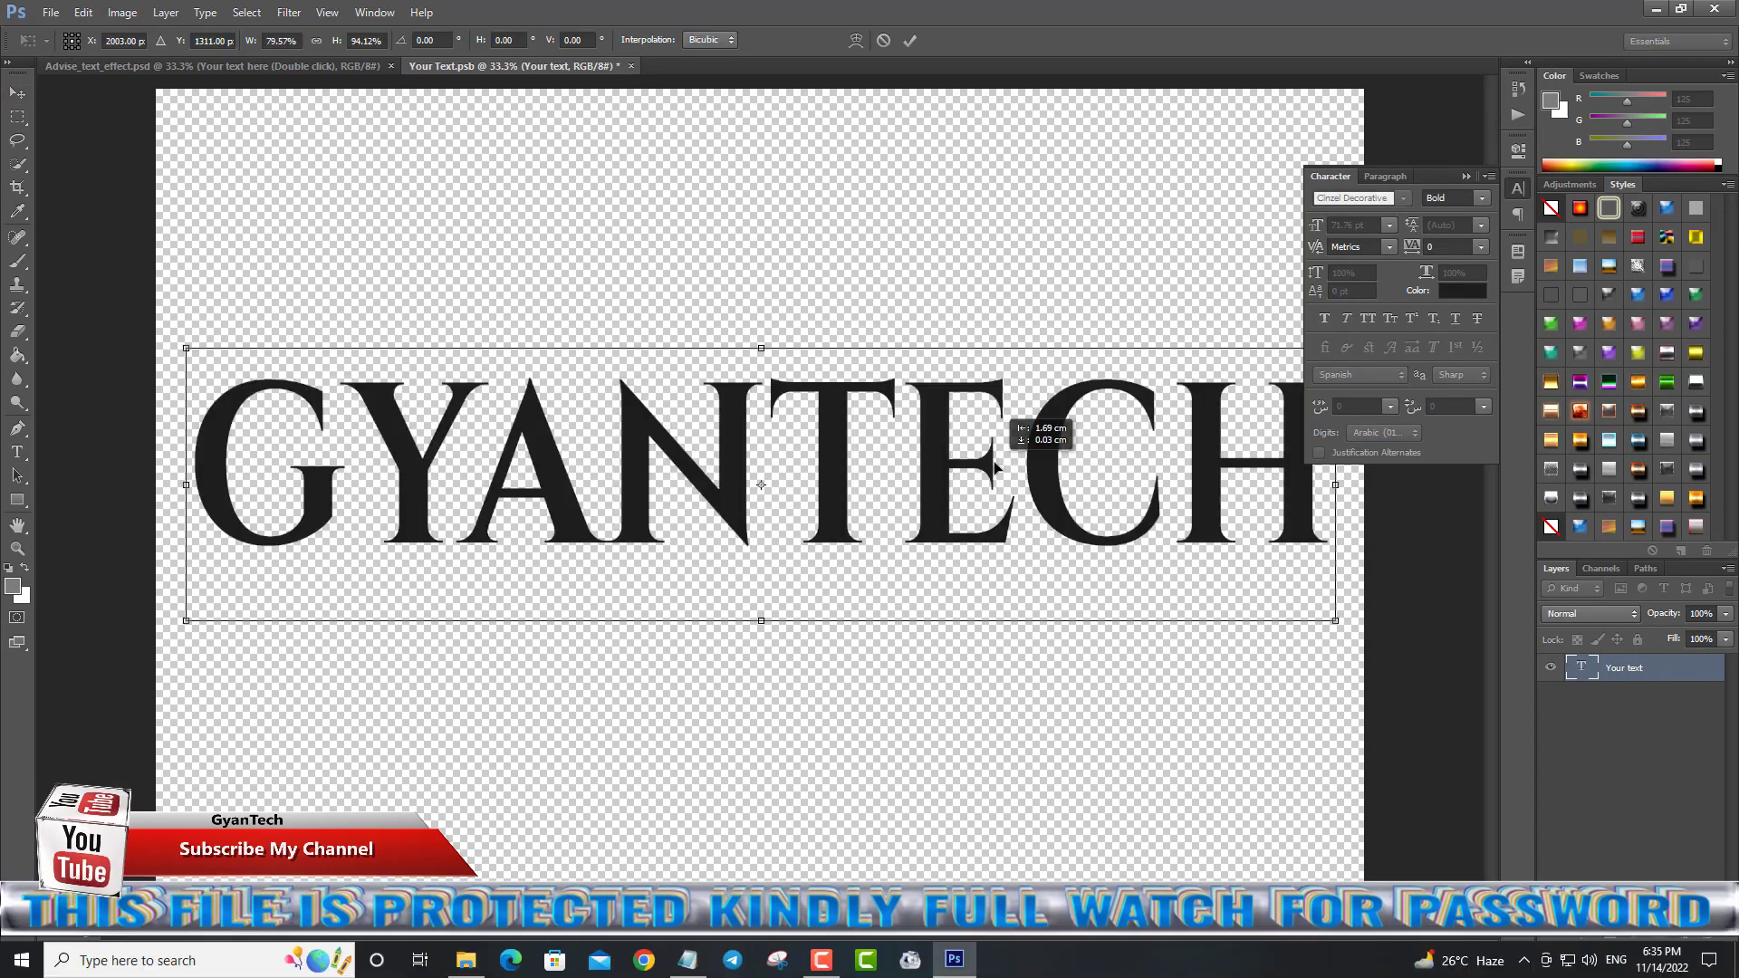
Commit the GYANTECH text and save the smart object back into the gold design.
click(16, 94)
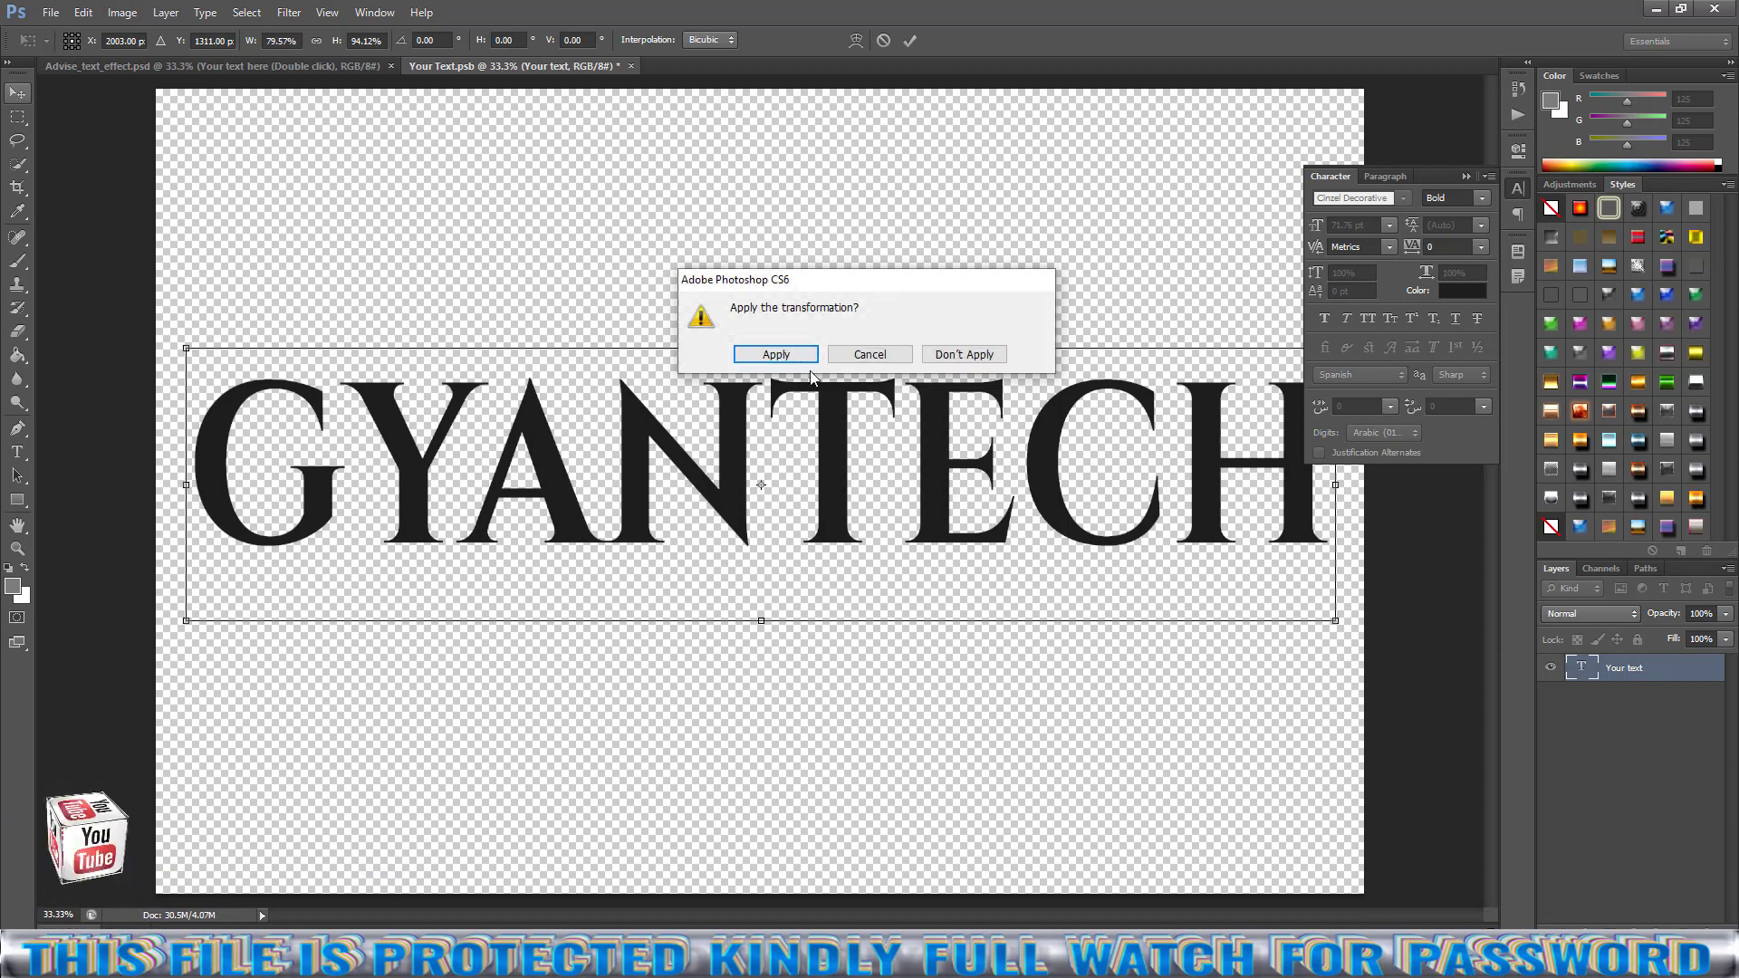
click(776, 355)
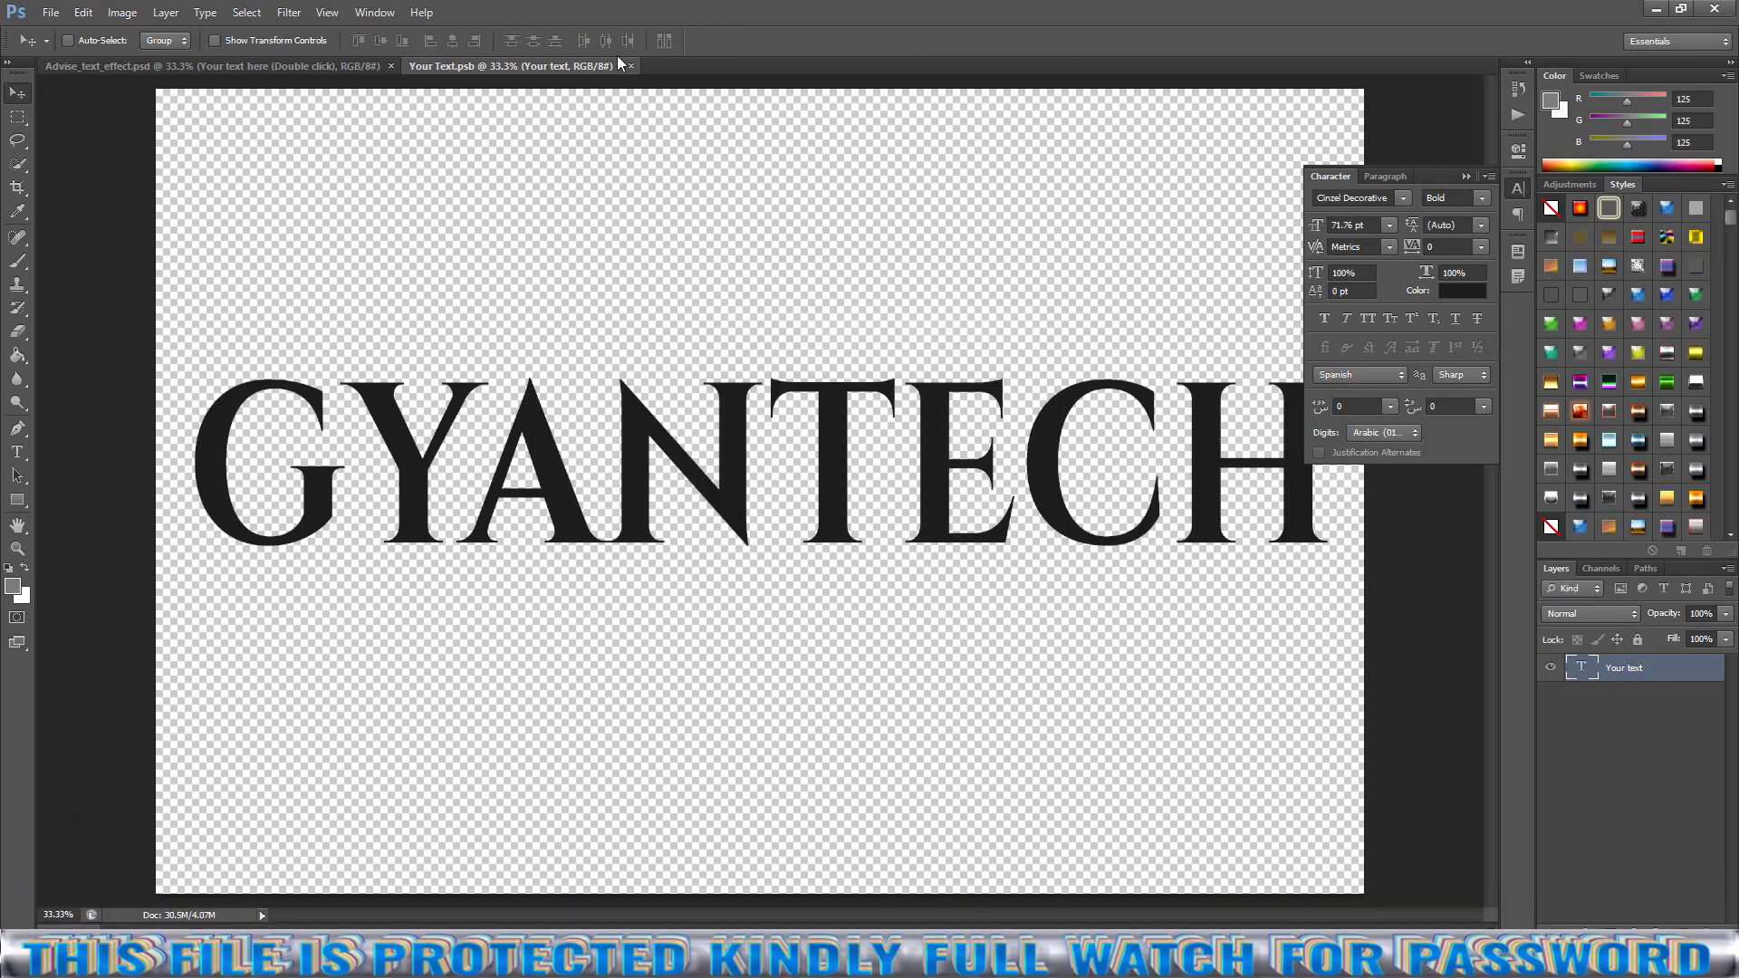
click(632, 66)
click(775, 355)
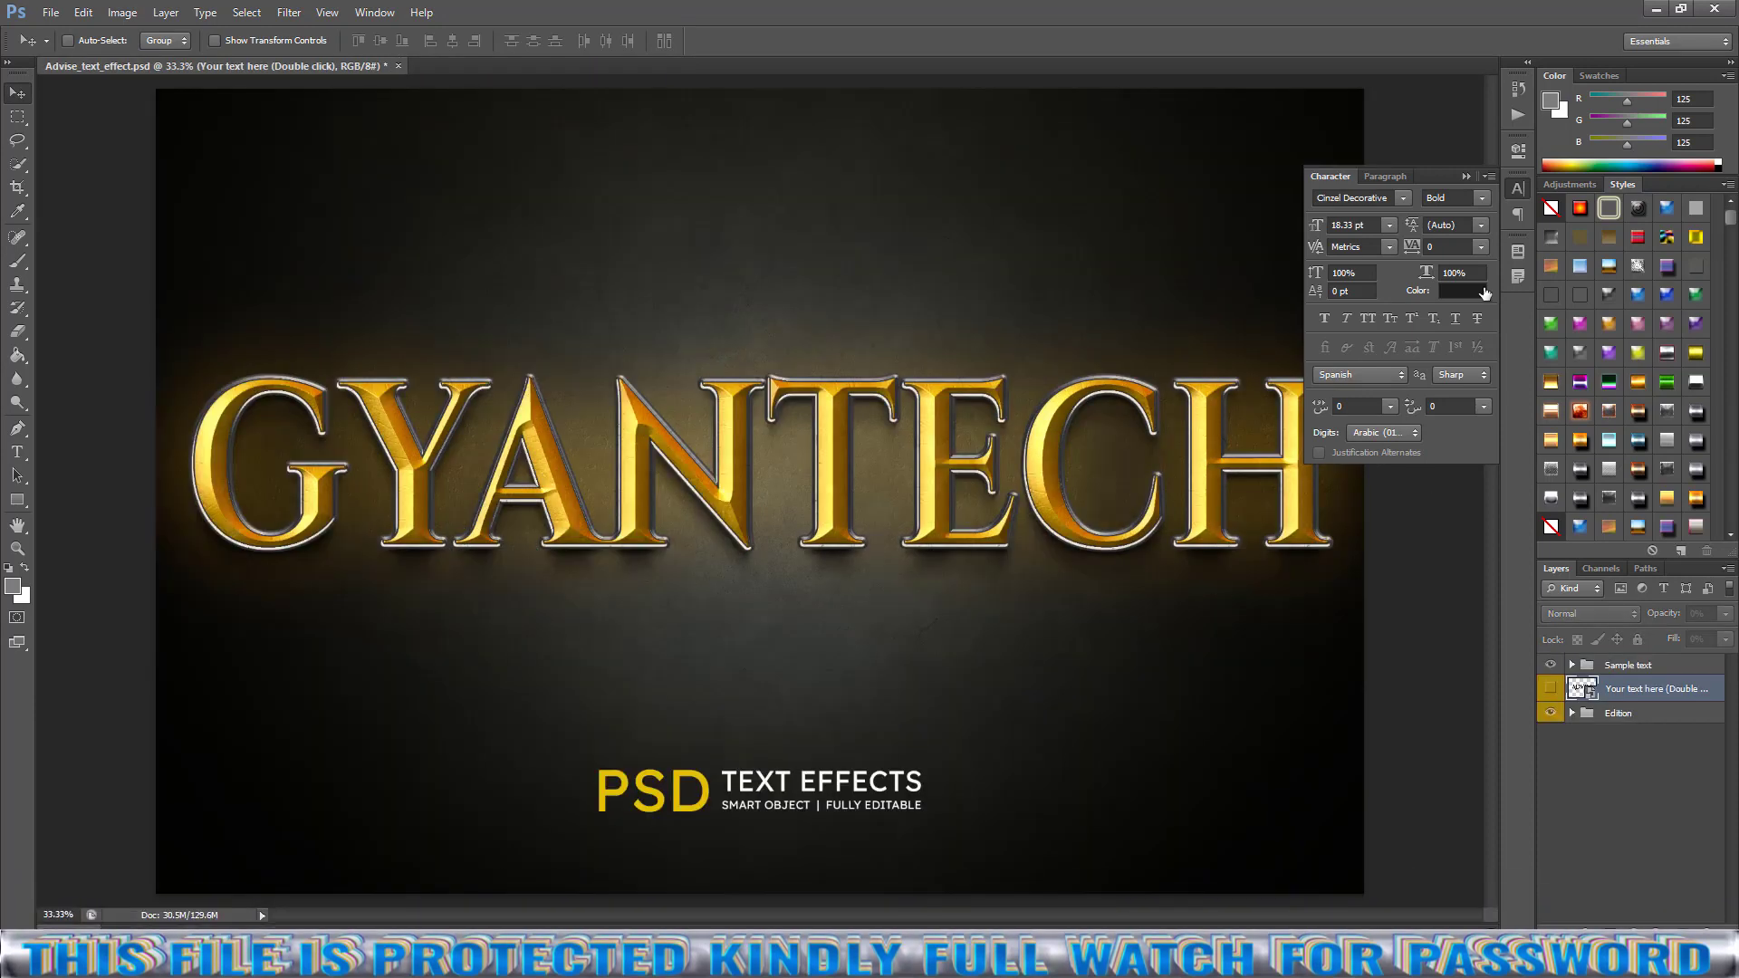
Close the Character panel and zoom in on the gold GYANTECH lettering, then back out.
click(1468, 175)
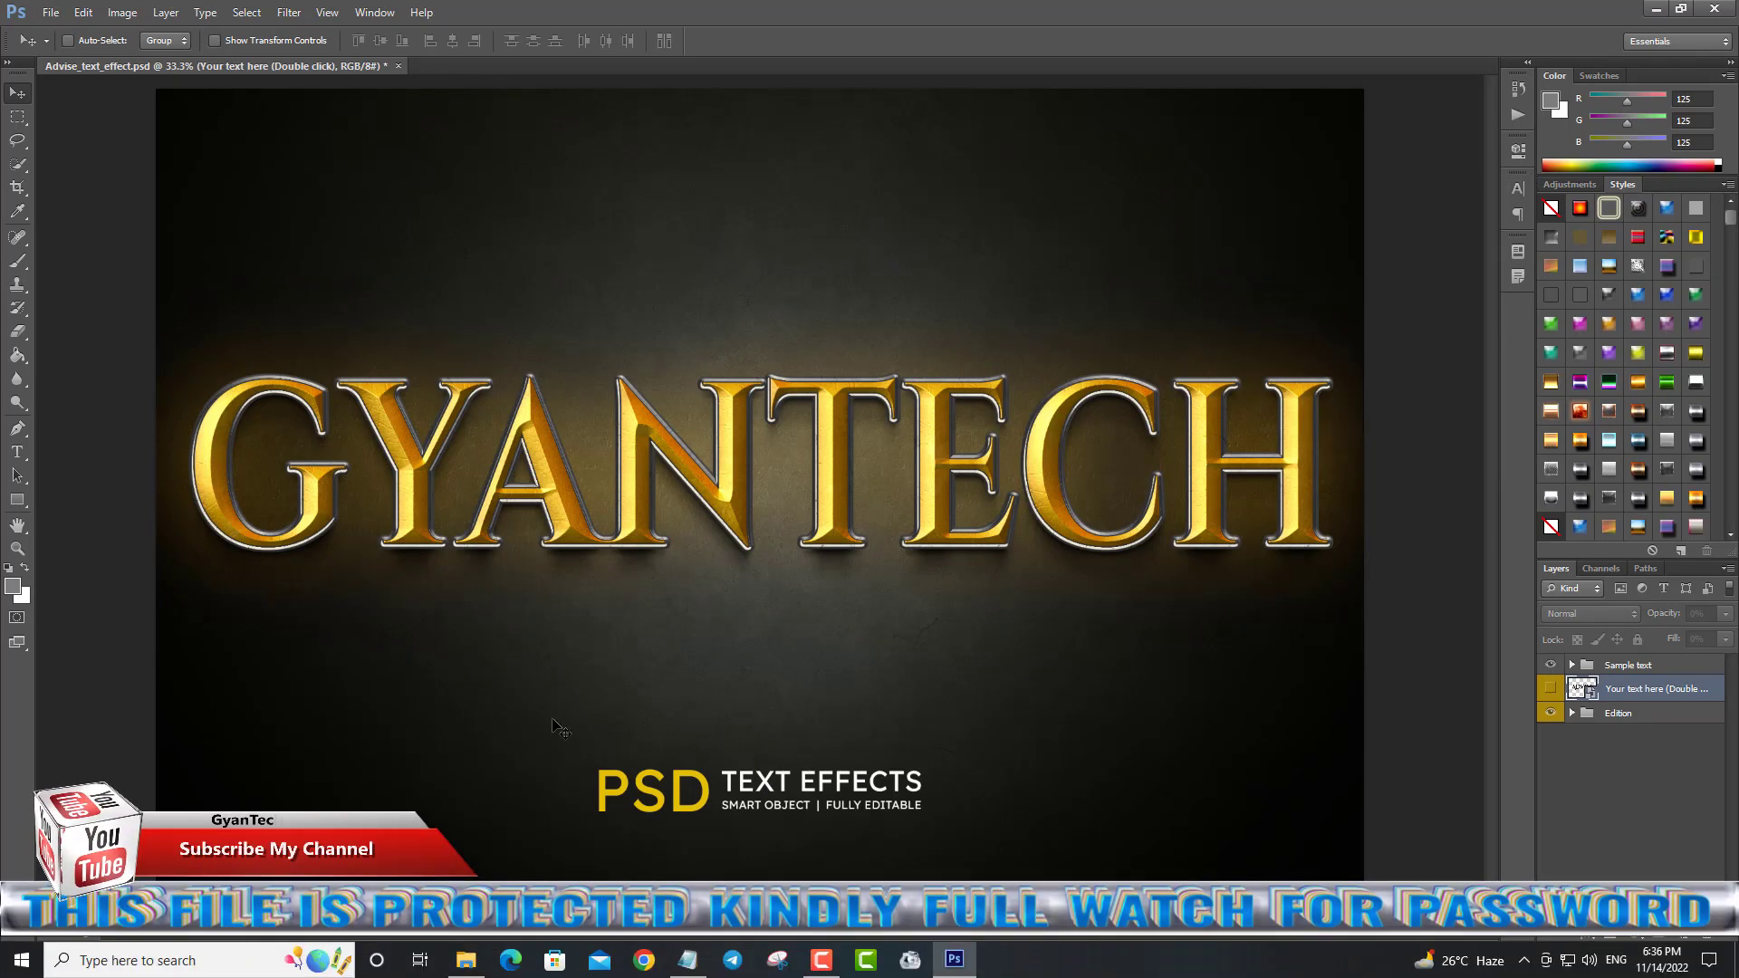
click(537, 516)
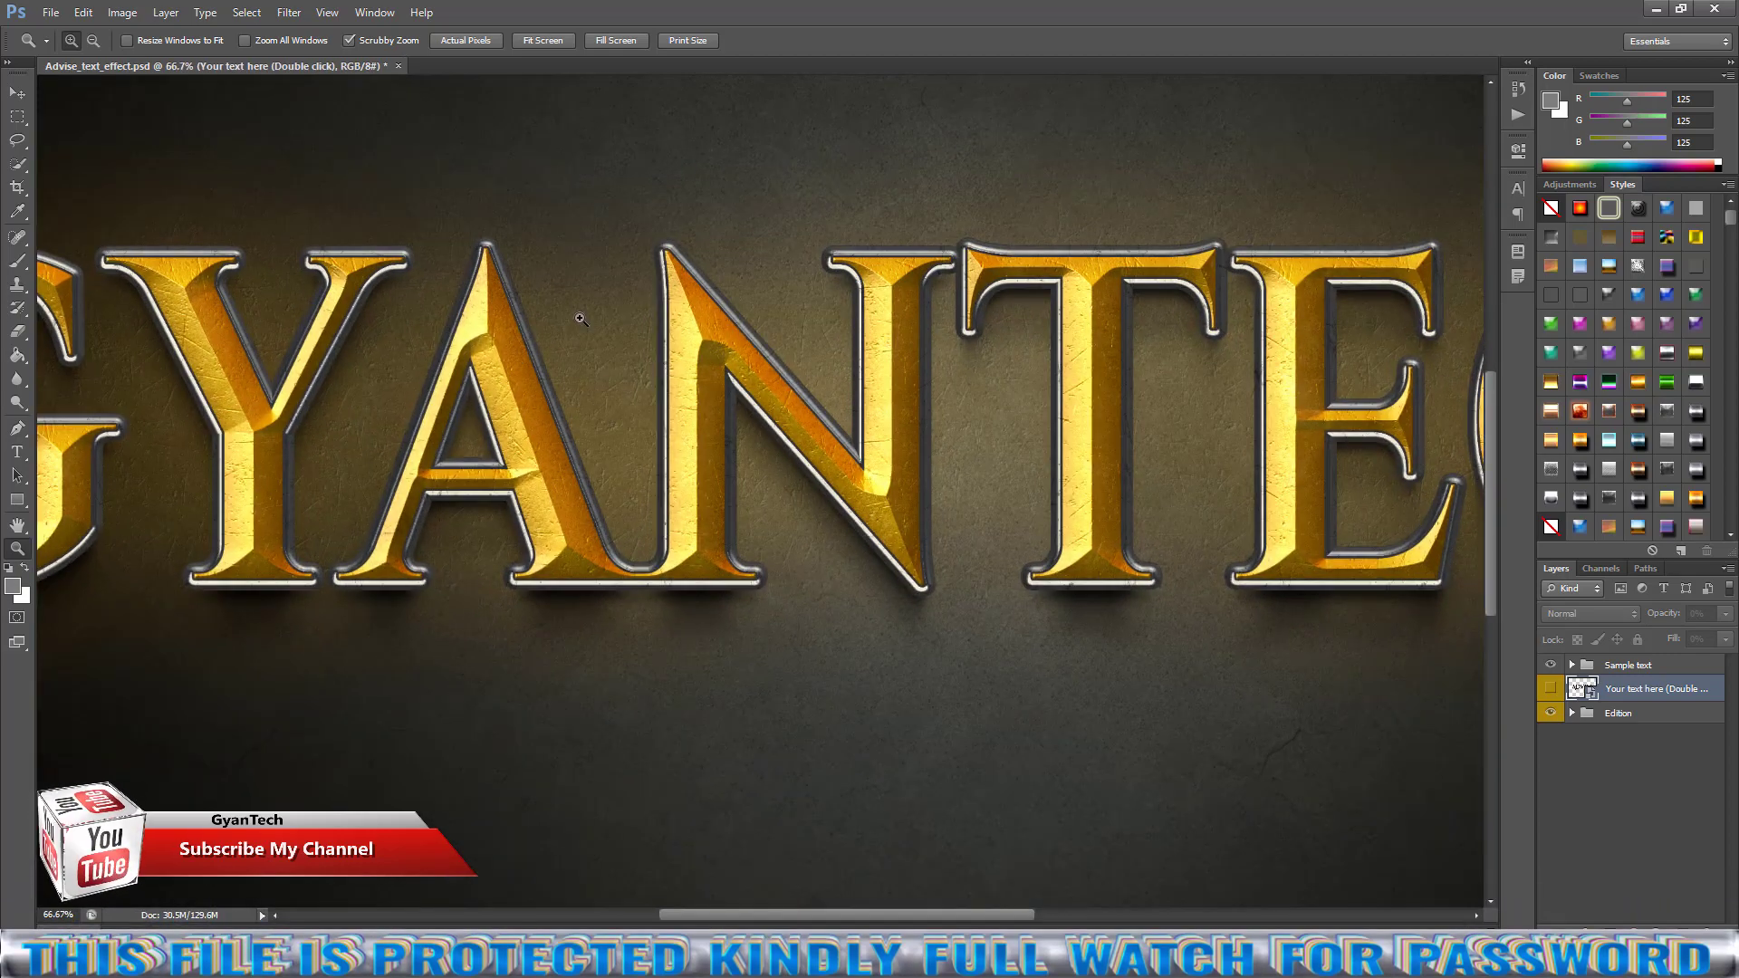
click(791, 686)
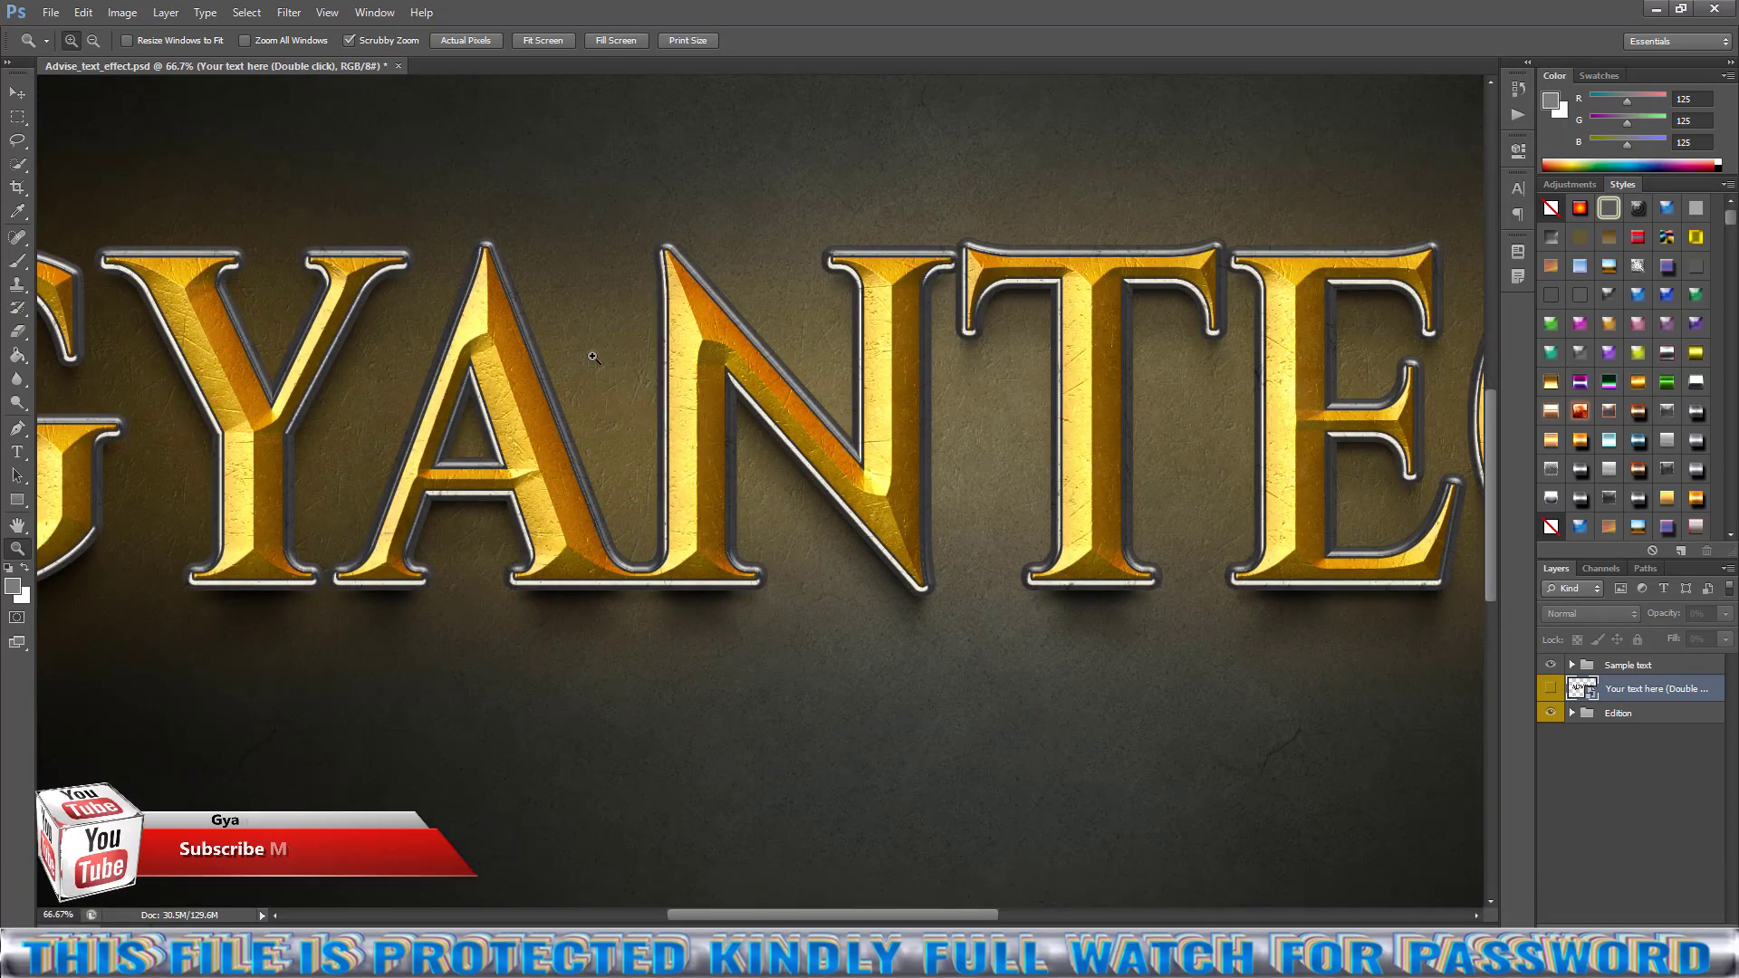
click(594, 358)
right_click(584, 318)
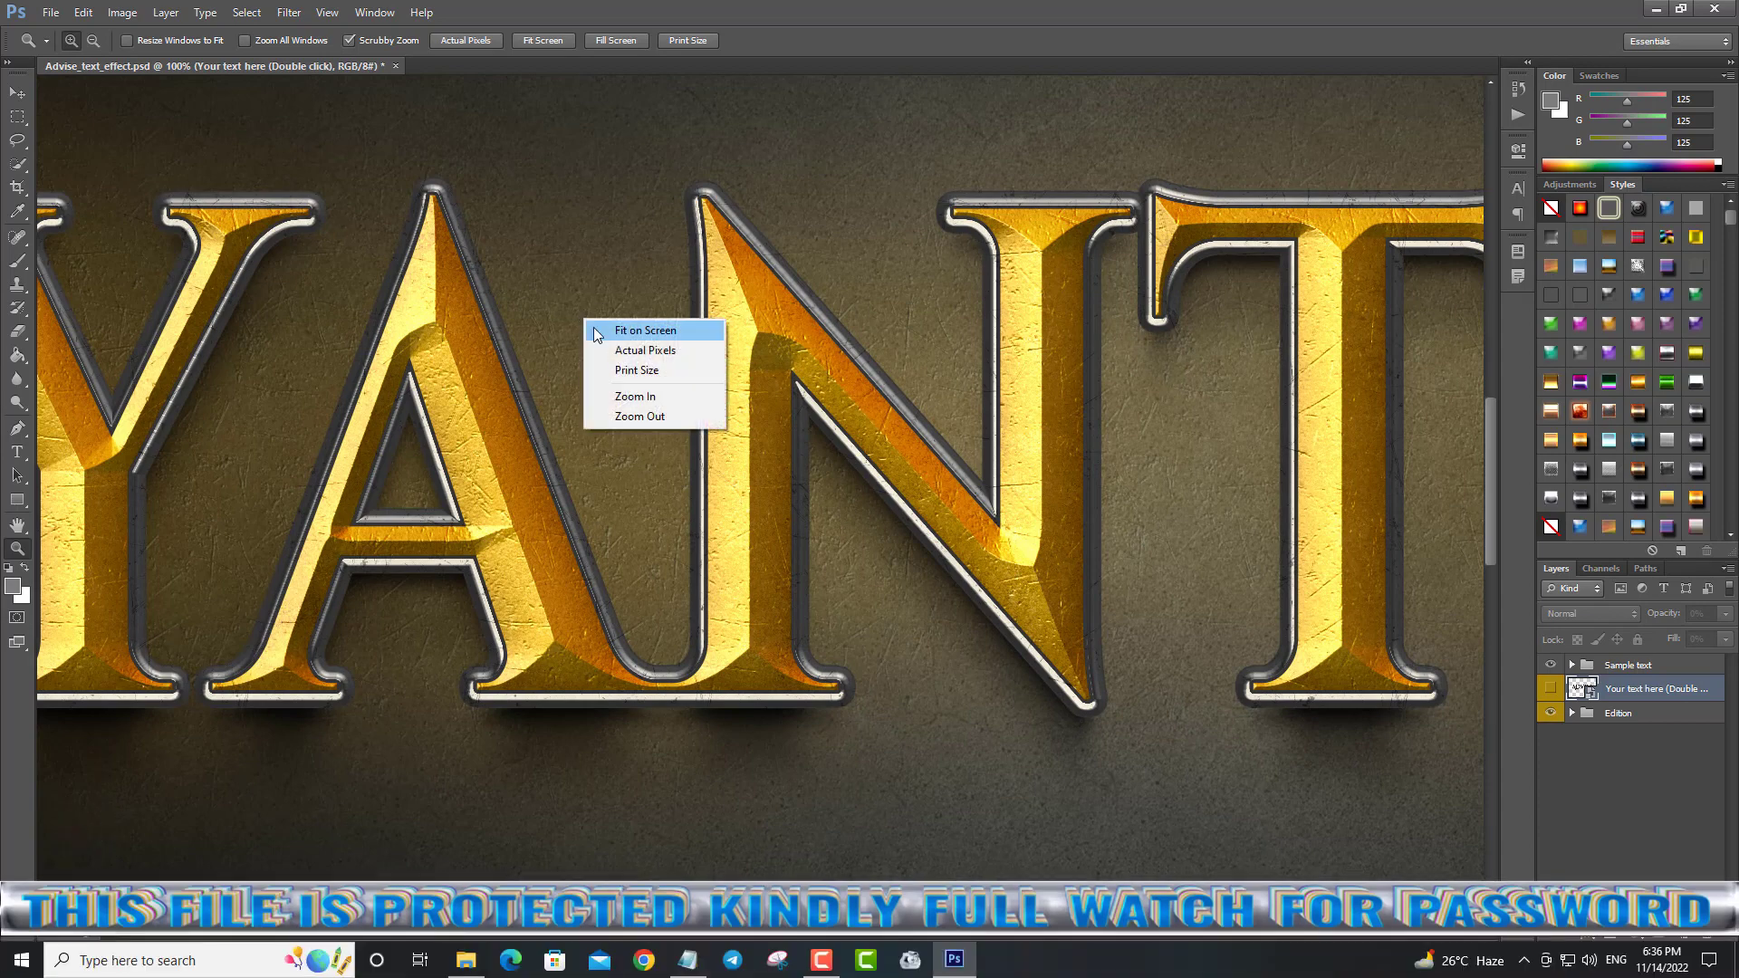
click(623, 417)
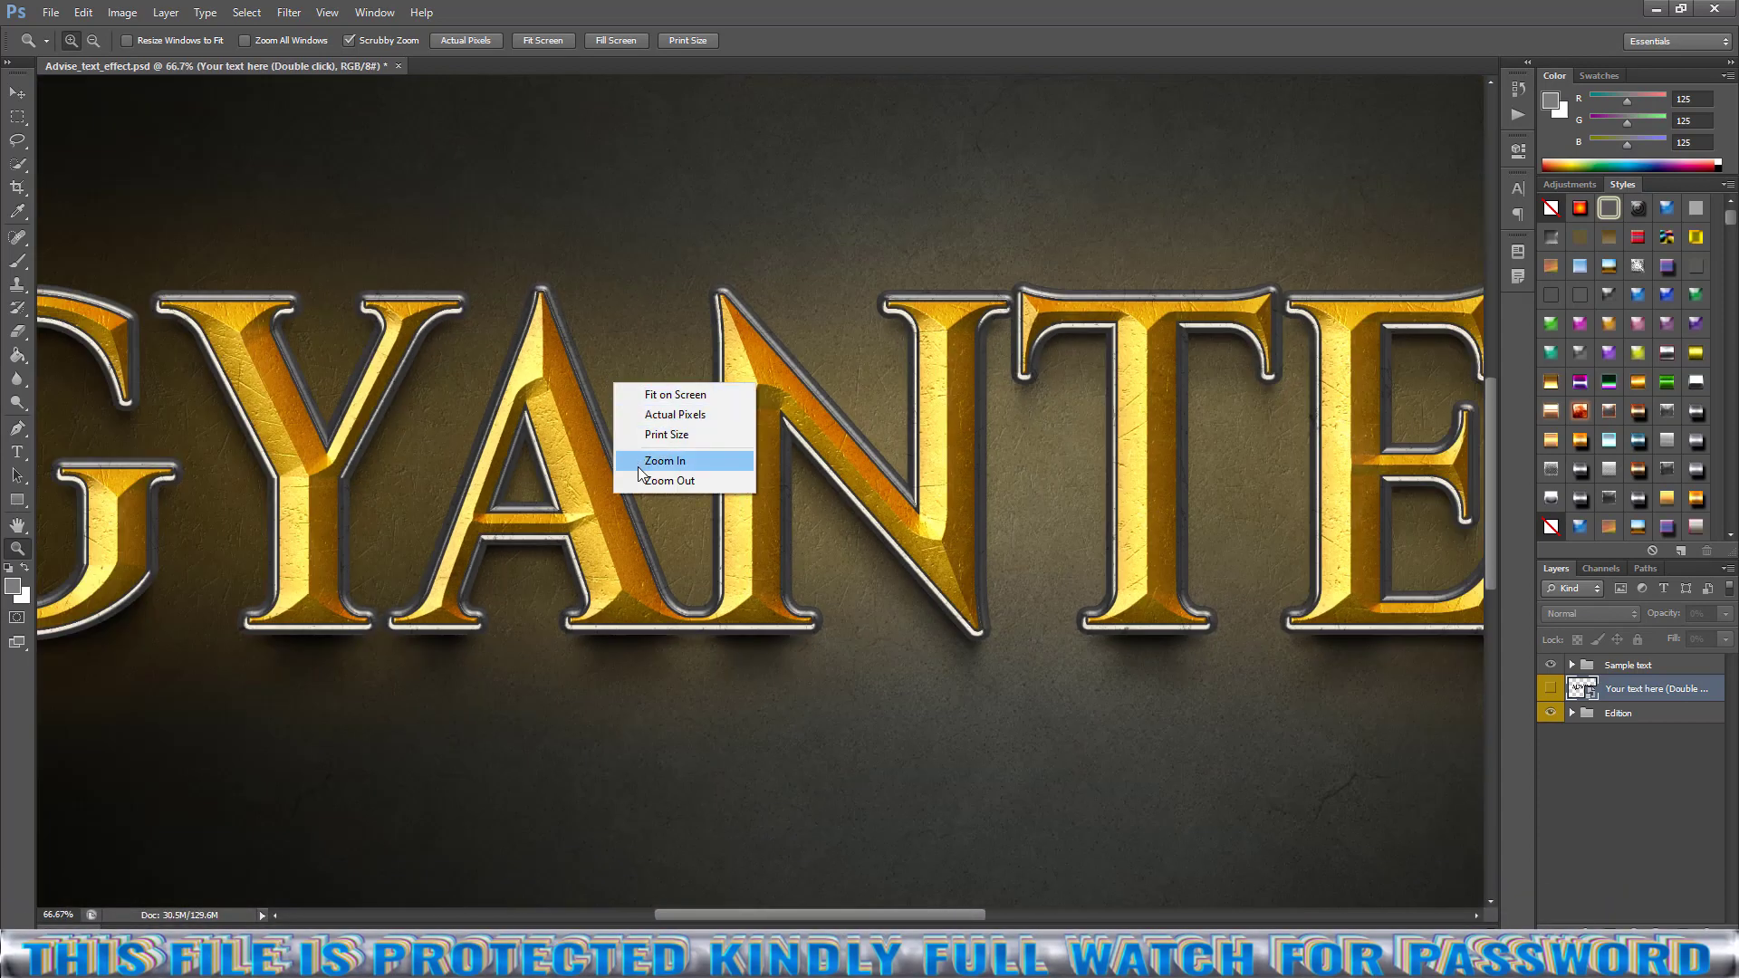
click(642, 481)
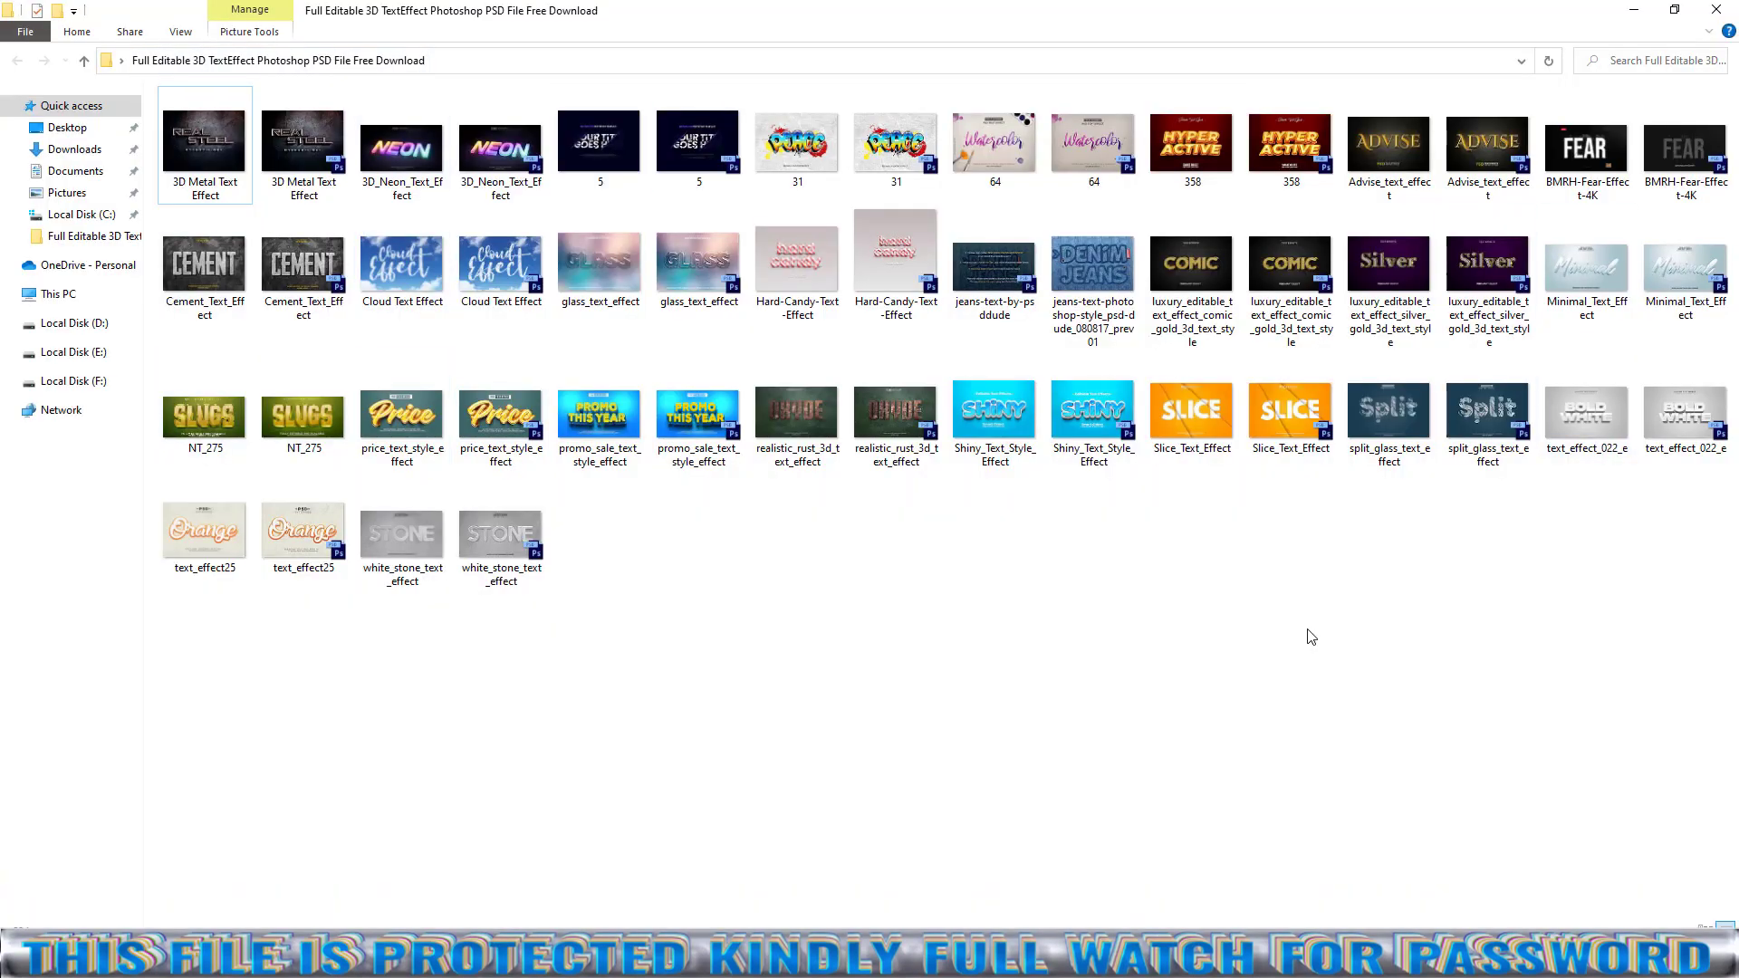
Deselect all files in the text-effect PSD folder in File Explorer.
click(1312, 637)
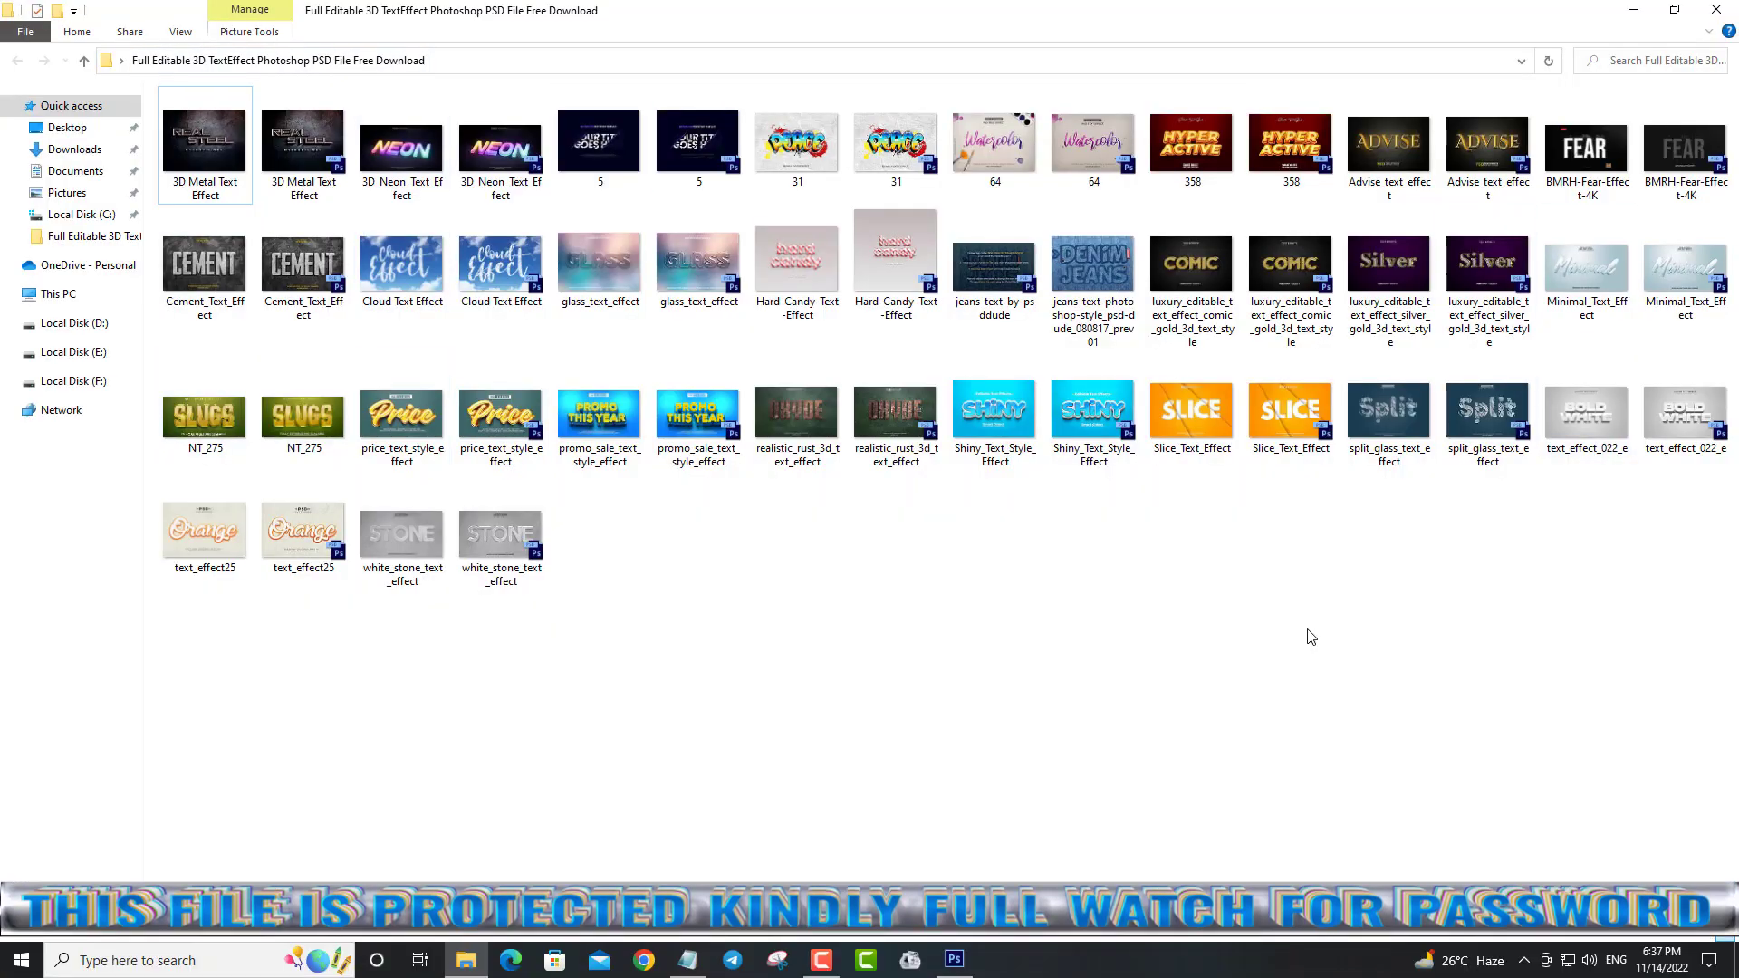